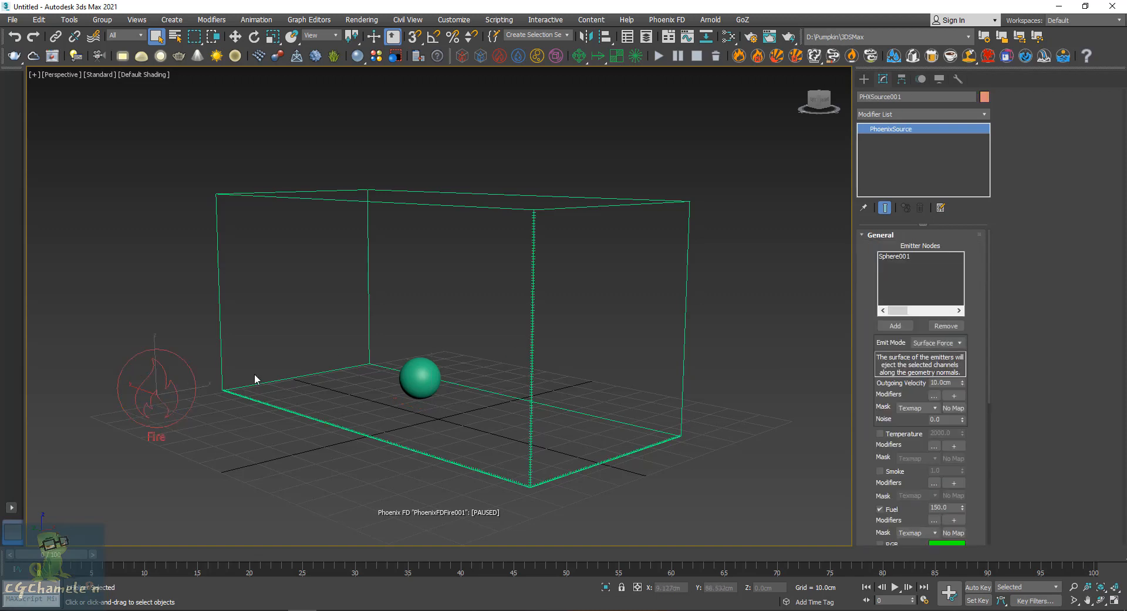
Step: Set the fire source to emit Temperature 2000 and Smoke 1.0, and disable its Fuel channel
scroll(874, 484, down, 2)
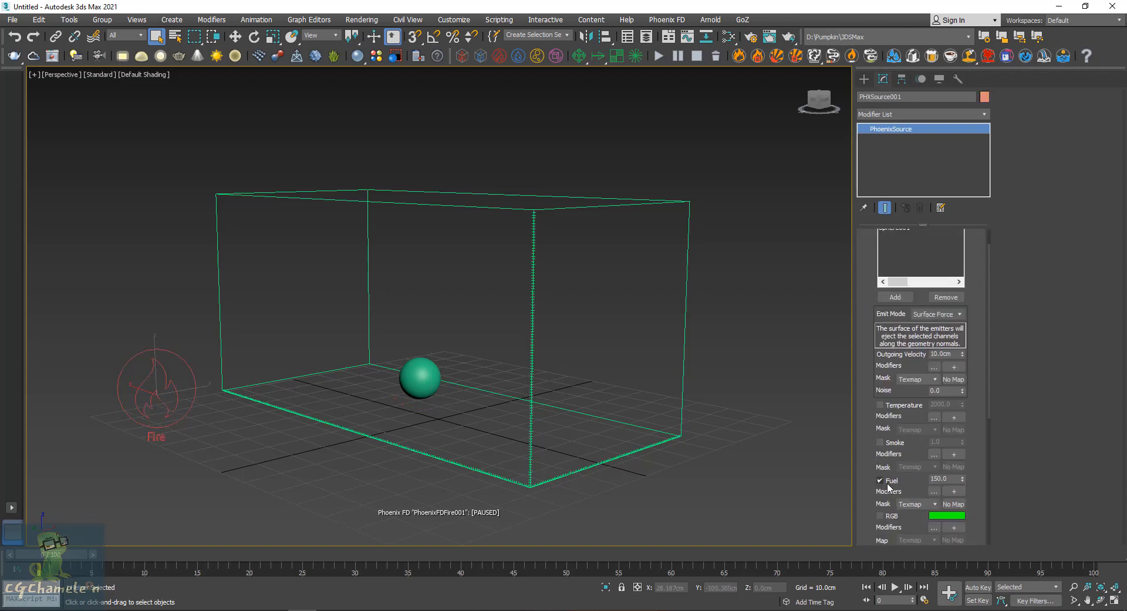
click(887, 483)
click(883, 443)
click(883, 406)
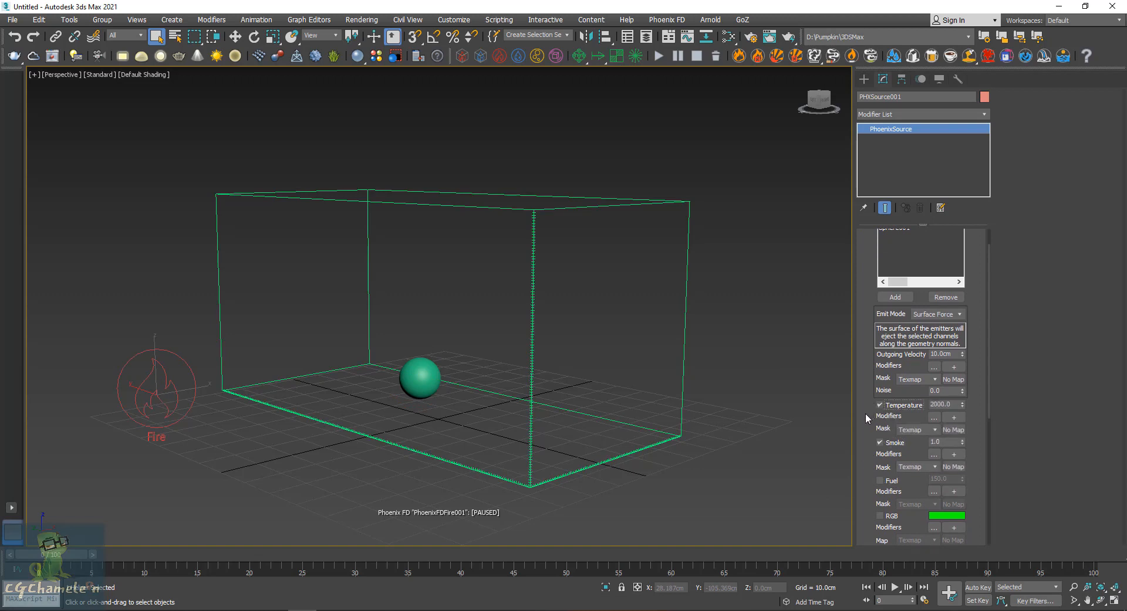
drag(865, 413, 862, 445)
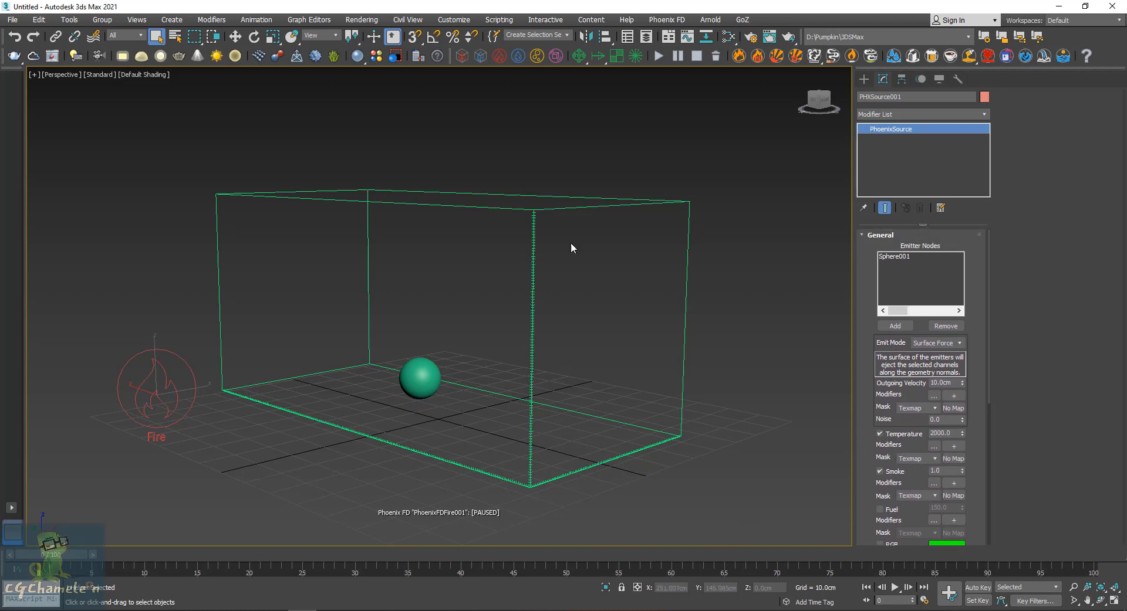
Step: Select the PhoenixFDFire001 simulator container, start its simulation, and pause it at about frame 11
click(626, 206)
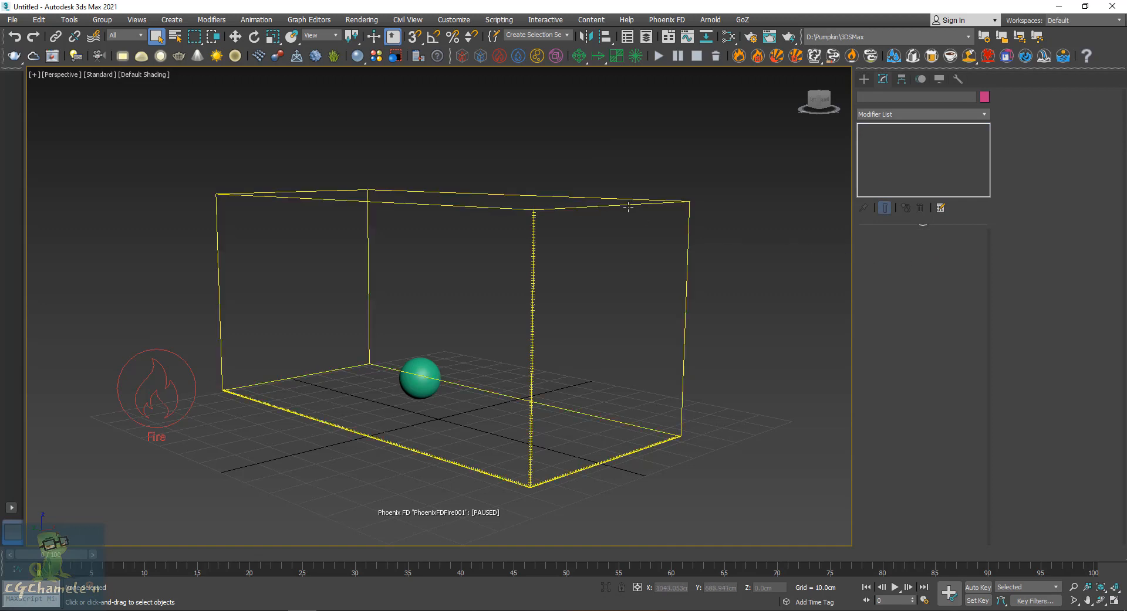
click(628, 207)
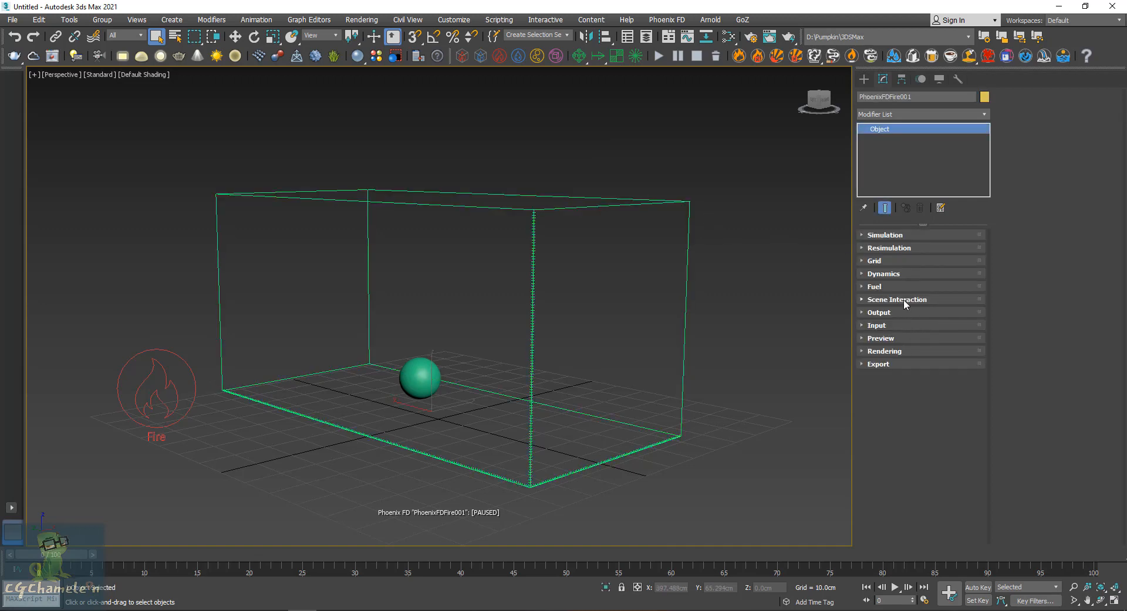
click(884, 286)
click(874, 289)
click(659, 56)
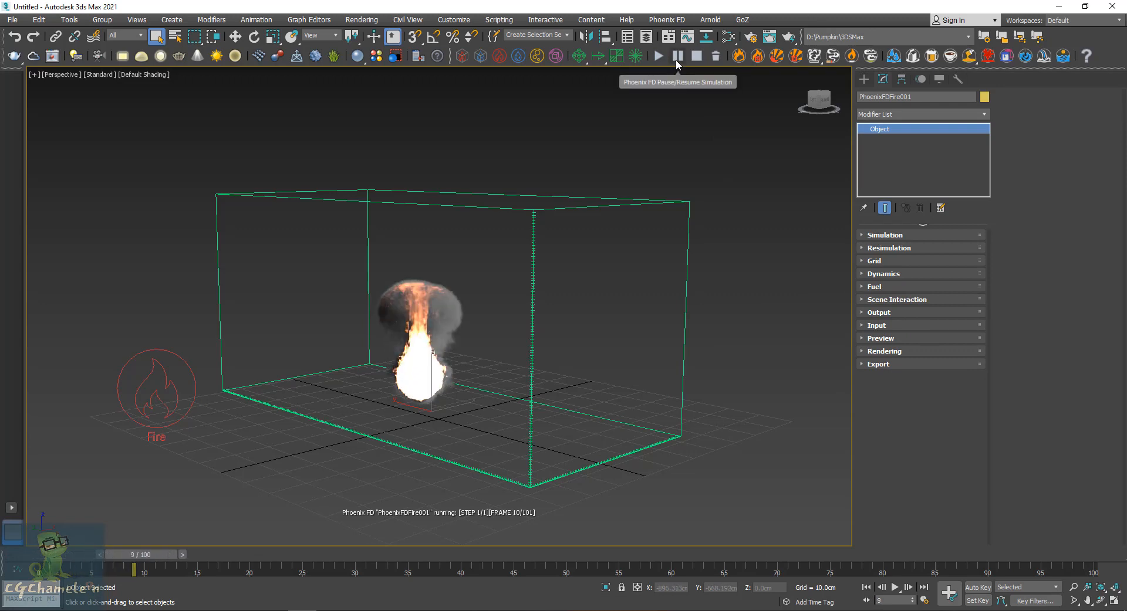
click(676, 57)
Step: Examine the simulator's Simulation settings, including elapsed time and cache content, and look over the Resimulation options
click(899, 236)
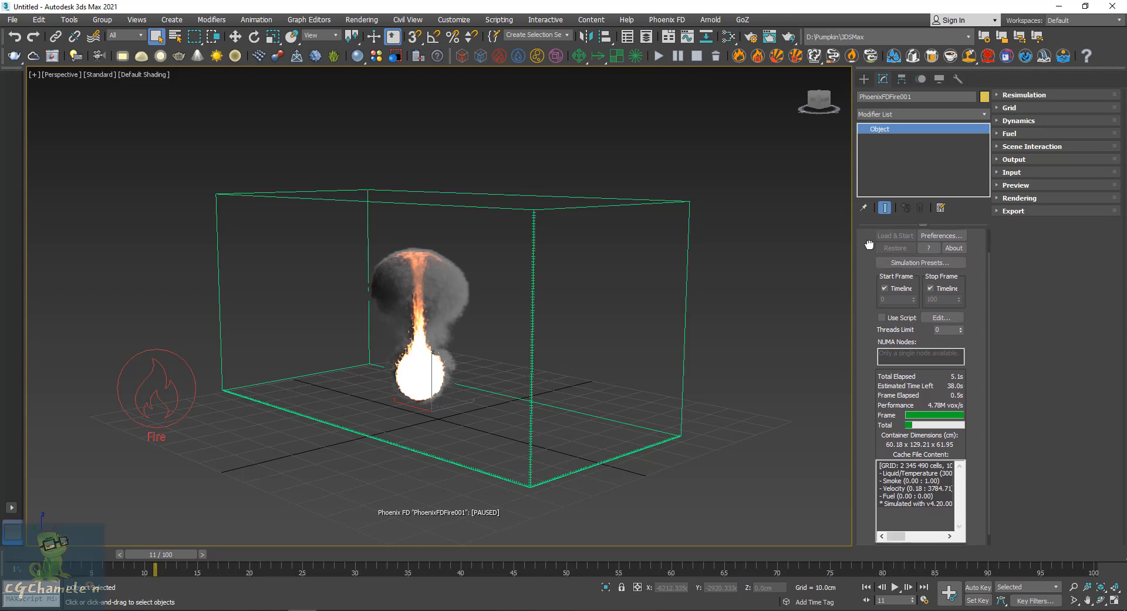
scroll(886, 263, down, 1)
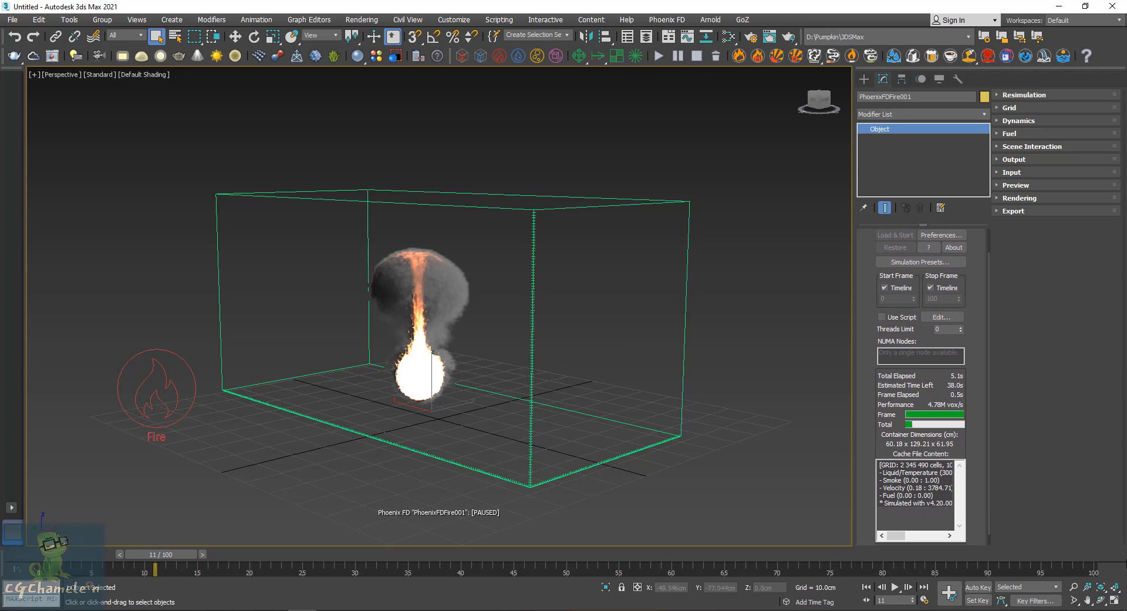
scroll(883, 405, down, 1)
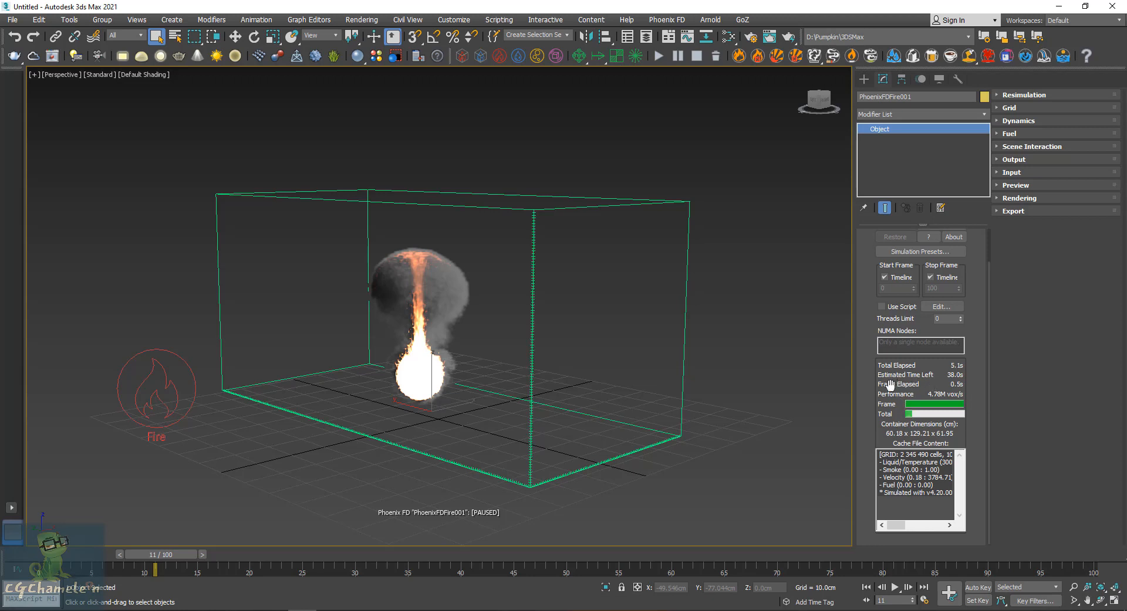
scroll(871, 298, up, 2)
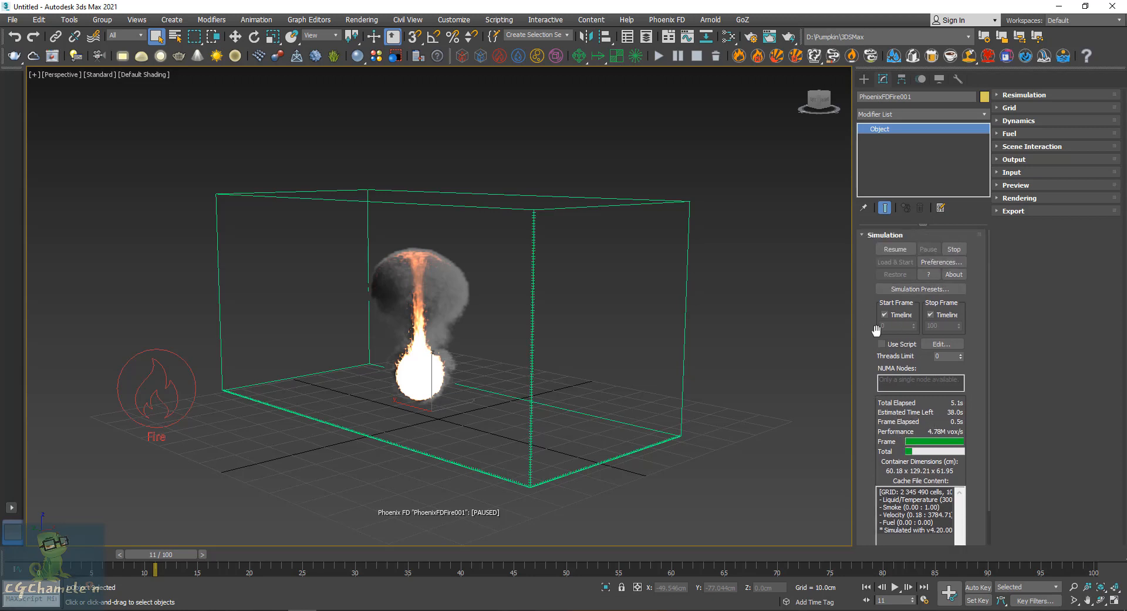
click(883, 236)
click(899, 248)
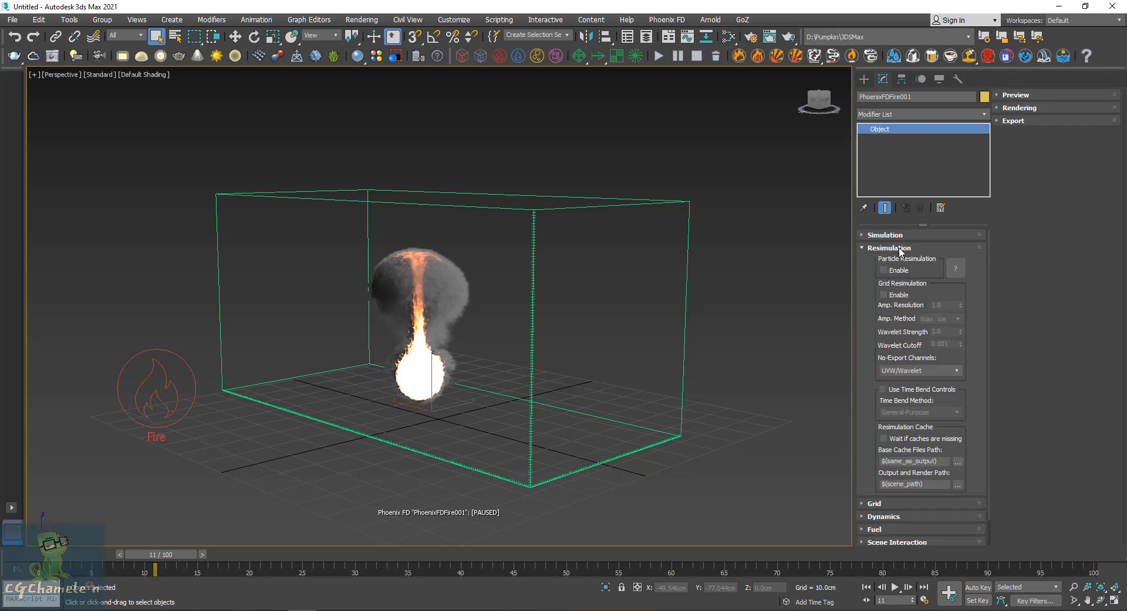
click(937, 248)
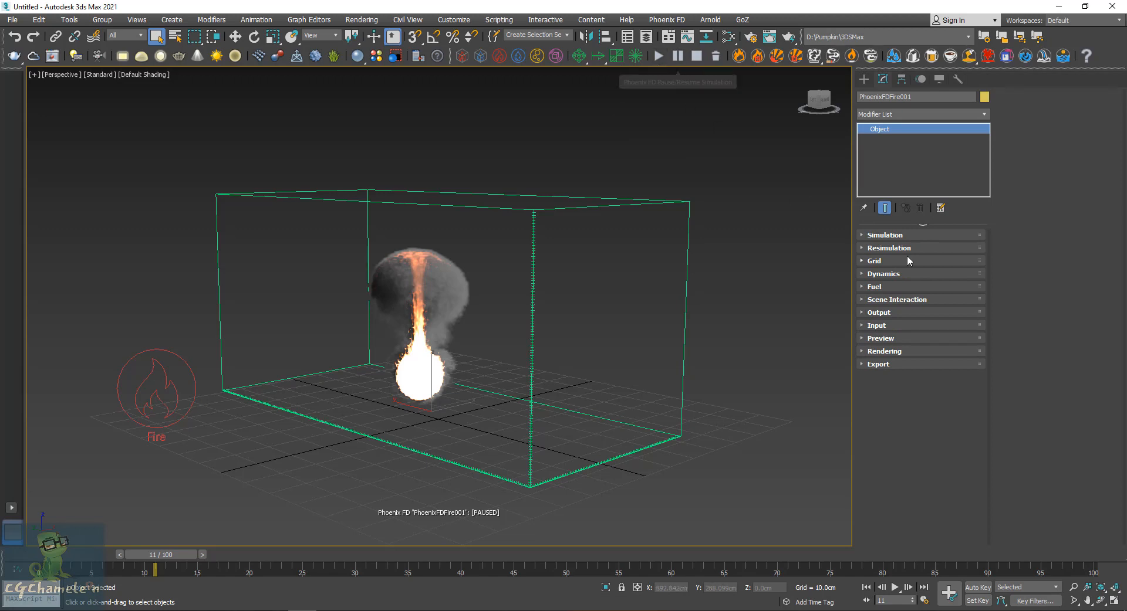
click(888, 235)
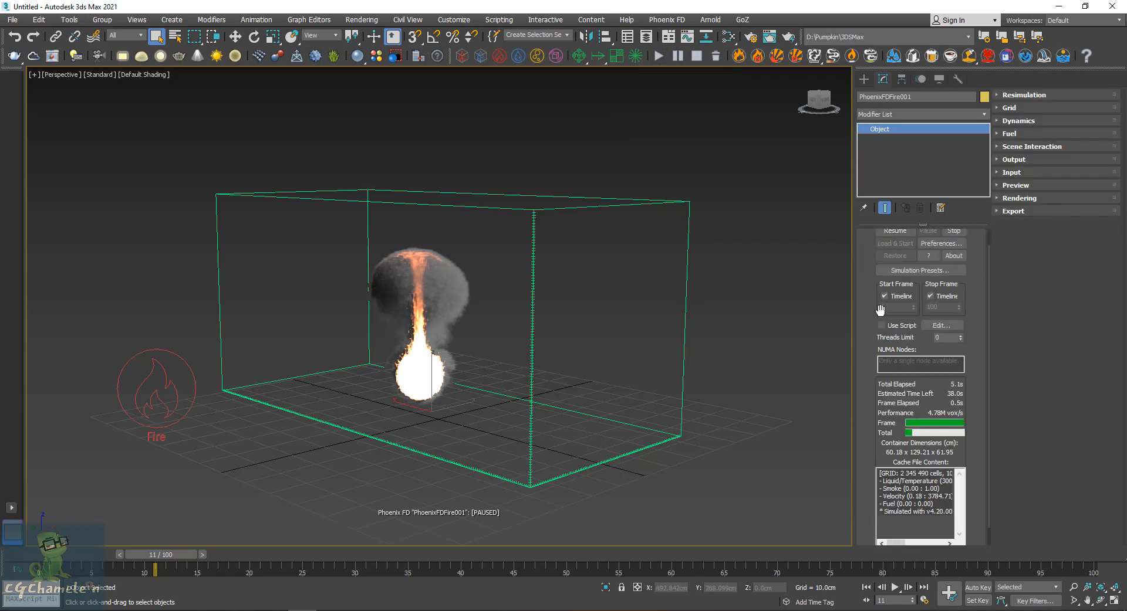
scroll(872, 284, up, 1)
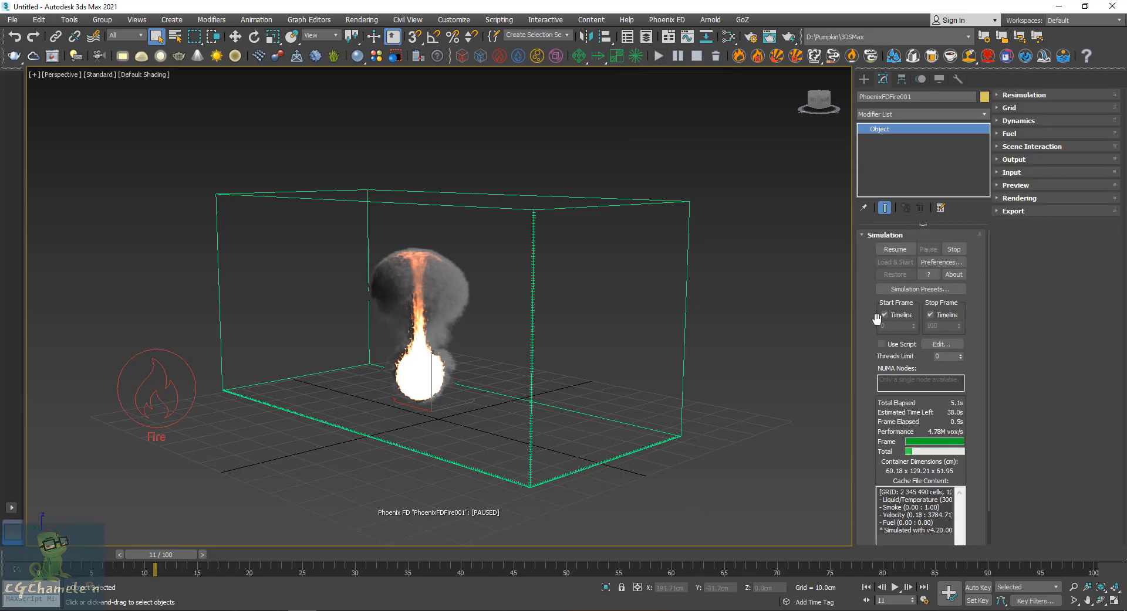
click(874, 236)
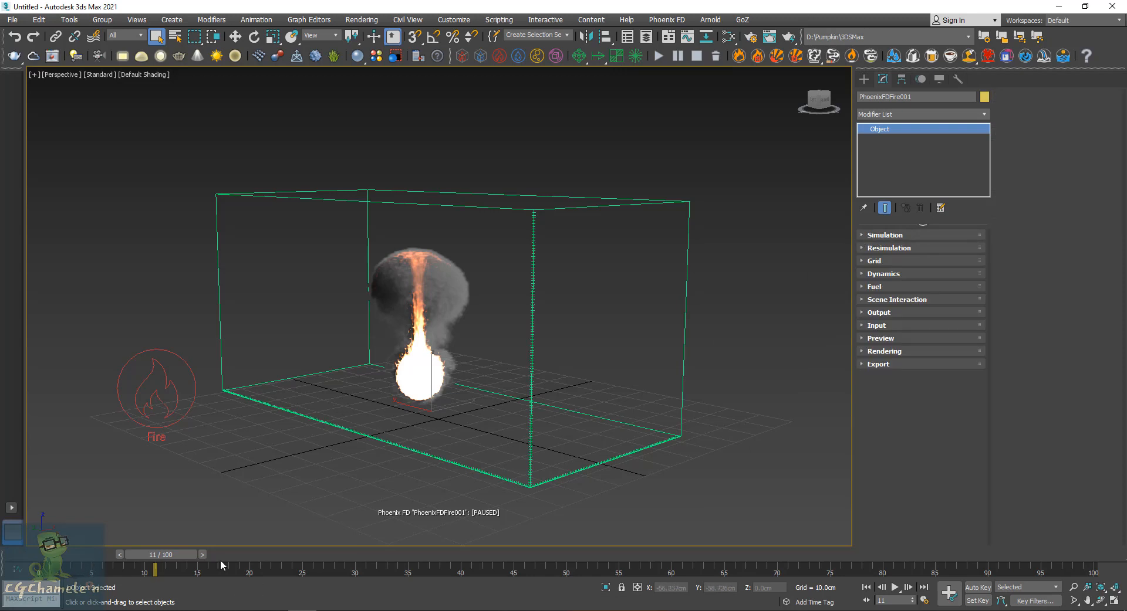
Step: Examine the simulator's Grid settings, especially the scene scale and cell size, and glance through the Dynamics options
click(880, 261)
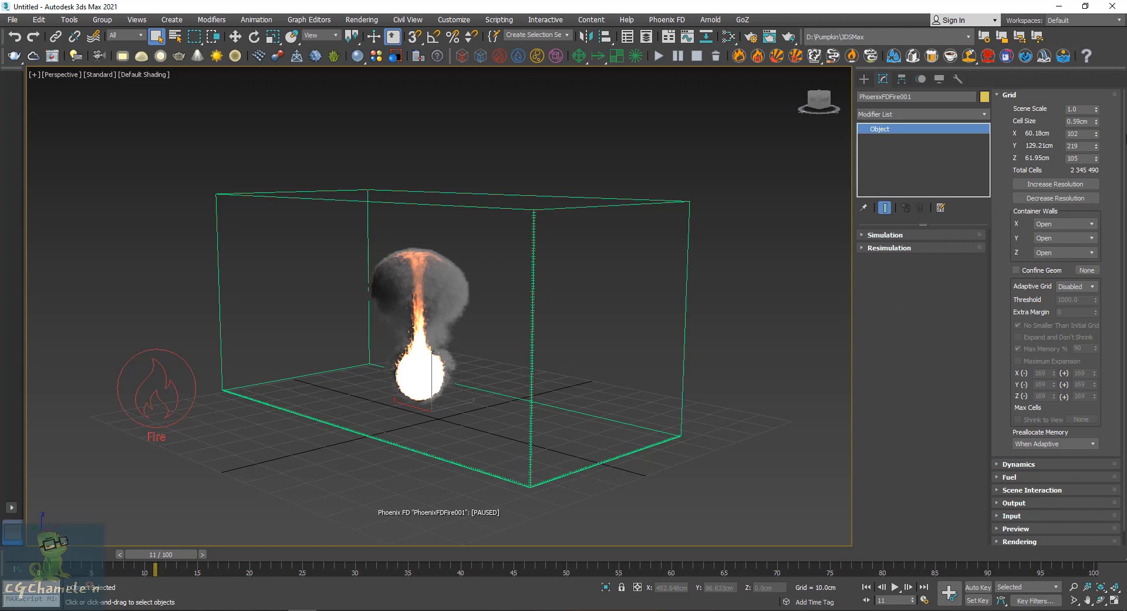
click(1083, 109)
click(1019, 464)
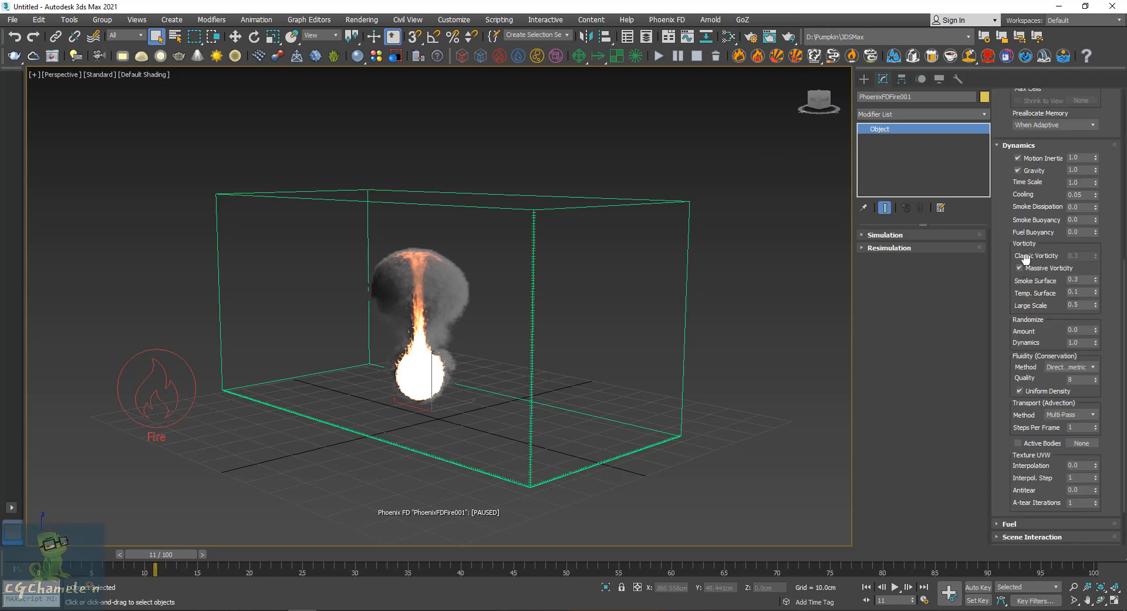
drag(1011, 241, 1048, 457)
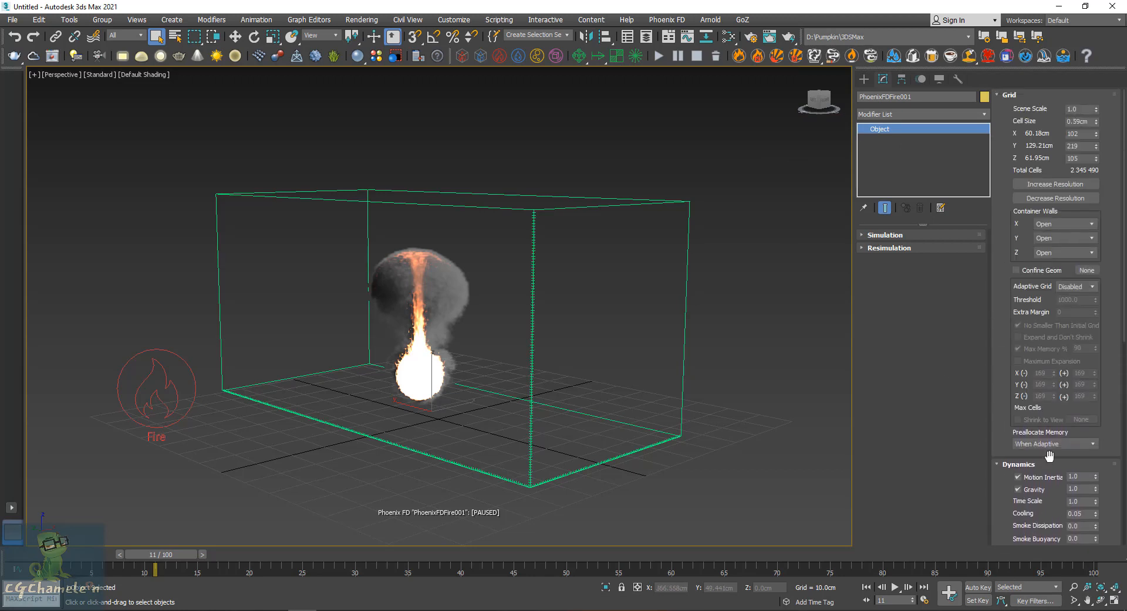
click(1027, 464)
drag(1080, 109, 1037, 112)
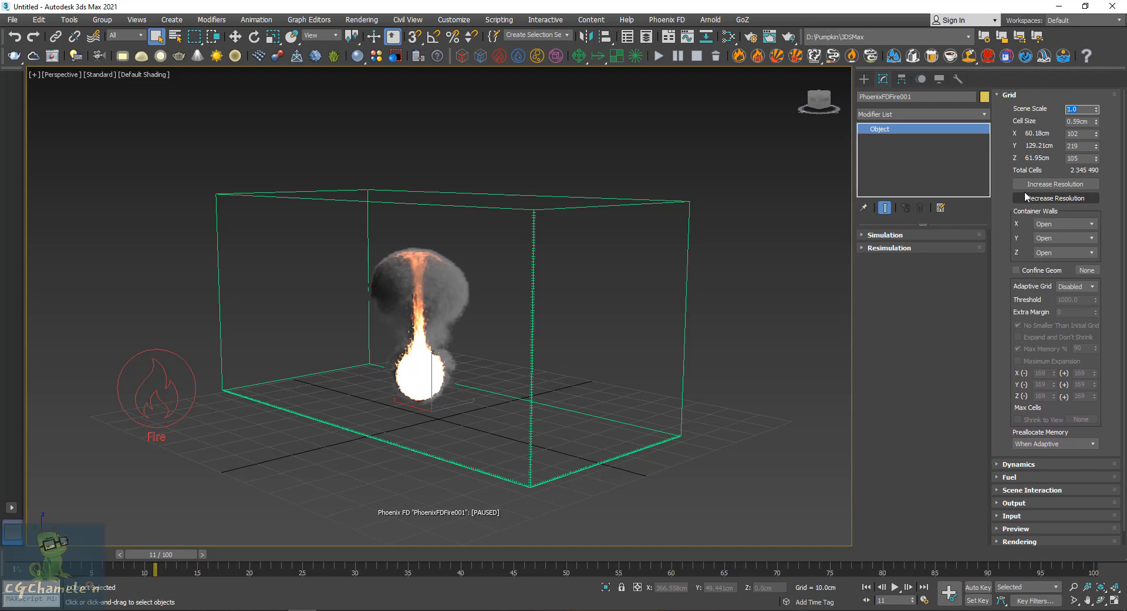
Step: Check the emitter sphere's radius, and return to the fire simulator's grid settings
click(413, 387)
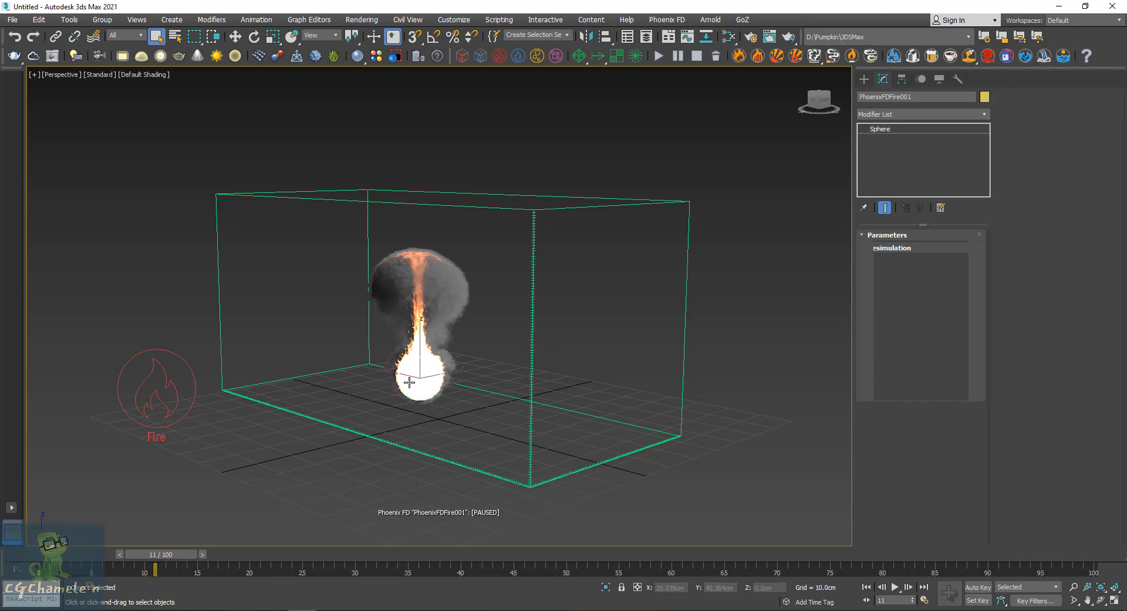
double_click(939, 253)
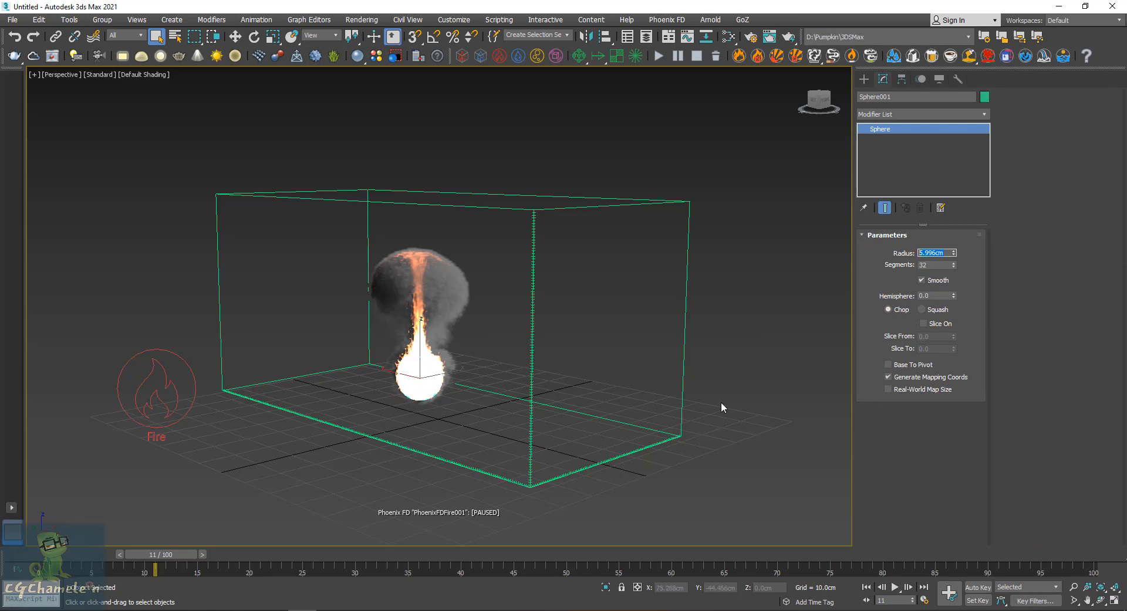
click(686, 308)
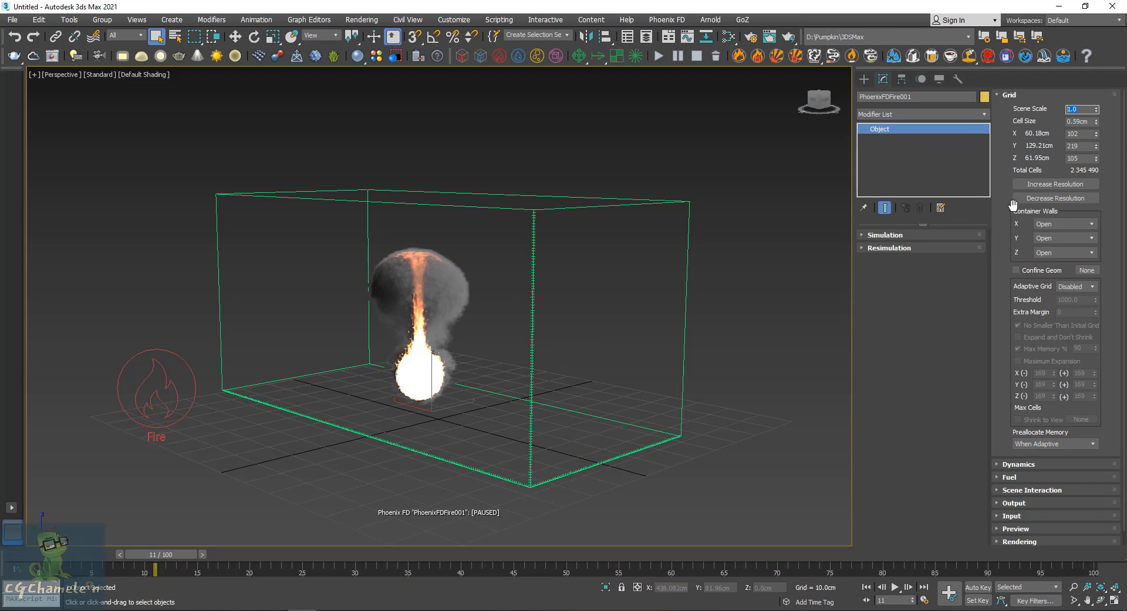
key(Tab)
Step: Enlarge the simulator's container to 135 cells in X and 273 cells in Y
alt+middle_drag(496, 403, 565, 312)
scroll(555, 399, down, 3)
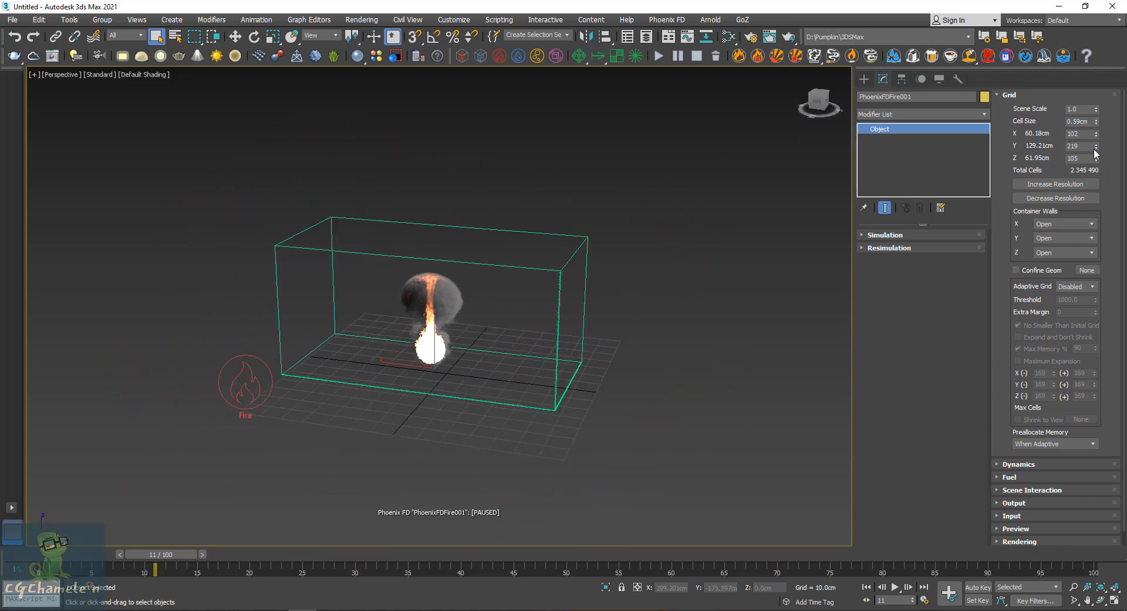
mouse_move(1095, 134)
mouse_down()
mouse_move(1093, 115)
mouse_move(1096, 129)
mouse_up()
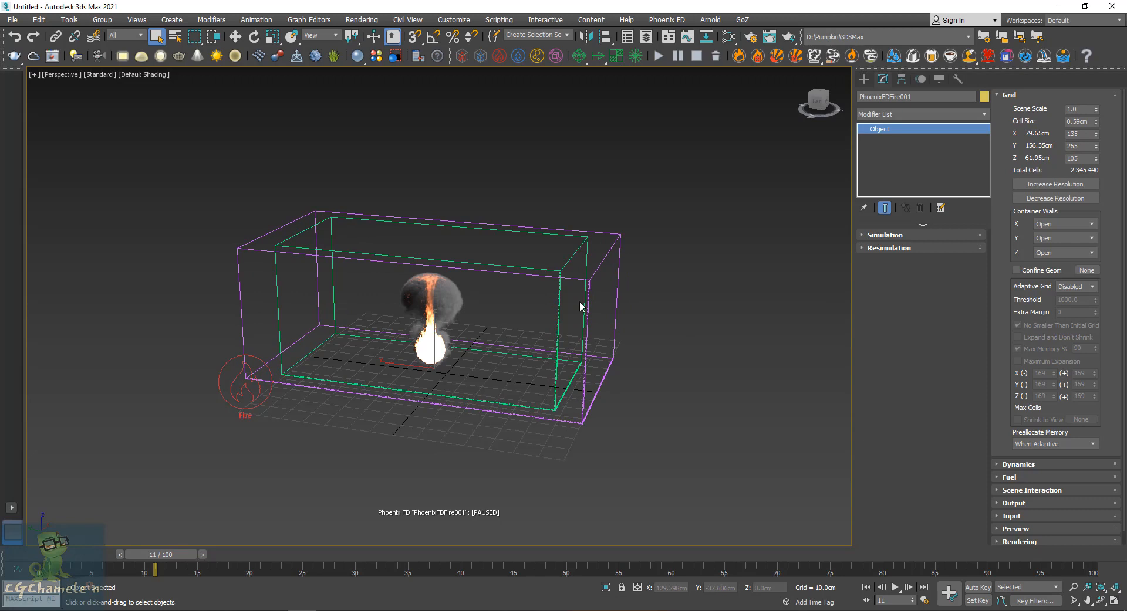
alt+middle_drag(591, 293, 553, 344)
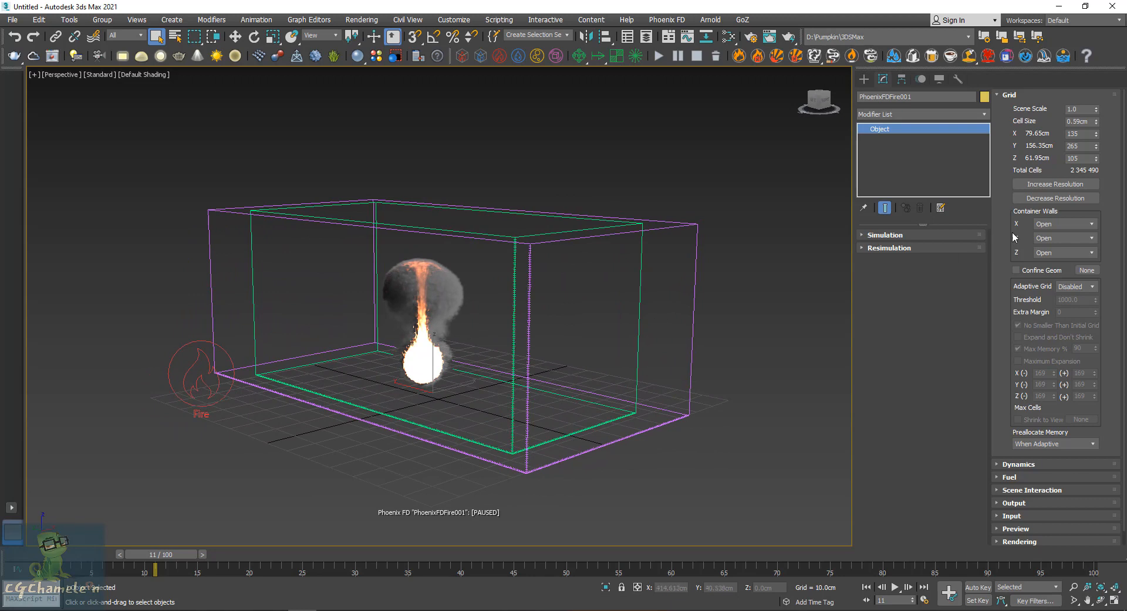
drag(1095, 147, 1094, 138)
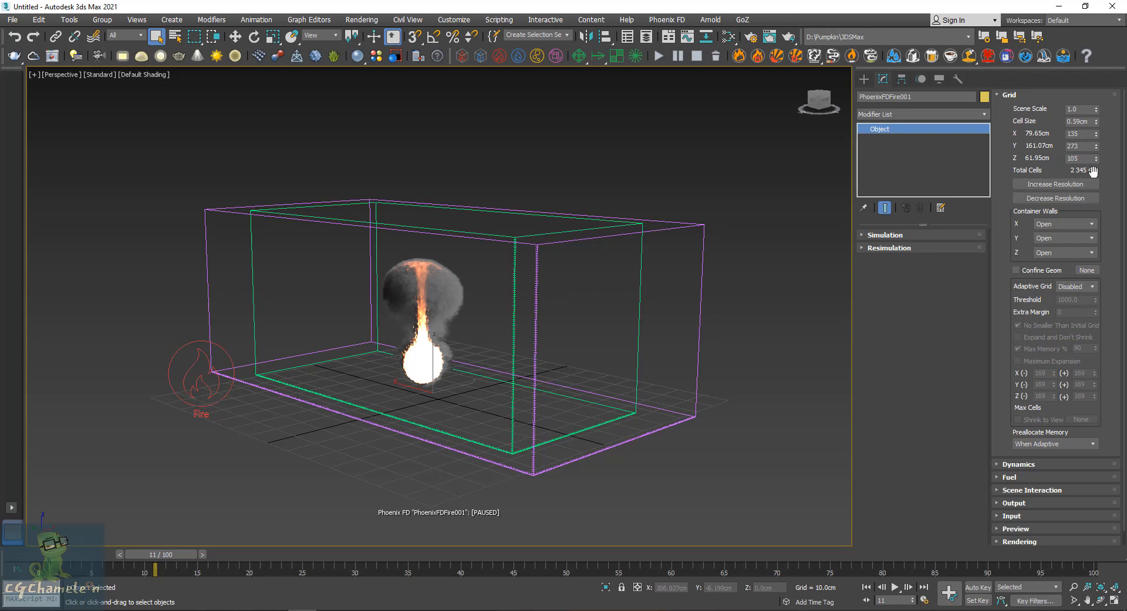
Step: Try a higher grid resolution for the simulator, ending at a cell size of 0.378 cm
click(1078, 185)
click(1077, 184)
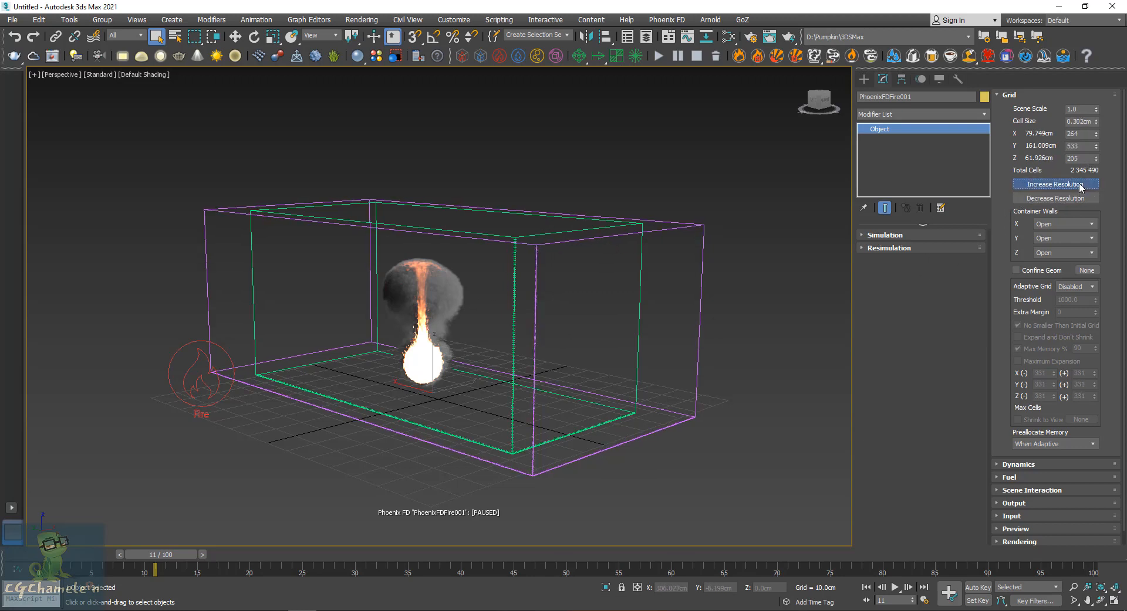
click(1076, 183)
click(1055, 199)
click(1055, 198)
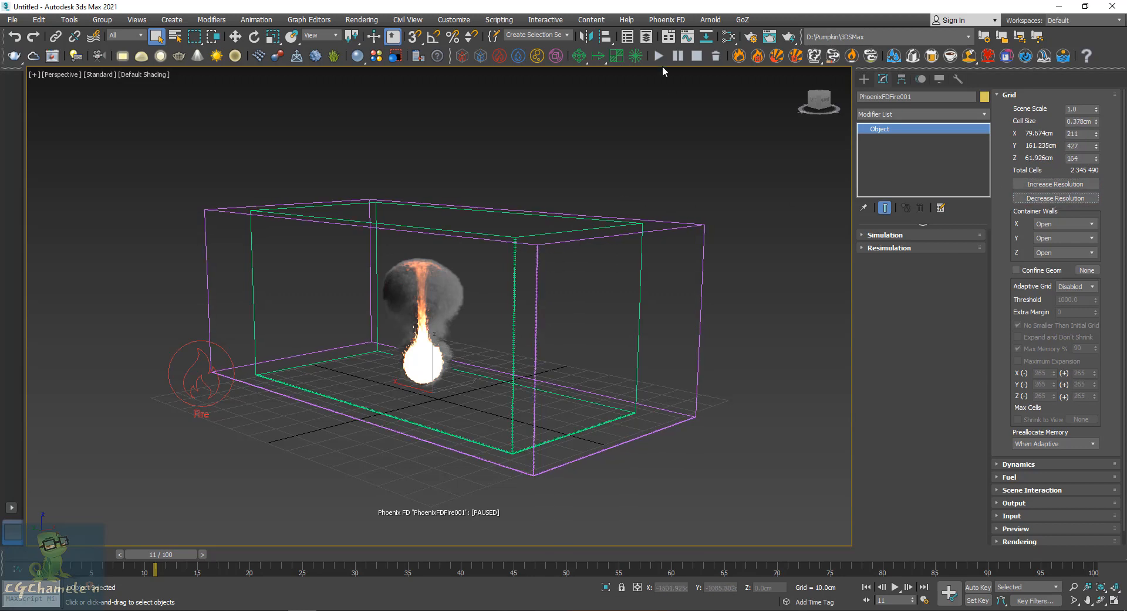
Step: Stop the paused fire simulation and delete the selected simulator's caches
click(696, 57)
click(715, 56)
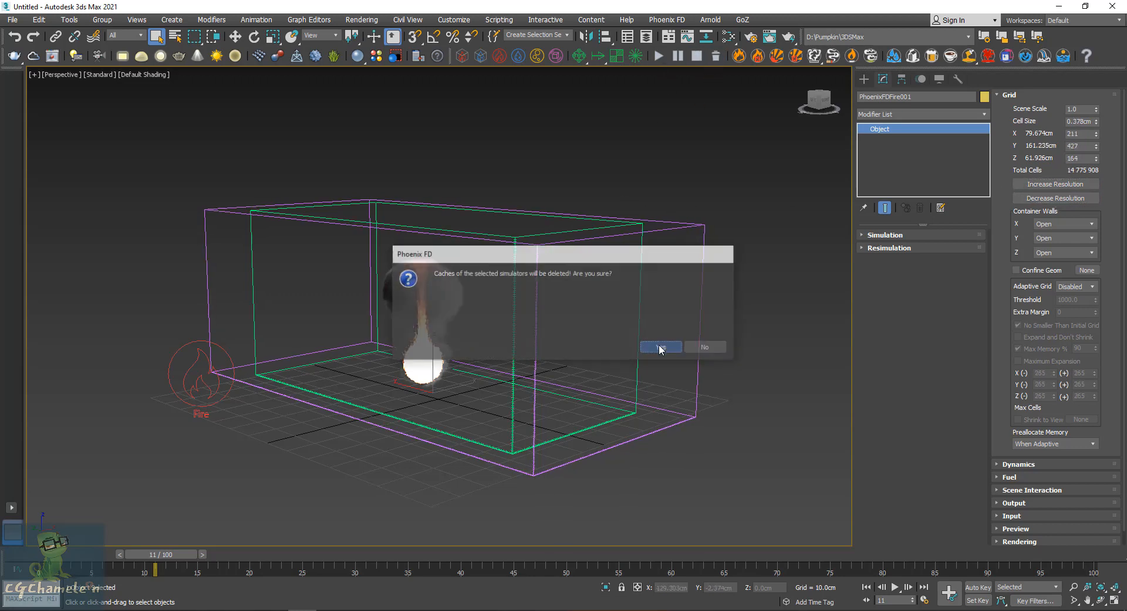
click(658, 347)
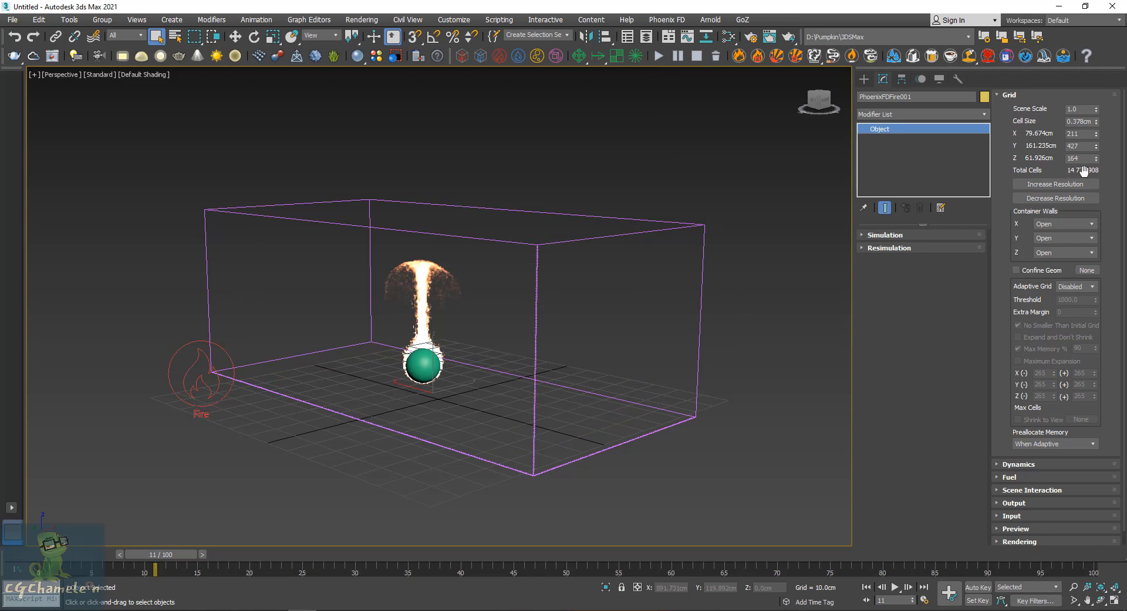
Step: Lower the grid resolution to a cell size of 0.59 cm and start the fire simulation again
click(1067, 197)
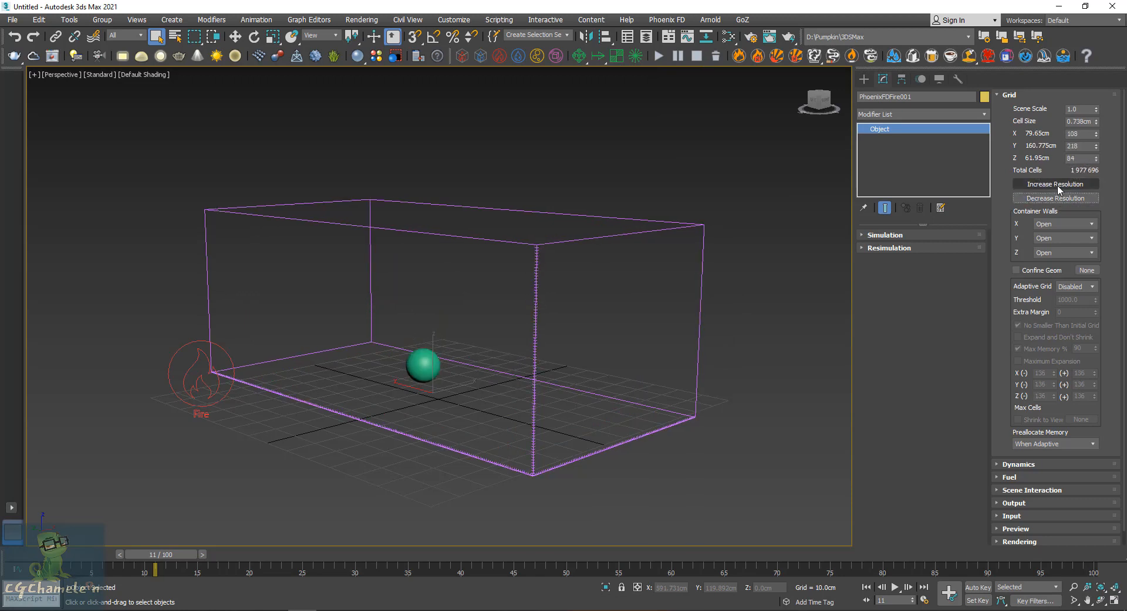
drag(1061, 175, 1030, 130)
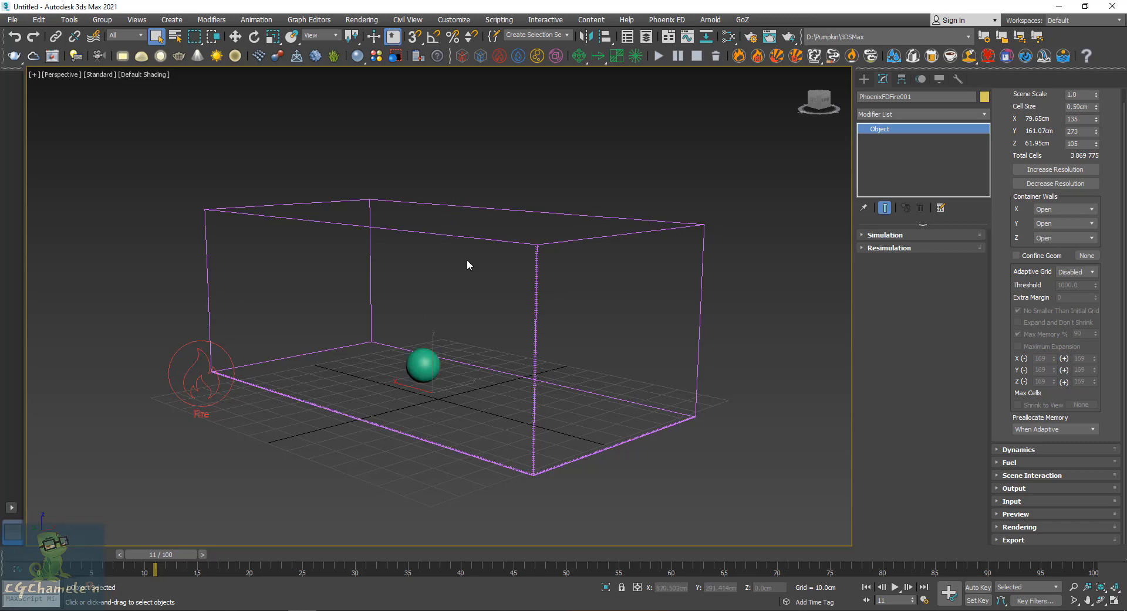
alt+middle_drag(428, 313, 491, 238)
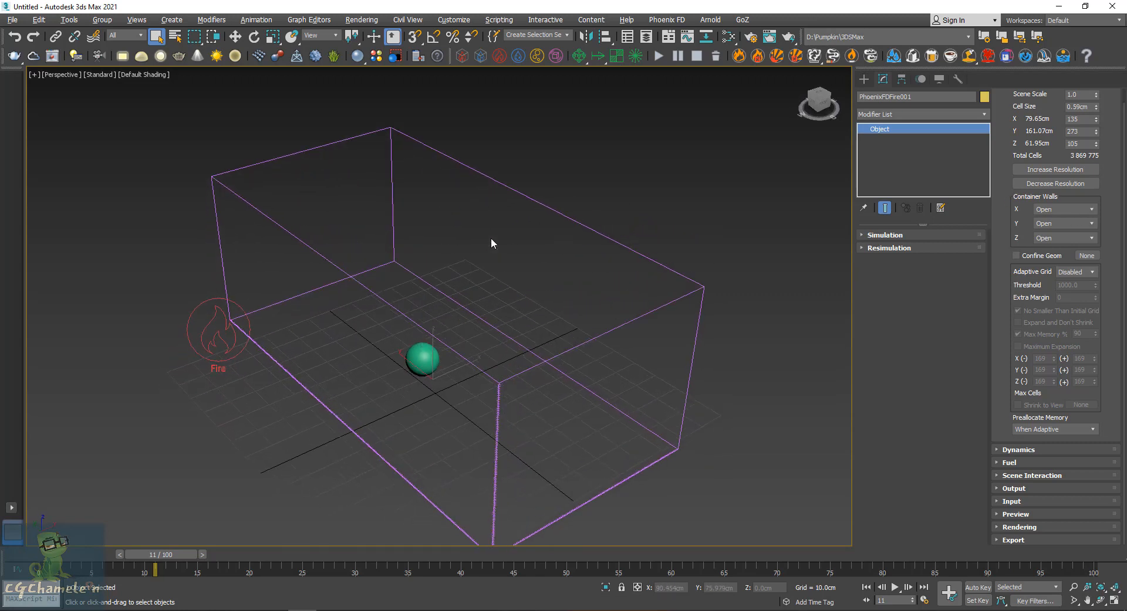
alt+middle_drag(560, 293, 543, 260)
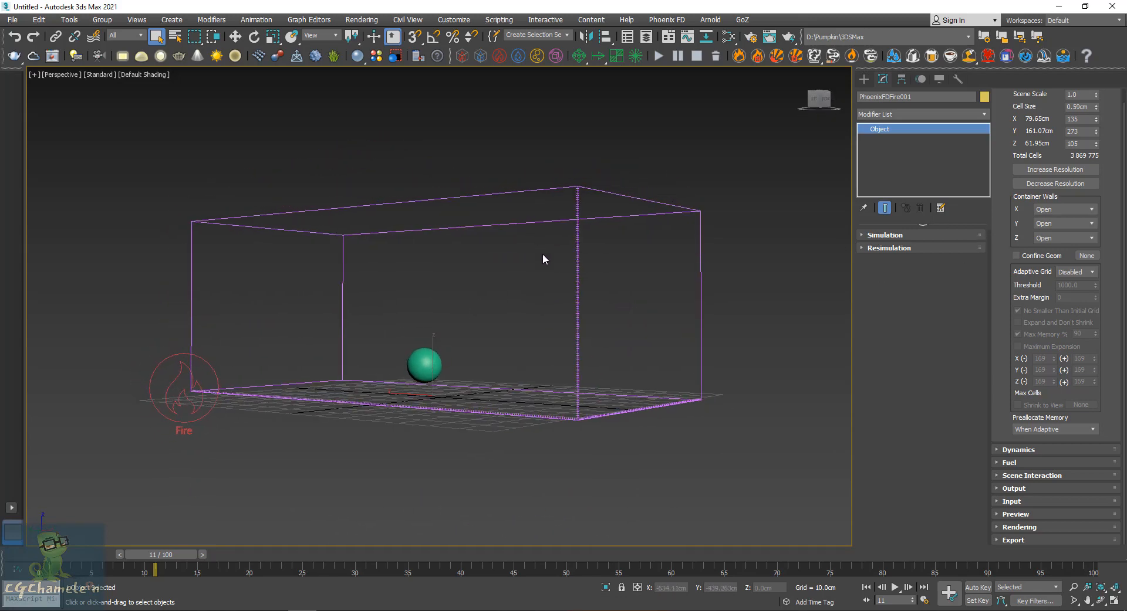
click(658, 55)
alt+middle_drag(512, 303, 468, 264)
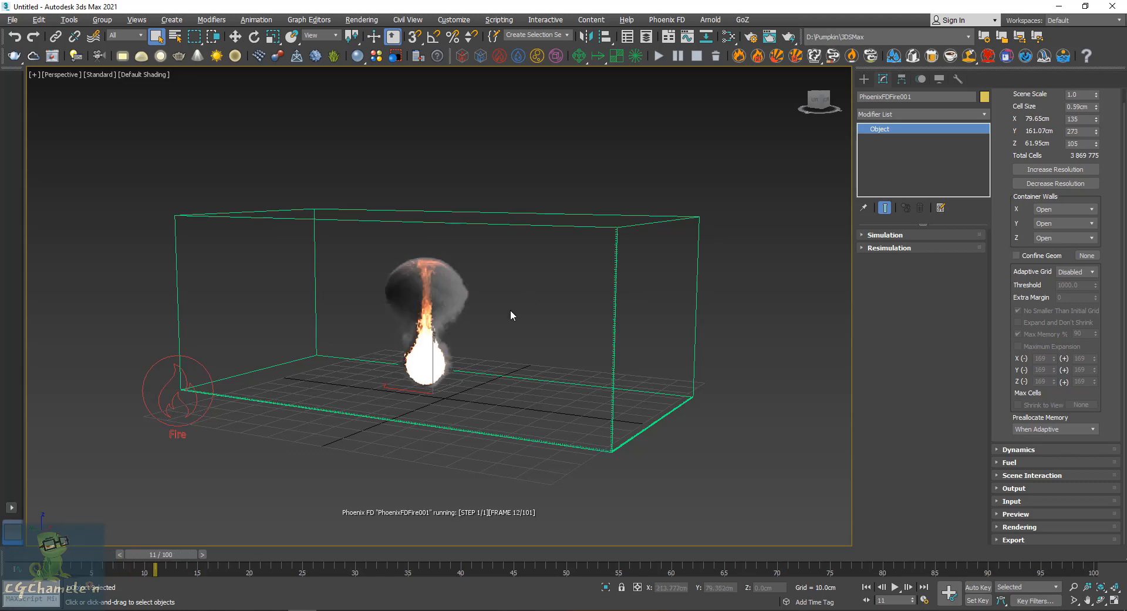
Step: Examine the rising fire and smoke inside the container from several angles while the simulation runs
alt+middle_drag(511, 316, 548, 297)
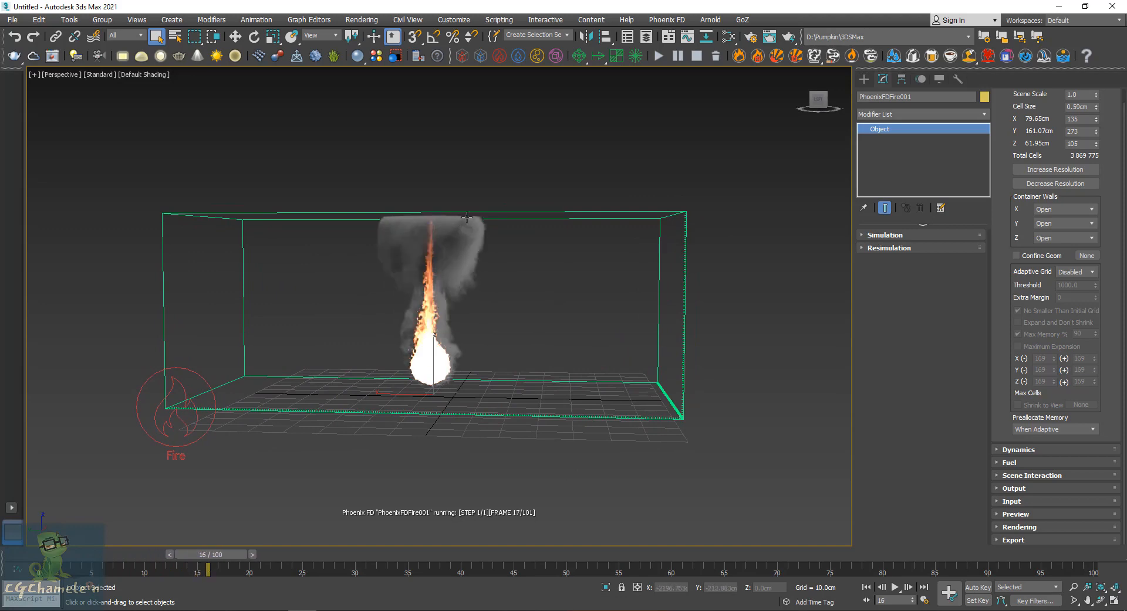
mouse_move(466, 218)
alt+middle_down()
mouse_move(409, 271)
mouse_move(463, 231)
alt+middle_up()
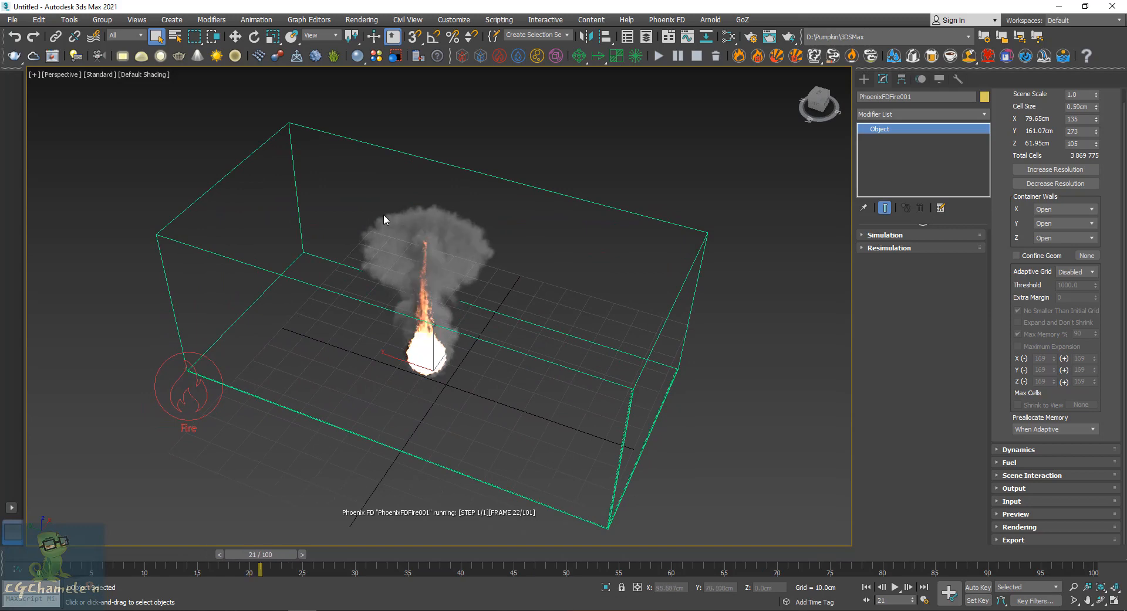
alt+middle_drag(384, 220, 396, 173)
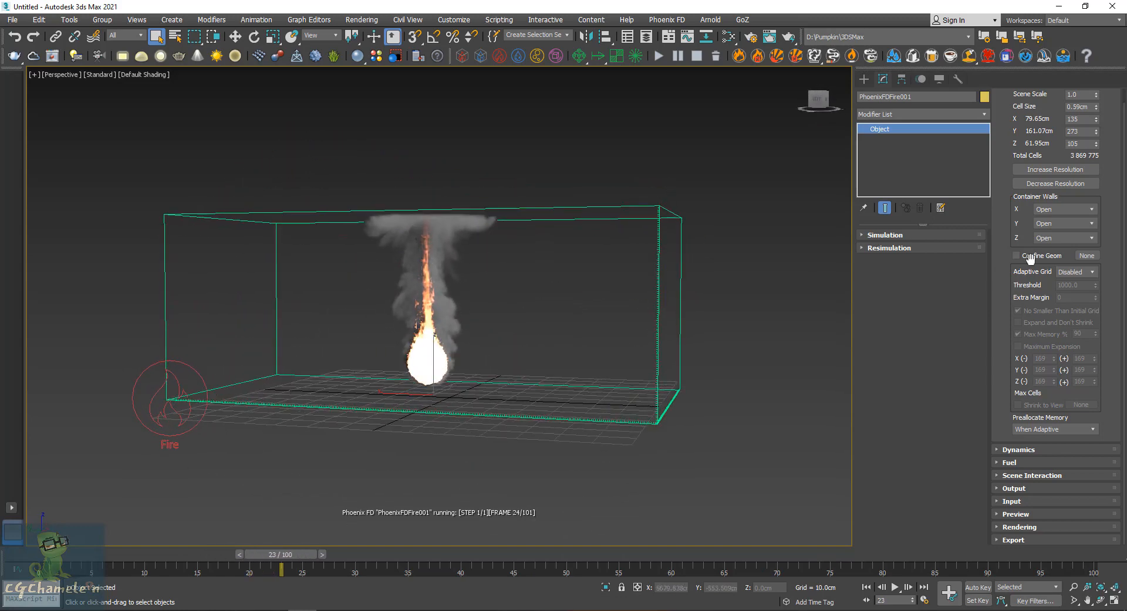
click(1082, 206)
click(1082, 206)
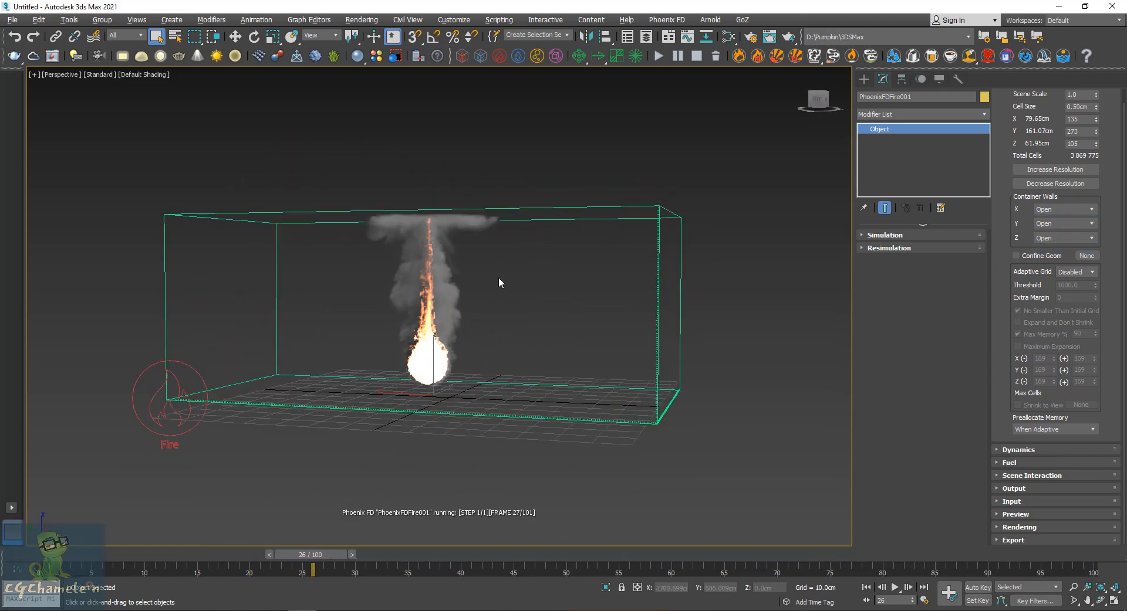
alt+middle_drag(498, 277, 532, 282)
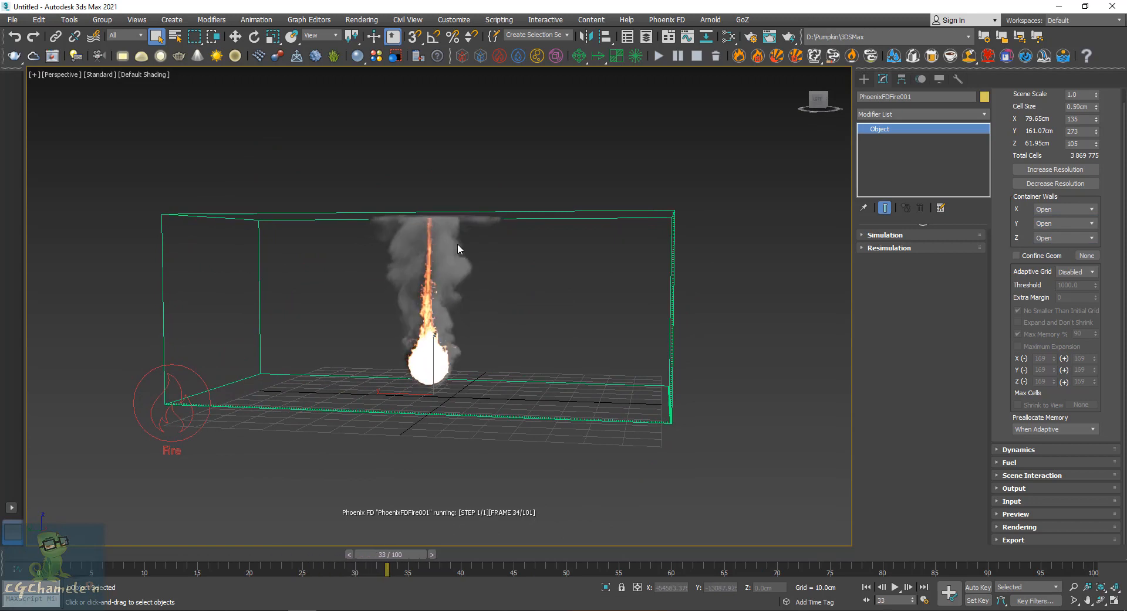
Step: Try the Jammed both option for the X container walls during the simulation, and return them to Open
click(1088, 211)
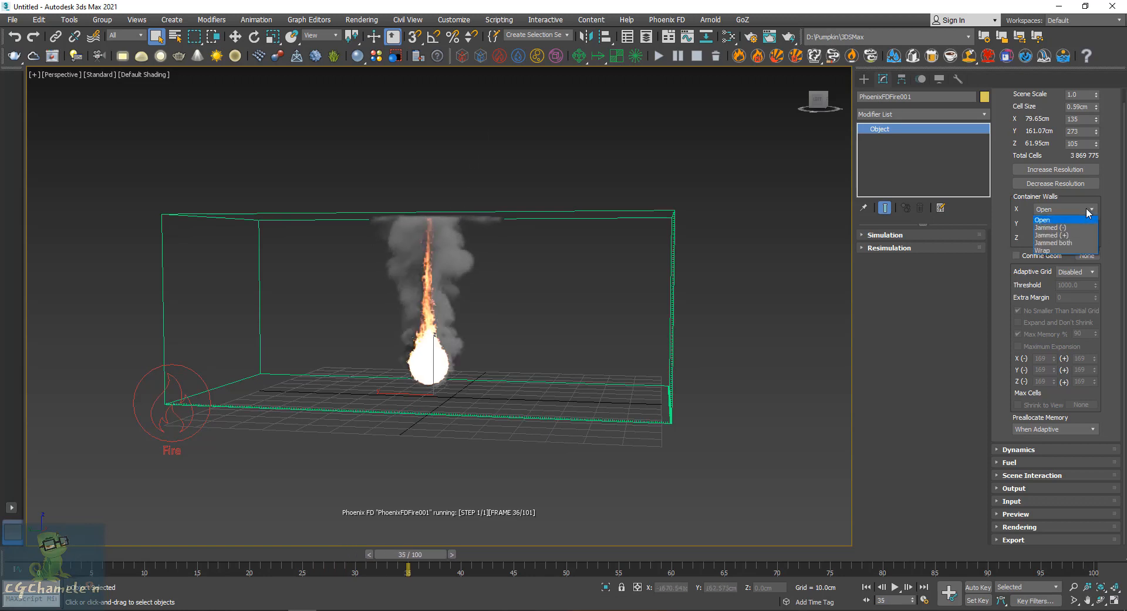
click(1069, 243)
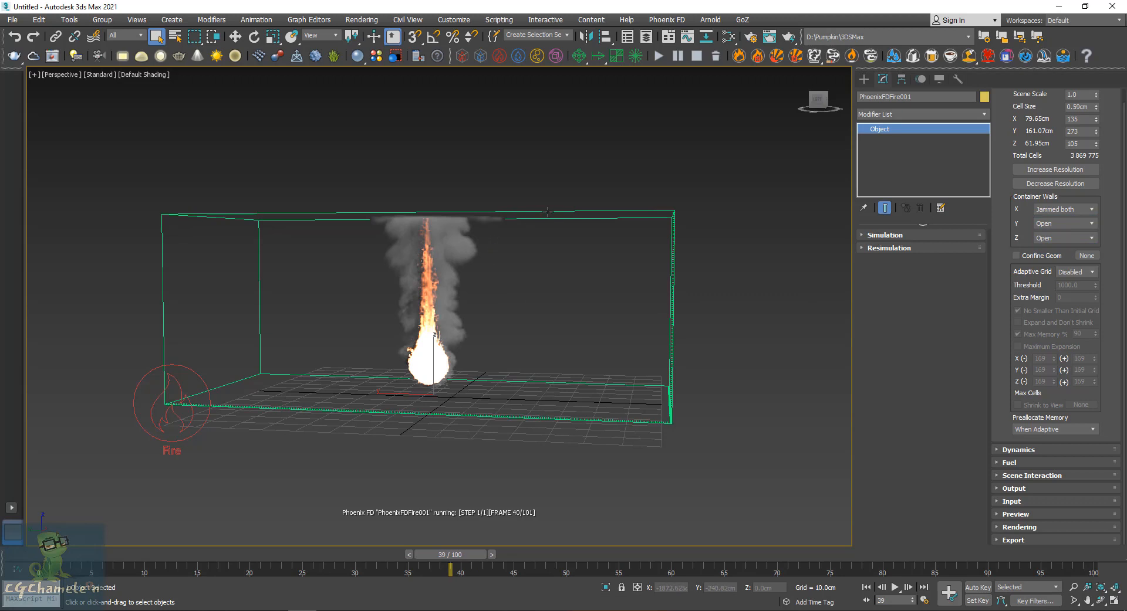
click(677, 55)
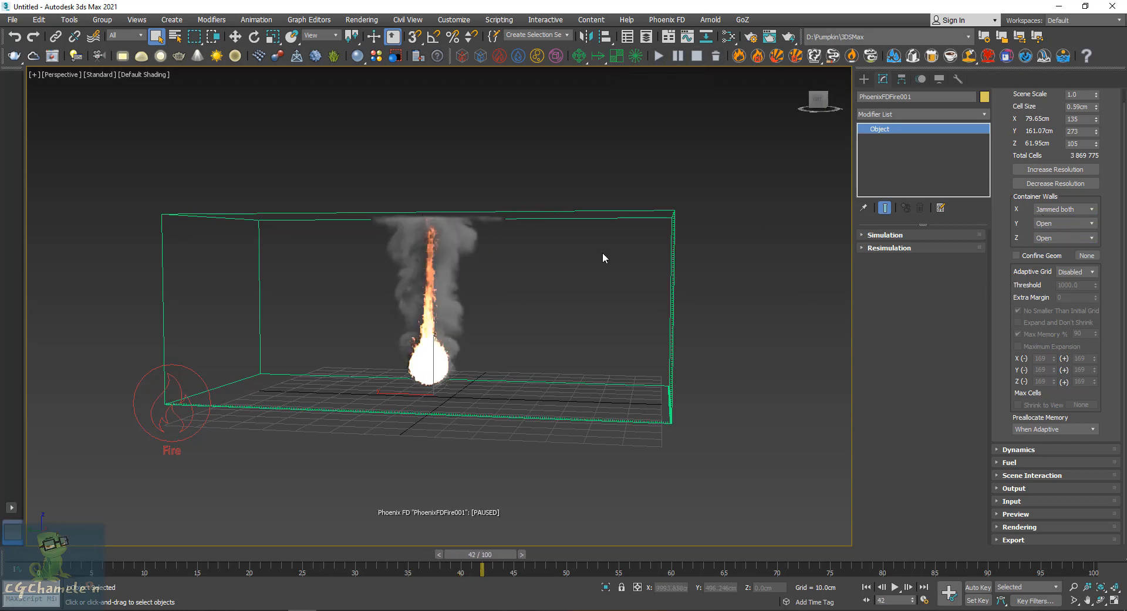
click(1082, 217)
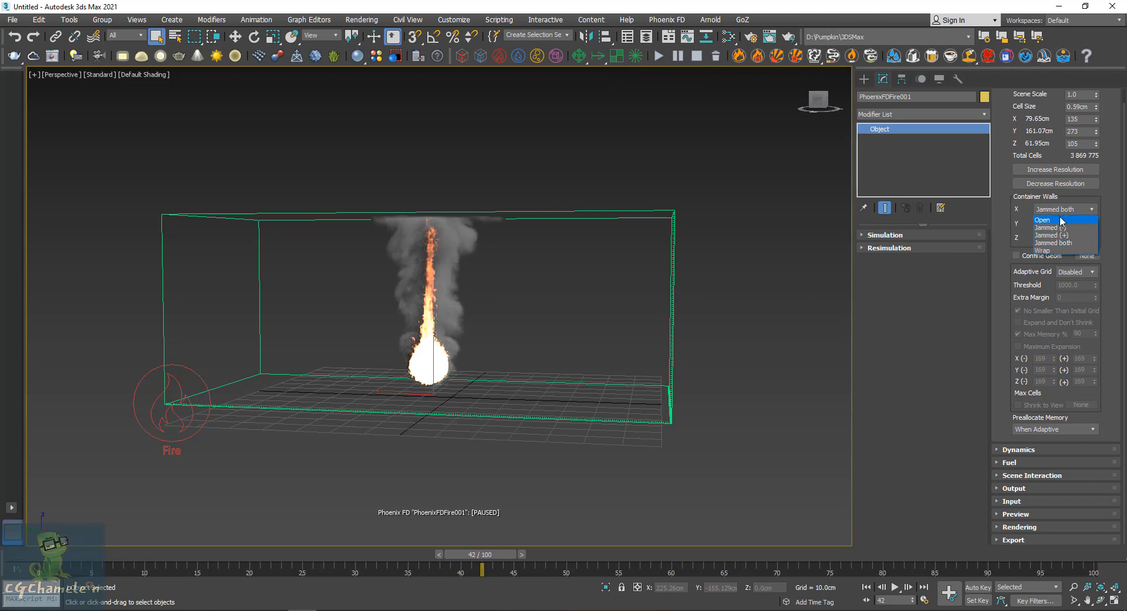
click(1068, 221)
click(1072, 223)
click(1072, 233)
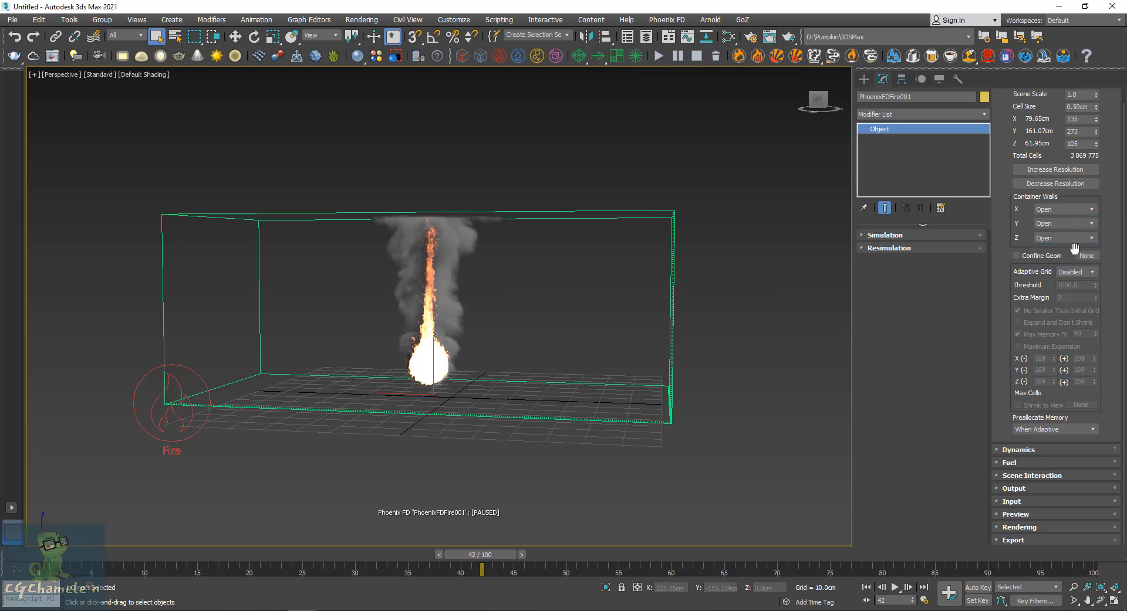
Step: Set the Z container walls to Jammed both and run the simulation on to frame 64, pausing it there
click(1077, 238)
click(1066, 272)
click(657, 56)
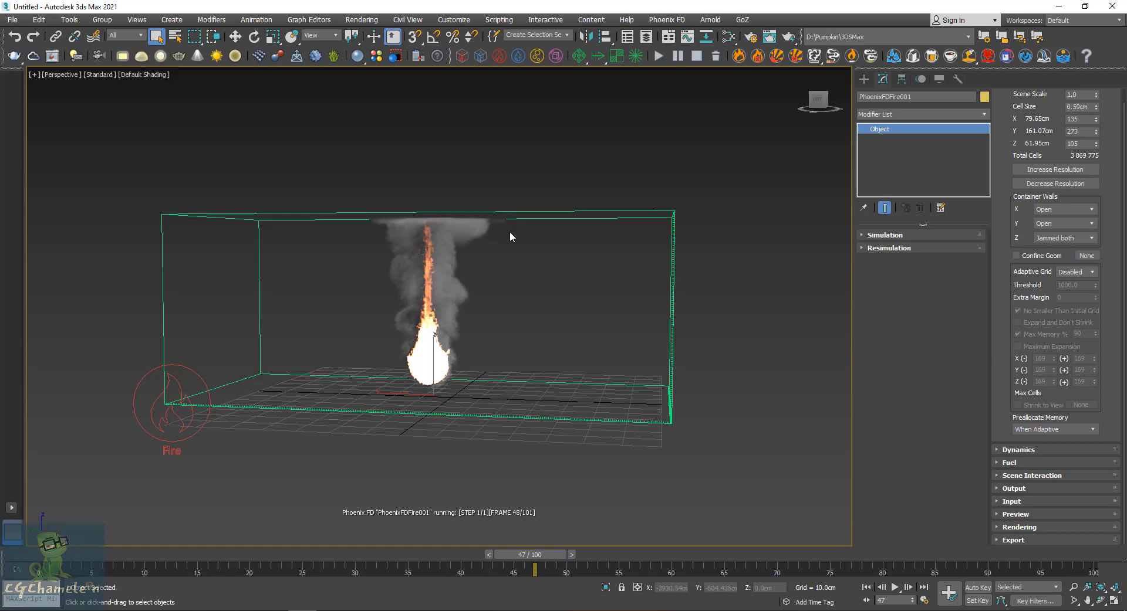
alt+middle_drag(494, 232, 481, 261)
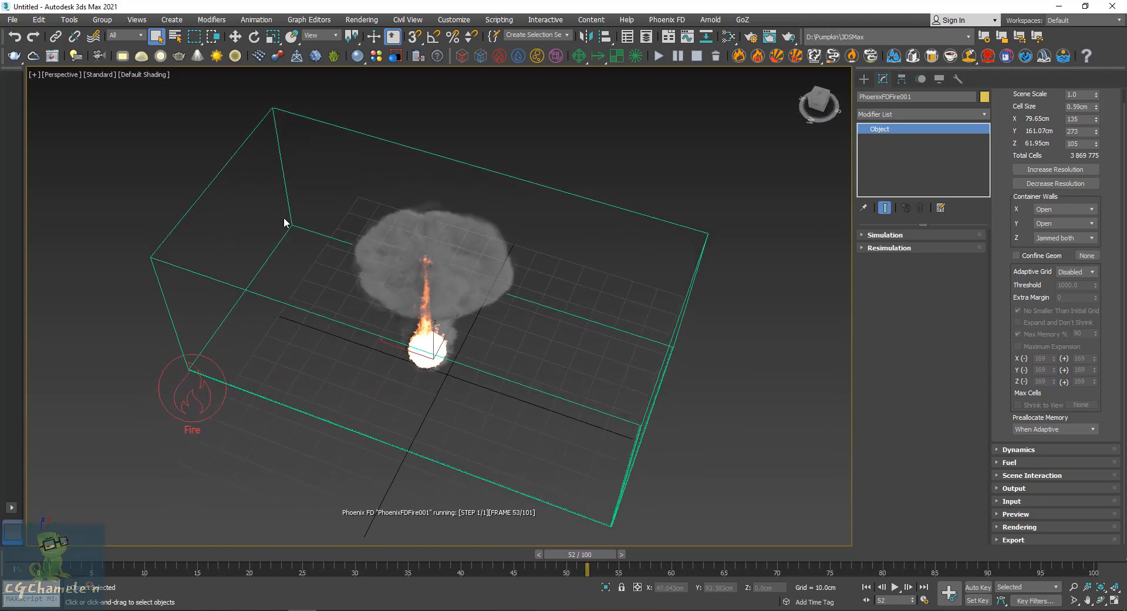
alt+middle_drag(494, 348, 524, 269)
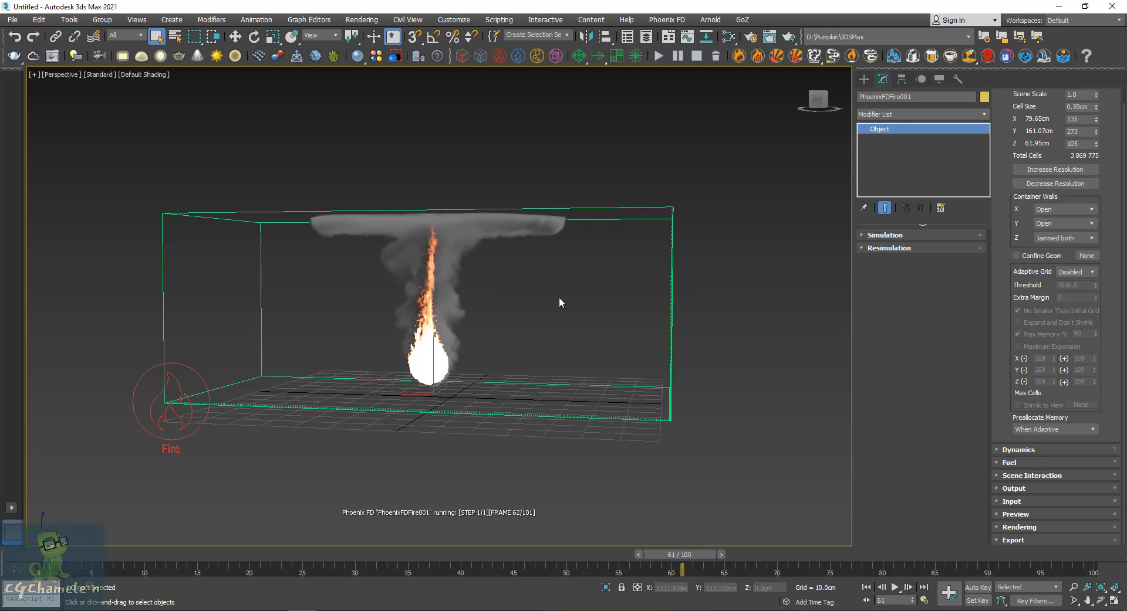
alt+middle_drag(558, 301, 520, 308)
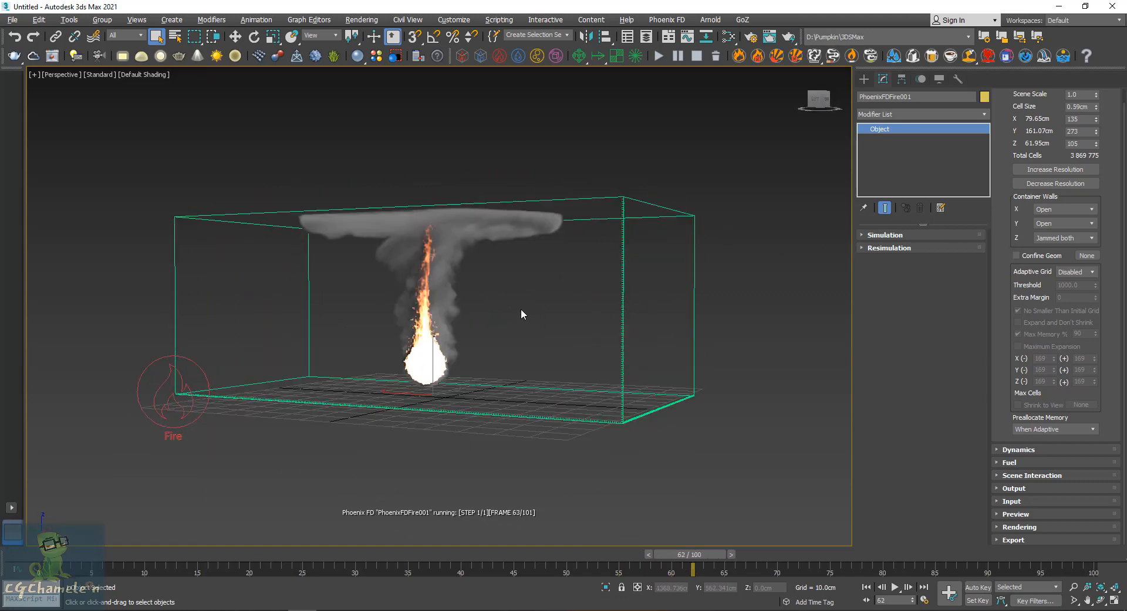
click(676, 56)
click(1065, 239)
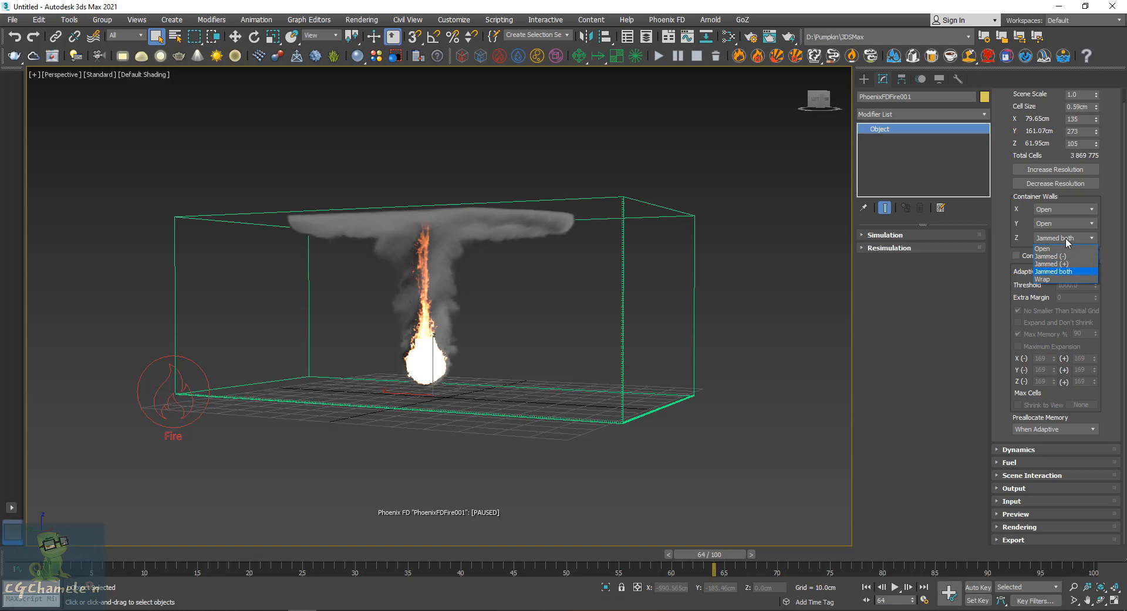
click(1058, 272)
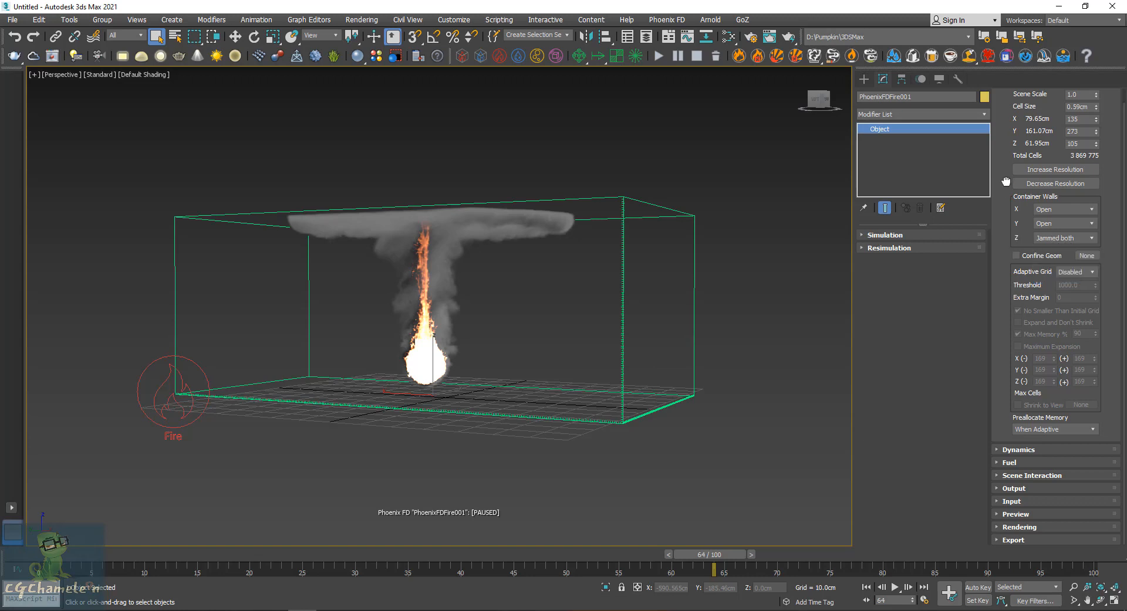
click(1082, 272)
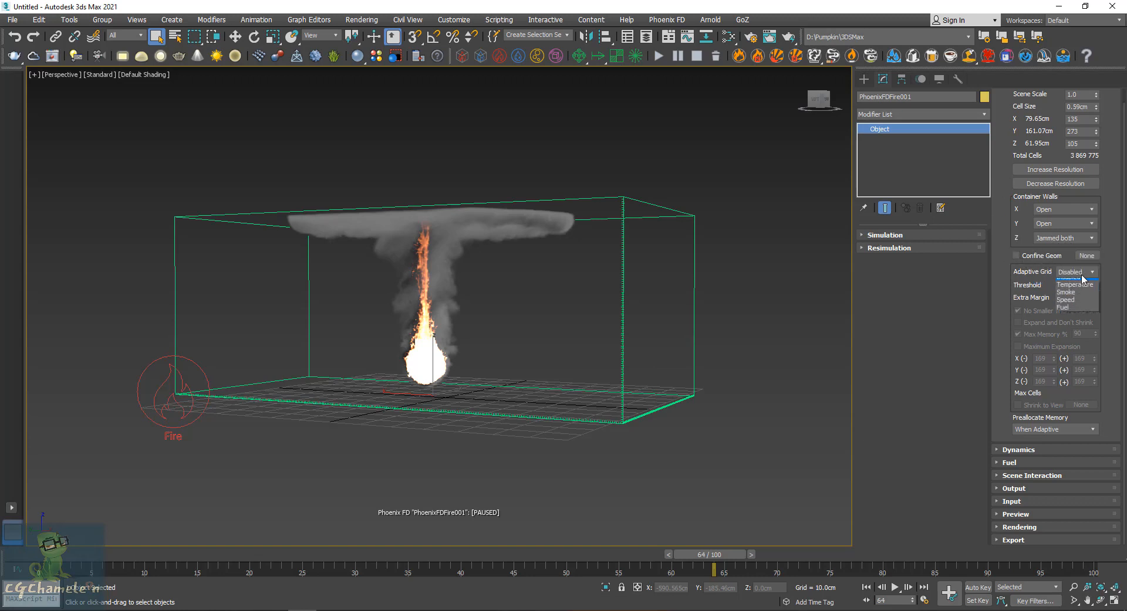
click(1082, 272)
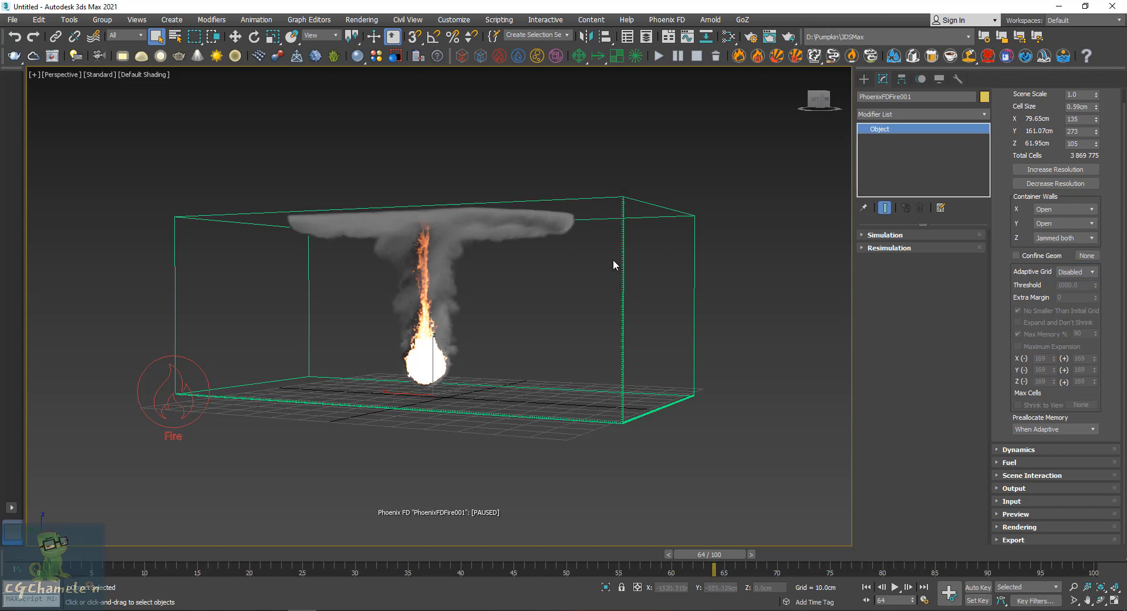
alt+middle_drag(610, 287, 625, 292)
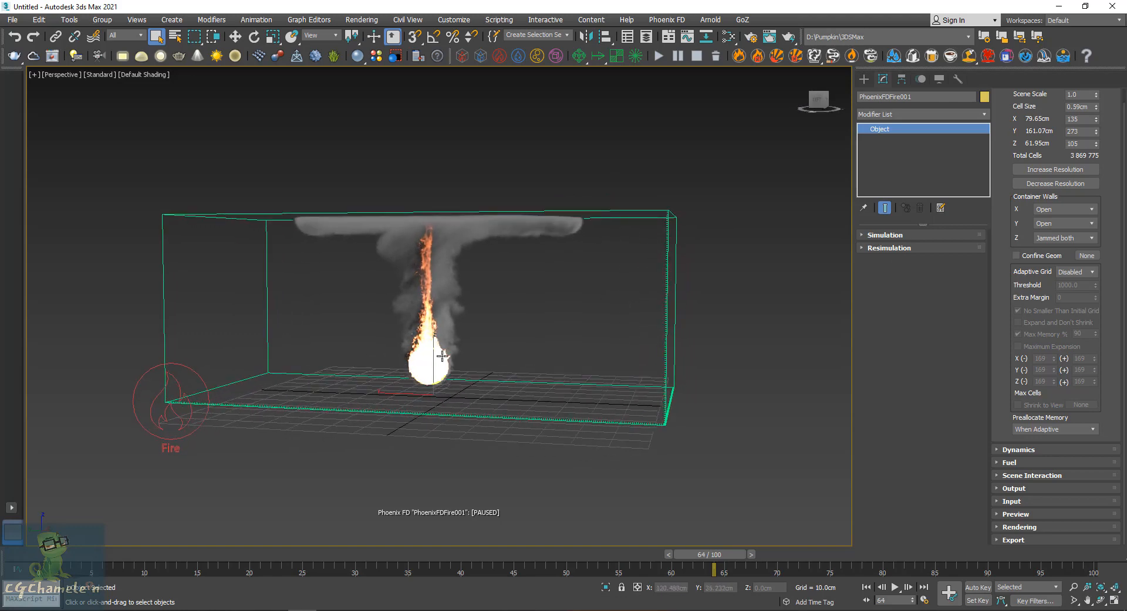
alt+middle_drag(453, 209, 679, 218)
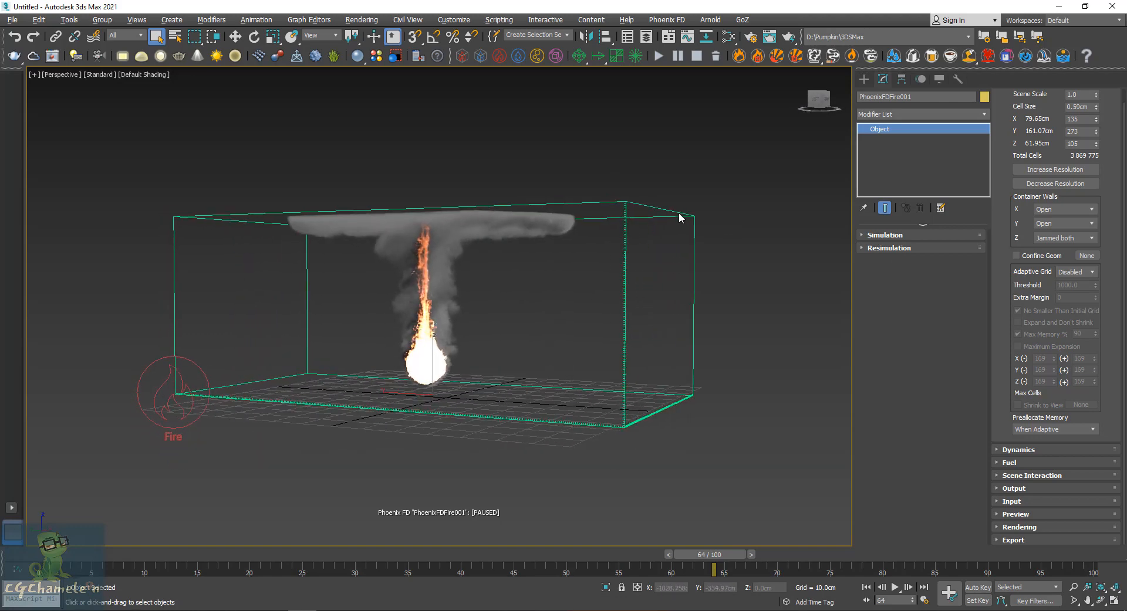
Step: Set the simulator's adaptive grid to Temperature and enable its maximum expansion limits
click(1089, 274)
click(1088, 291)
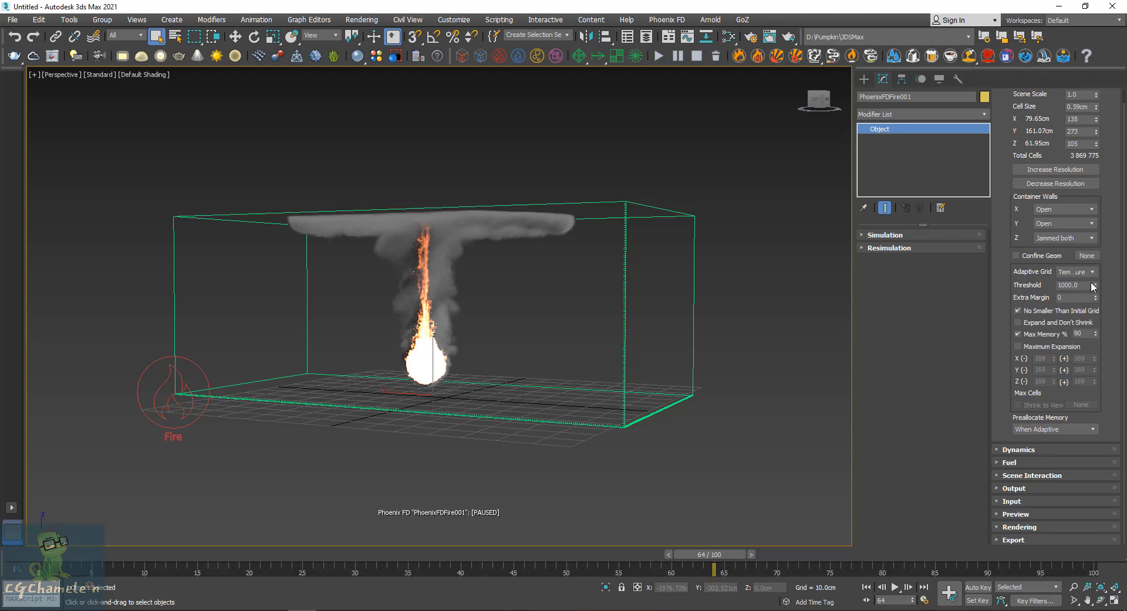
click(1019, 345)
scroll(464, 273, down, 8)
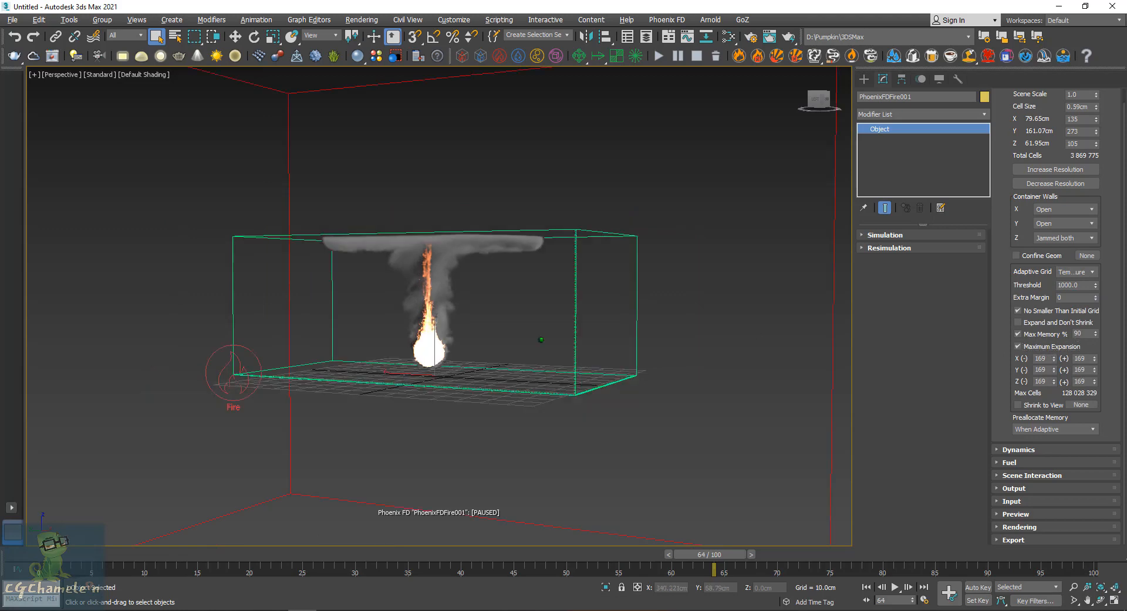
scroll(452, 272, up, 5)
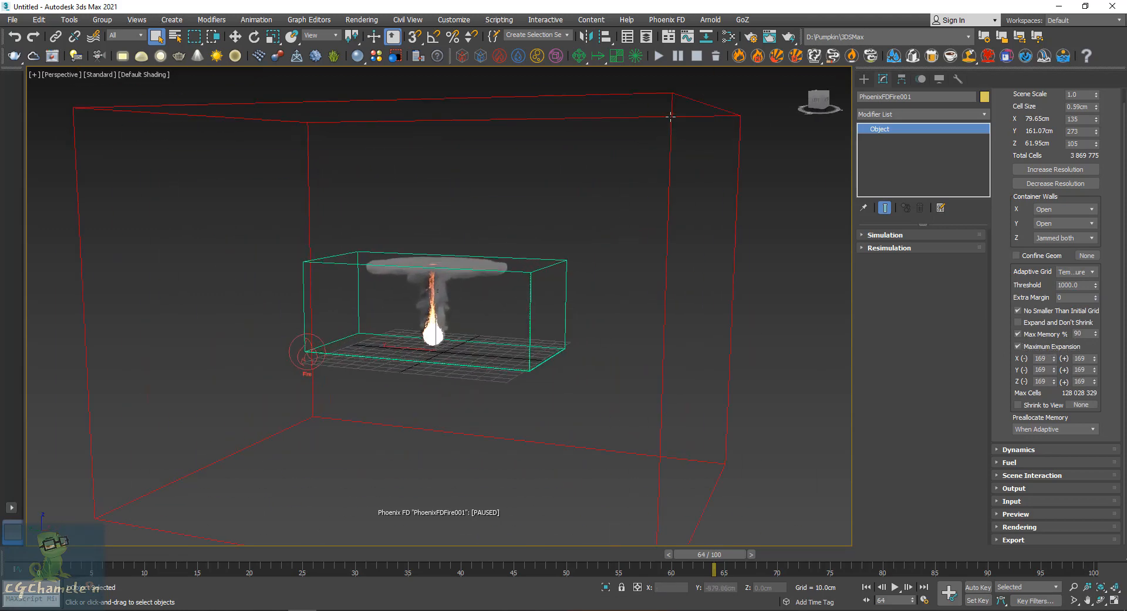
Step: Reduce the maximum expansion in the negative directions to 91 cells in X, 38 in Y and 26 in Z
drag(1054, 360, 1050, 436)
drag(1055, 392, 1047, 464)
mouse_move(631, 388)
alt+middle_down()
mouse_move(603, 405)
mouse_move(652, 405)
mouse_move(636, 404)
alt+middle_up()
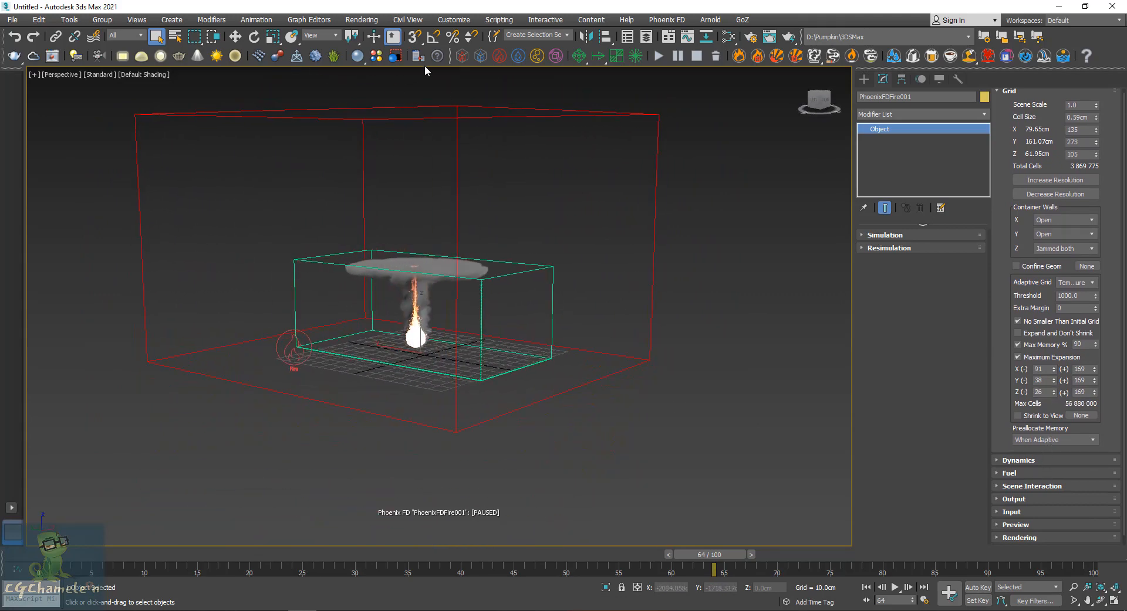
Step: Resume the simulation with the adaptive grid and pause it at frame 72
click(657, 56)
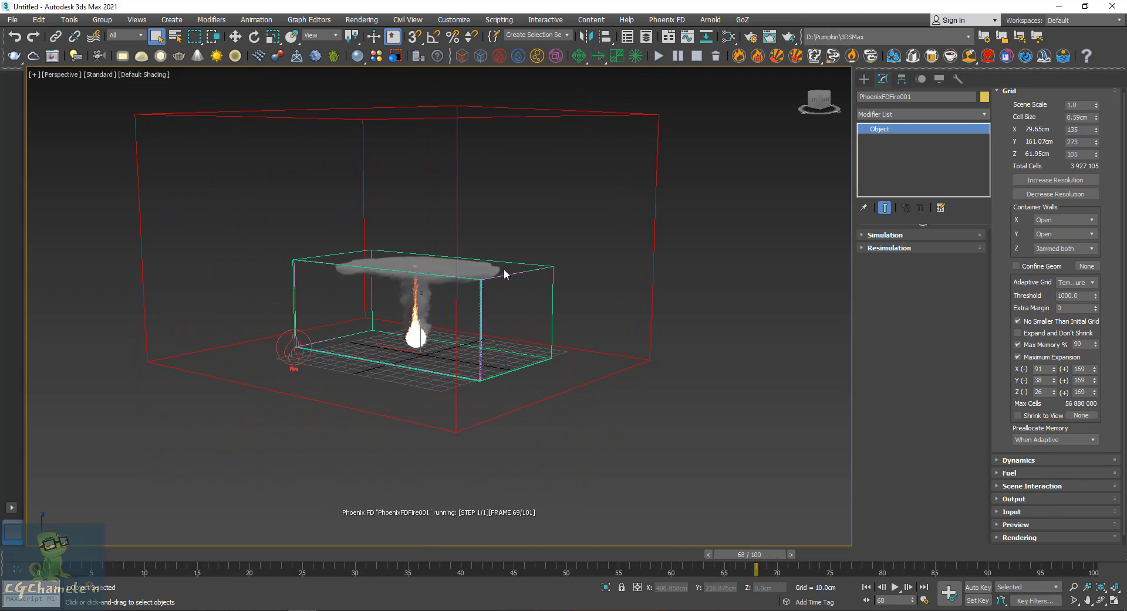
alt+middle_drag(504, 275, 557, 284)
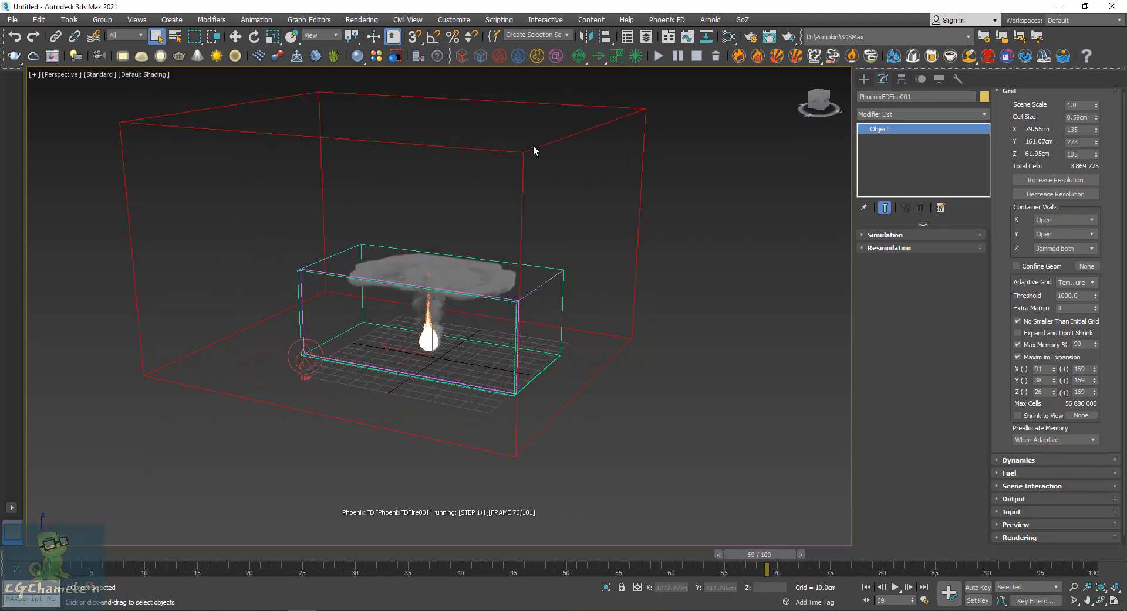
click(677, 56)
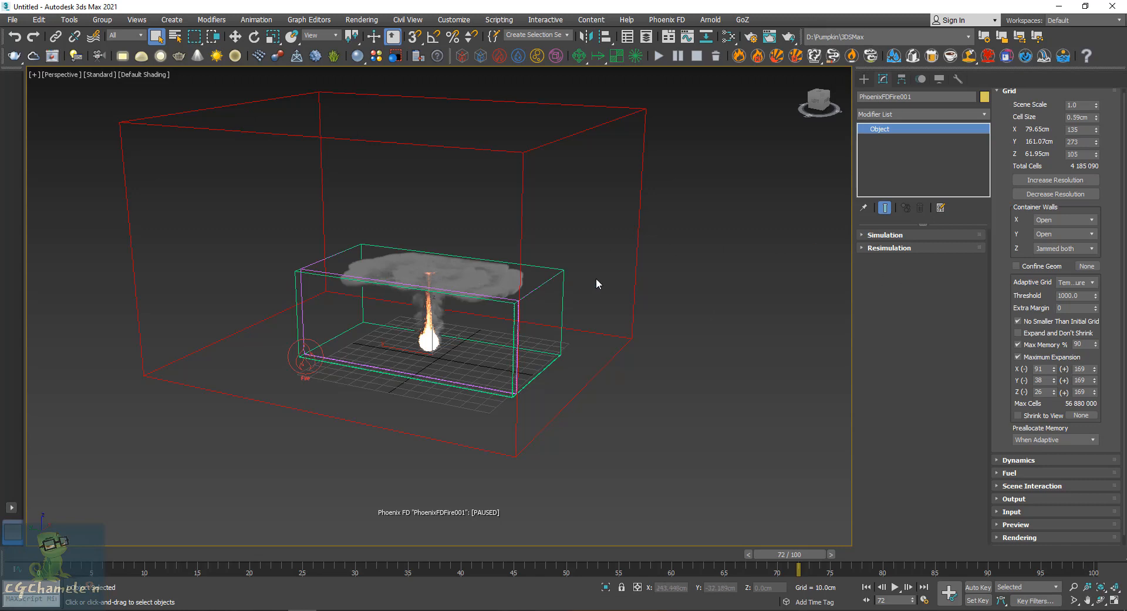
Step: Collapse the simulator's Grid settings and expand its Dynamics settings
drag(1010, 231, 1024, 304)
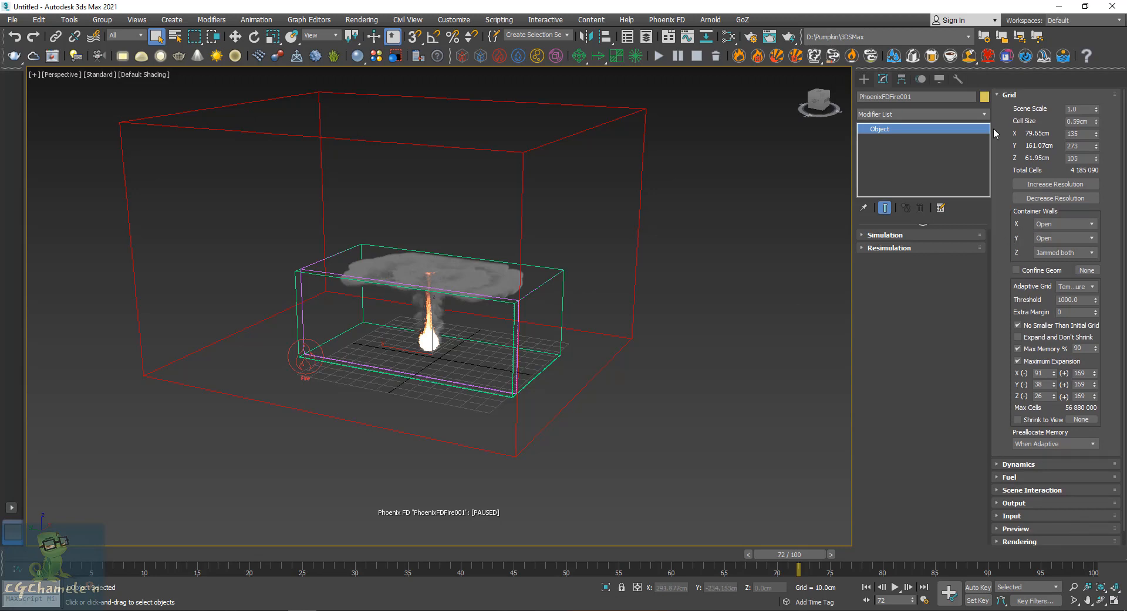
click(1008, 95)
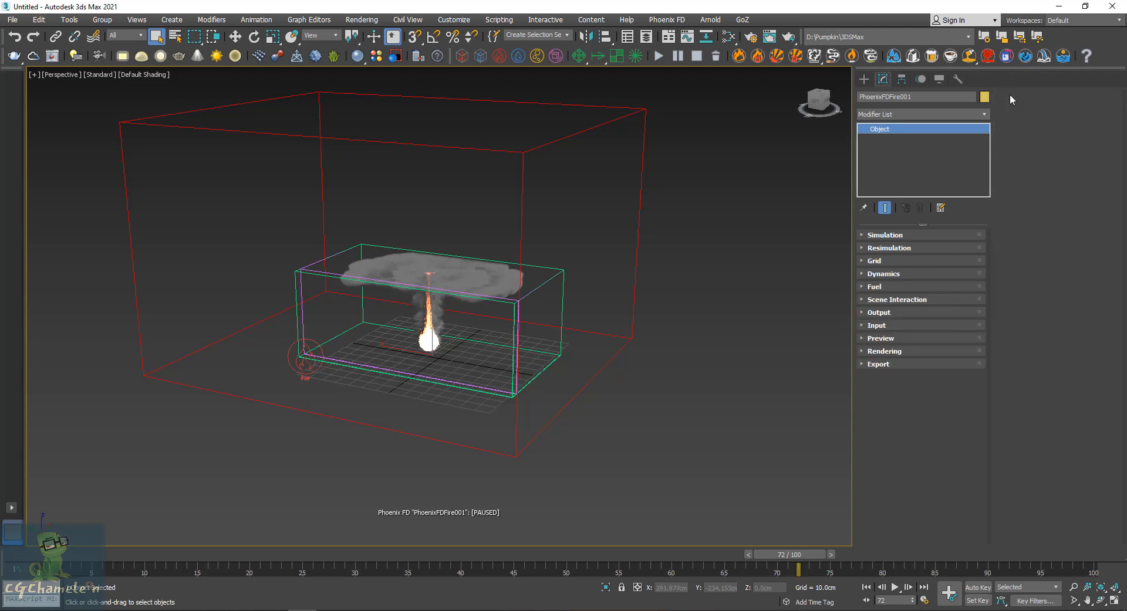
click(884, 274)
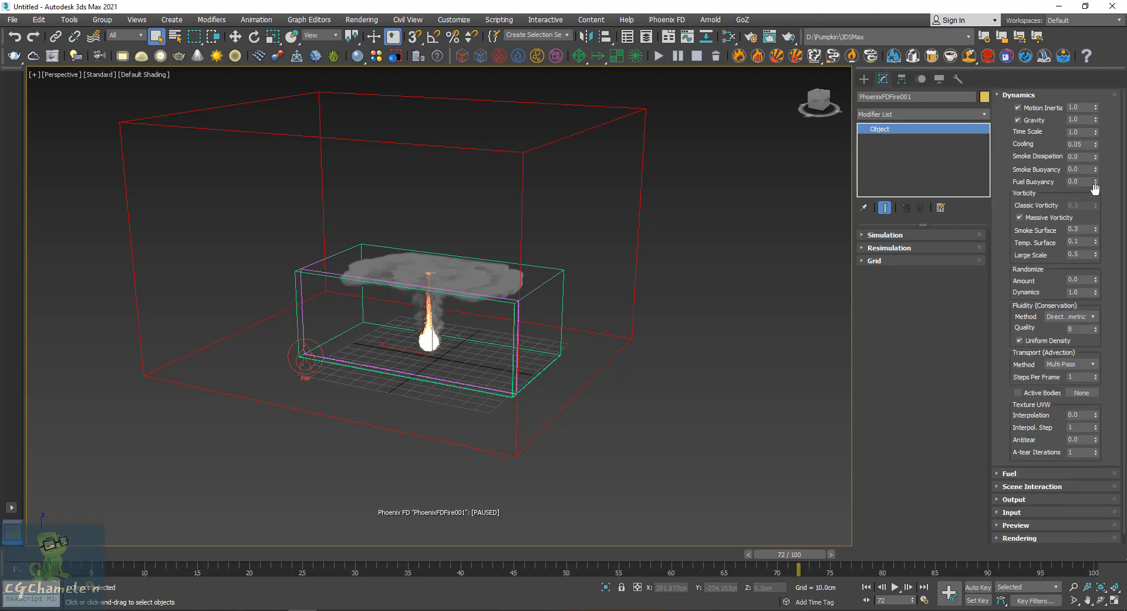
drag(1102, 176, 1104, 209)
click(874, 261)
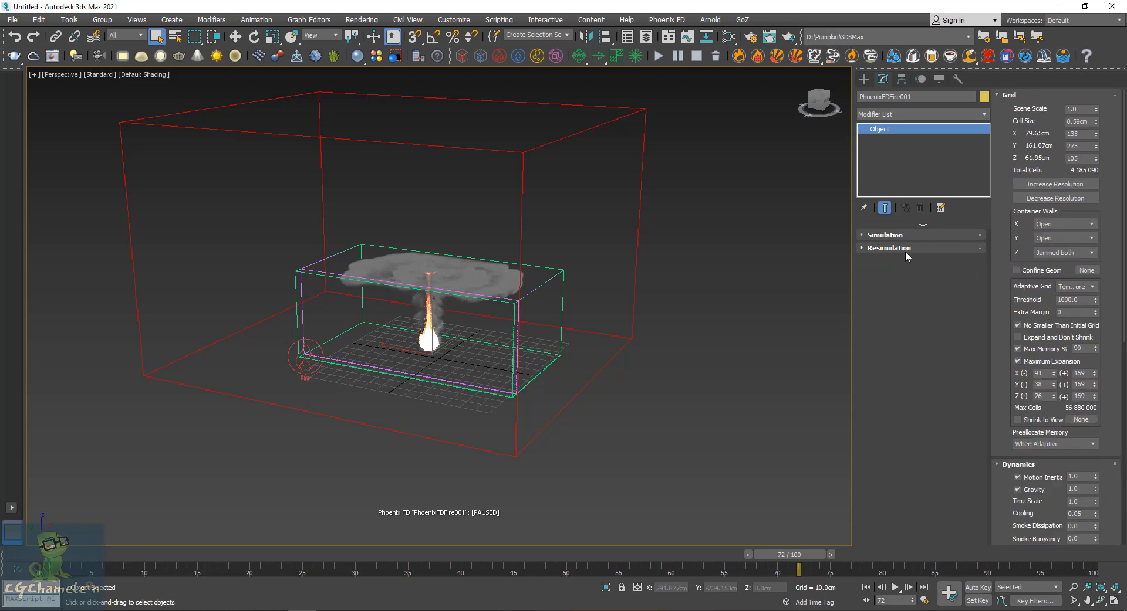
click(1034, 95)
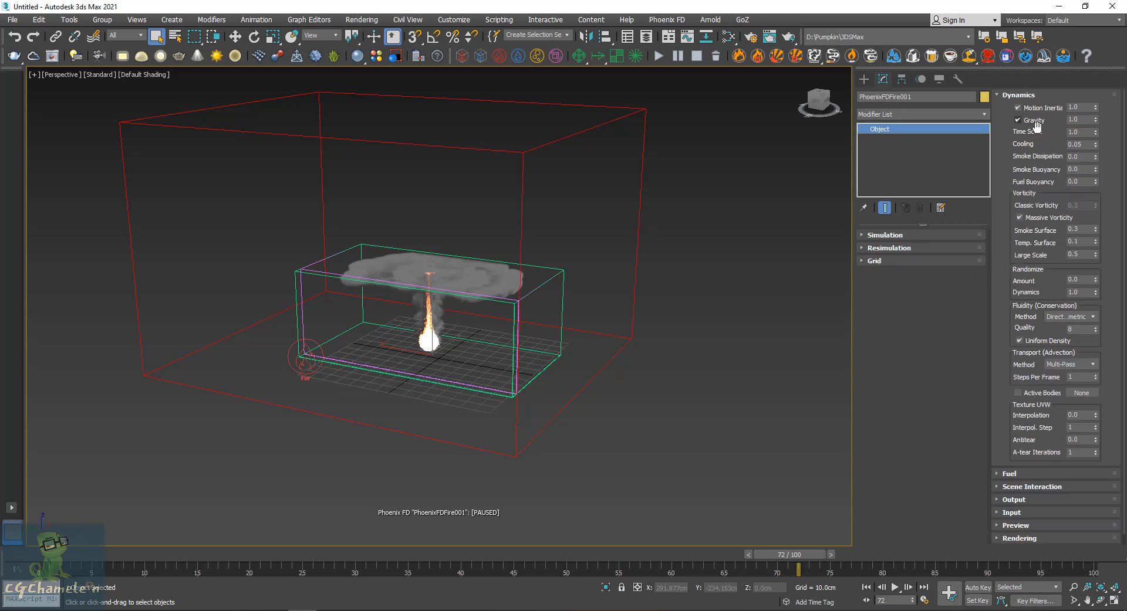
click(914, 260)
click(1083, 120)
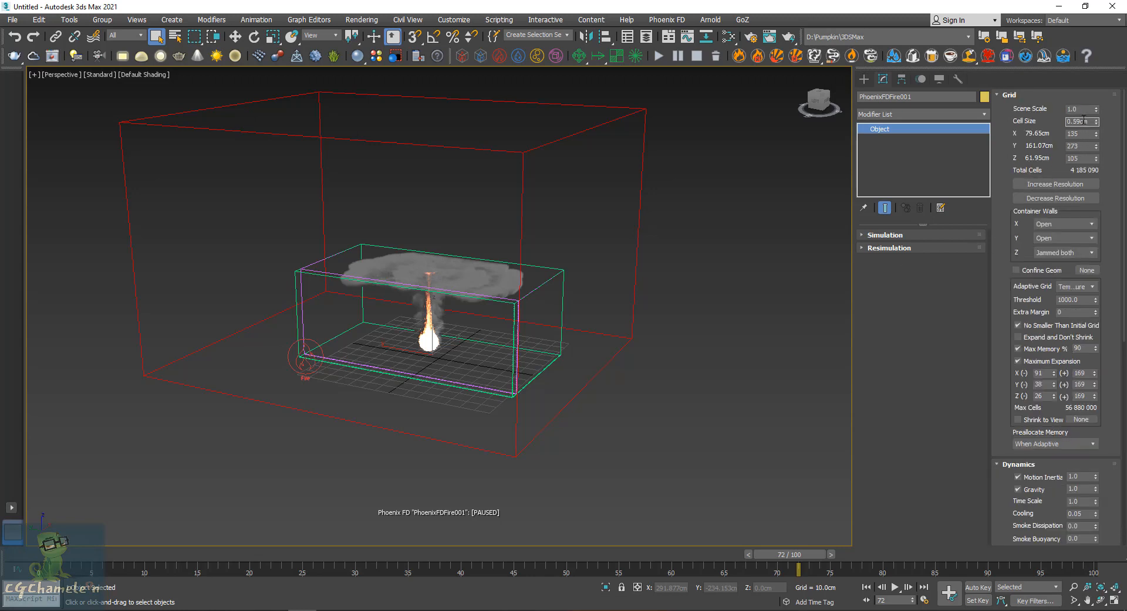
click(1023, 94)
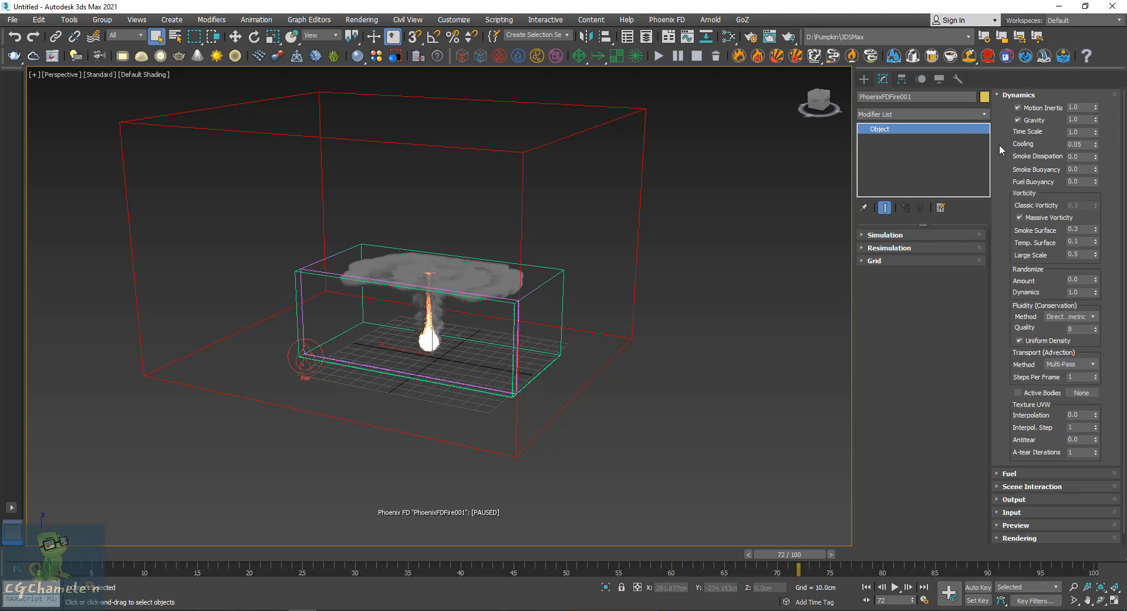
Step: Review the simulator's Dynamics values from Motion Inertia to Cooling alongside the simulated flame
click(1083, 107)
key(Tab)
key(Tab)
key(Tab)
alt+middle_drag(430, 347, 445, 317)
scroll(446, 322, up, 5)
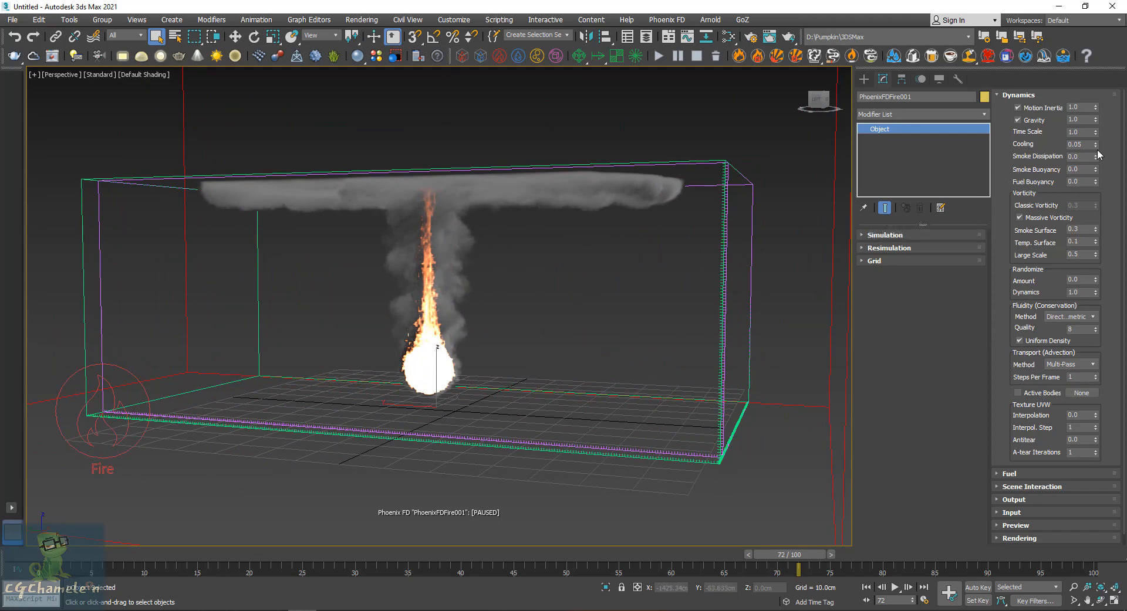
Step: Disable the simulator's Adaptive Grid and collapse the Grid settings to return to Dynamics
click(884, 263)
click(1090, 287)
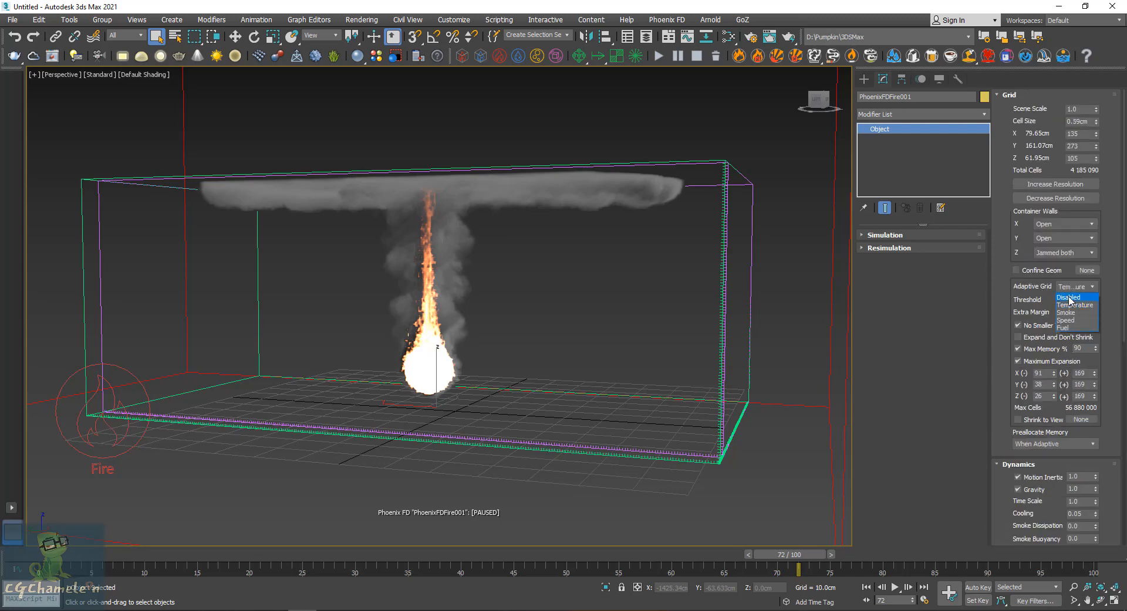
click(1069, 299)
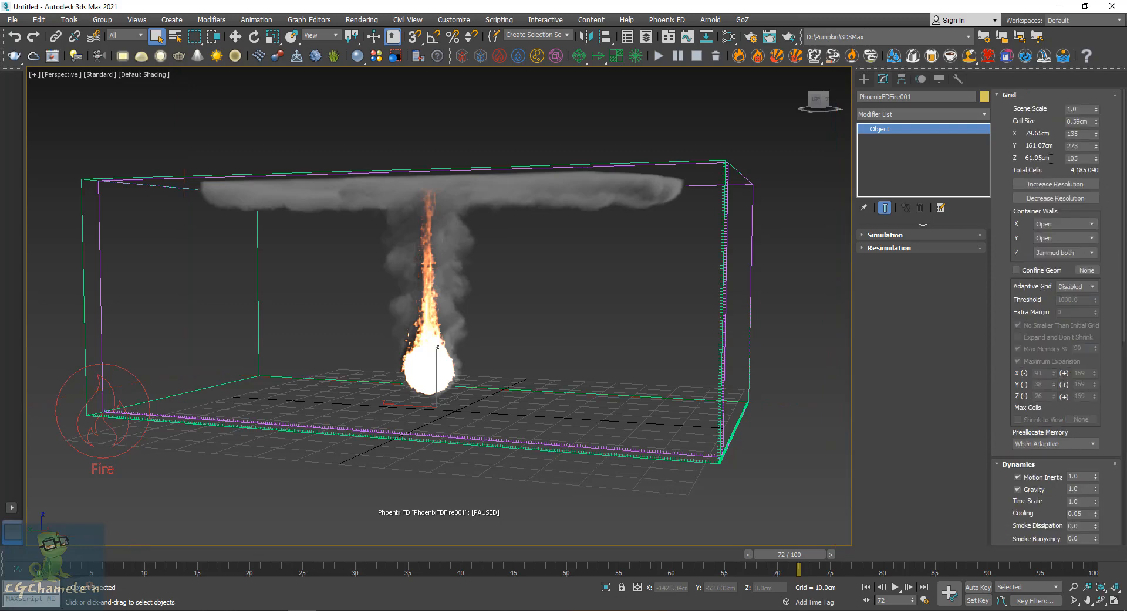
click(1016, 95)
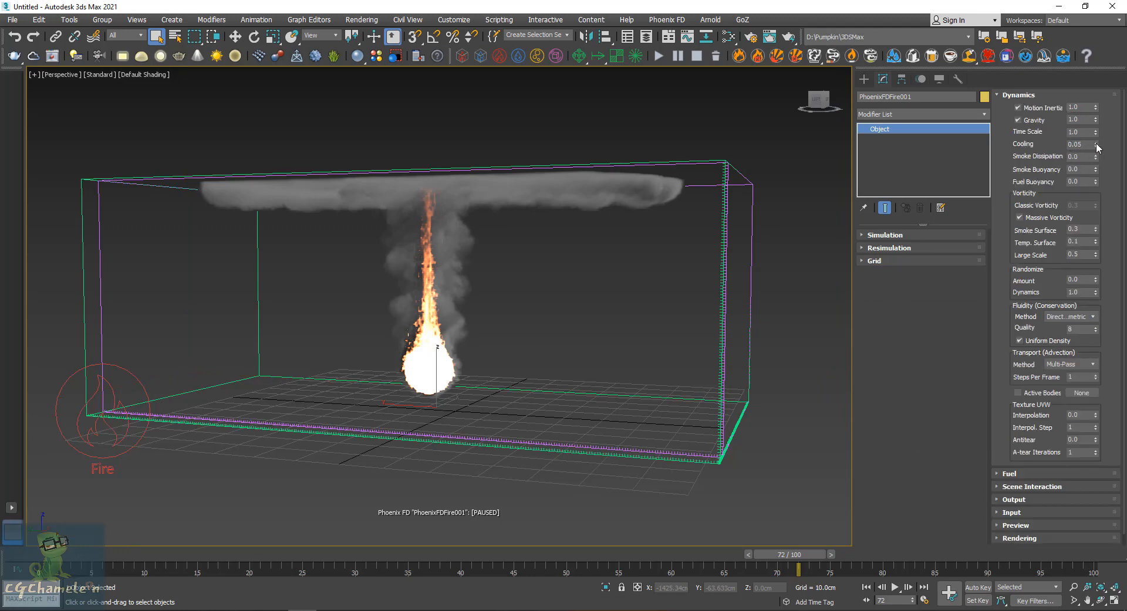
Step: Set the simulator's Cooling to 0.55 and resume the paused simulation
double_click(1079, 145)
text(0.55)
key(Return)
click(655, 56)
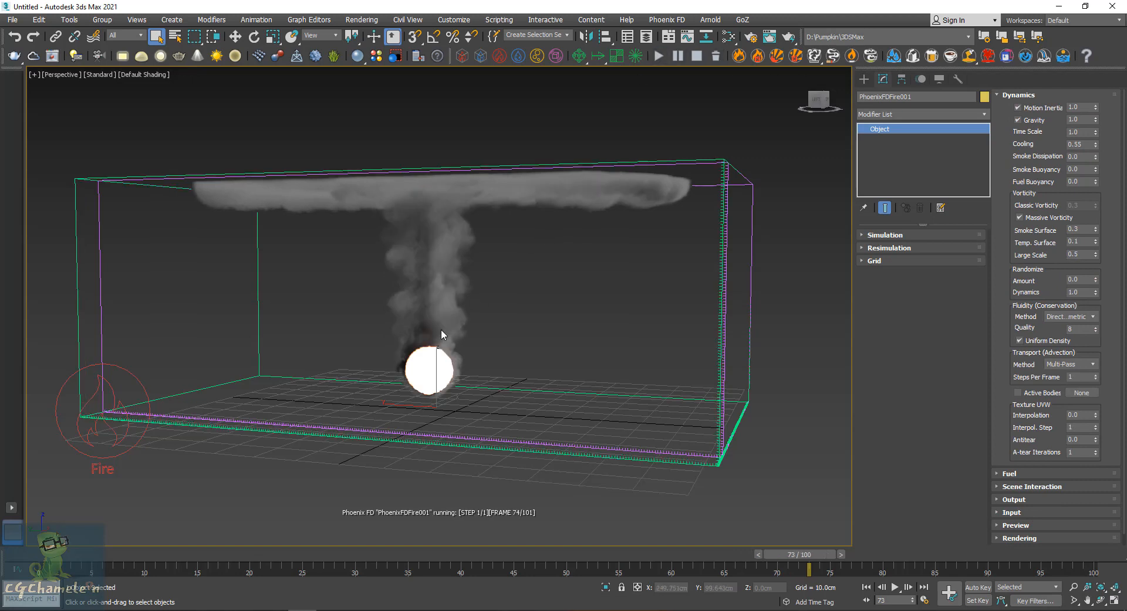
Step: Try Cooling values of 0.17 and 0.1 while the simulation runs, and settle on 0.21
drag(1095, 146, 1095, 167)
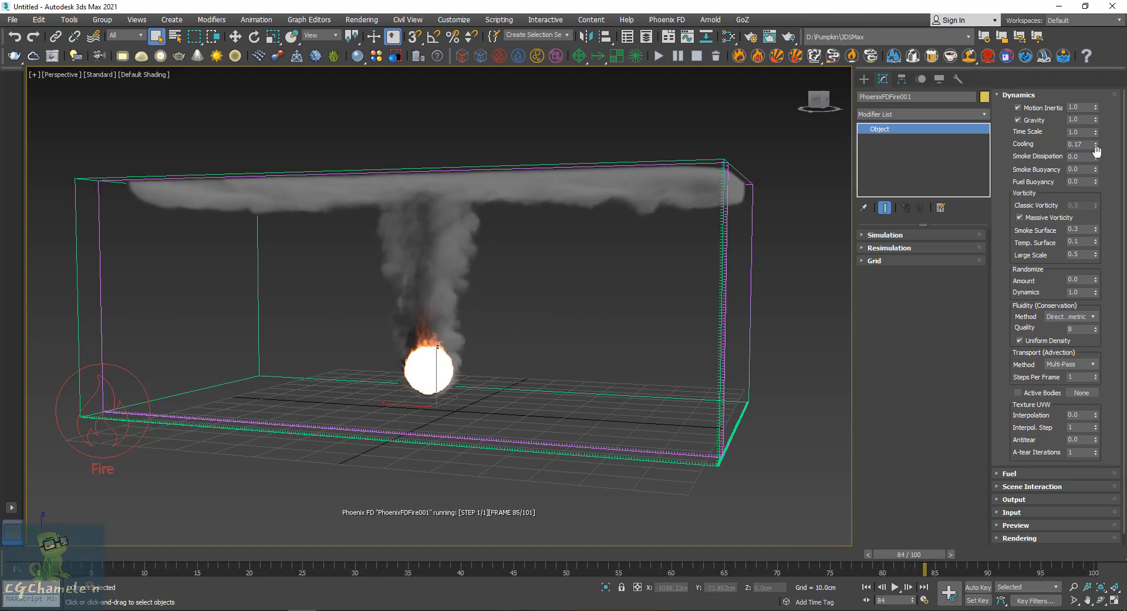
drag(1095, 150, 1095, 149)
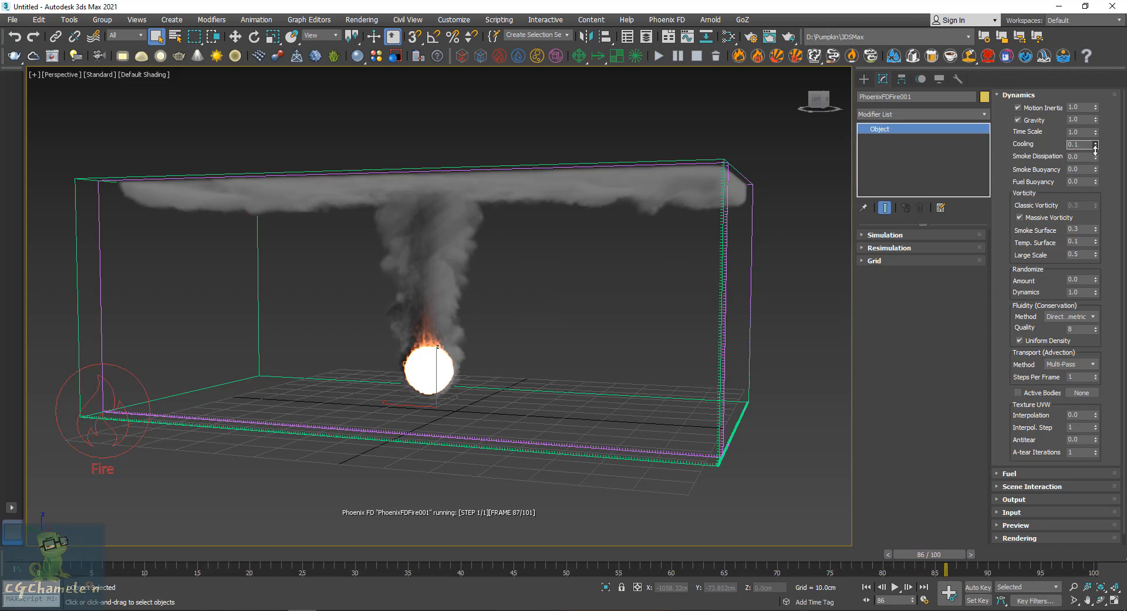
click(1095, 143)
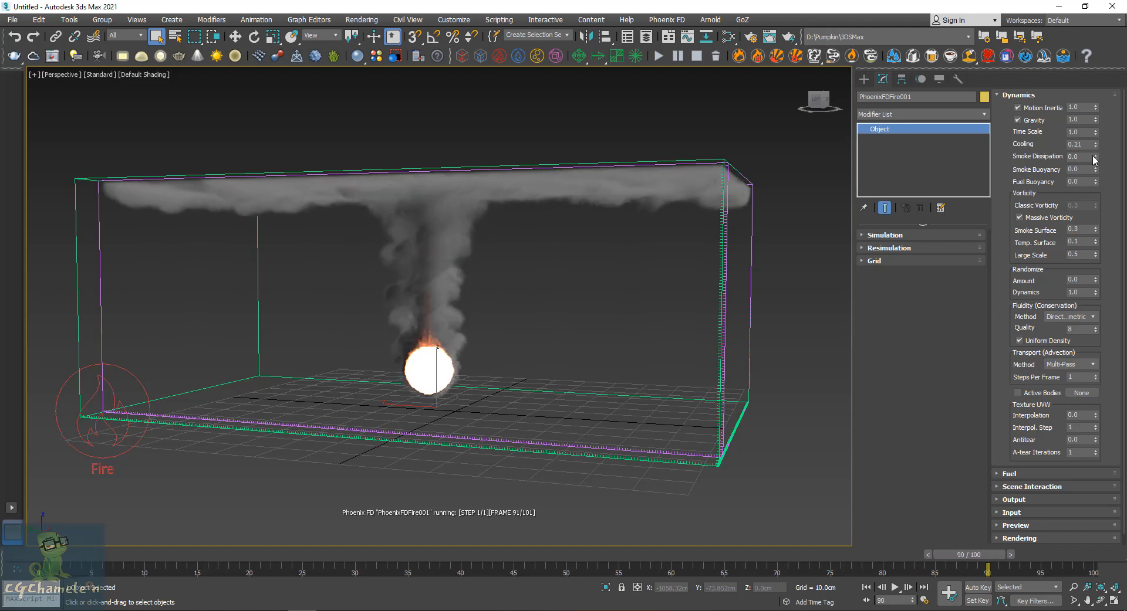
Step: Set Smoke Dissipation to 0.63 and Smoke Buoyancy to -2.94
drag(1095, 157, 1098, 116)
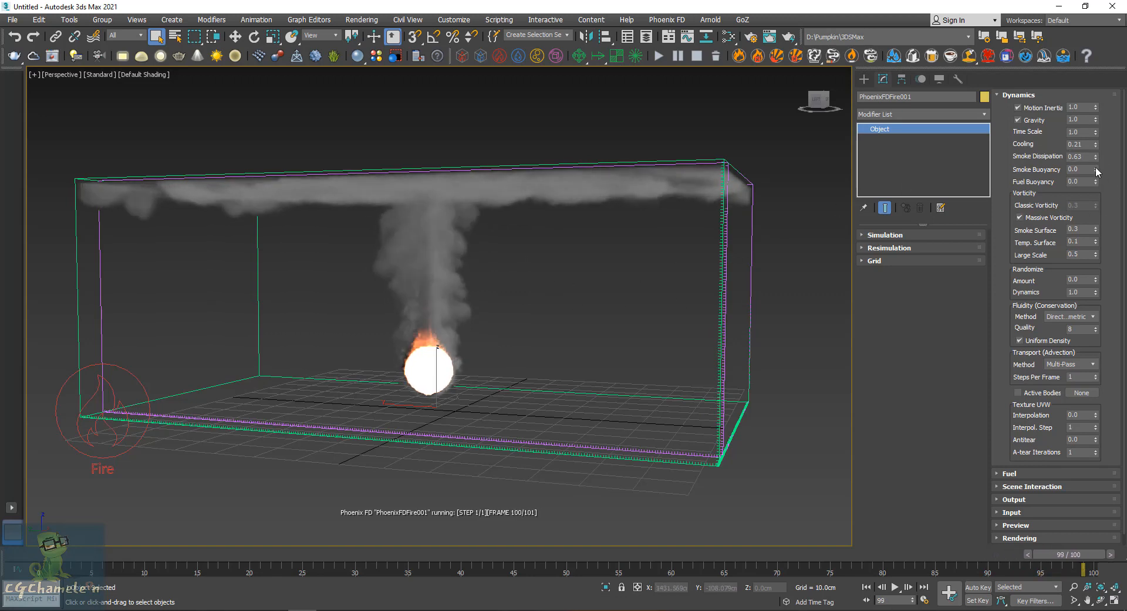
drag(1095, 170, 1097, 342)
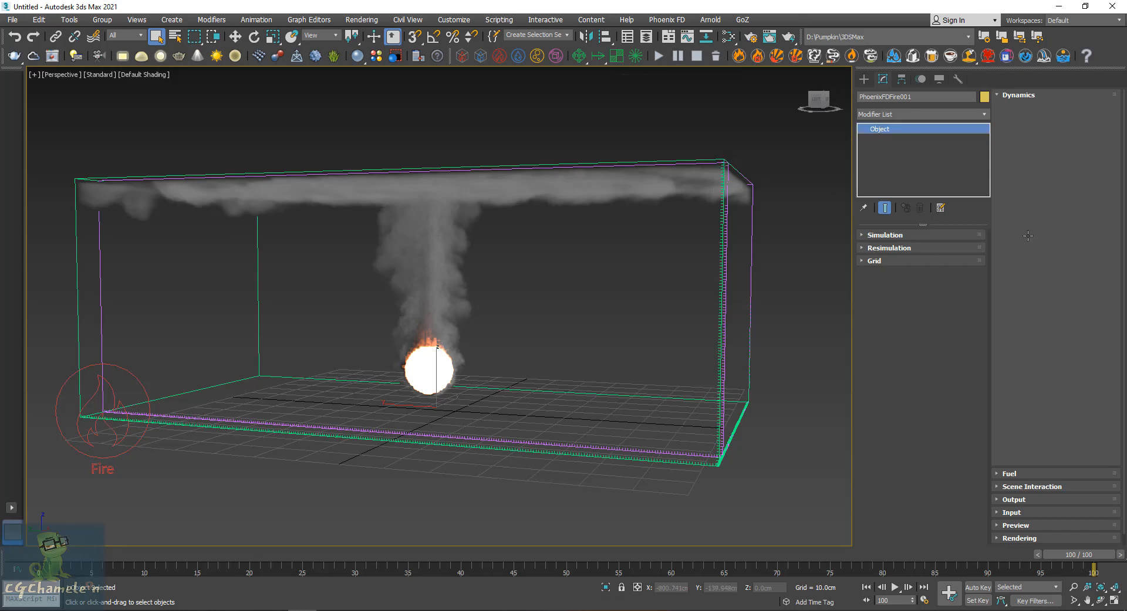
Step: Set the Z container walls to Open and restart the simulation
click(874, 260)
click(1070, 251)
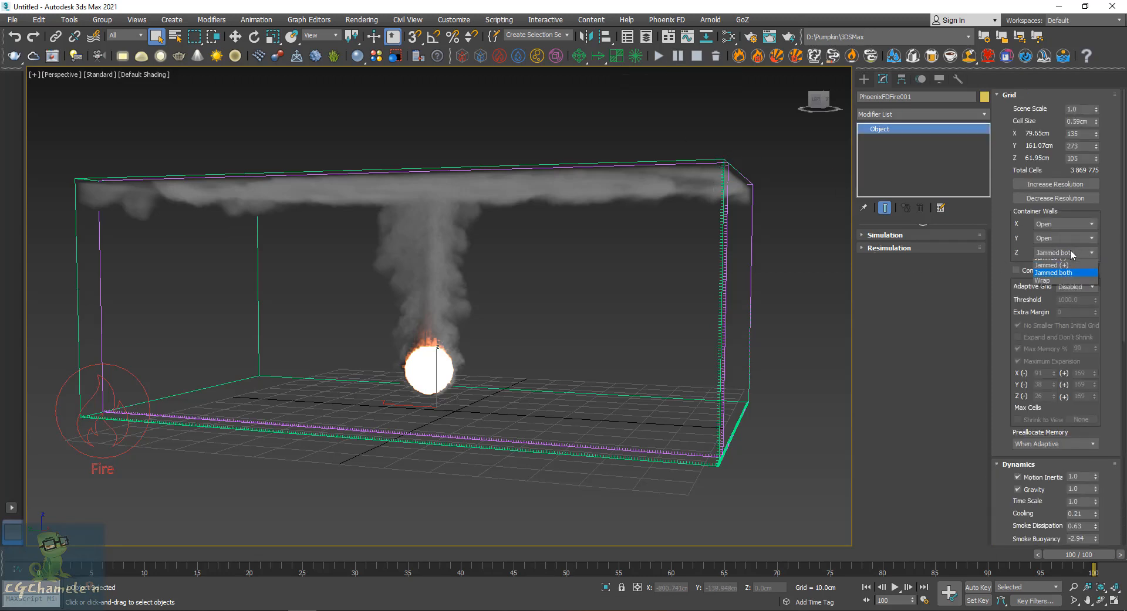
click(1059, 262)
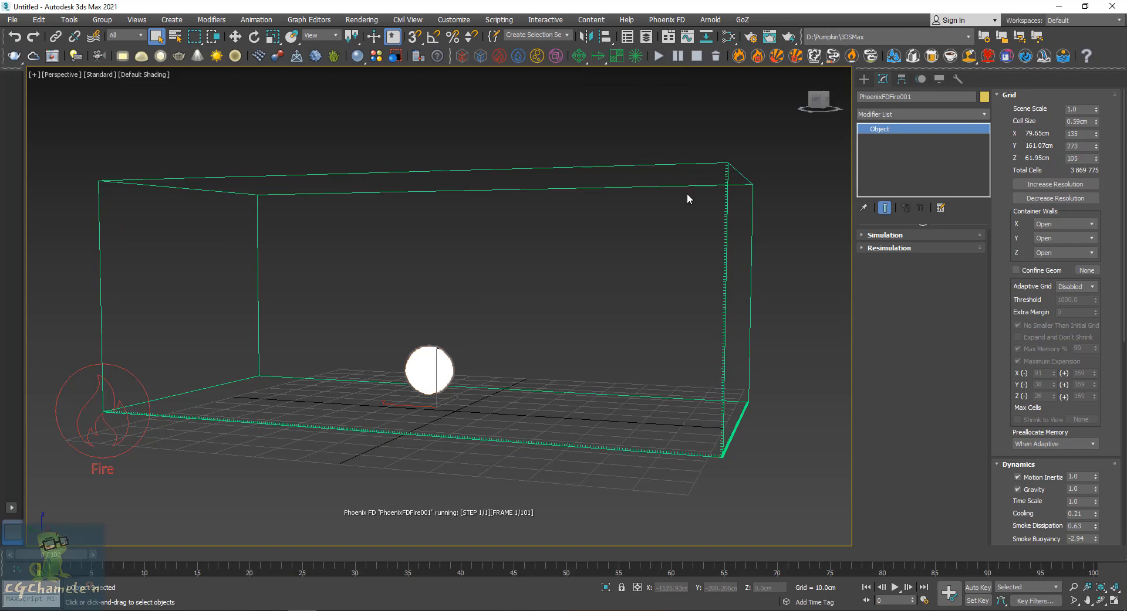
click(939, 249)
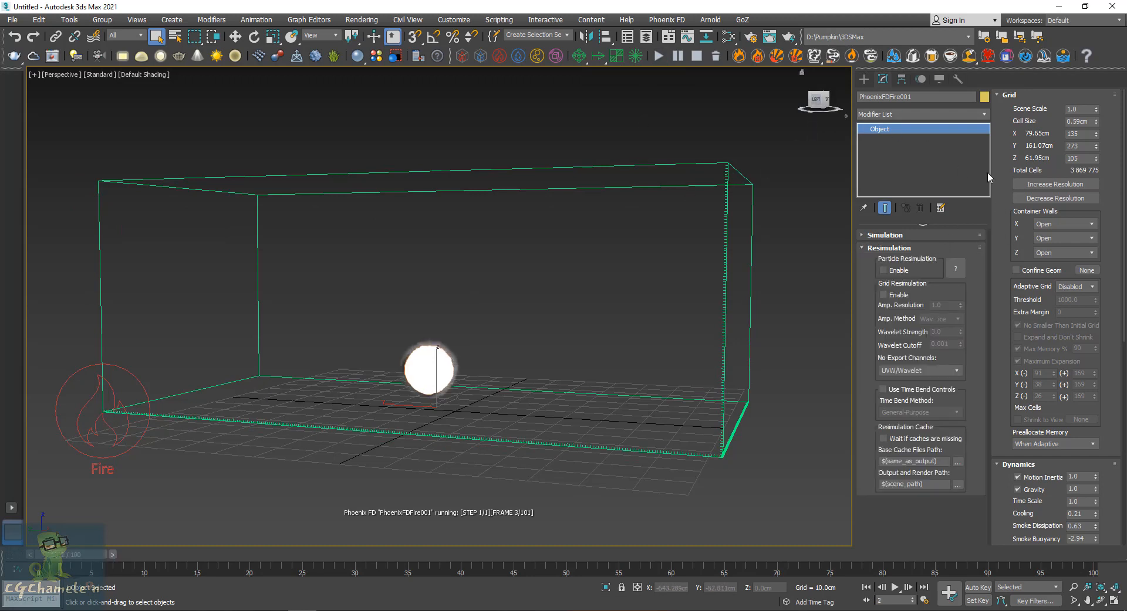
Step: Try a Smoke Buoyancy of -8.261 in the running simulation, and change it to 0.661
click(1009, 95)
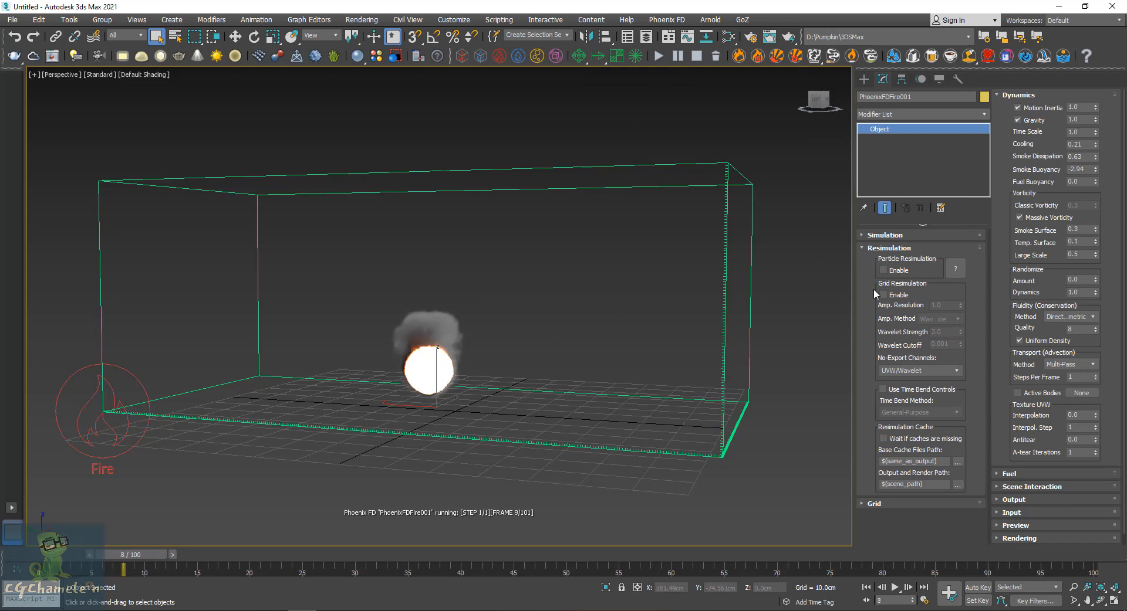
drag(1096, 170, 1096, 274)
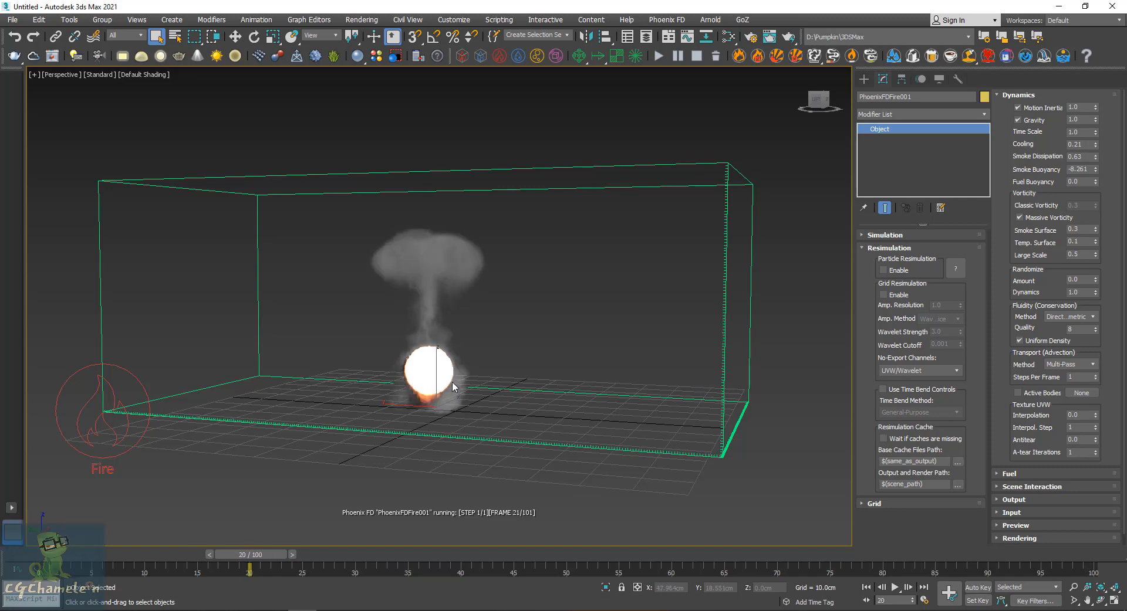
drag(1094, 169, 1104, 104)
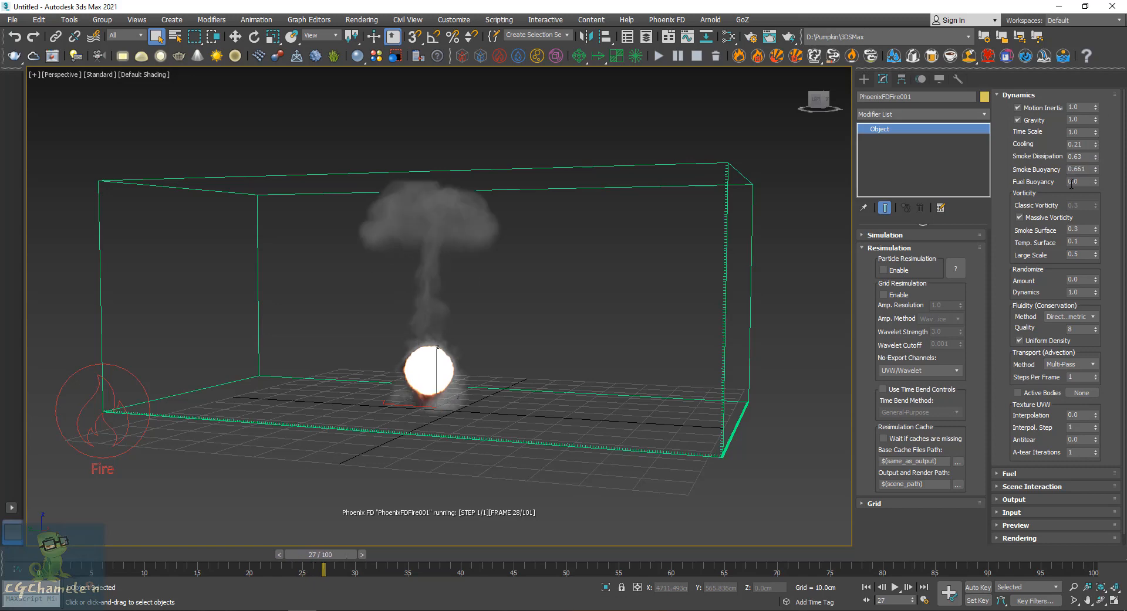
Step: Raise the Smoke Surface value of the massive vorticity to 0.47
drag(1081, 181, 1004, 199)
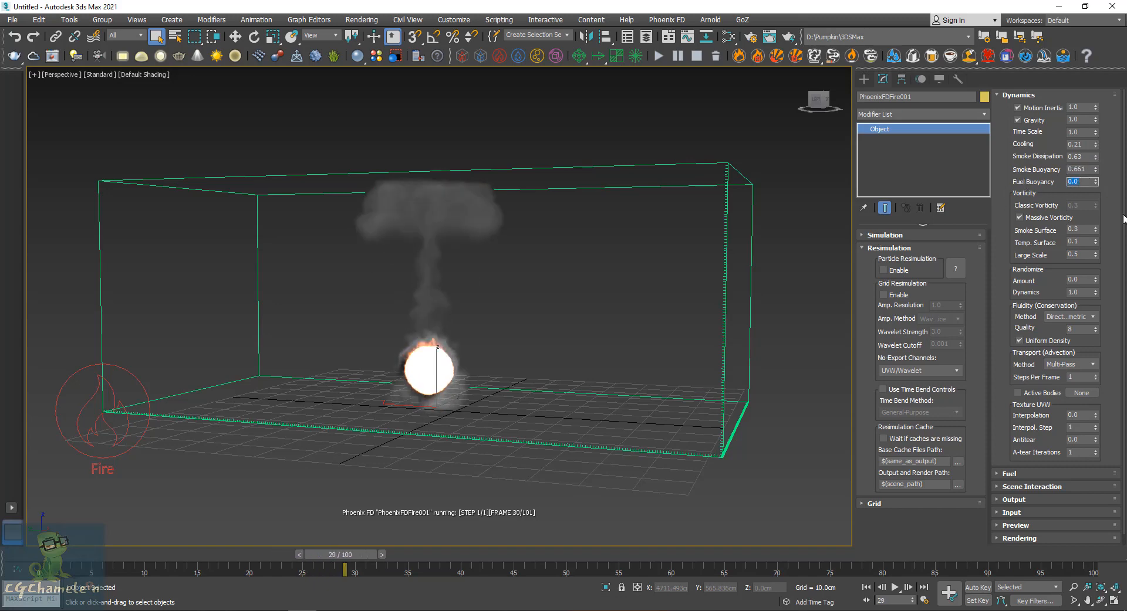
drag(1112, 208, 1109, 171)
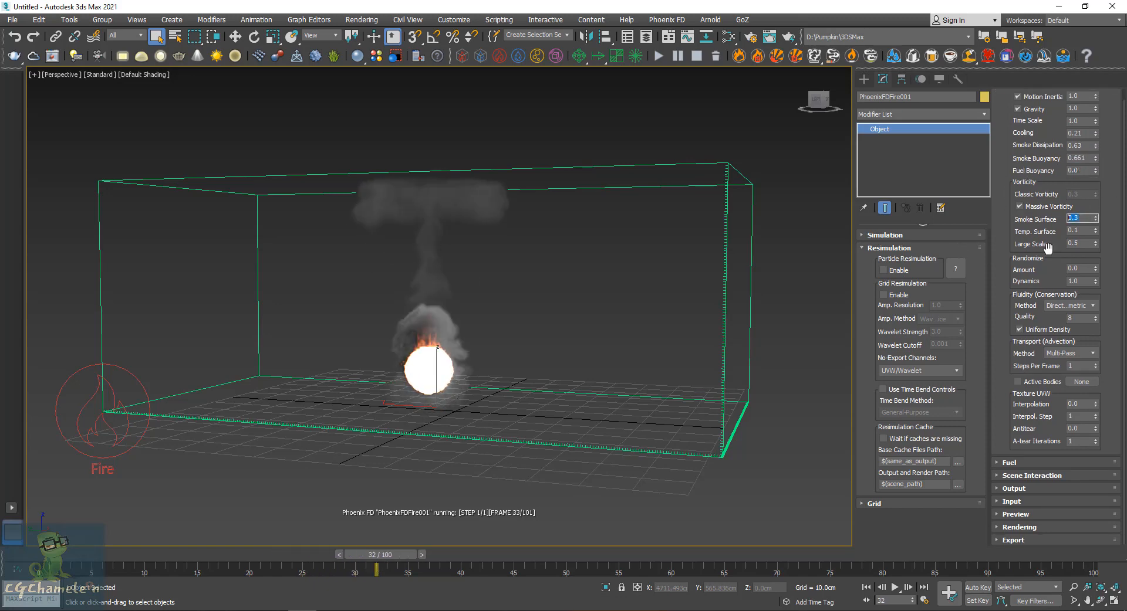
drag(1095, 215, 1100, 199)
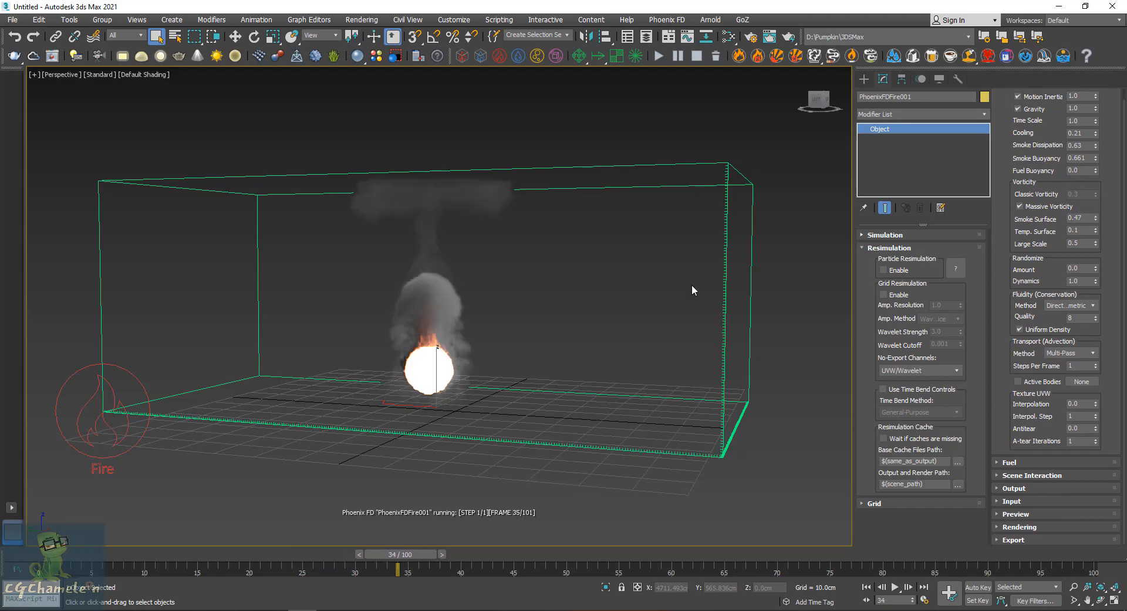
scroll(754, 332, up, 3)
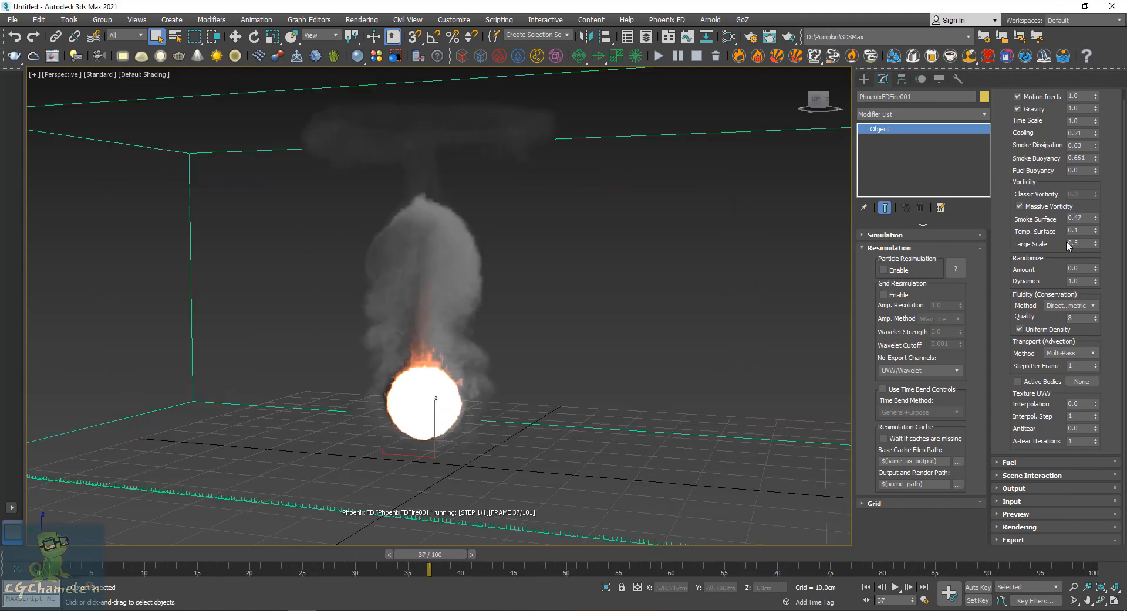
Step: Reduce the Large Scale vorticity to 0.14 and set the Randomize Amount to 0.02
drag(1084, 230, 1098, 265)
click(1039, 217)
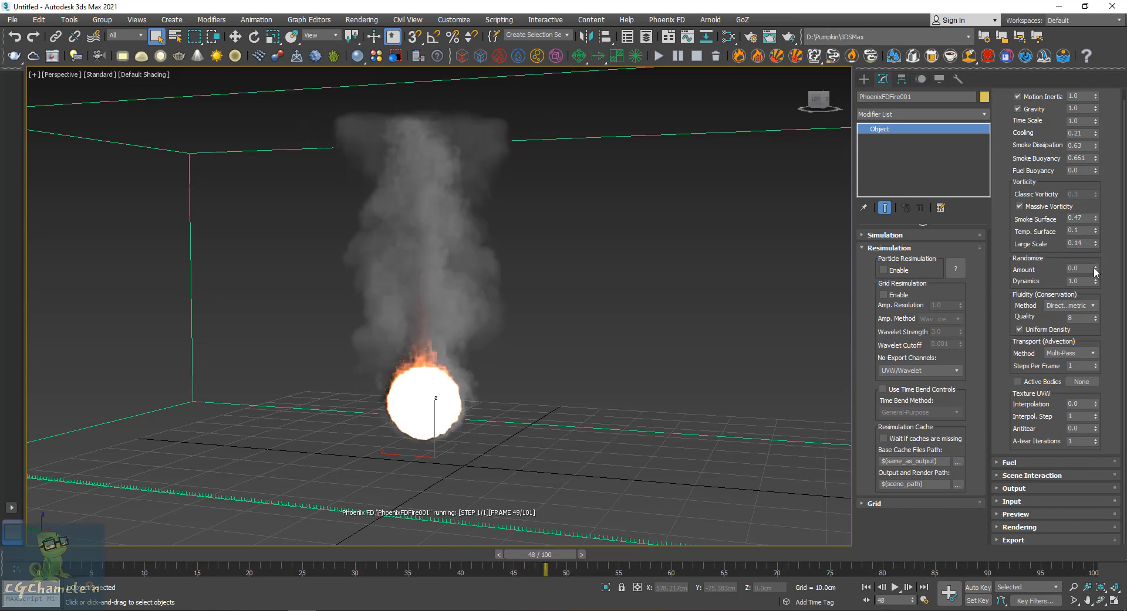
drag(1094, 266, 1095, 262)
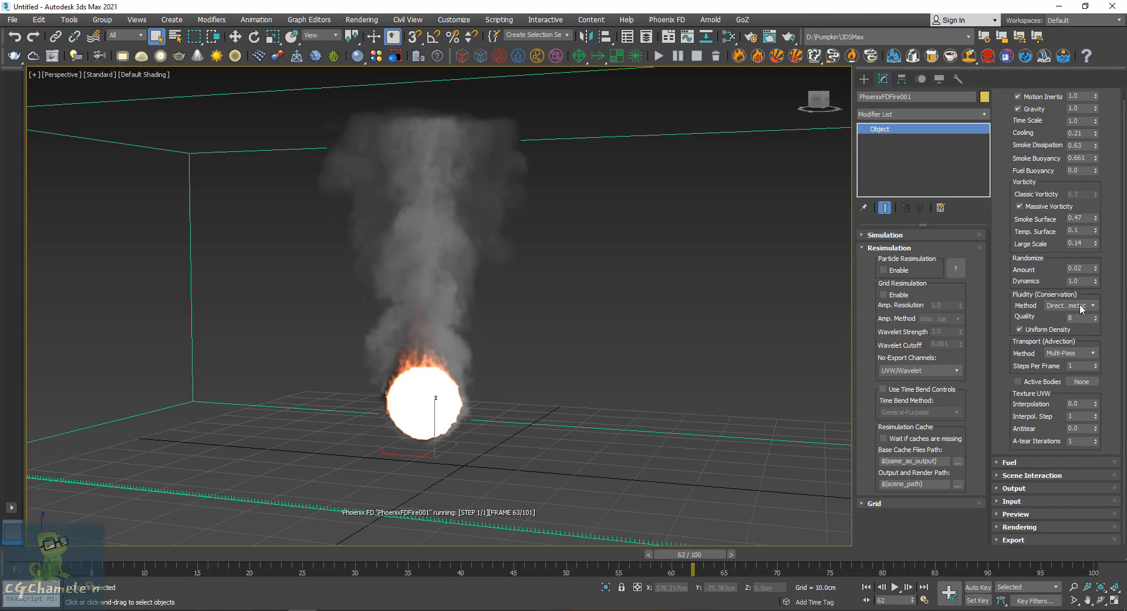
Step: Try Direct Smooth as the conservation method and switch back to Direct Symmetric
click(1083, 306)
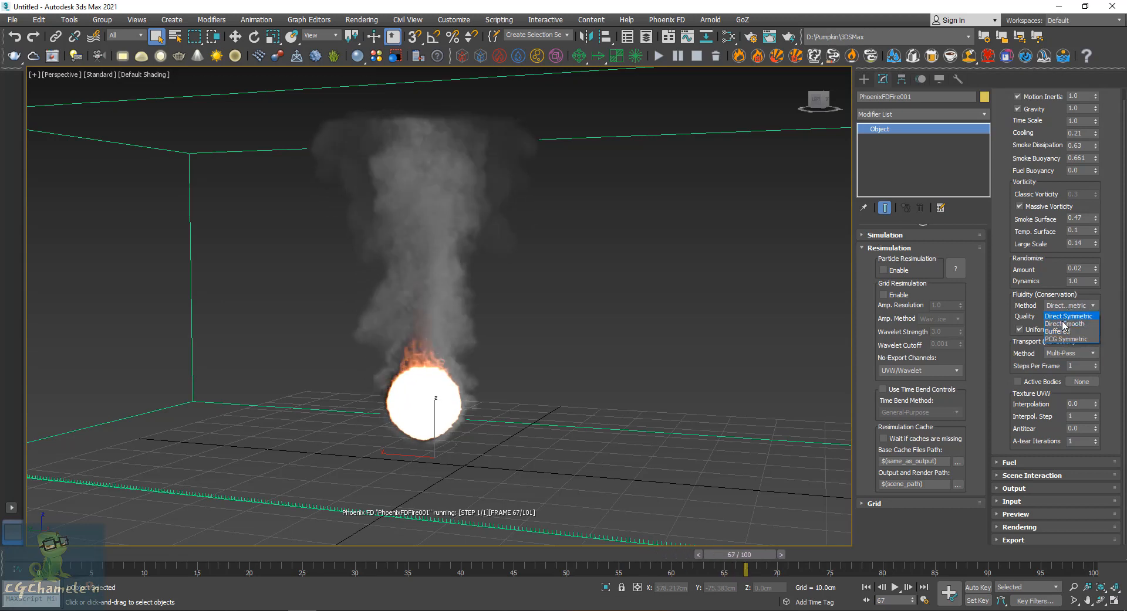
click(1068, 323)
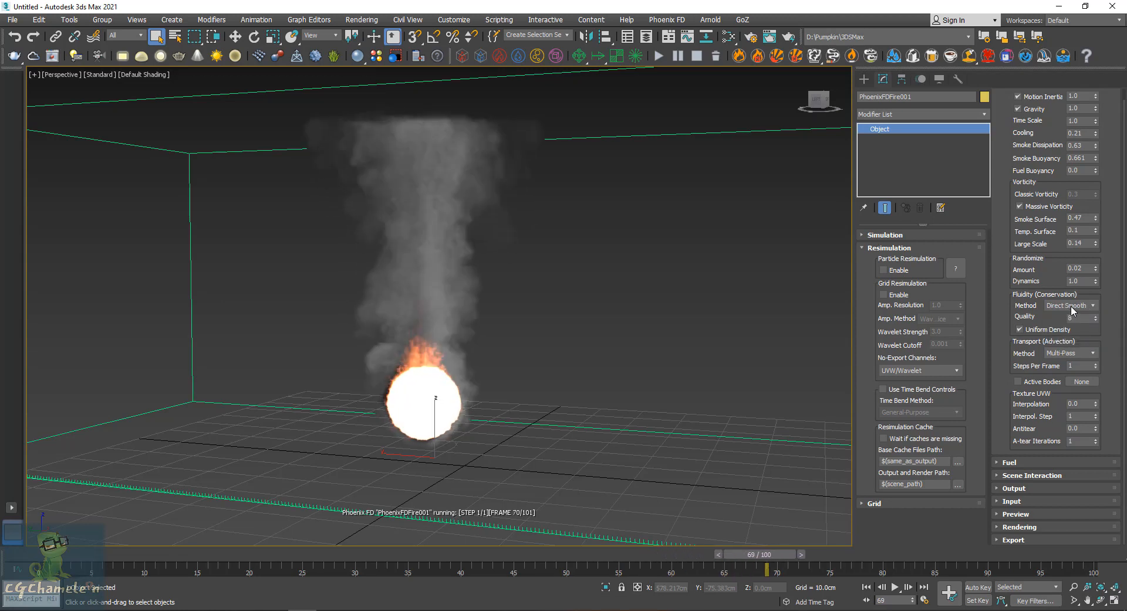
click(1071, 305)
click(1066, 316)
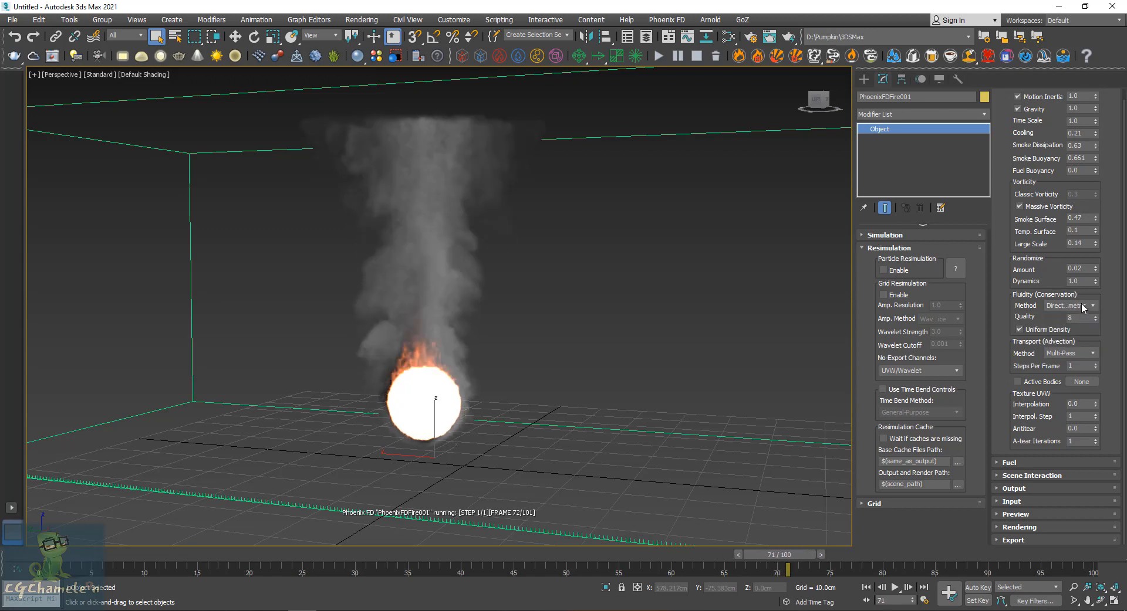
click(1085, 307)
click(1083, 316)
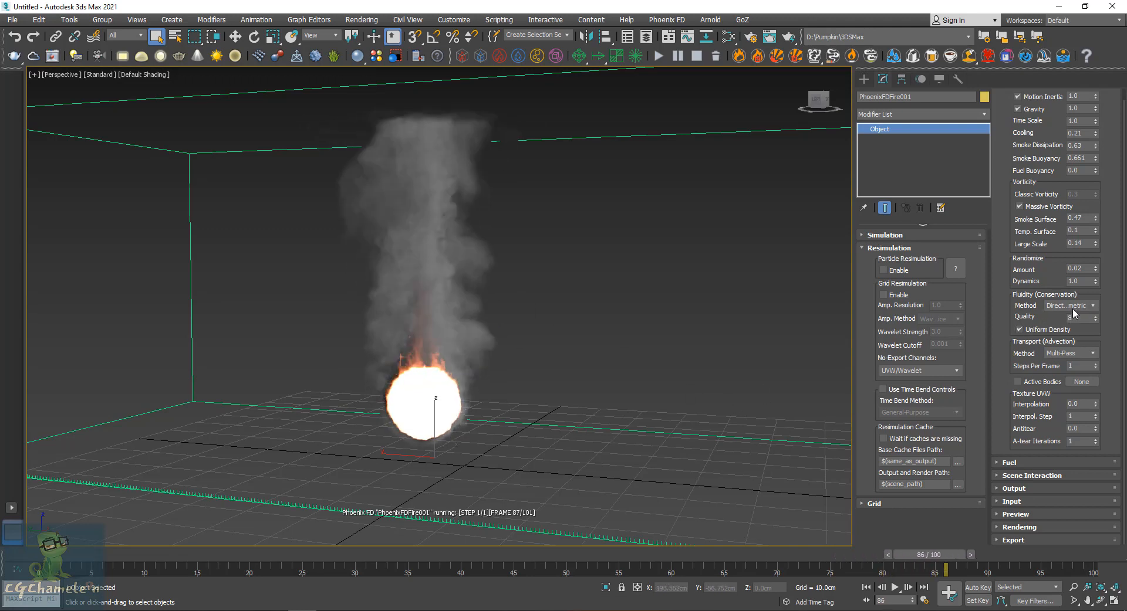
Step: Try a conservation Quality of 3 and restore it to 8
drag(1076, 318, 980, 328)
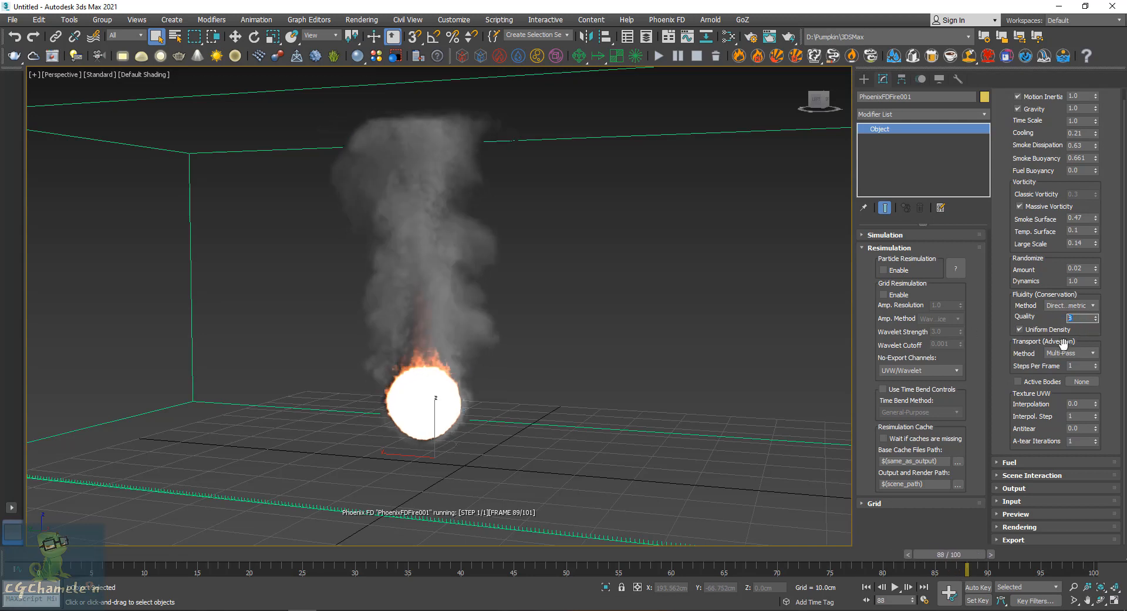
text(3)
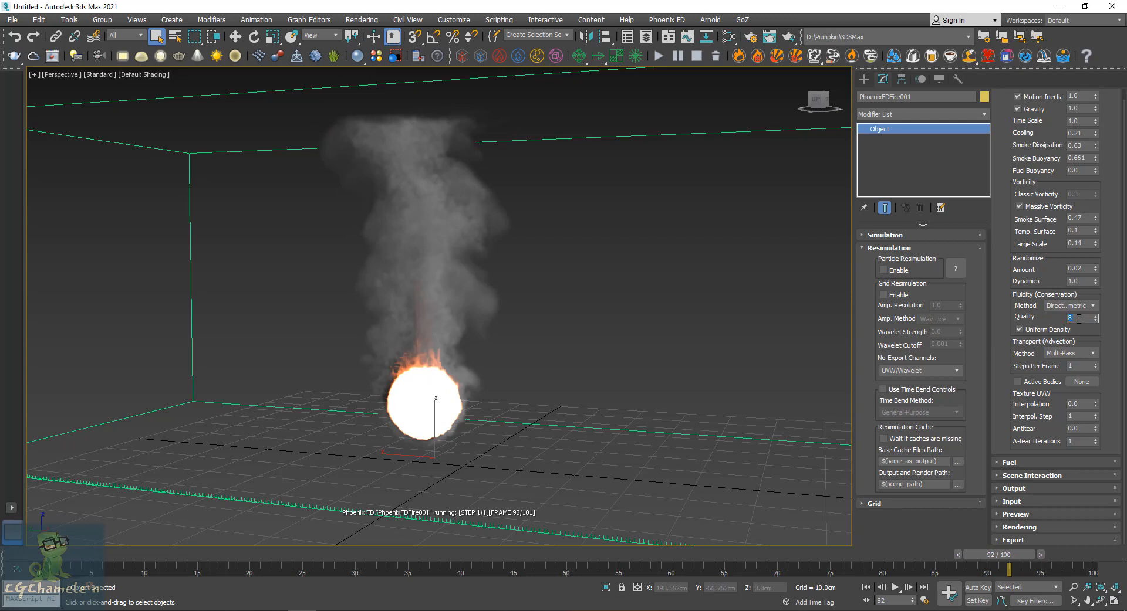
text(3)
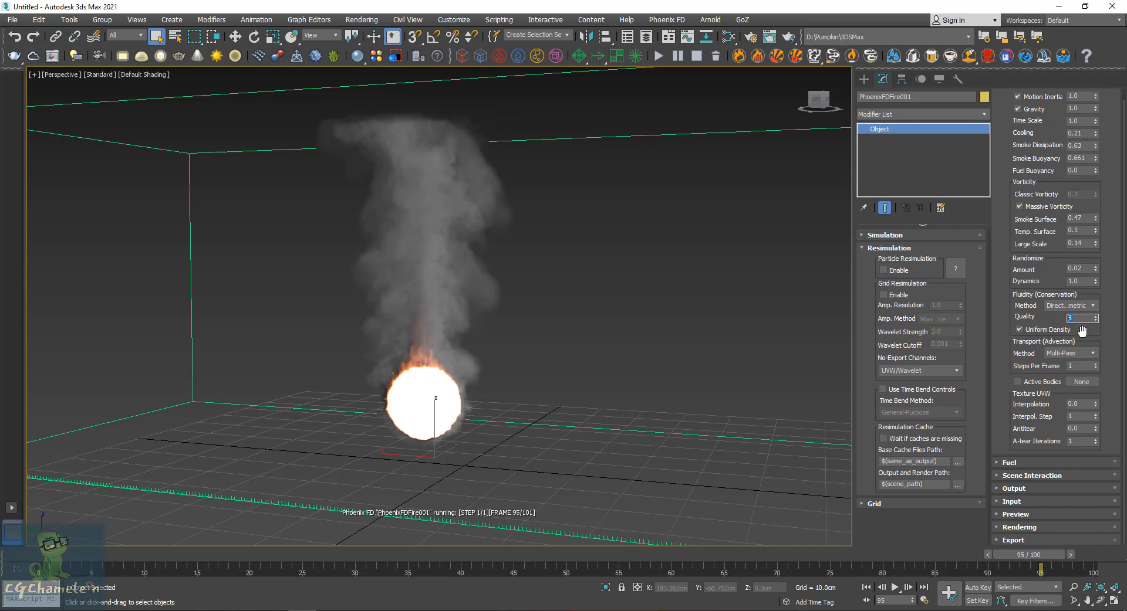
drag(1087, 351, 1088, 335)
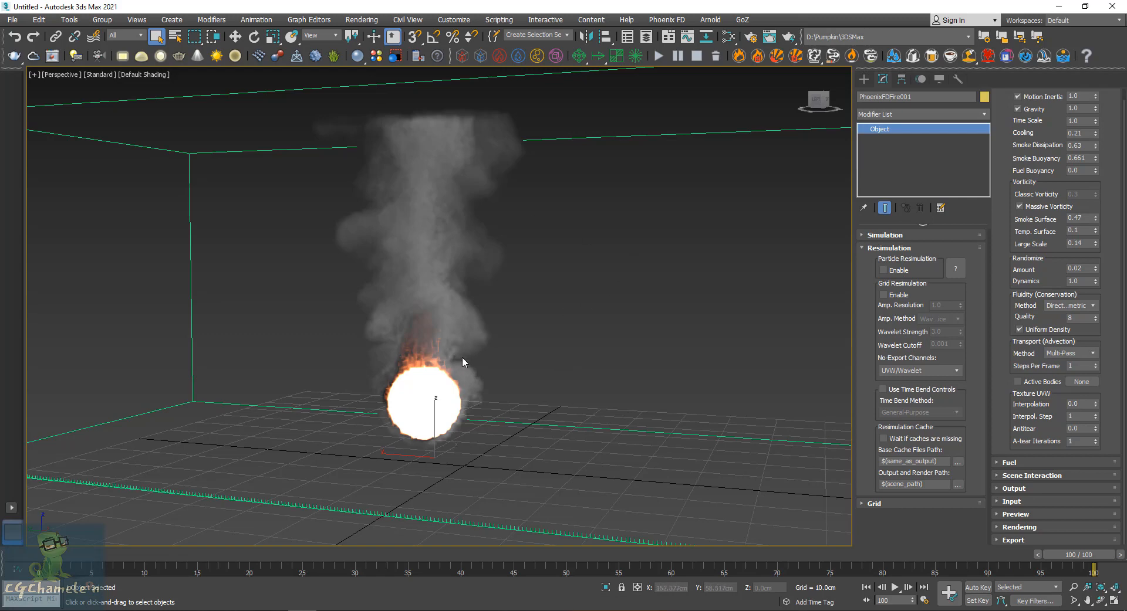
Step: Examine the finished smoke and fire with Steps Per Frame at 1, and rerun the simulation, pausing it at frame 8
scroll(470, 376, up, 3)
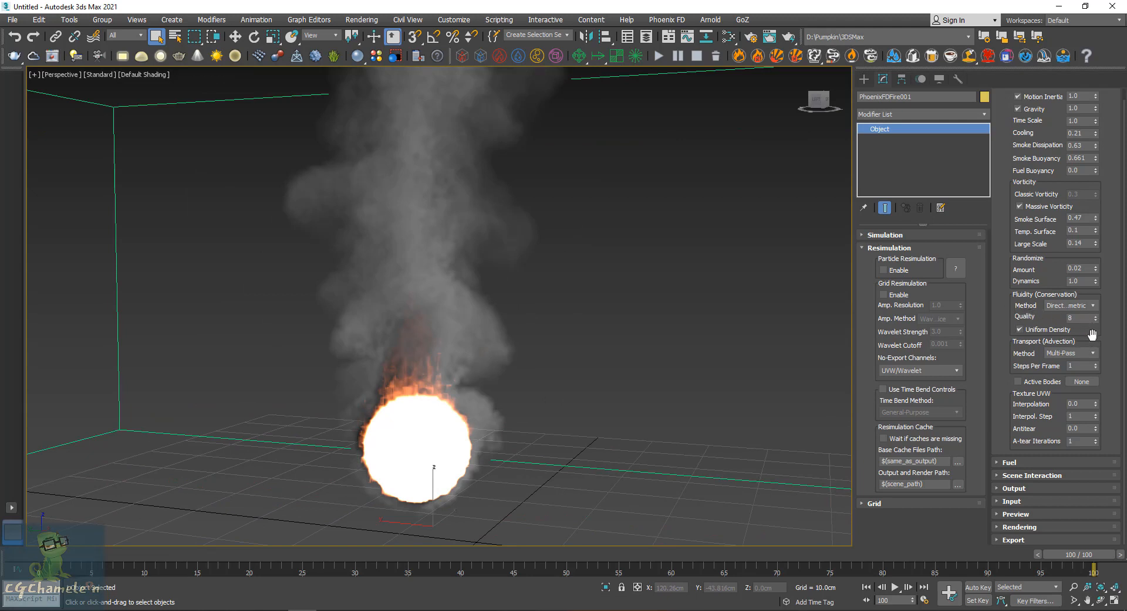
double_click(1074, 366)
scroll(501, 382, down, 5)
scroll(501, 383, up, 4)
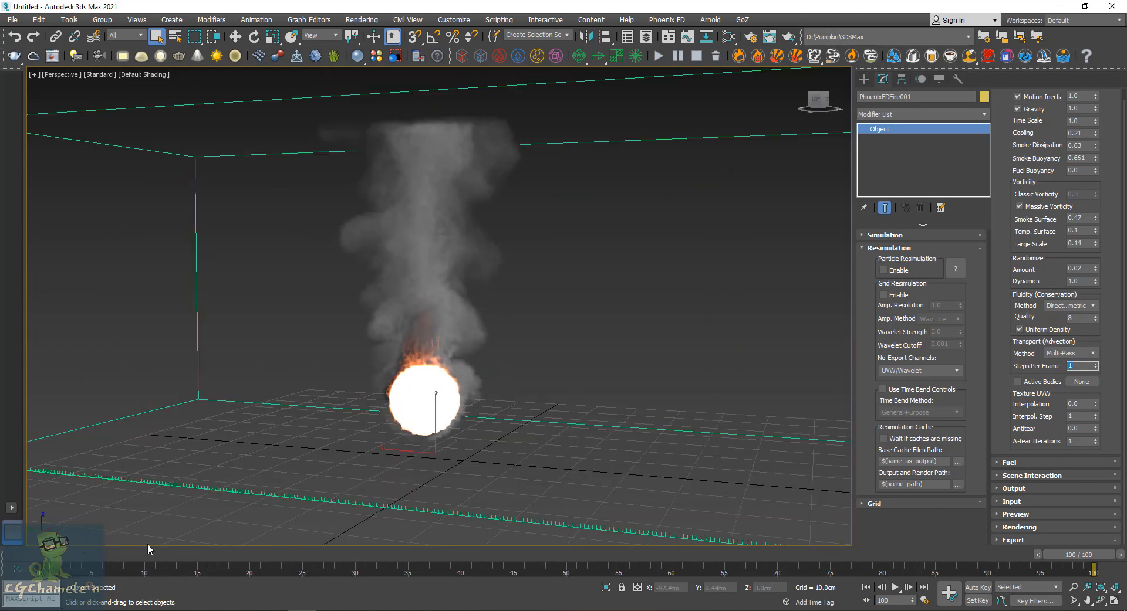
click(659, 55)
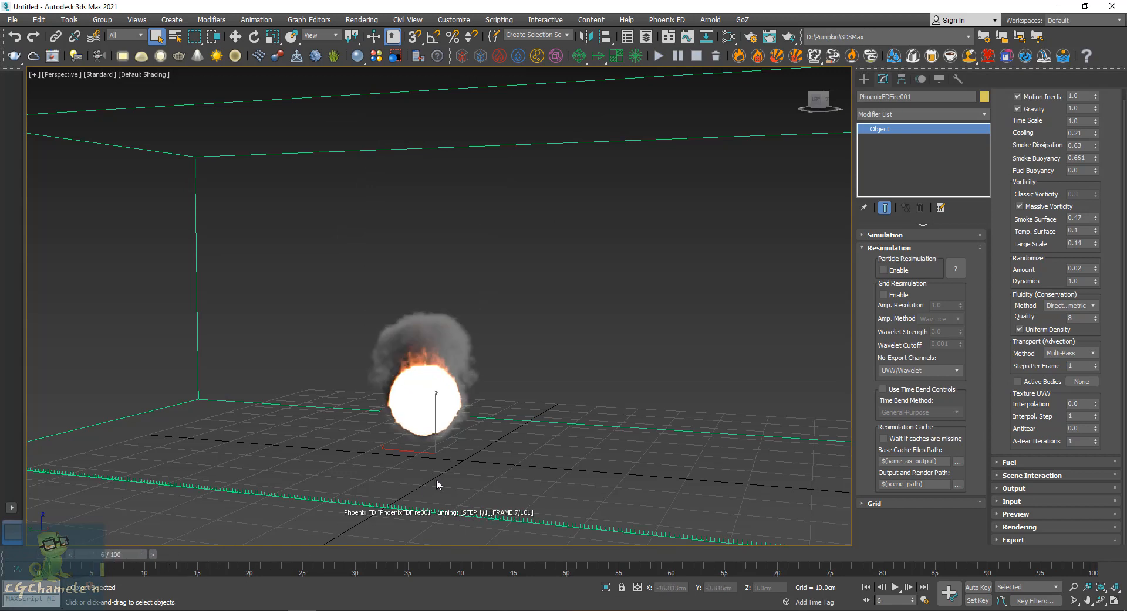
click(678, 56)
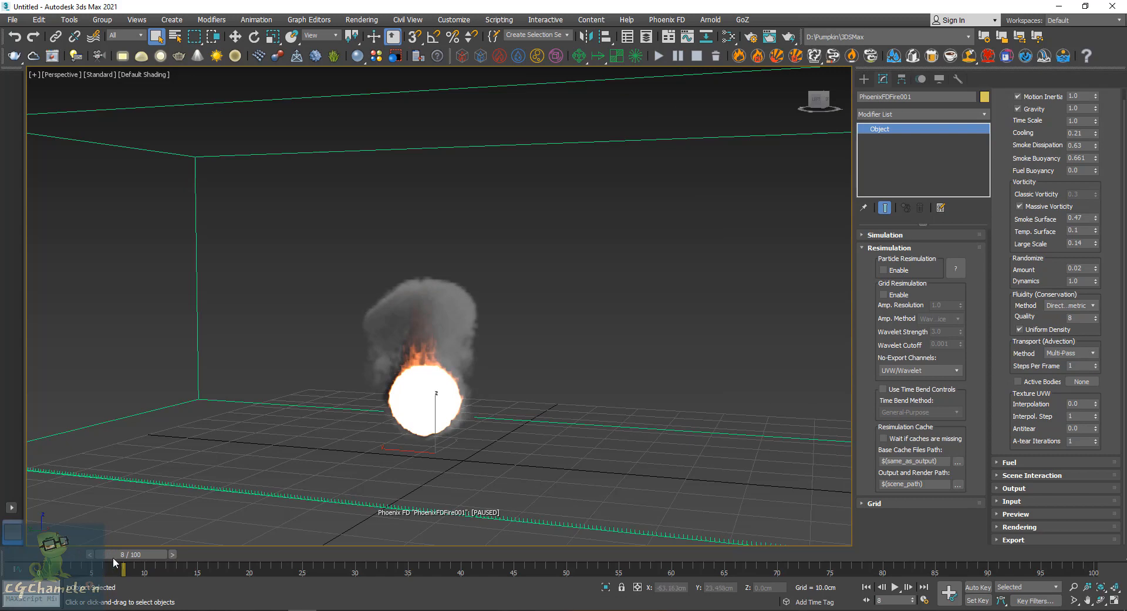
Step: With Auto Key on at frame 0, move the sphere along Y to about 53.7 cm, near the end of the grid
drag(126, 554, 50, 555)
click(427, 410)
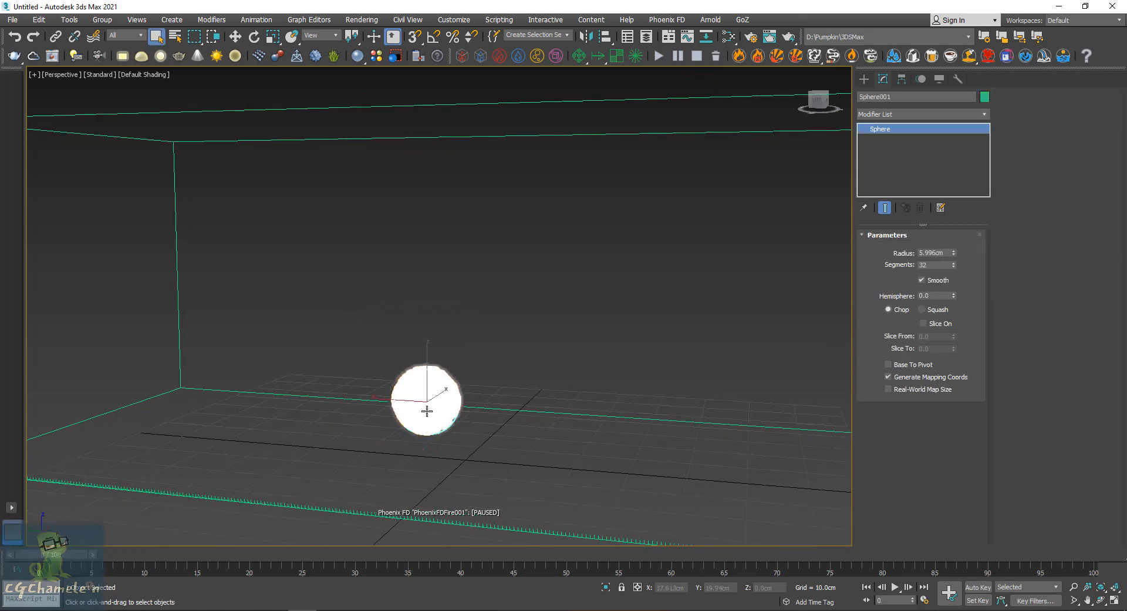
click(977, 587)
key(w)
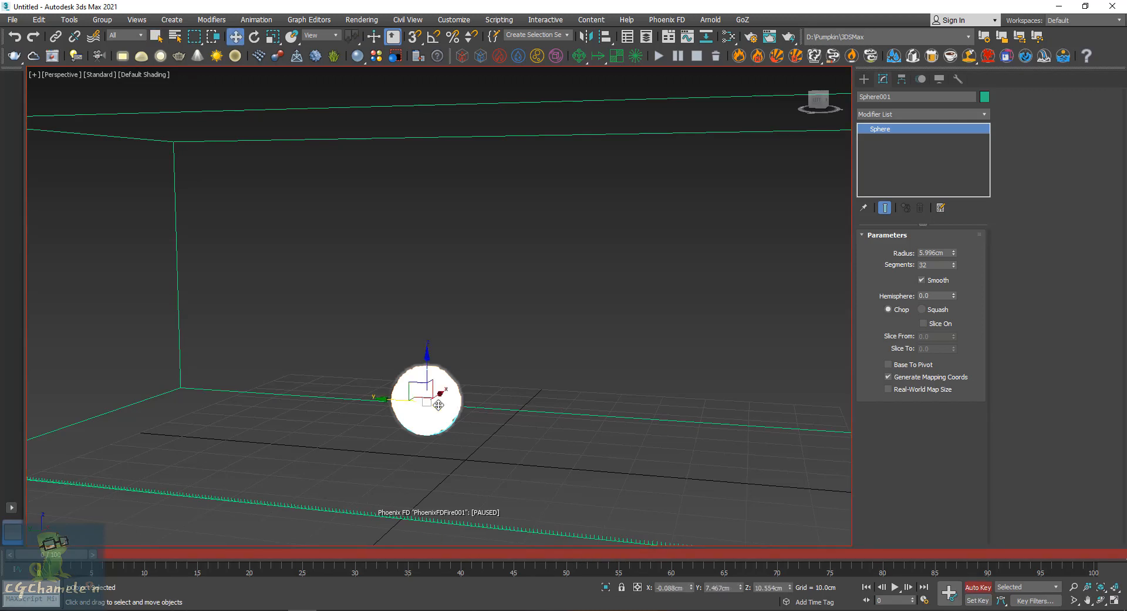
drag(377, 397, 156, 382)
scroll(156, 381, down, 3)
scroll(340, 398, down, 1)
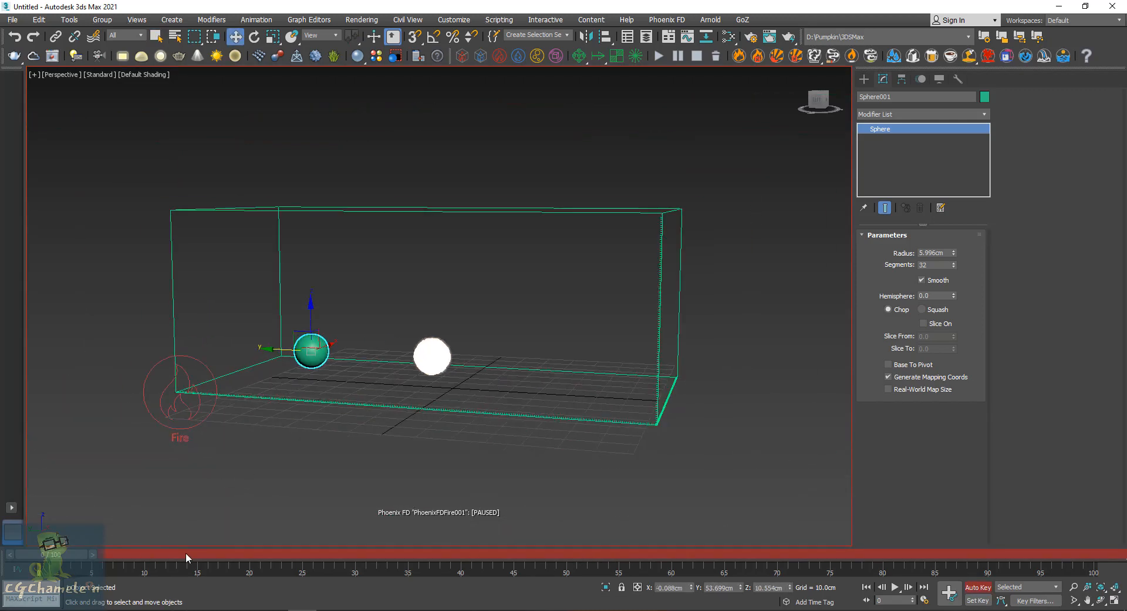
Step: At frame 29, move the sphere about 88.5 cm along Y toward the opposite end of the grid, and return to frame 0
drag(187, 555, 355, 563)
drag(284, 353, 521, 371)
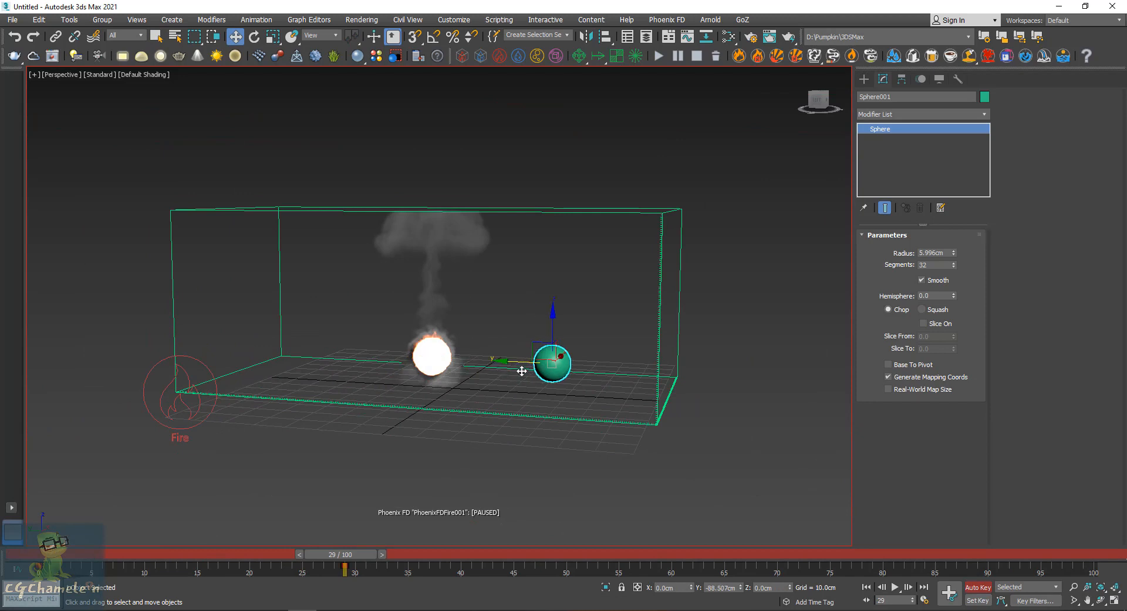
drag(351, 556, 41, 557)
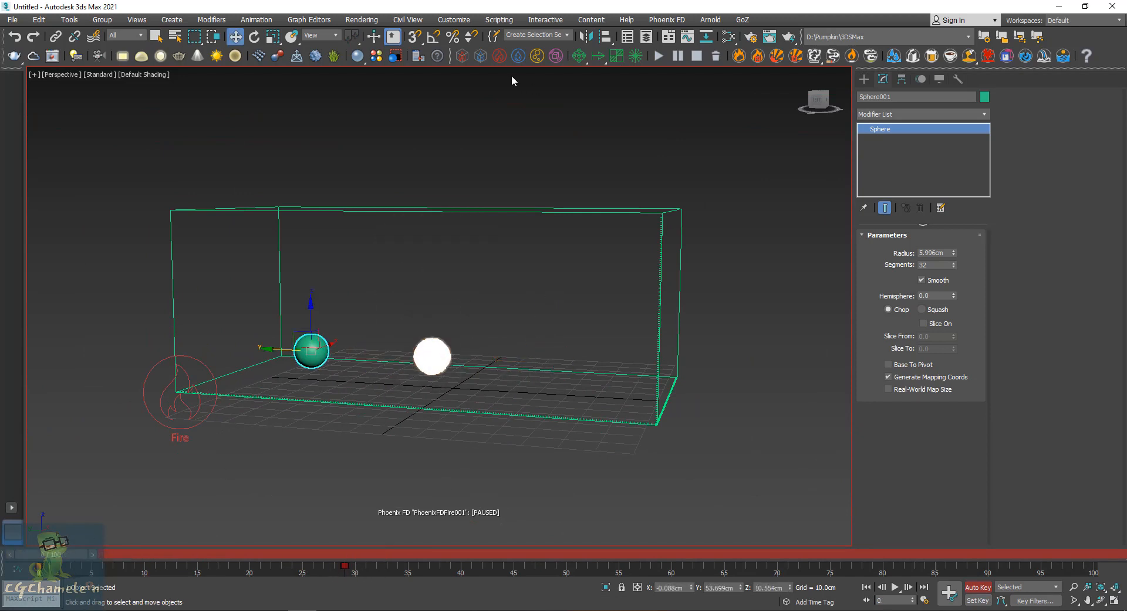
Step: Try deleting the fire simulator's cache and rerunning the simulation, pausing it at frame 11
click(627, 212)
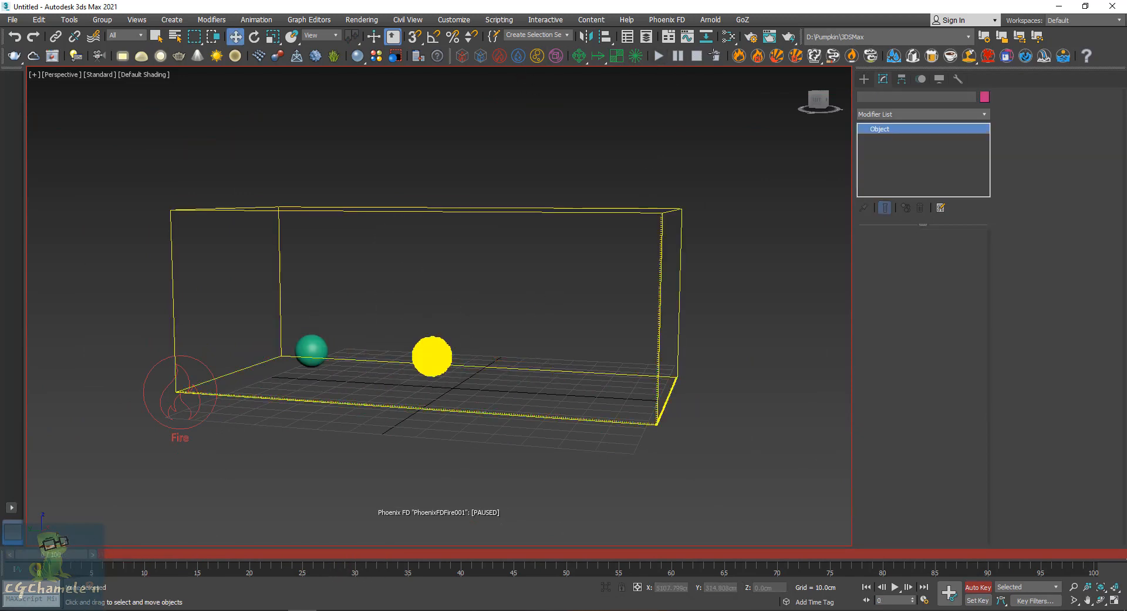
click(714, 56)
click(662, 348)
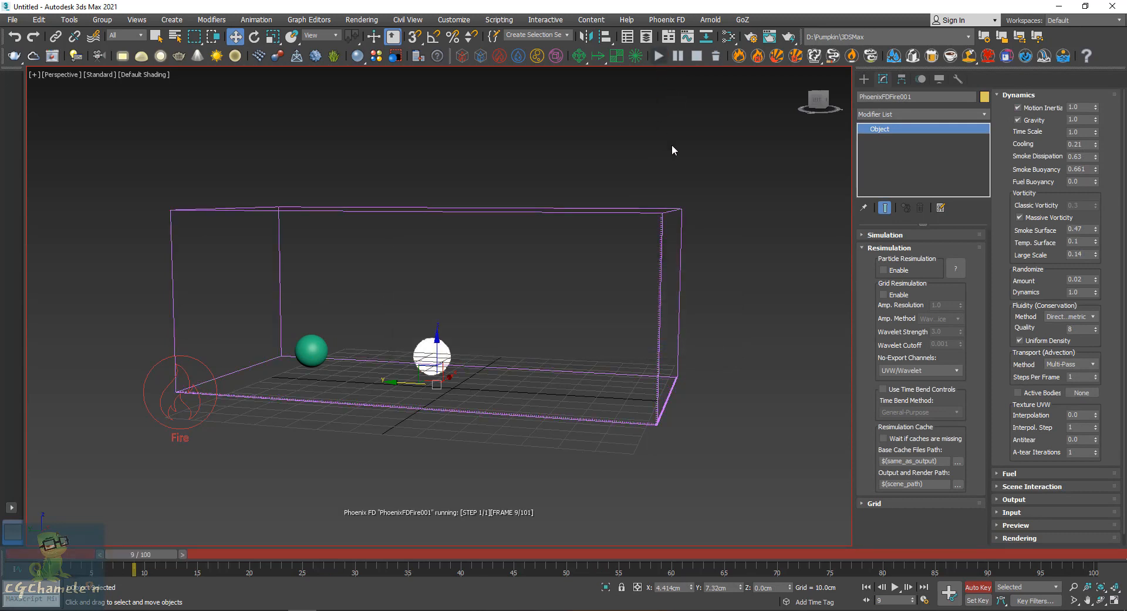
click(678, 56)
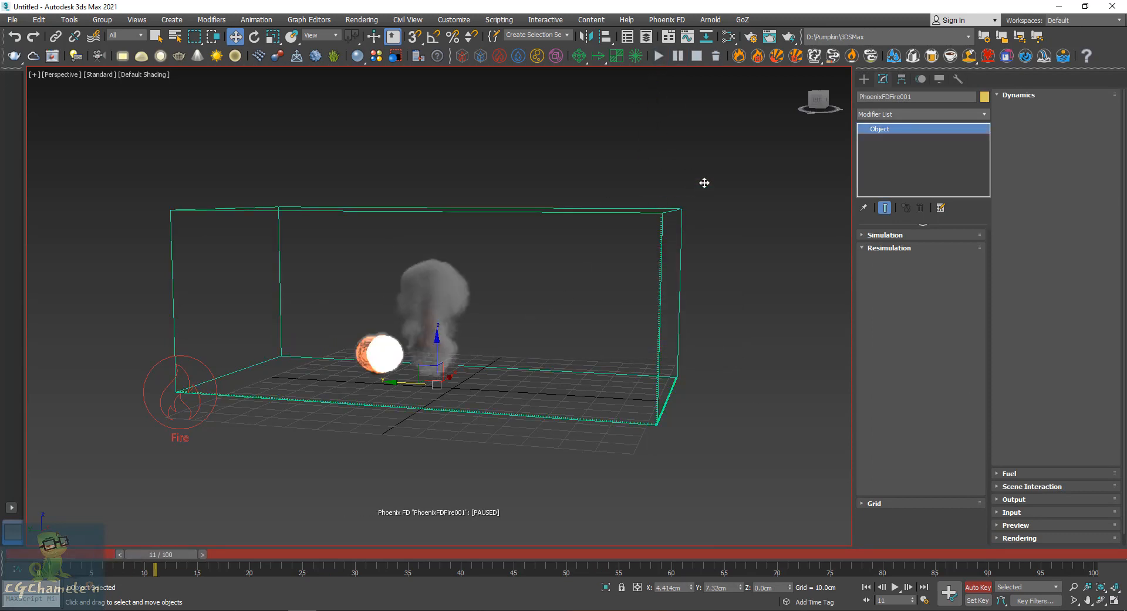
Step: With Auto Key turned off, delete the fire simulator's caches and restart the simulation of the moving sphere
click(977, 587)
click(802, 445)
click(663, 212)
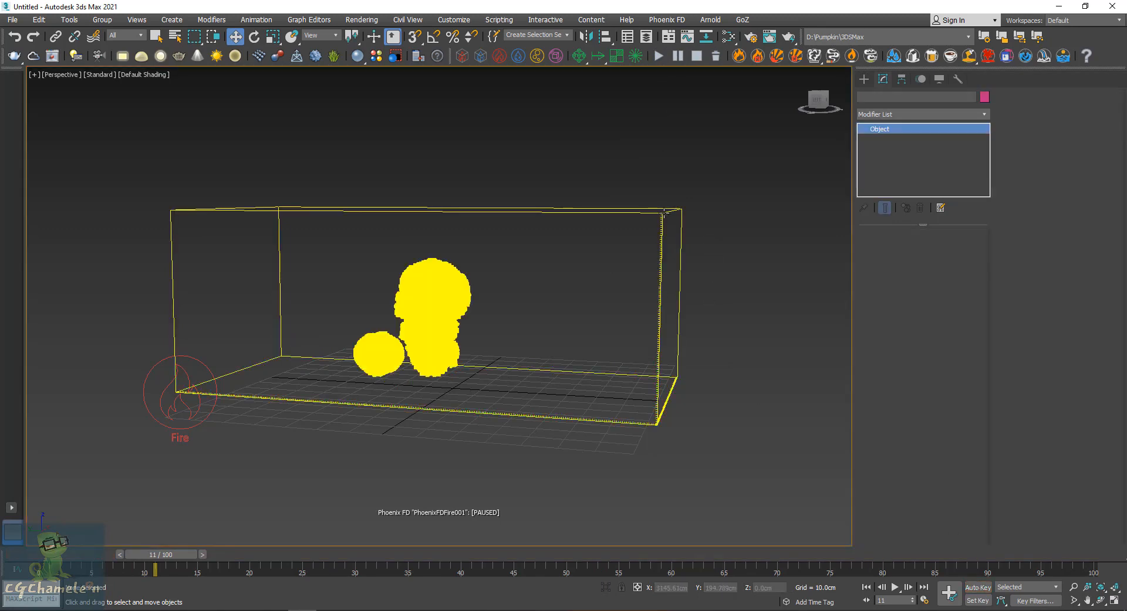
click(715, 56)
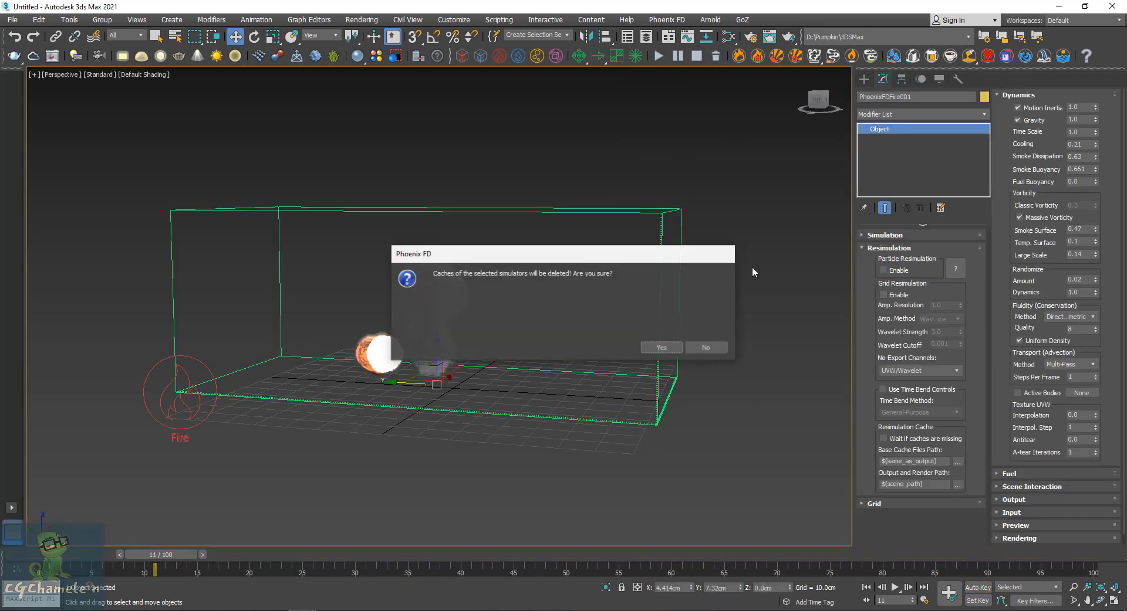
click(662, 348)
click(659, 57)
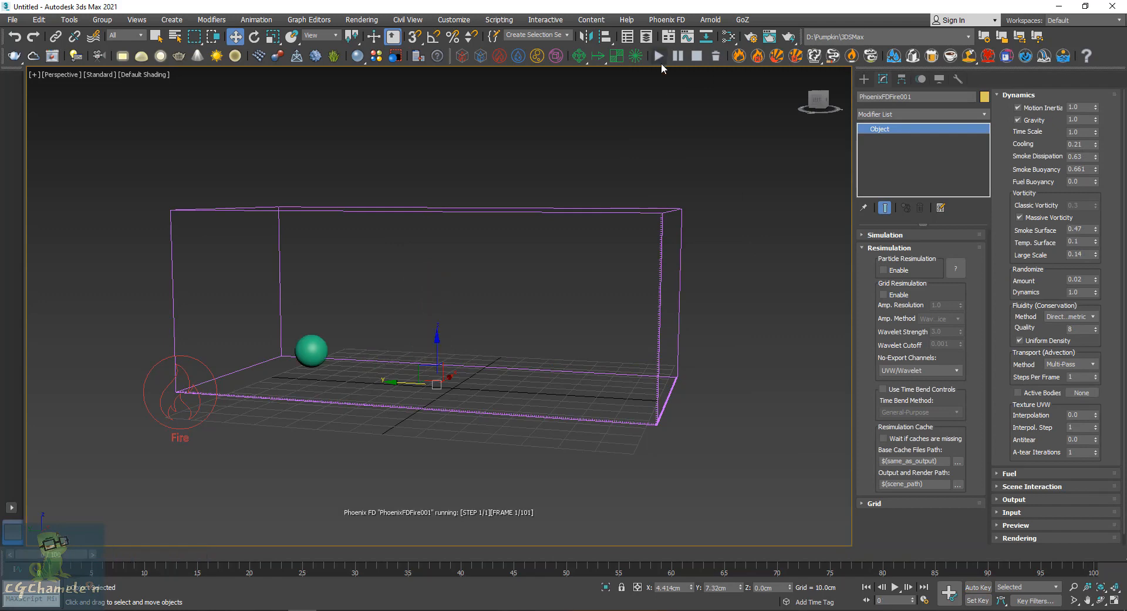
alt+middle_drag(710, 266, 712, 266)
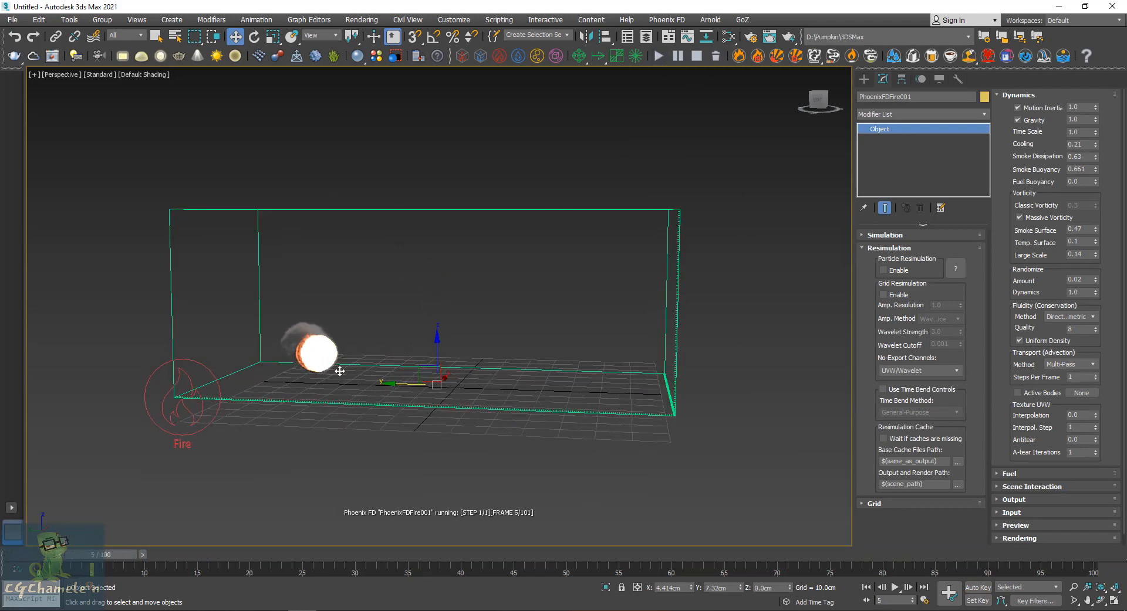
mouse_move(332, 403)
alt+middle_down()
mouse_move(385, 403)
mouse_move(320, 403)
mouse_move(350, 401)
alt+middle_up()
scroll(305, 385, up, 2)
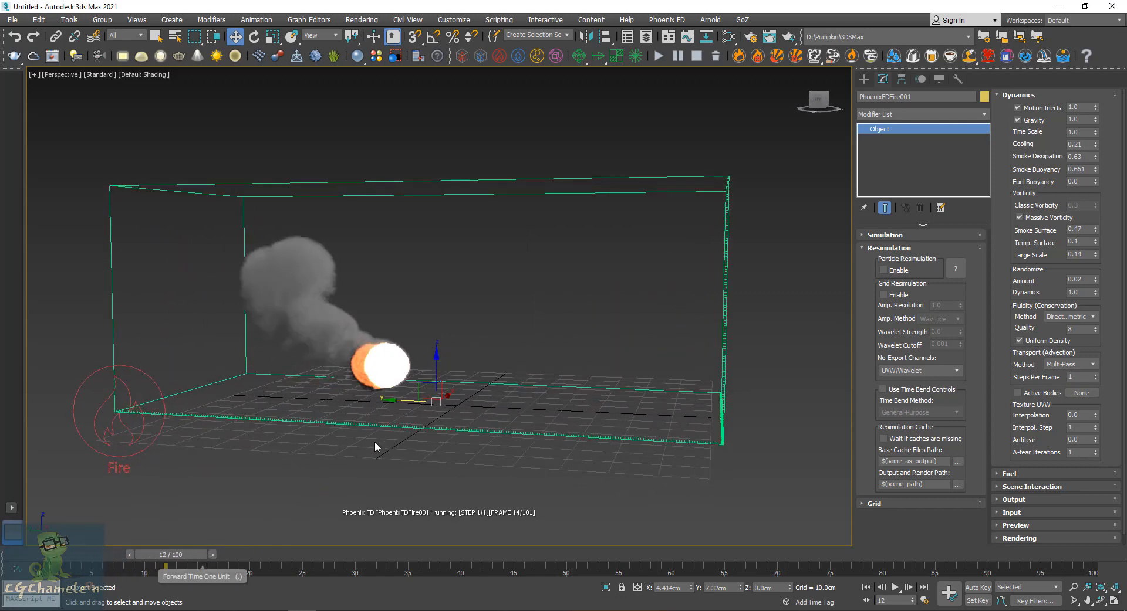
alt+middle_drag(376, 441, 382, 383)
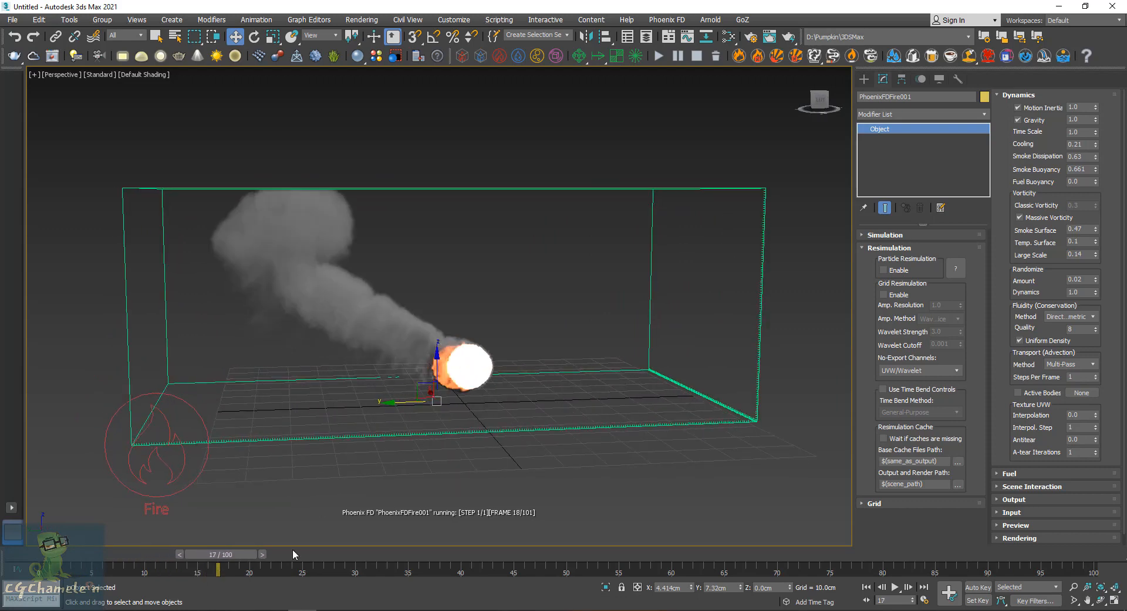
Step: Set Steps Per Frame to 3 and pause the simulation at frame 21
click(1095, 375)
click(1095, 375)
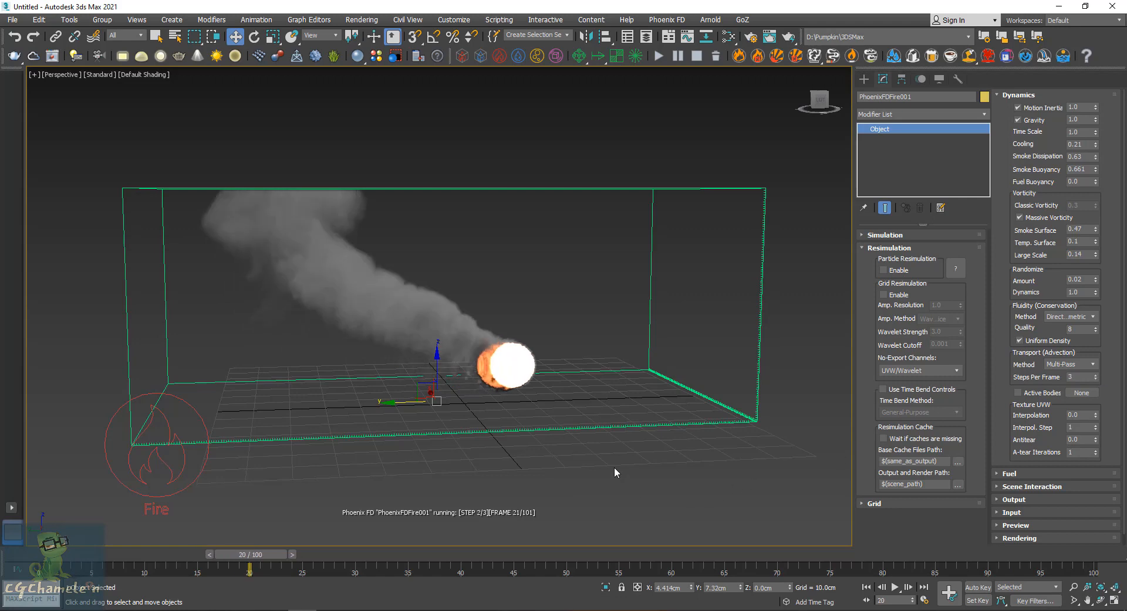
click(677, 57)
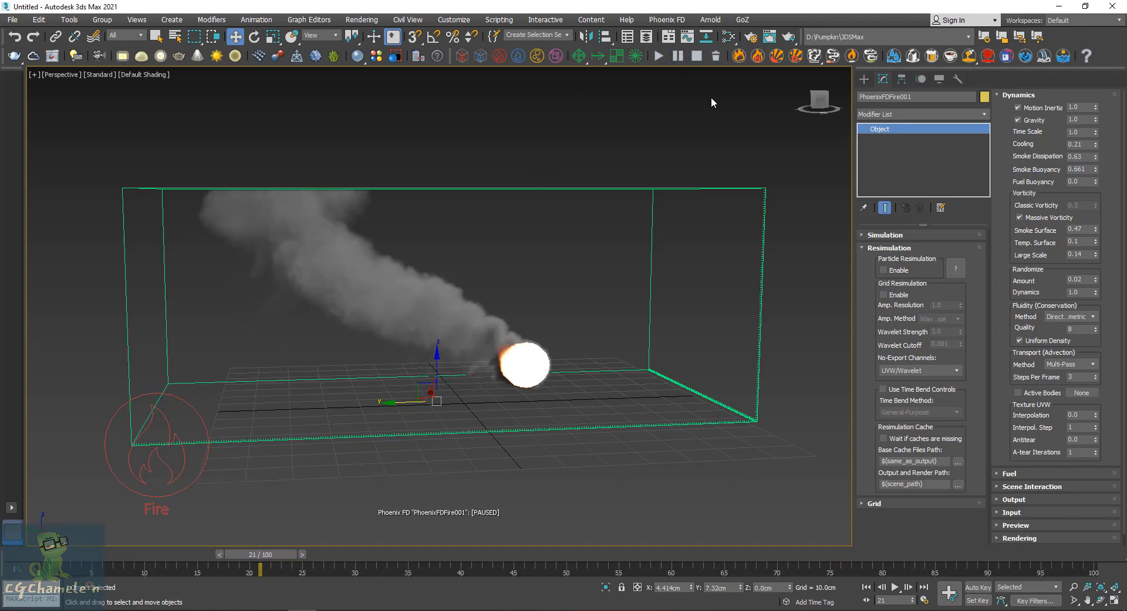
Step: Try clearing the paused simulation's caches and rerunning it, stopping at frame 22
click(716, 55)
click(649, 345)
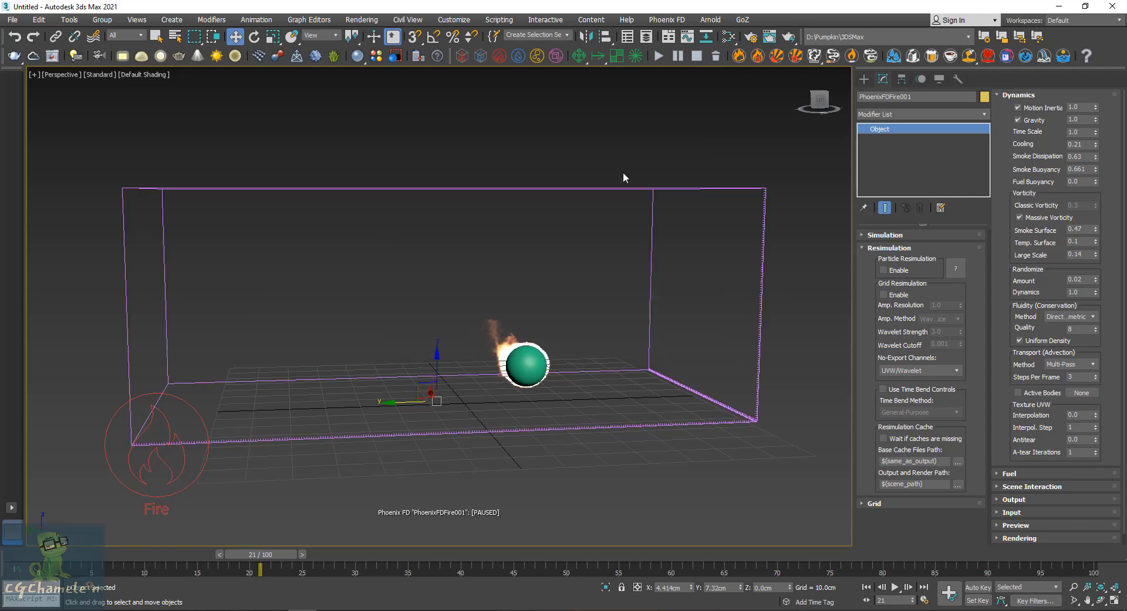
click(672, 57)
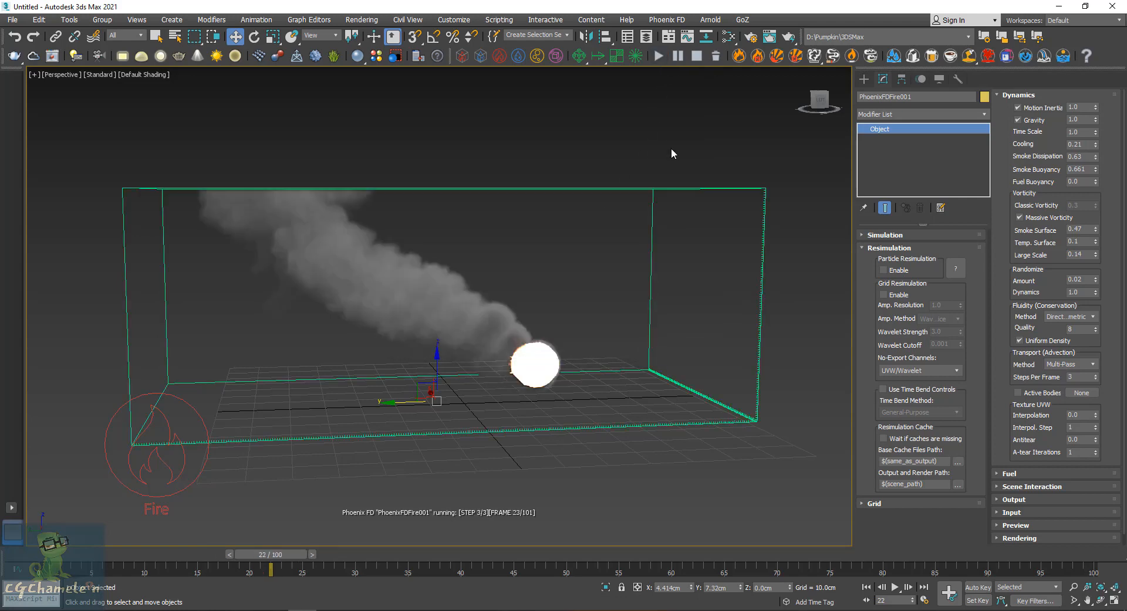
click(695, 56)
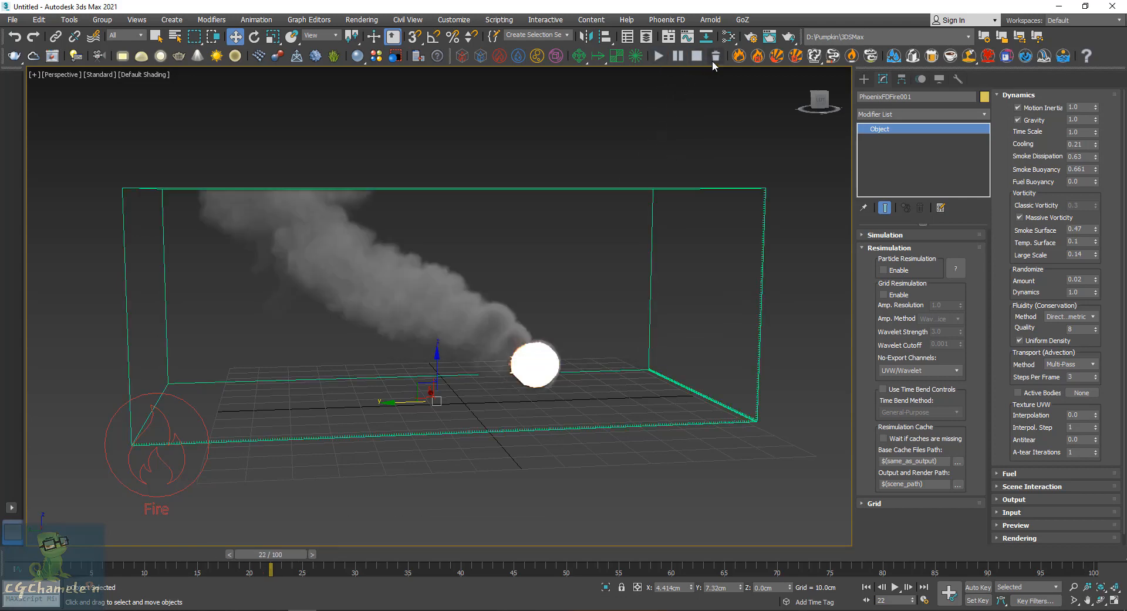
Step: Delete the caches of the stopped fire simulator and restart the simulation from the first frame
click(715, 57)
click(648, 350)
click(659, 57)
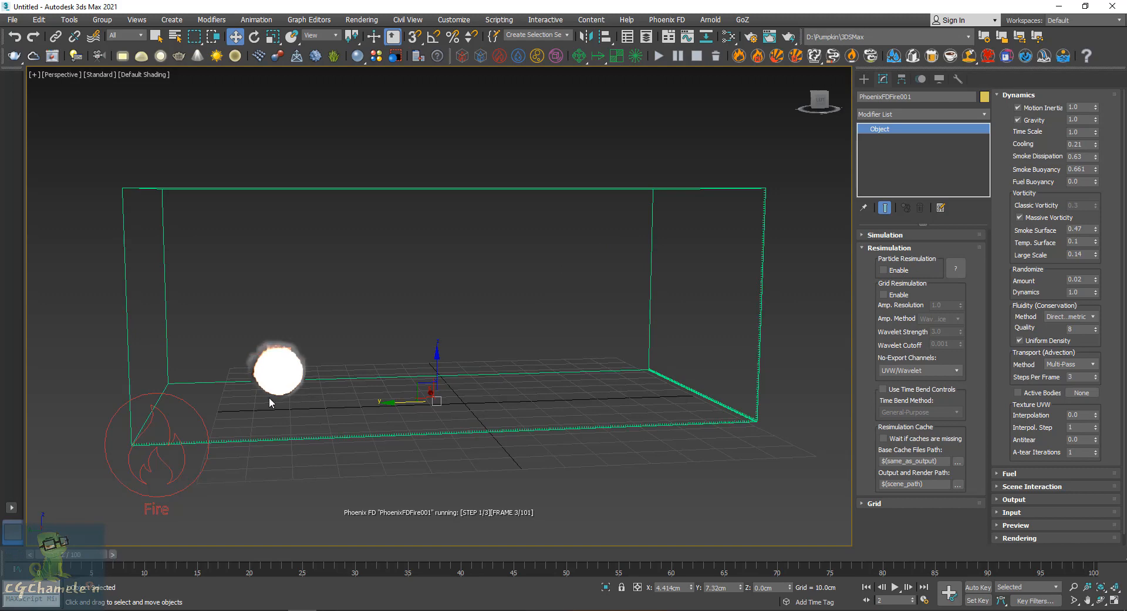
Step: Examine the shape of the smoke trail behind the moving sphere while the simulation runs
scroll(267, 400, up, 3)
alt+middle_drag(245, 417, 187, 411)
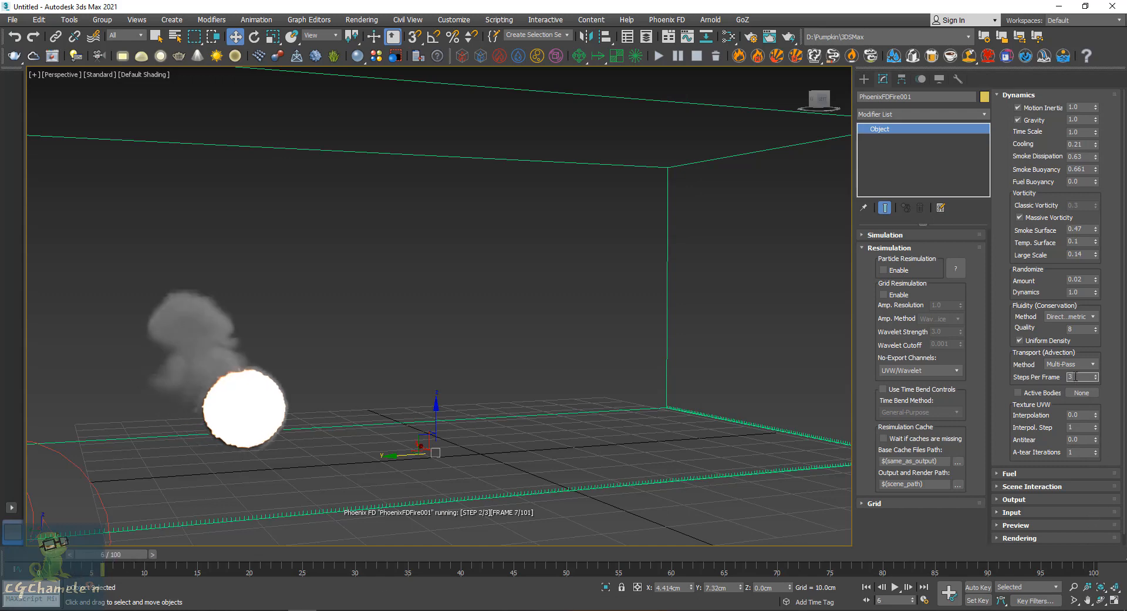
alt+middle_drag(242, 462, 271, 395)
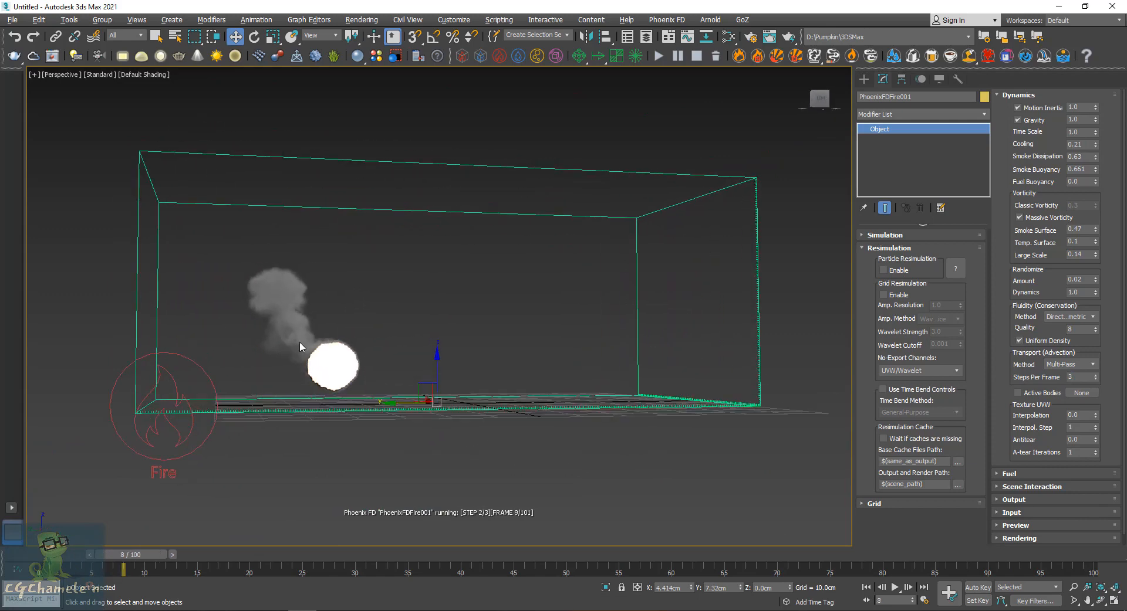
scroll(308, 367, up, 6)
scroll(212, 439, down, 5)
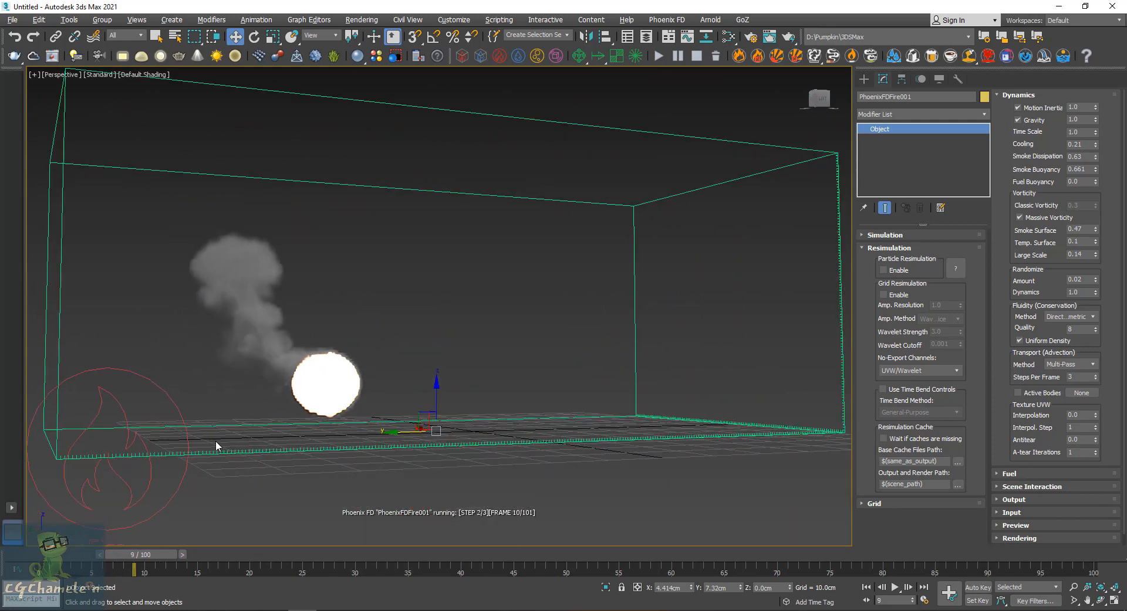
scroll(305, 391, up, 3)
scroll(521, 304, up, 2)
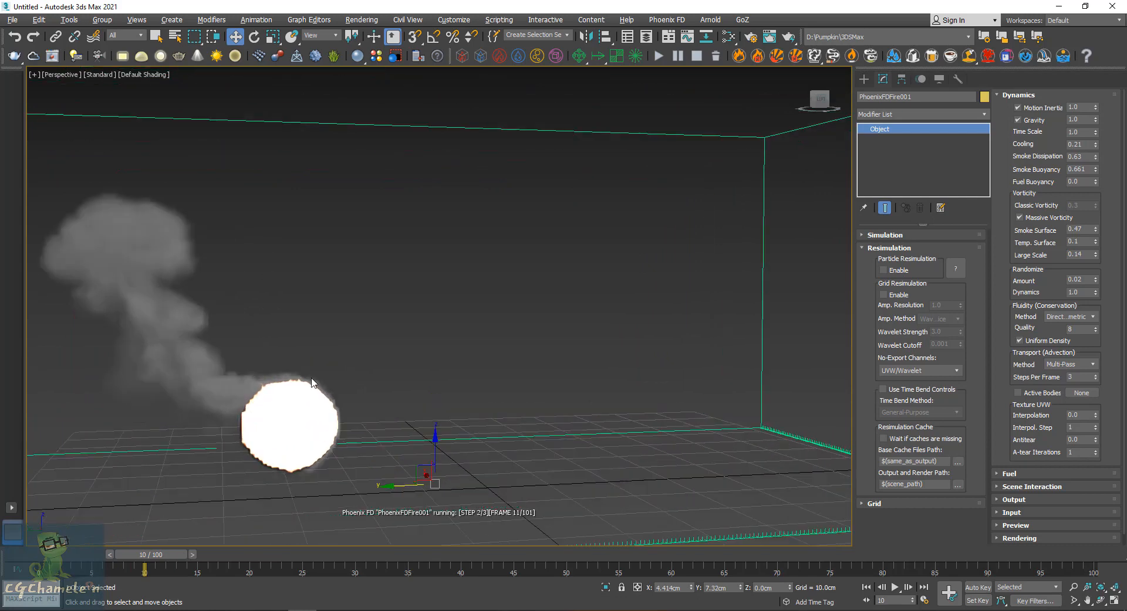
scroll(522, 307, down, 2)
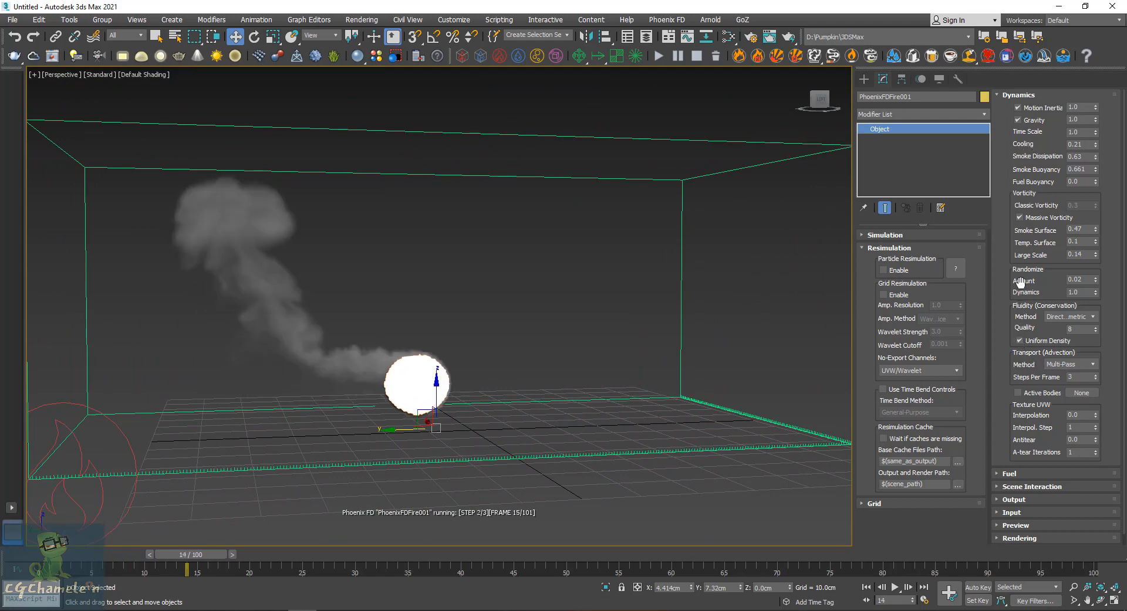
Step: Look over the simulator's Dynamics settings, and collapse the Dynamics and Resimulation settings
drag(1019, 282, 1022, 211)
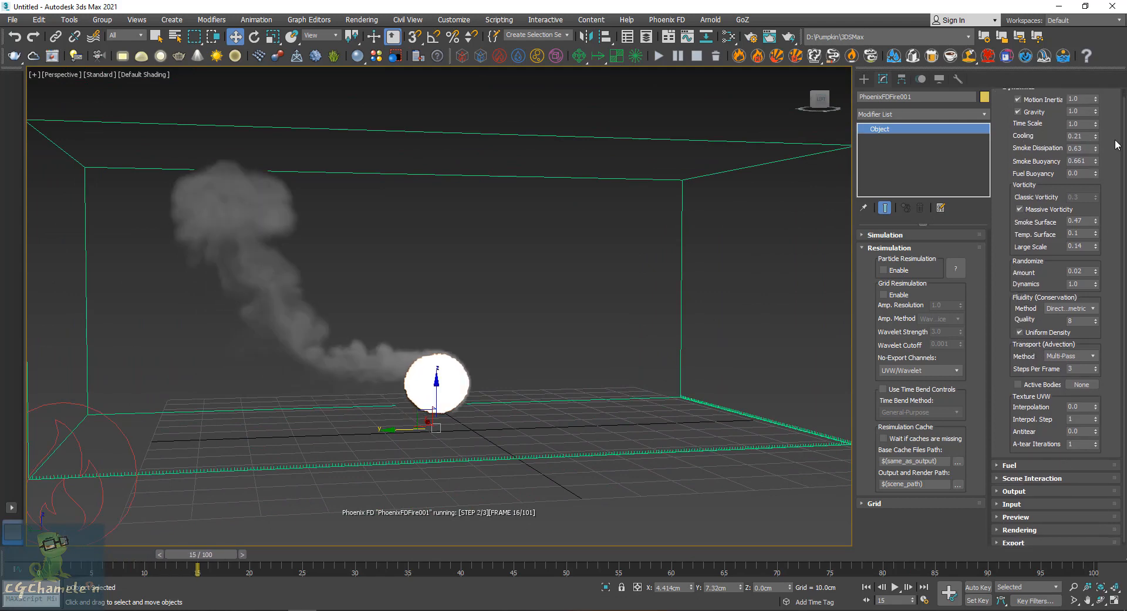
drag(1114, 140, 1120, 220)
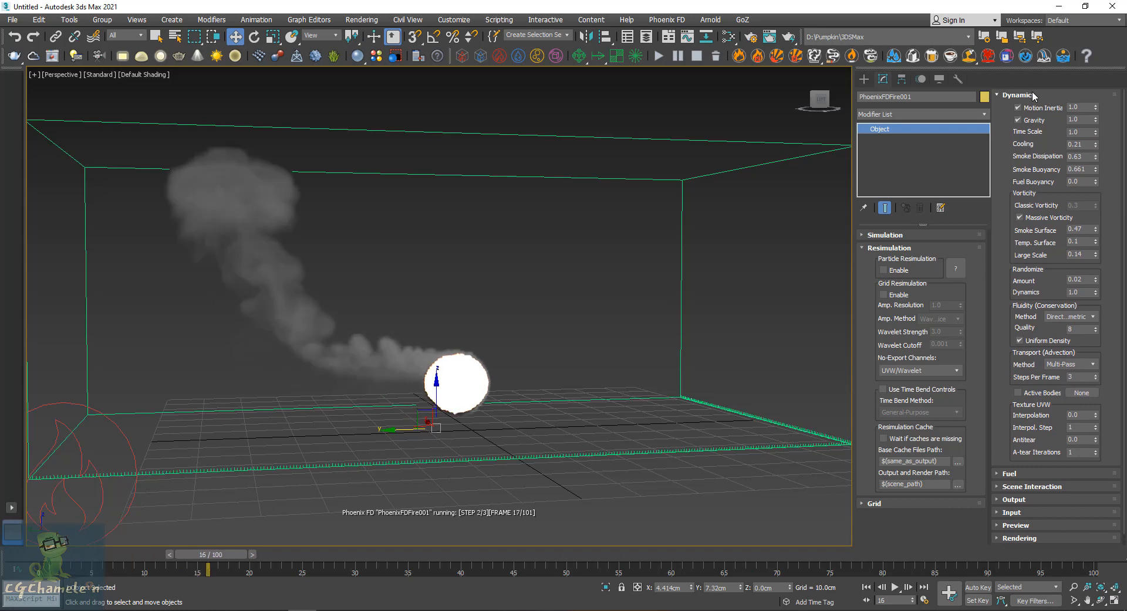
click(1032, 94)
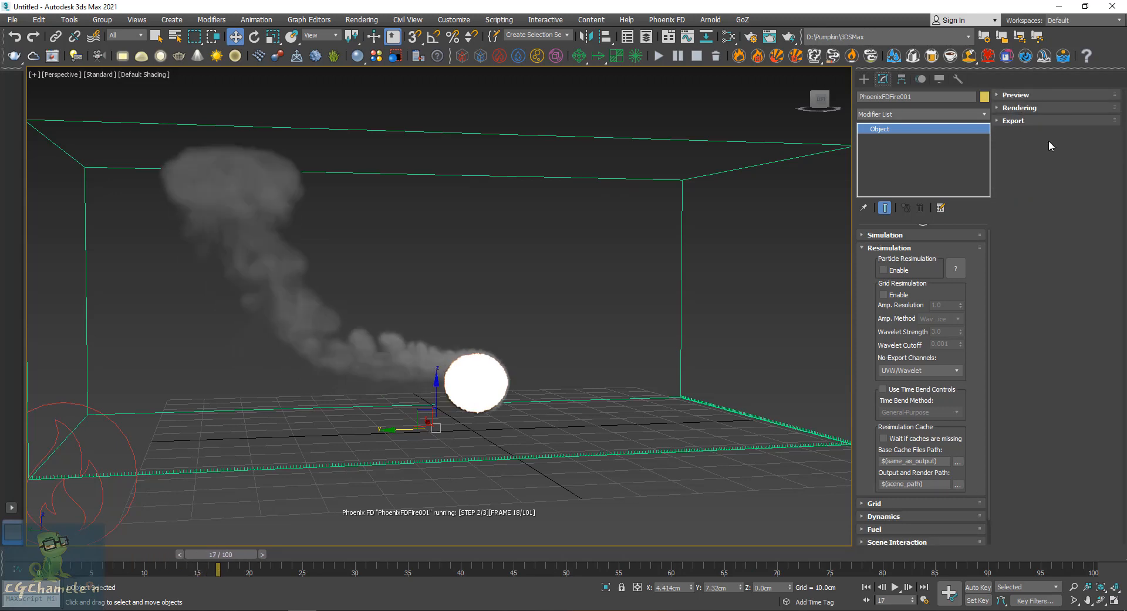
click(883, 248)
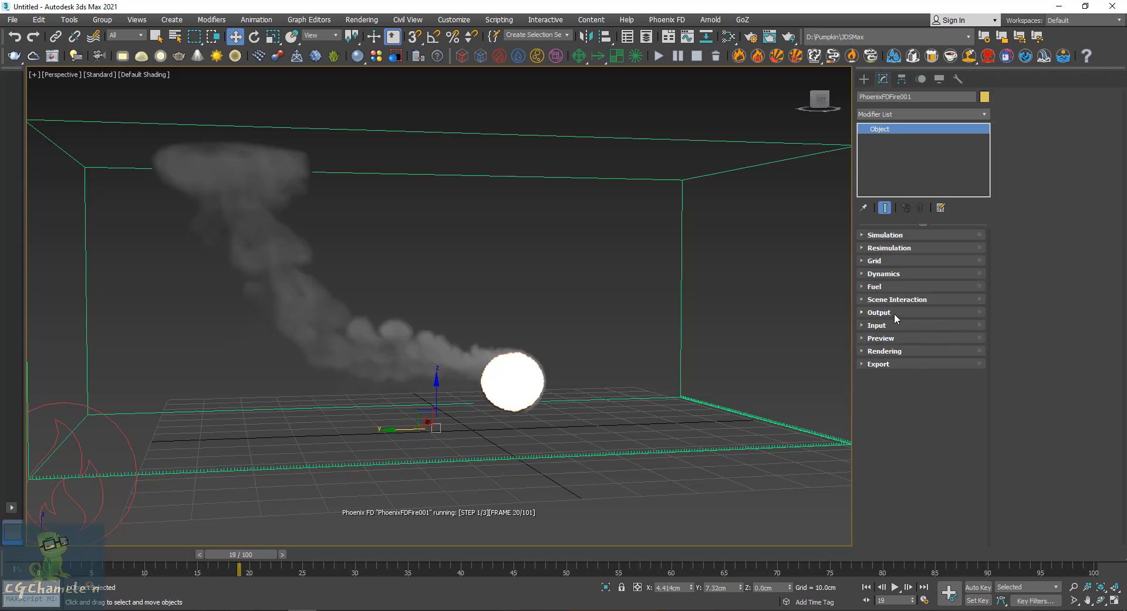
Step: Review the simulator's Fuel and Scene Interaction settings, closing each one again
click(886, 287)
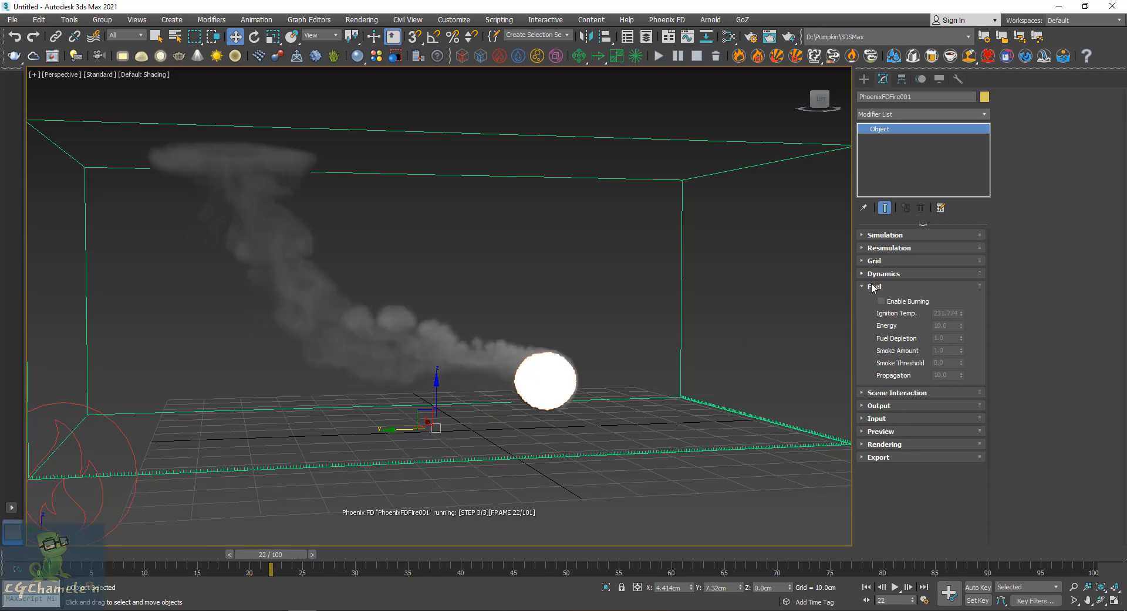
click(868, 288)
click(884, 301)
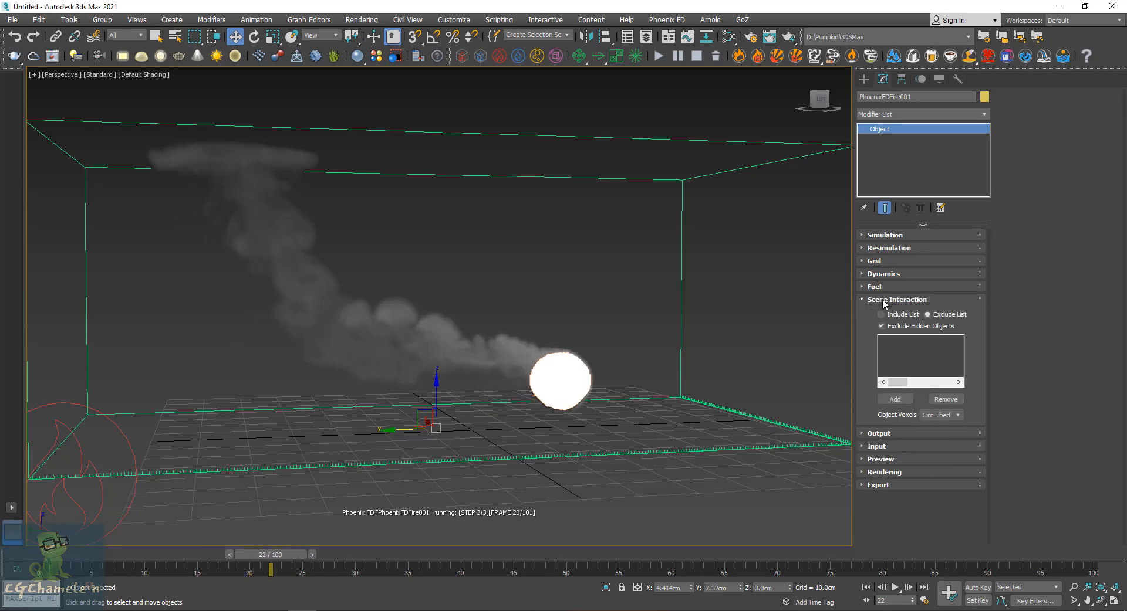
click(885, 300)
Step: Review the Output settings, including the simulation cache save path and grid channels, and open the Input settings
click(874, 313)
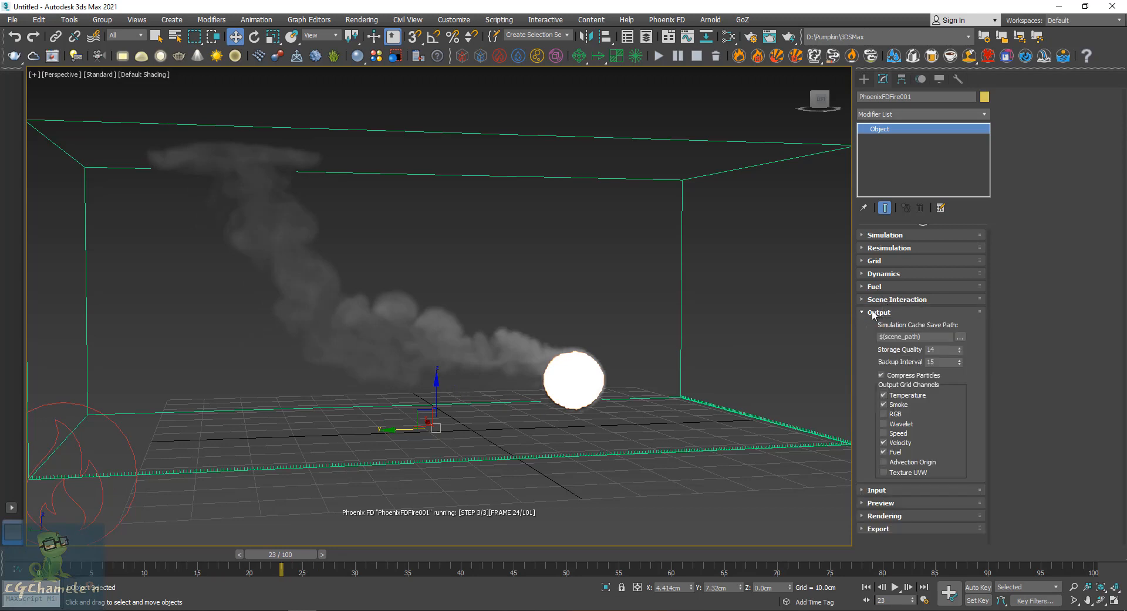
click(927, 336)
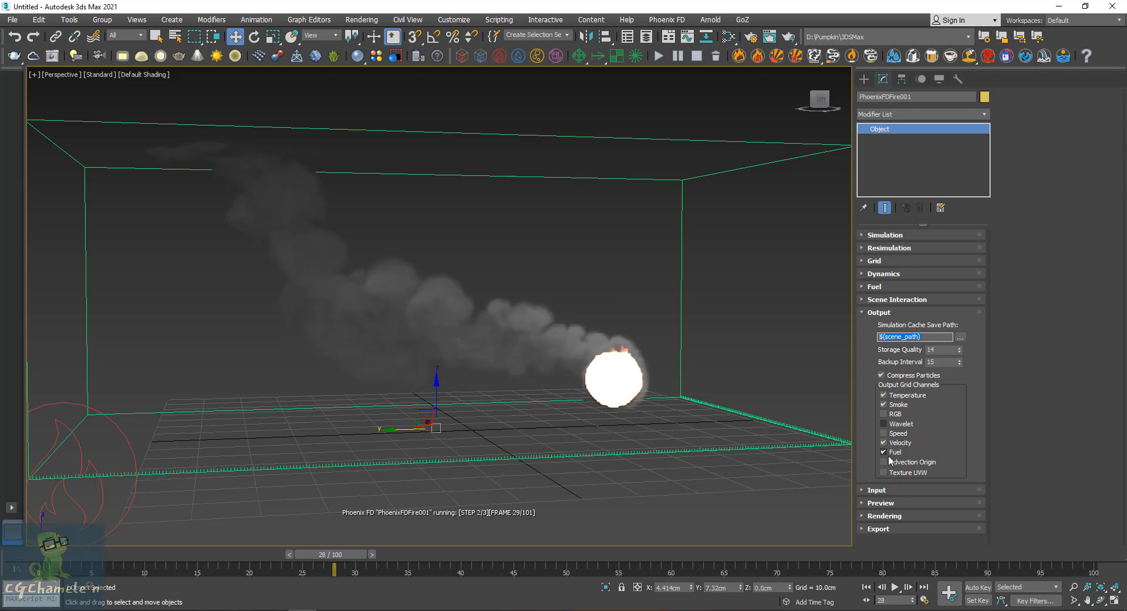
click(867, 313)
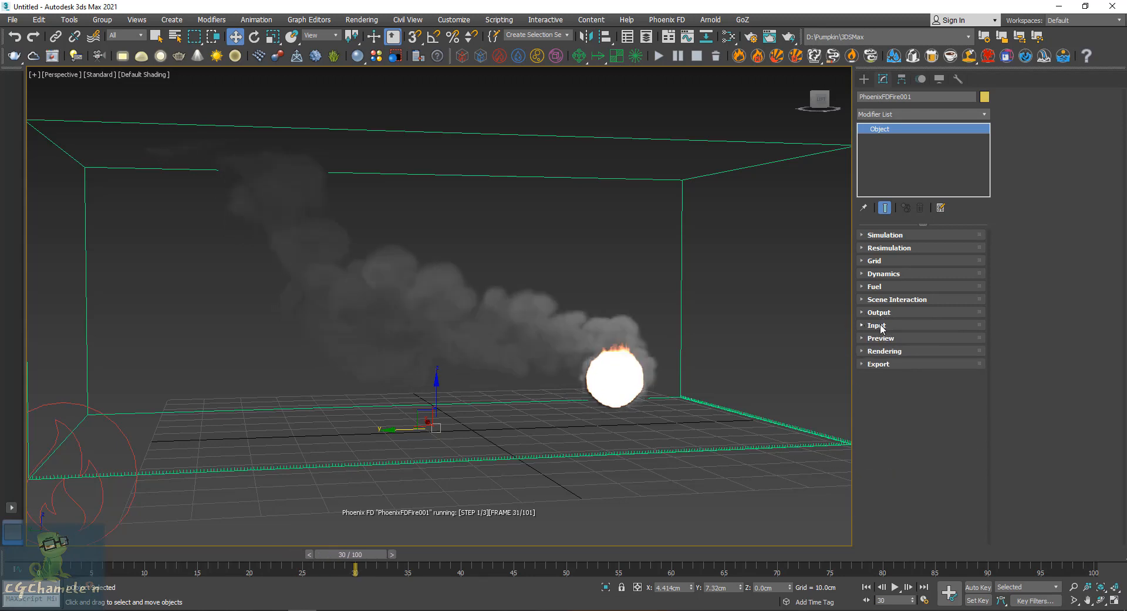
click(880, 326)
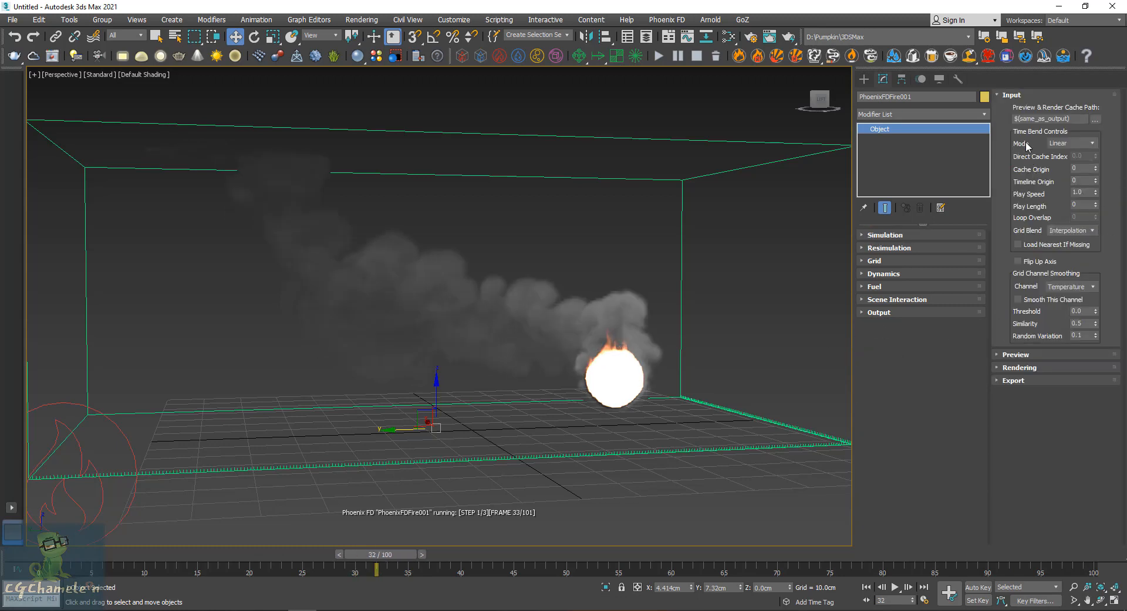
Step: Close the Input settings, and enable the Temperature and Smoke channels in the simulator's voxel preview
click(1007, 95)
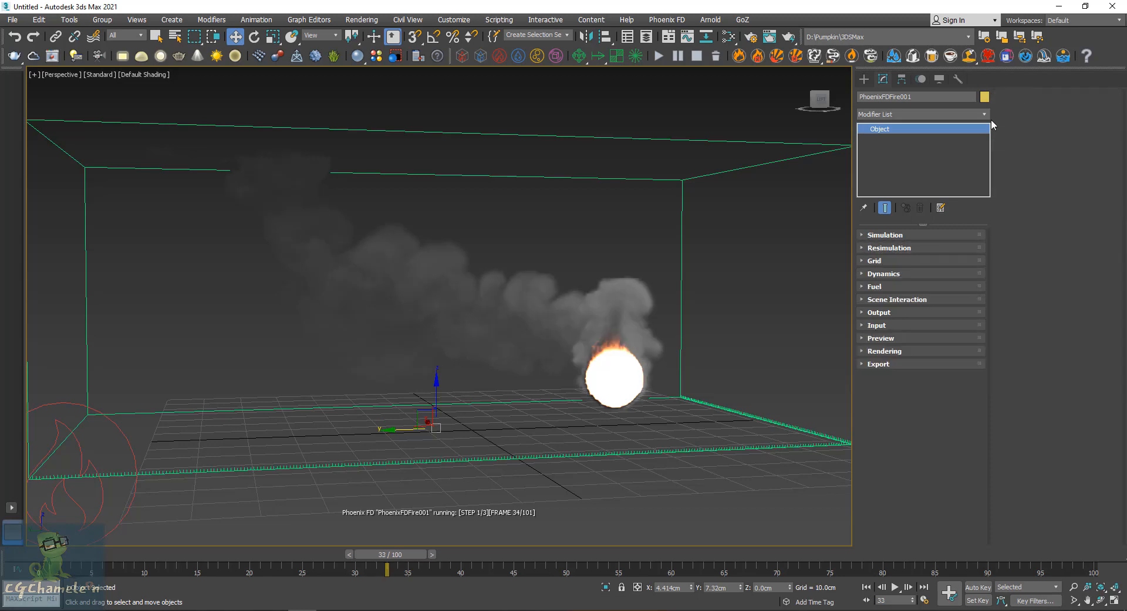
click(880, 339)
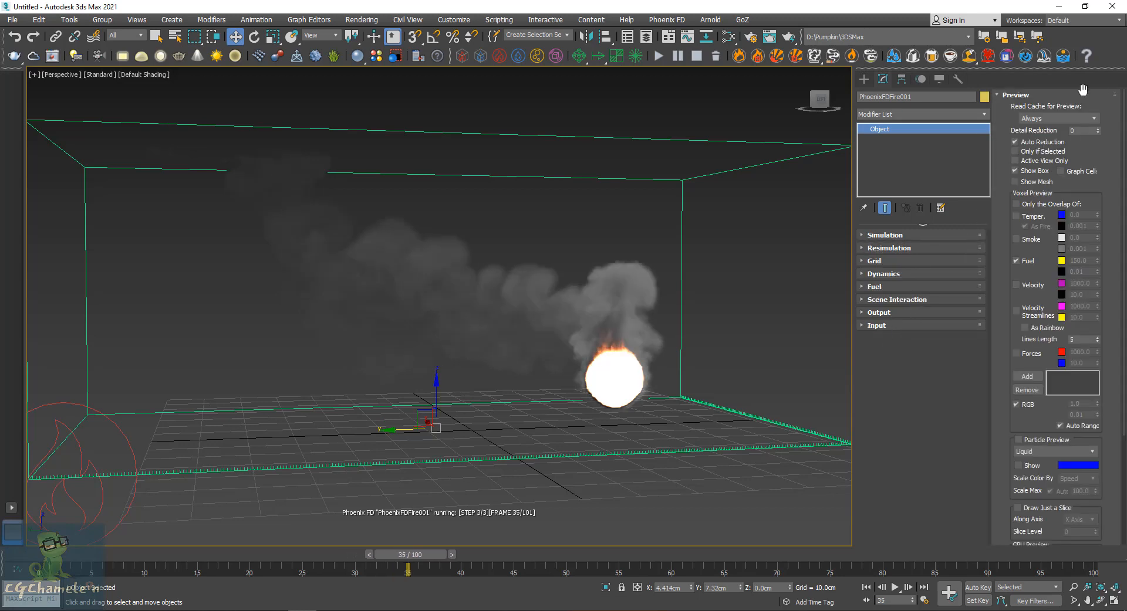
scroll(1104, 139, down, 1)
scroll(1104, 139, up, 1)
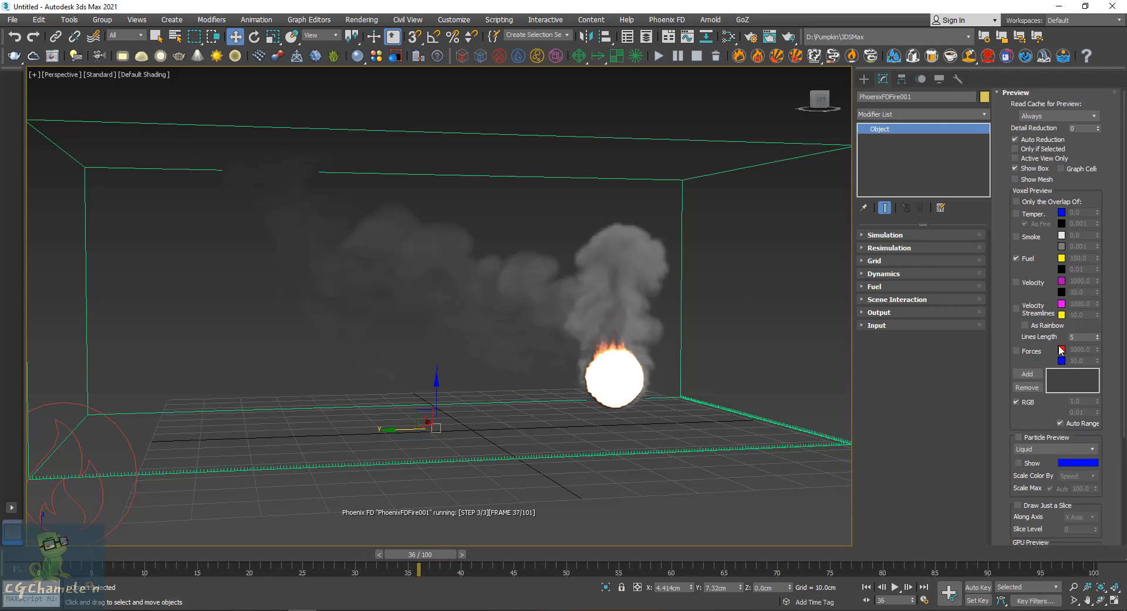
click(1015, 214)
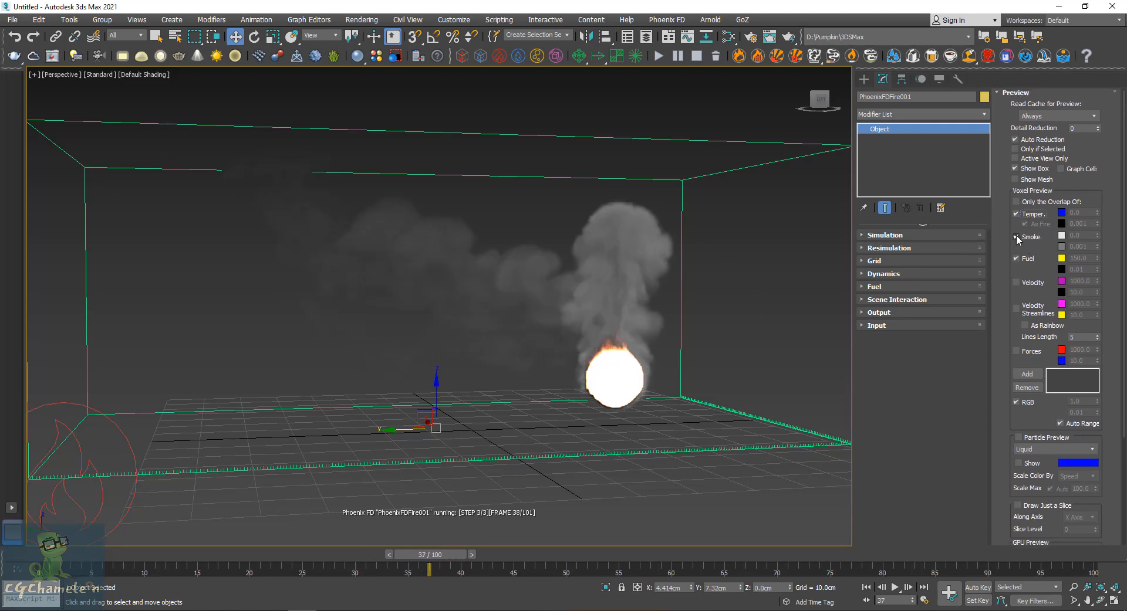
Step: Look over the GPU Preview settings, including the viewport display, lighting and saving images during simulation
drag(1006, 267, 1005, 187)
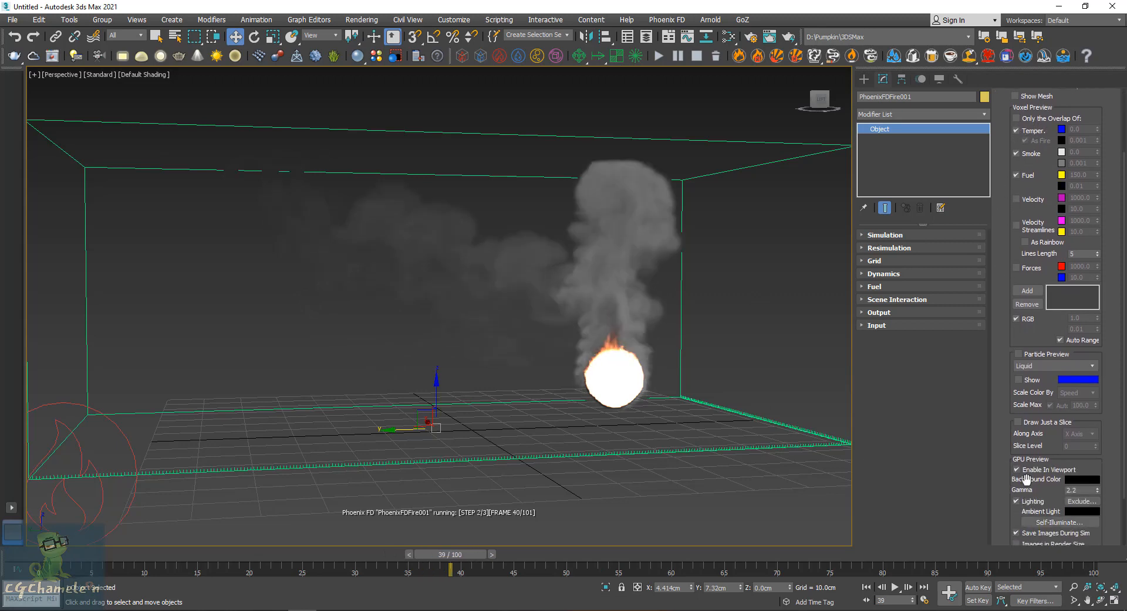
click(1020, 470)
click(1018, 470)
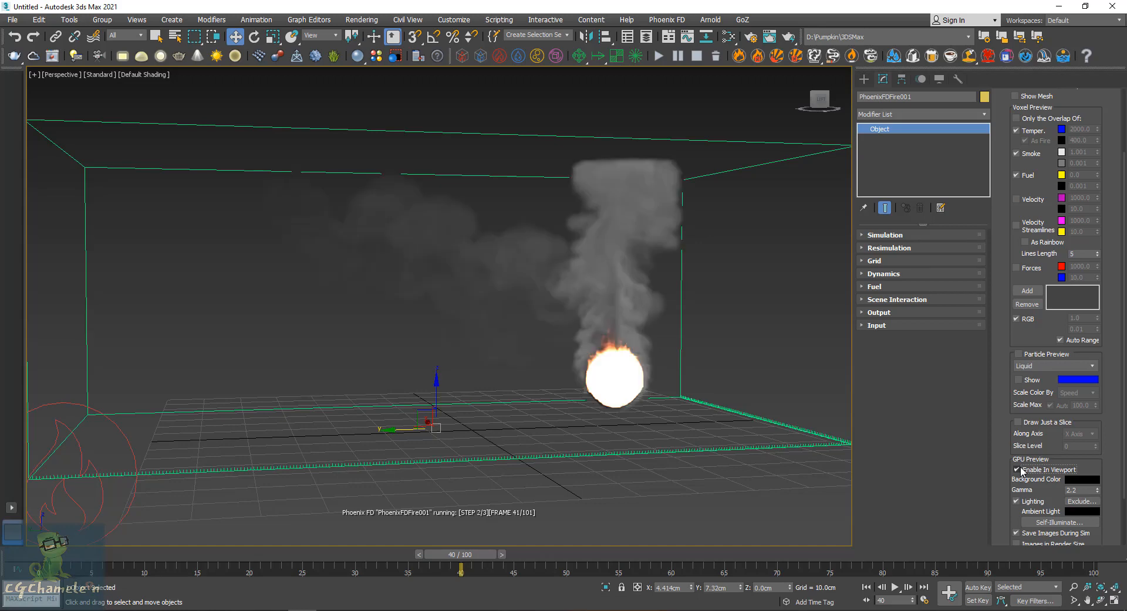
drag(1005, 187, 1005, 229)
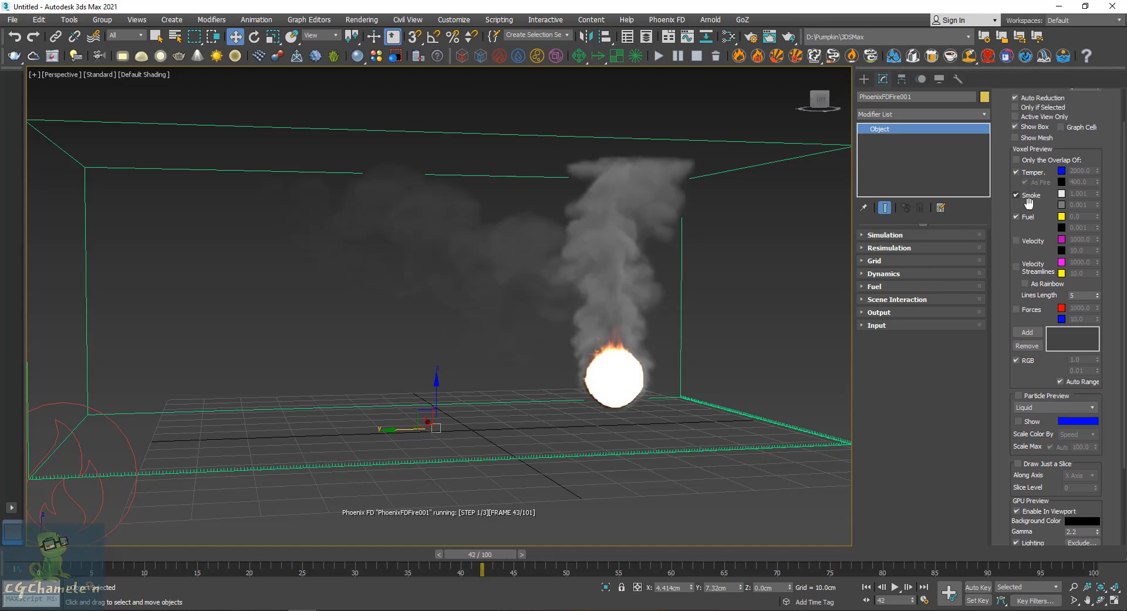
scroll(1027, 476, down, 3)
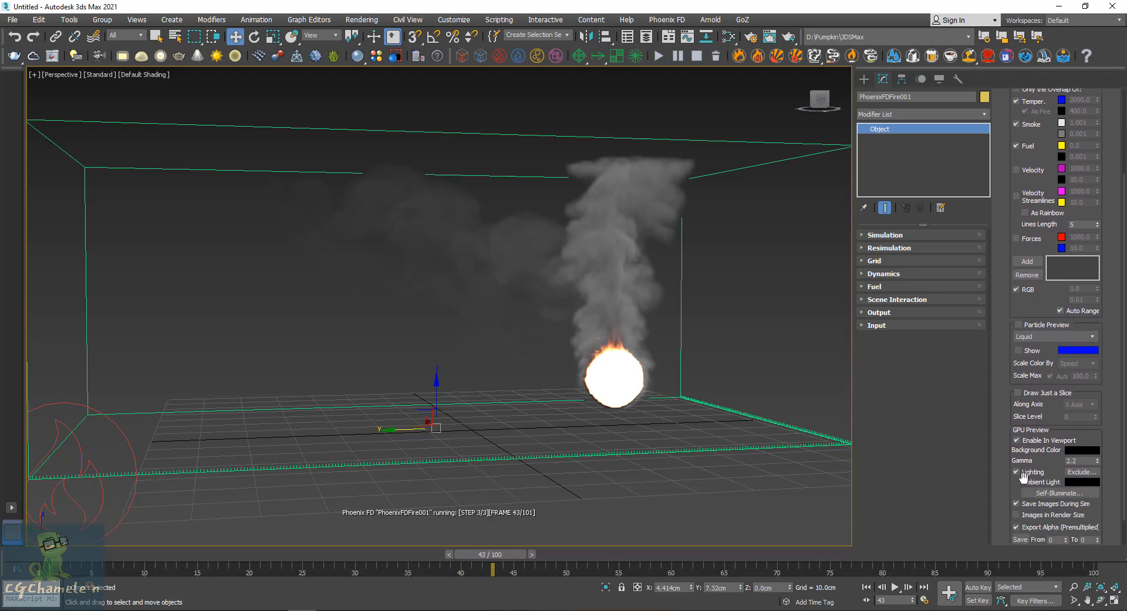
scroll(1013, 463, down, 1)
click(1016, 480)
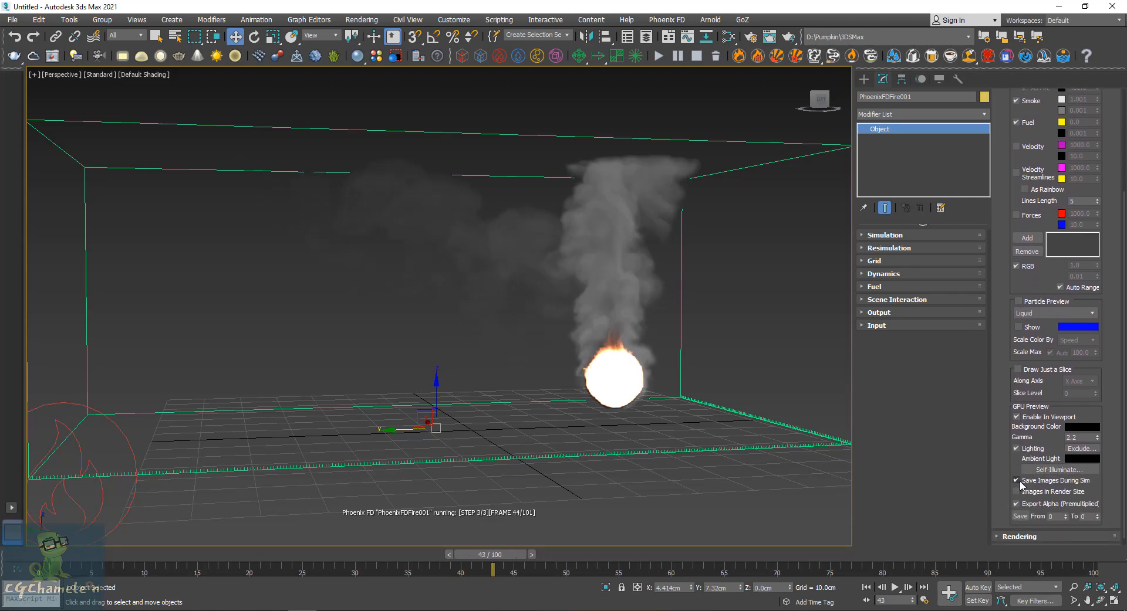
click(1017, 480)
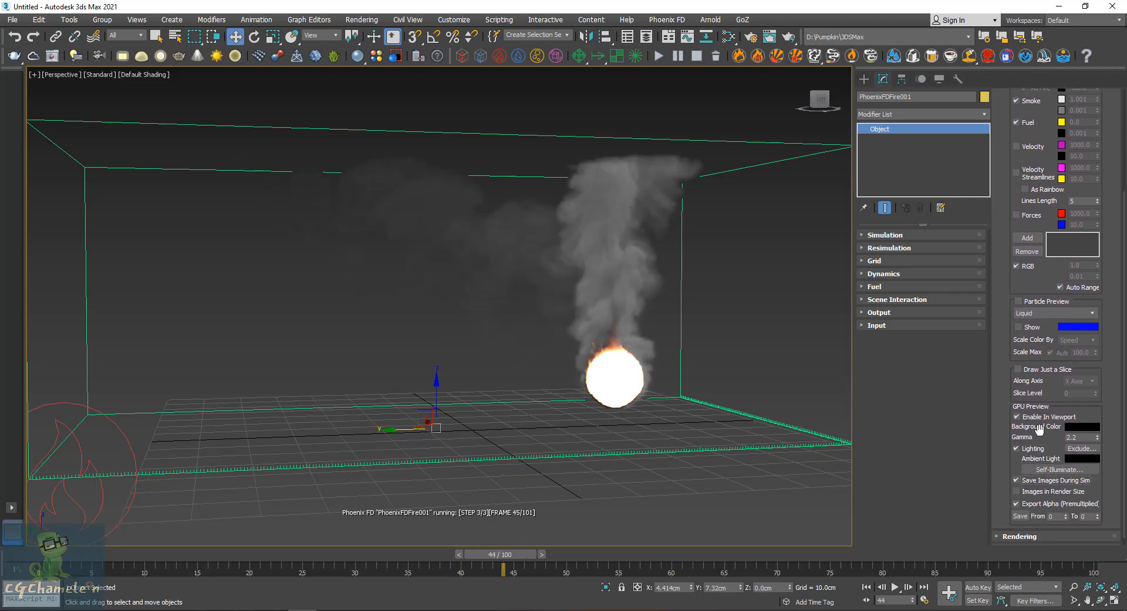
Step: Turn off the GPU preview in the viewport to compare it with the voxel preview, and turn it back on
click(1016, 416)
scroll(999, 421, up, 1)
scroll(999, 420, up, 3)
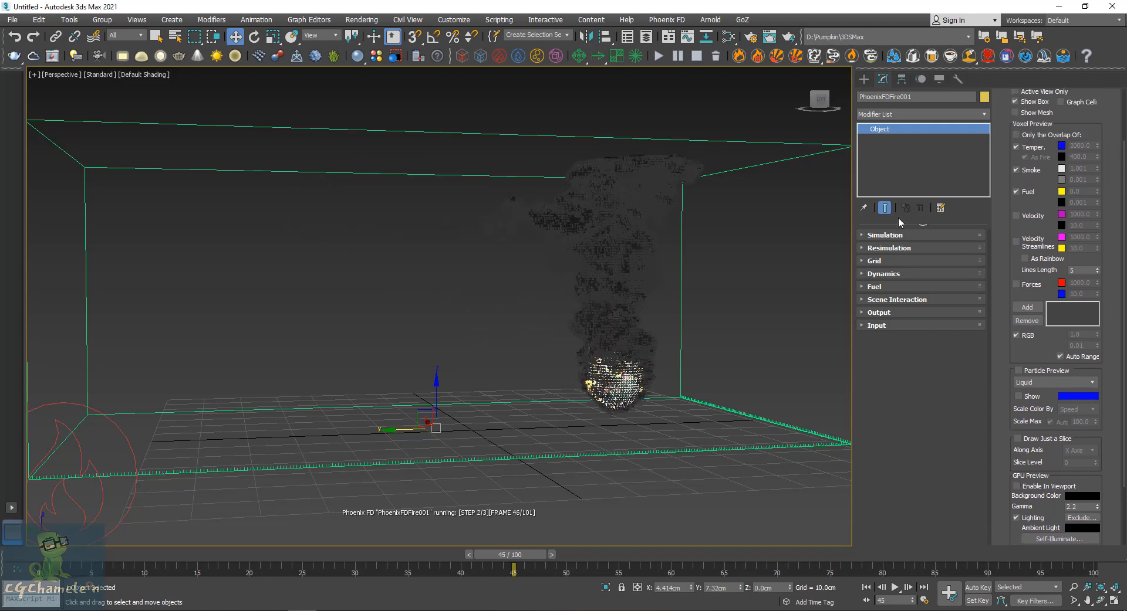
click(1022, 193)
click(1020, 148)
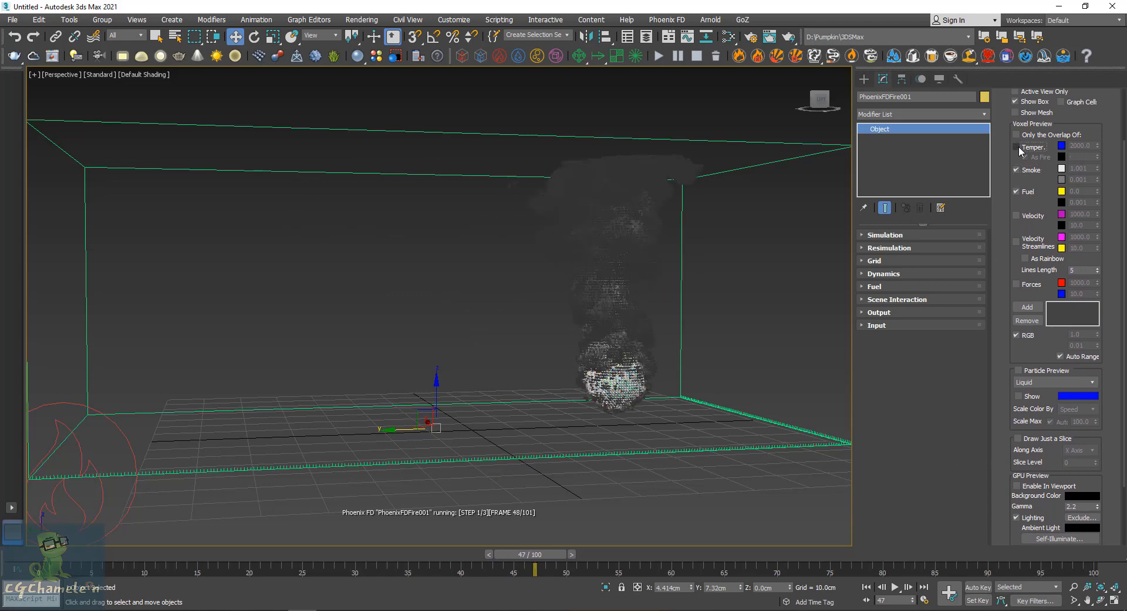
scroll(1004, 272, down, 4)
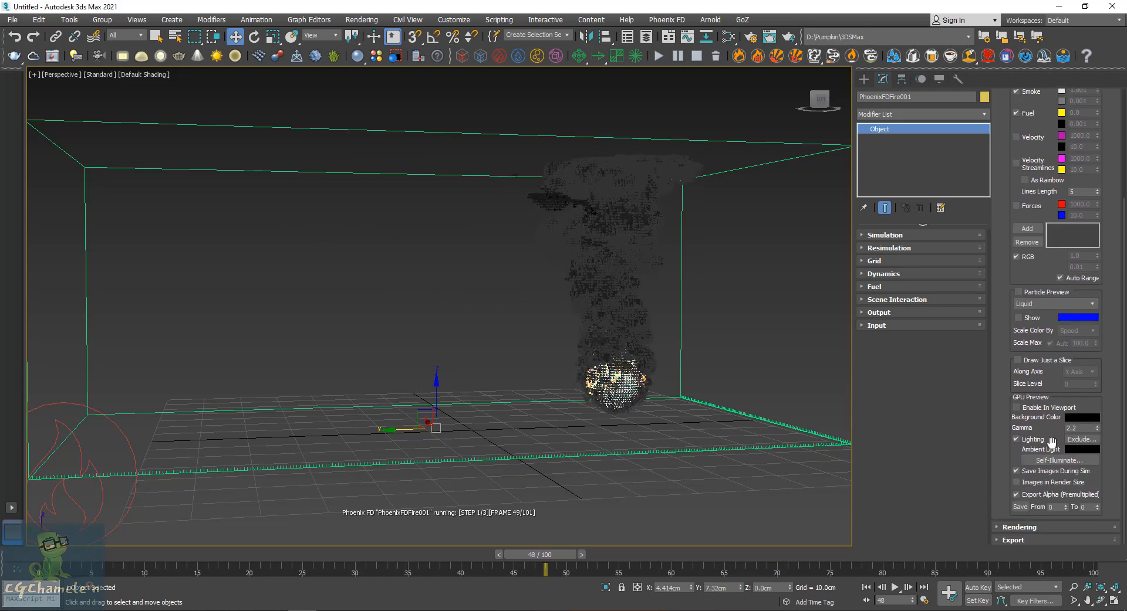
click(1017, 408)
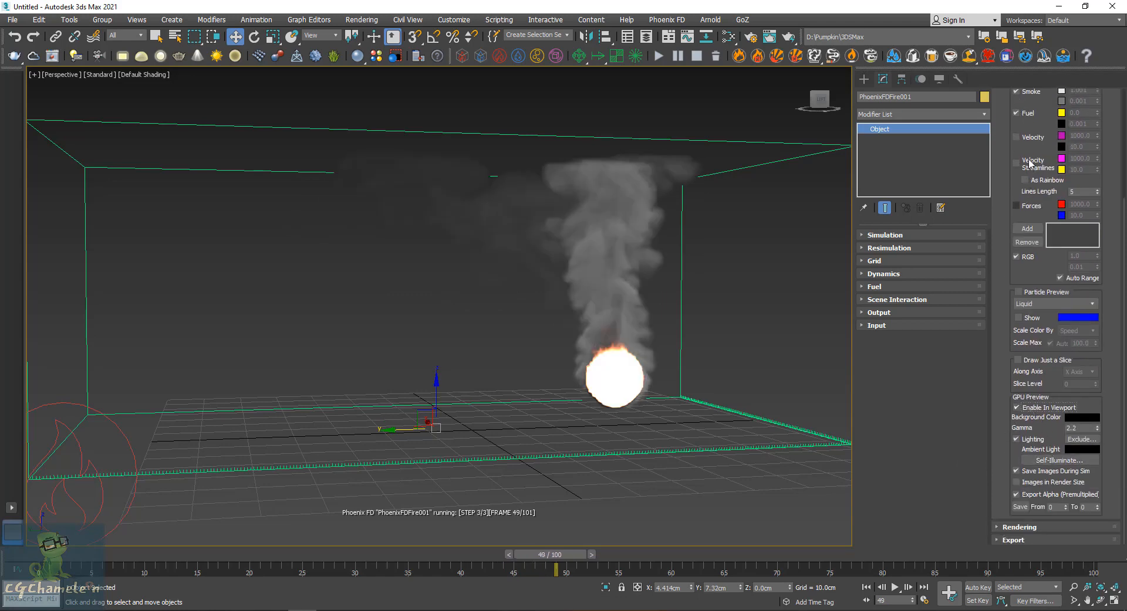
Step: Switch from the Preview settings to the Rendering settings, and pause the running simulation
scroll(1028, 163, up, 8)
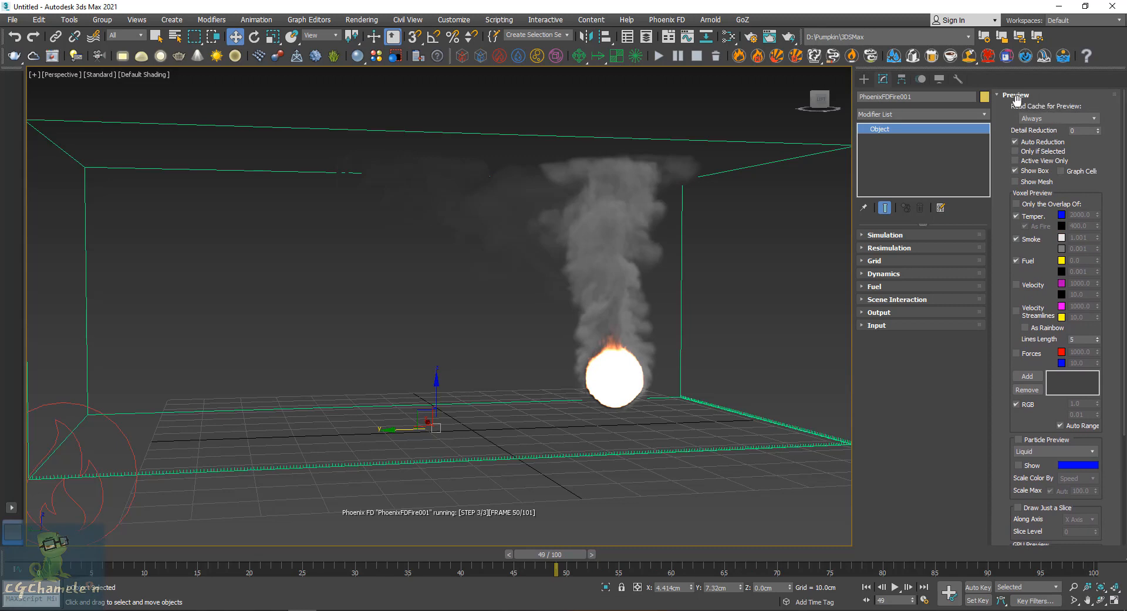
click(1016, 96)
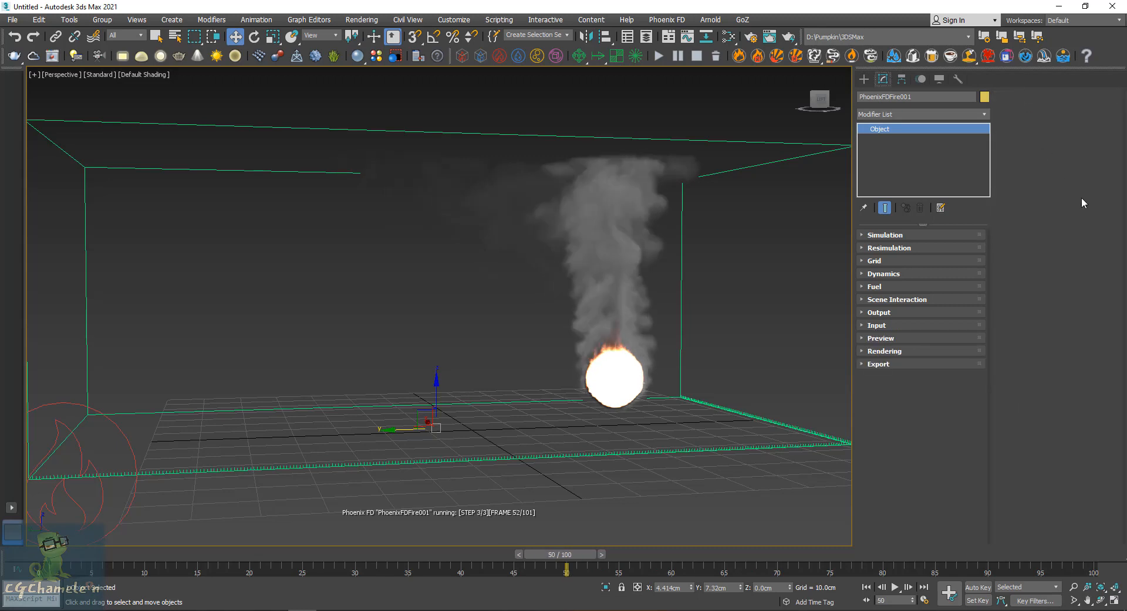
click(884, 351)
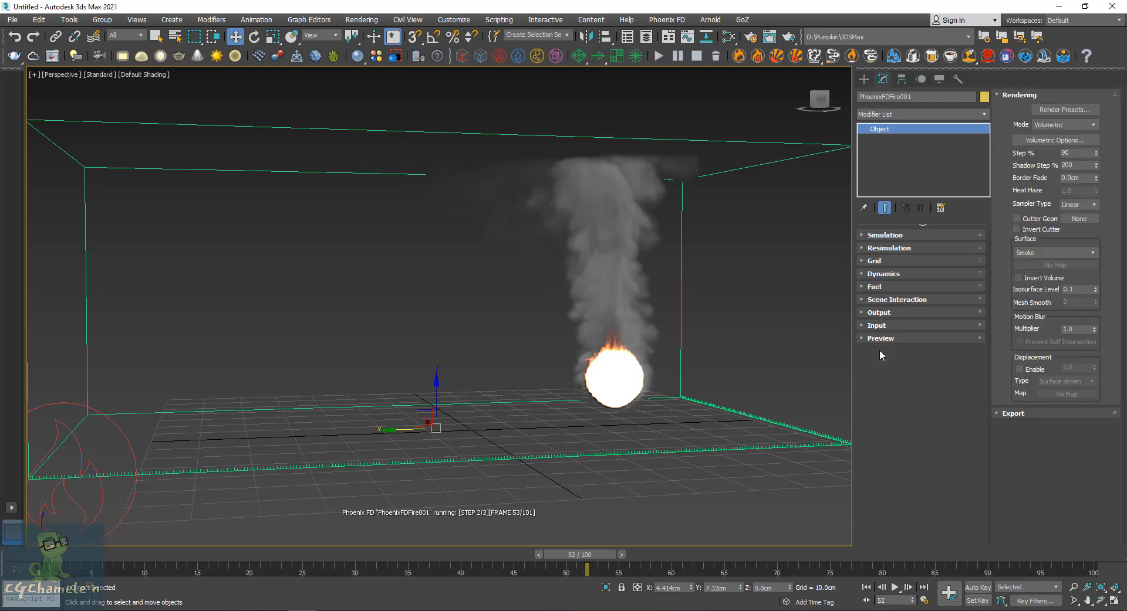
click(677, 56)
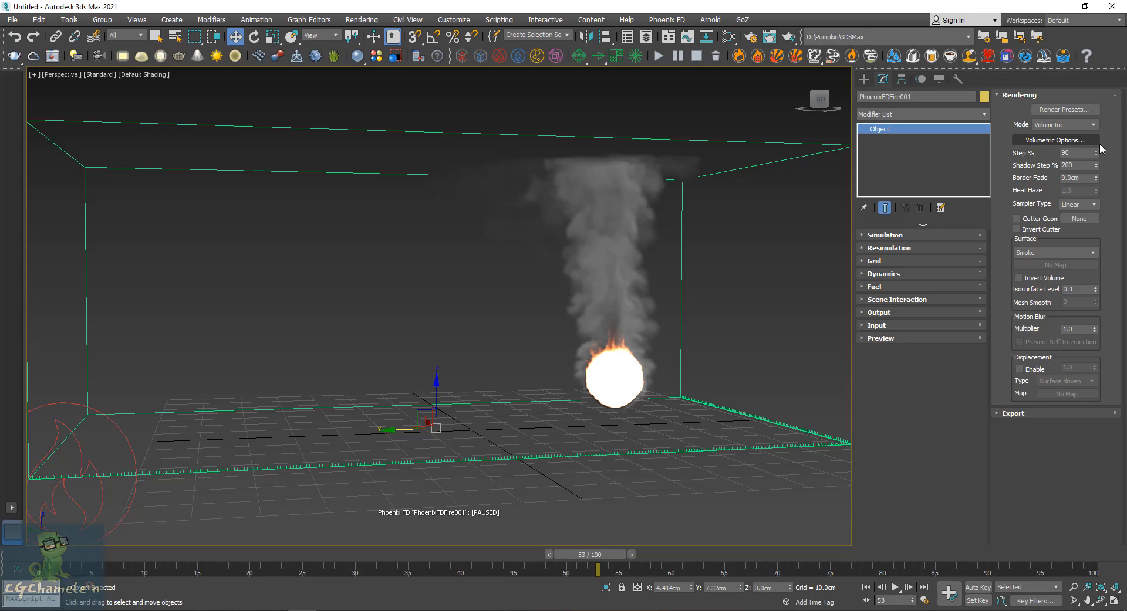
Step: Decline the automatic renderer change, and set the production renderer to V-Ray 5, hotfix 2 in the render setup
click(864, 78)
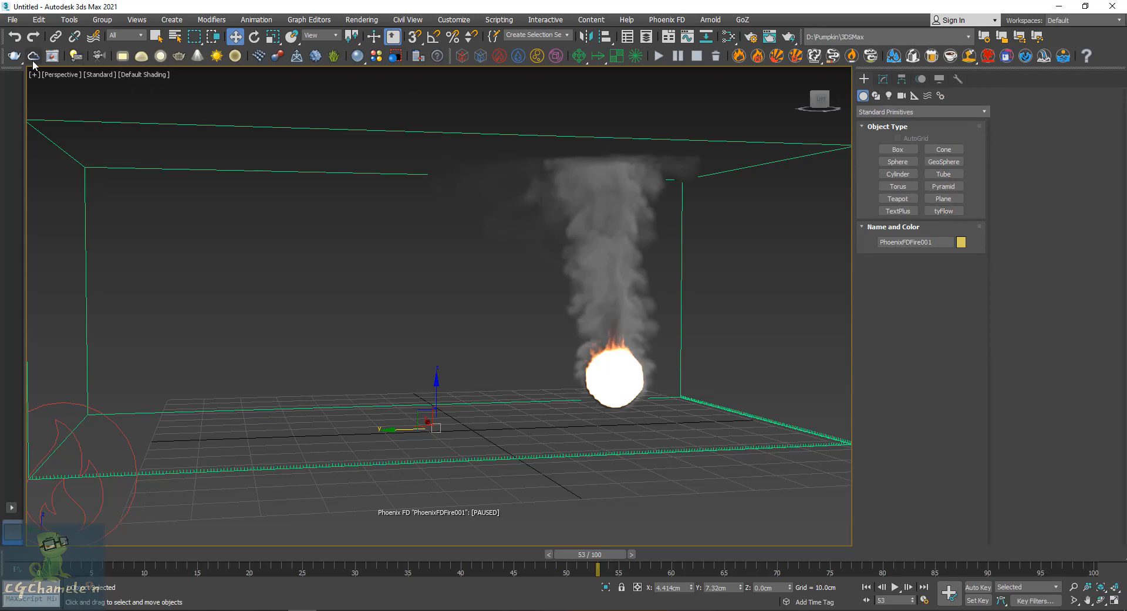
click(296, 57)
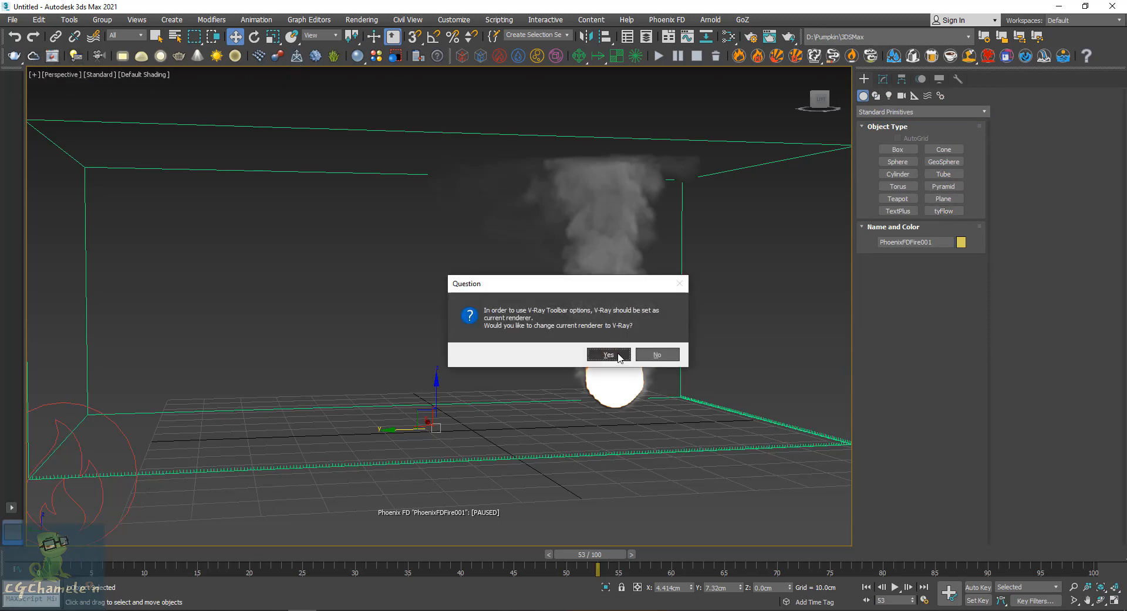
click(657, 355)
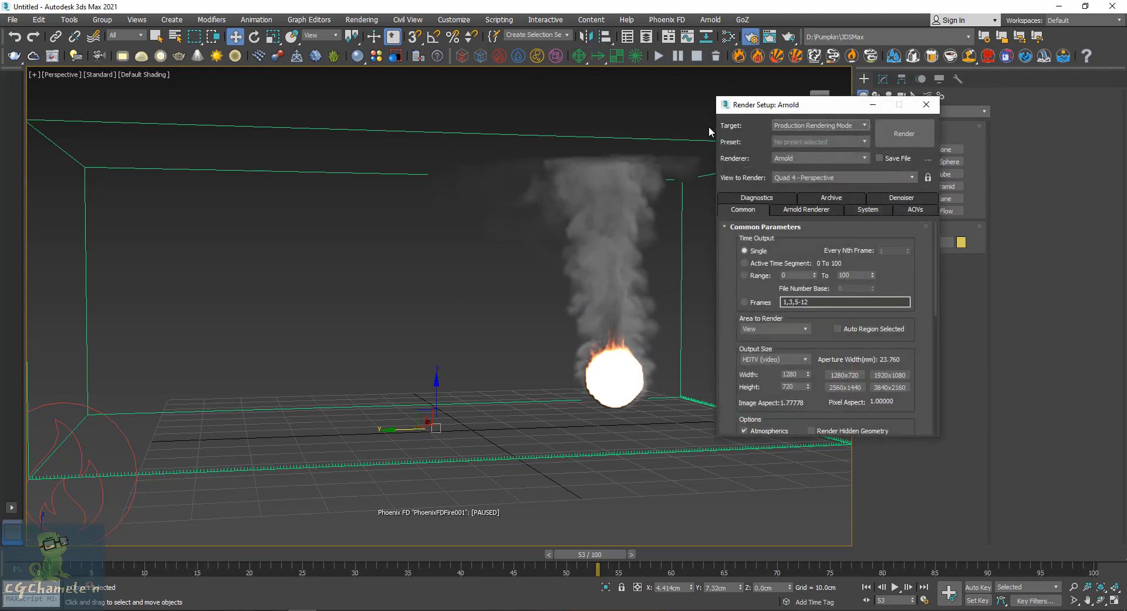
click(814, 163)
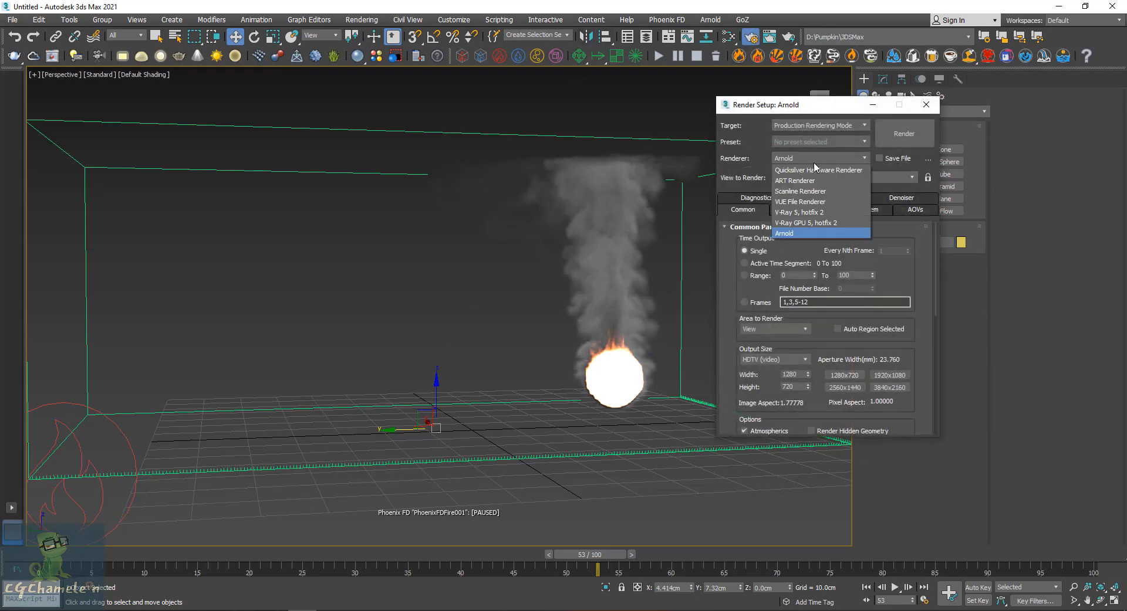
click(820, 212)
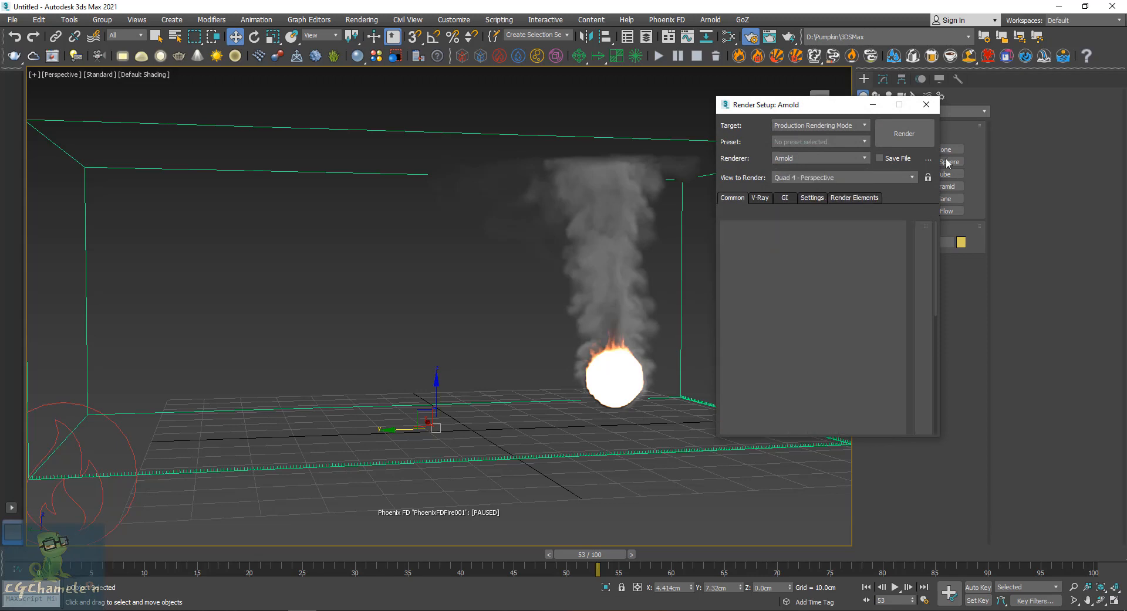
click(926, 105)
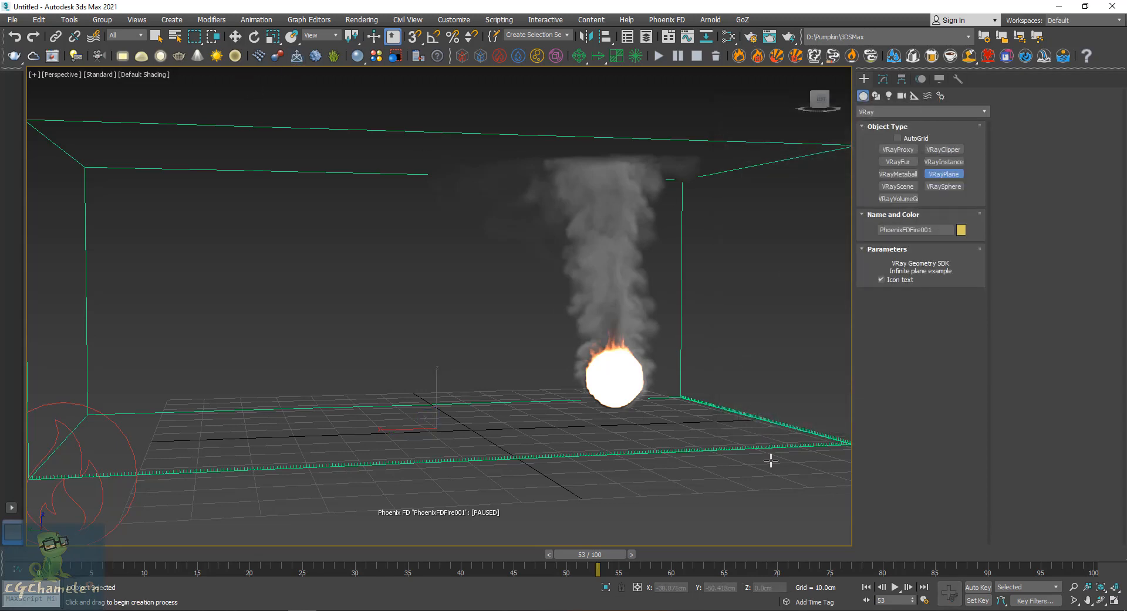
Step: Place a VRayPlane as an infinite ground plane in front of the simulator box, and open its parameters
click(768, 460)
scroll(717, 493, down, 3)
alt+middle_drag(717, 493, 740, 516)
right_click(739, 517)
alt+middle_drag(728, 399, 753, 360)
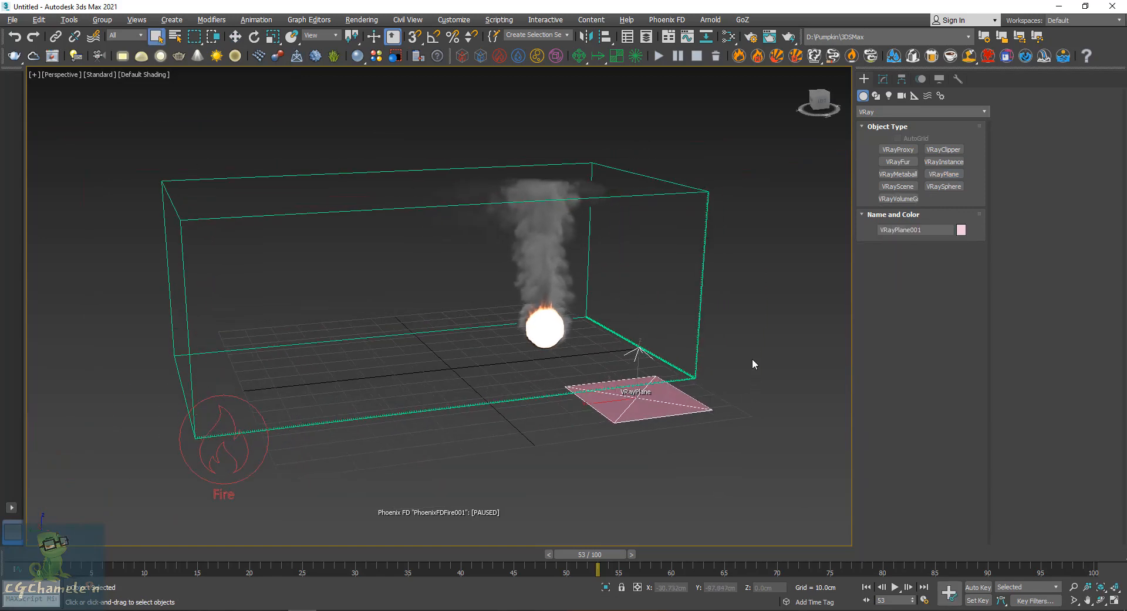
click(883, 78)
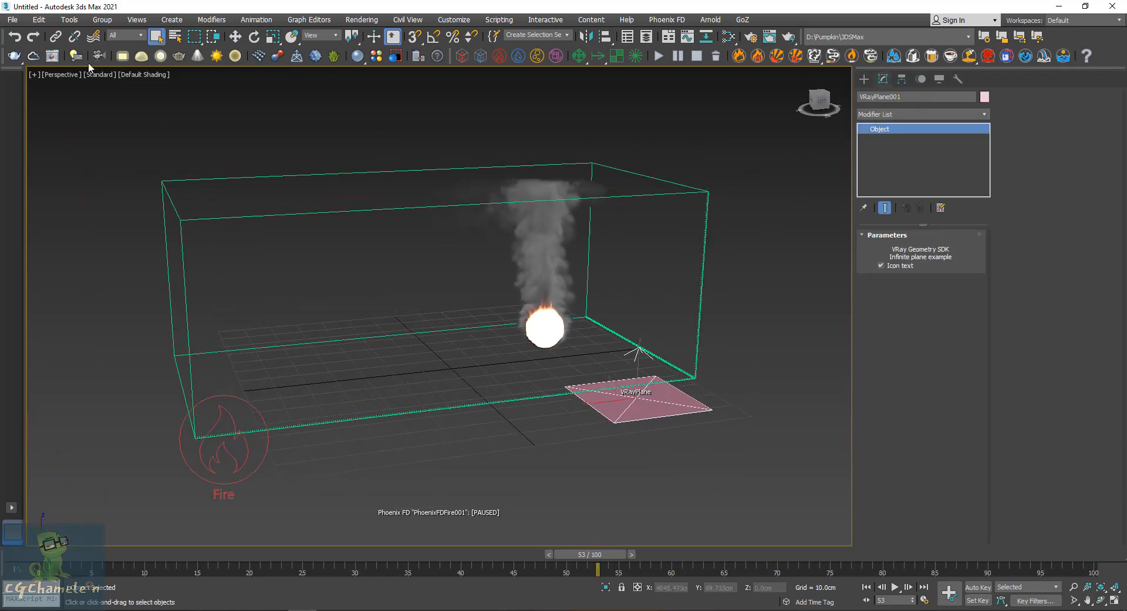
Step: Render the perspective view at frame 53 in the V-Ray Frame Buffer, acknowledging the Phoenix FD warning
click(52, 57)
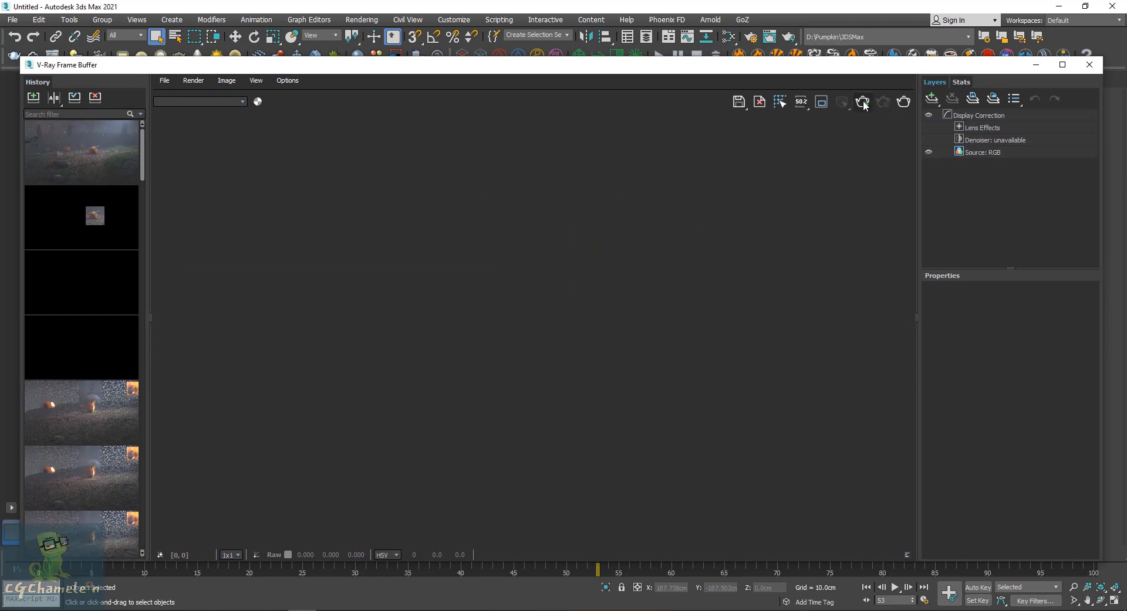
mouse_move(878, 72)
mouse_down()
mouse_move(538, 88)
mouse_move(530, 59)
mouse_move(578, 78)
mouse_move(820, 98)
mouse_move(874, 56)
mouse_up()
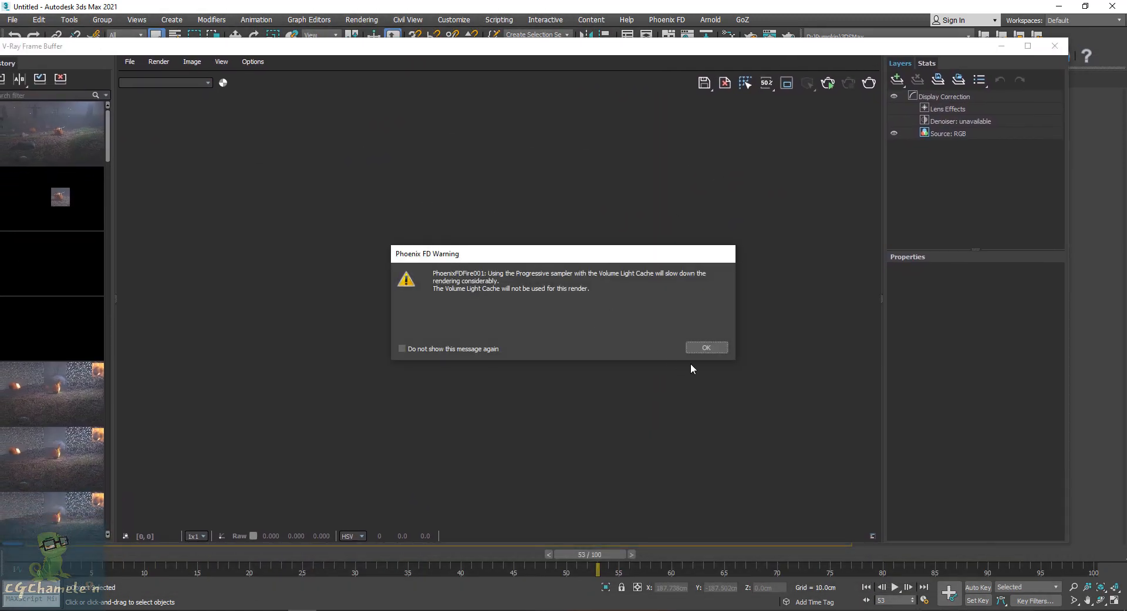
click(707, 349)
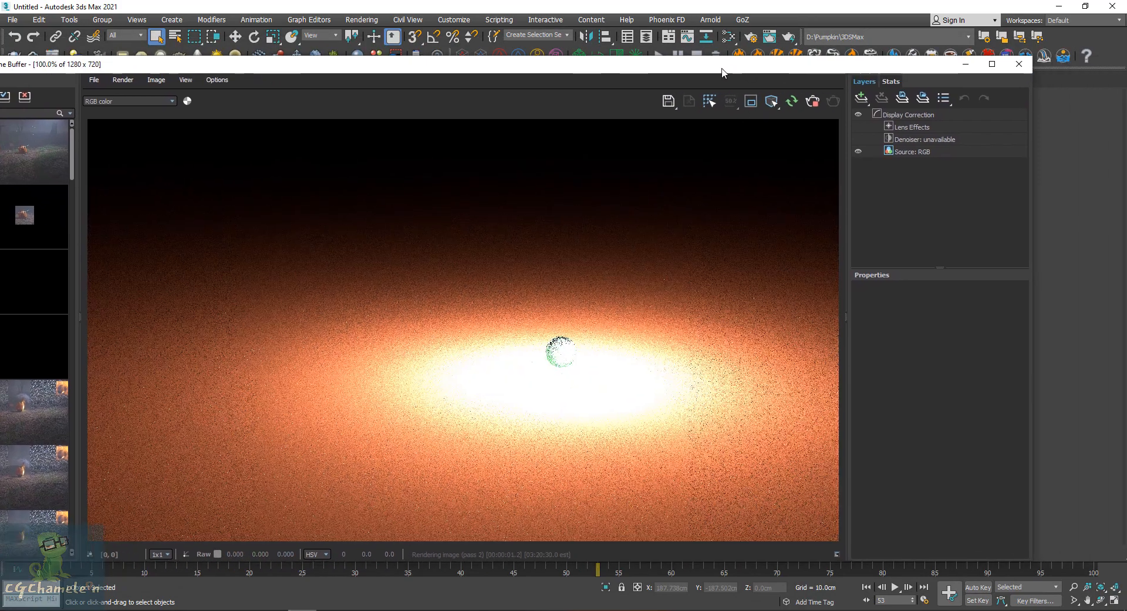
Step: Examine the burning sphere in the rendered image up close, and stop the render
drag(722, 72, 585, 75)
scroll(473, 351, up, 2)
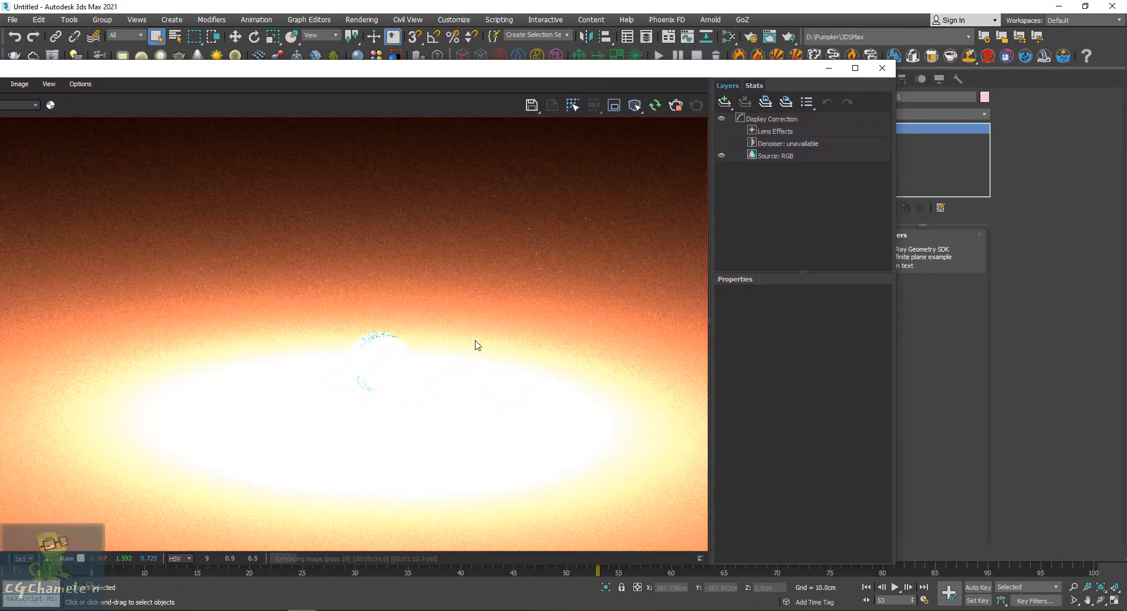
drag(669, 75, 431, 44)
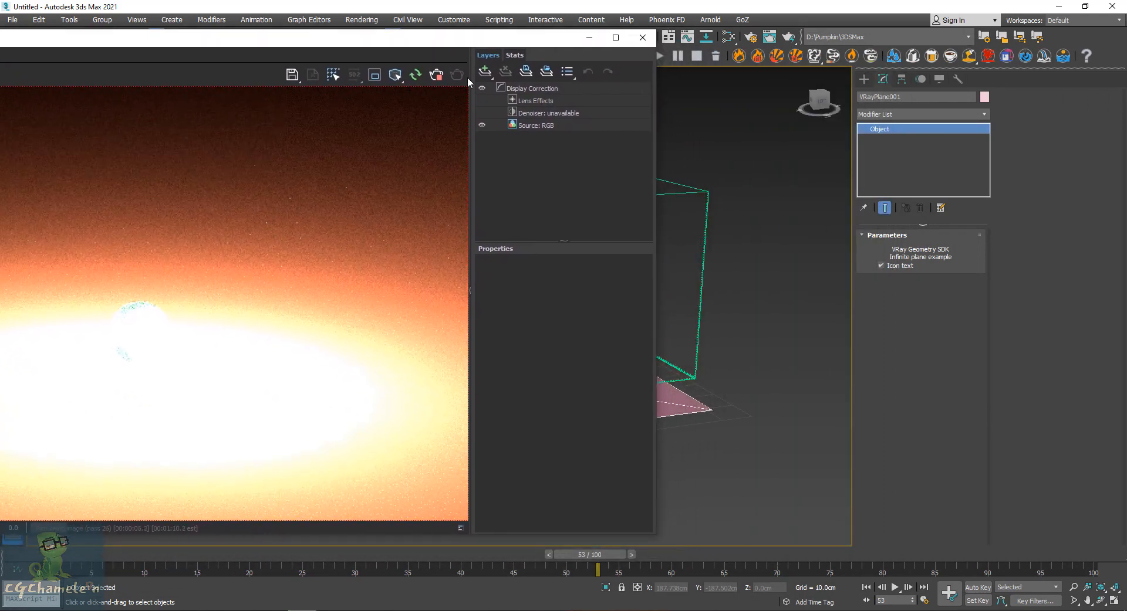
click(436, 75)
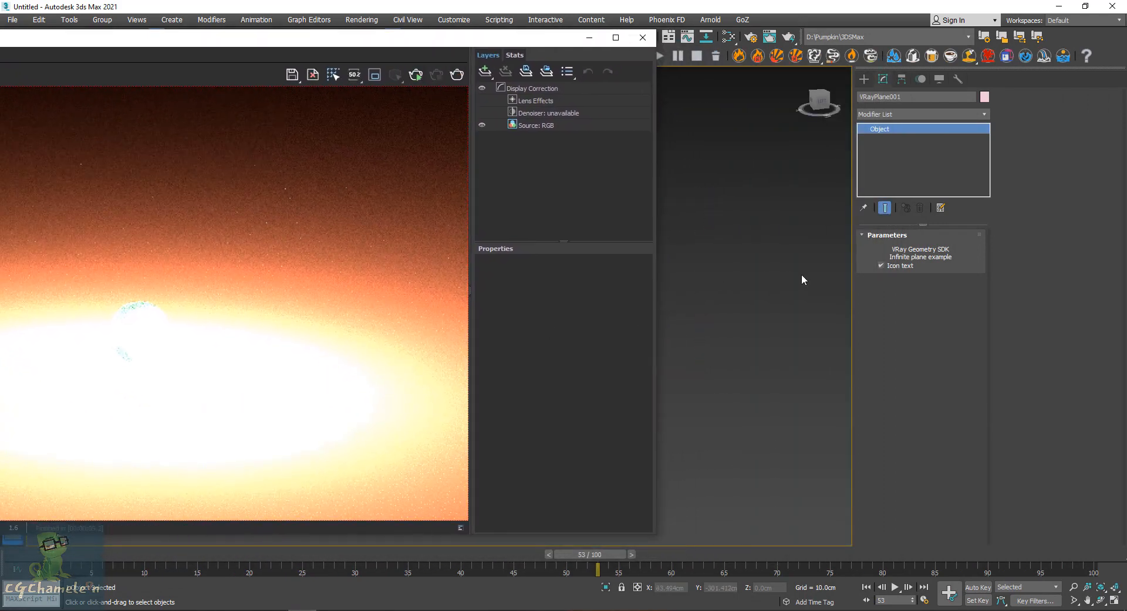
Step: Select the fire simulator and render only a region around the burning sphere, acknowledging the Phoenix FD warning
drag(473, 40, 246, 55)
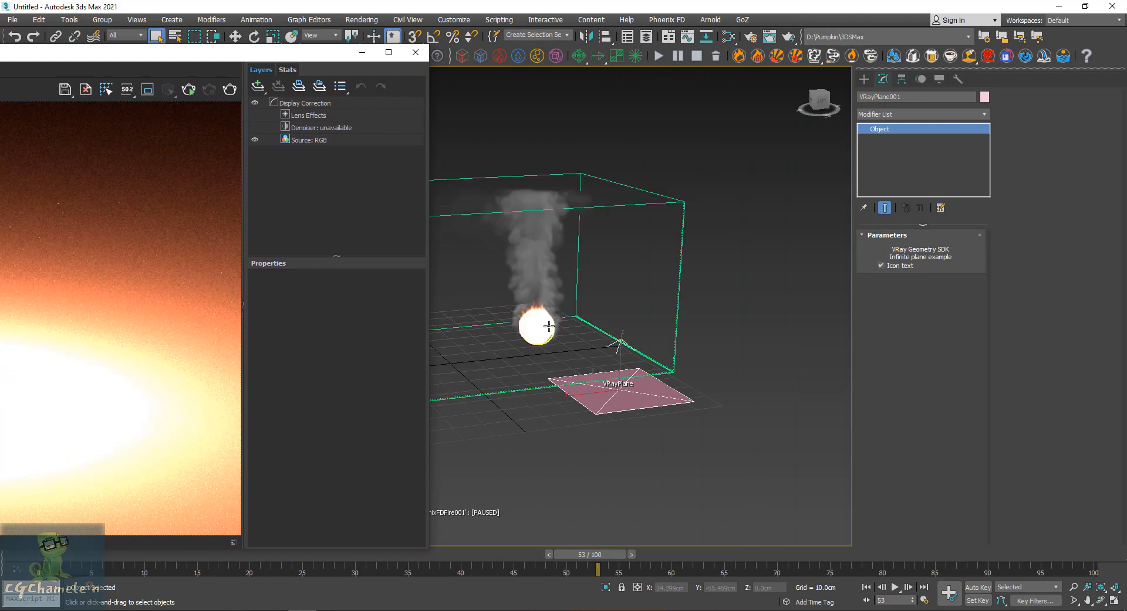
click(781, 144)
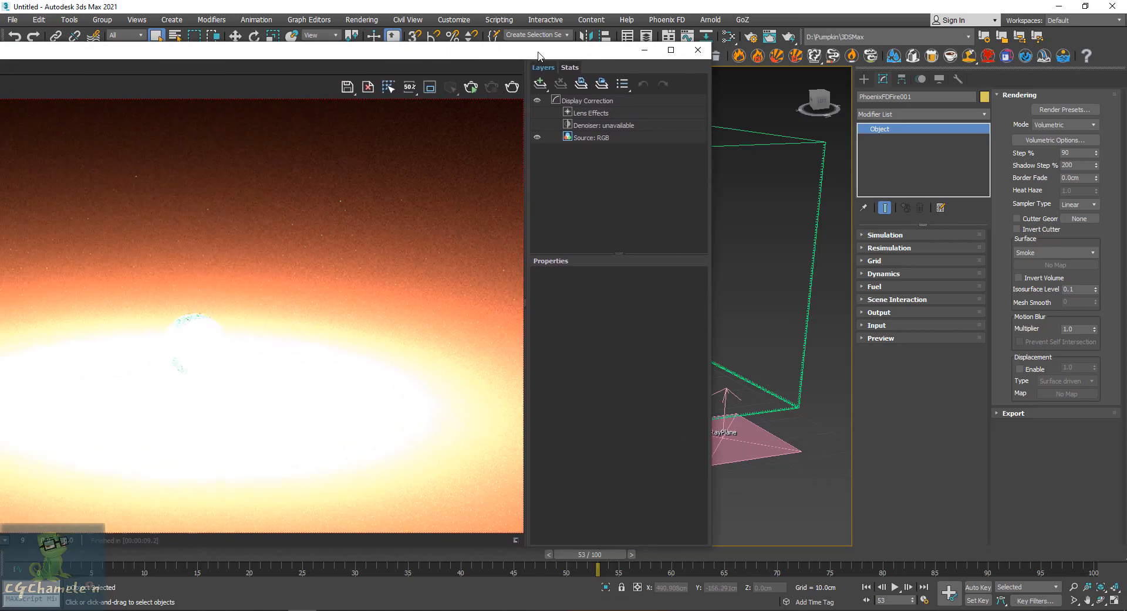
click(439, 88)
drag(117, 213, 287, 413)
click(520, 90)
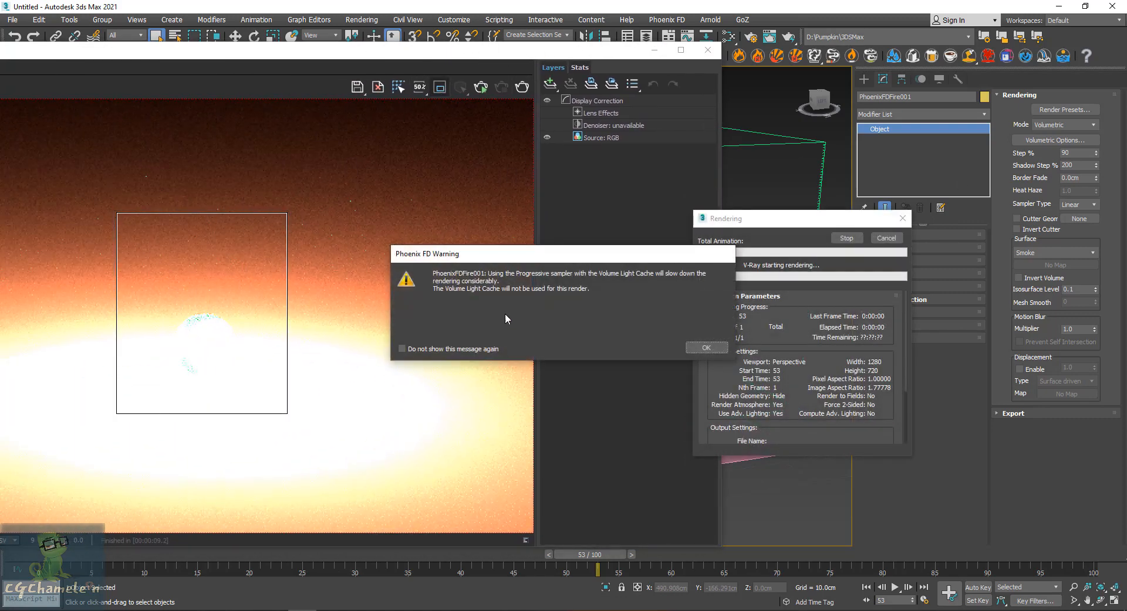
click(471, 351)
click(706, 348)
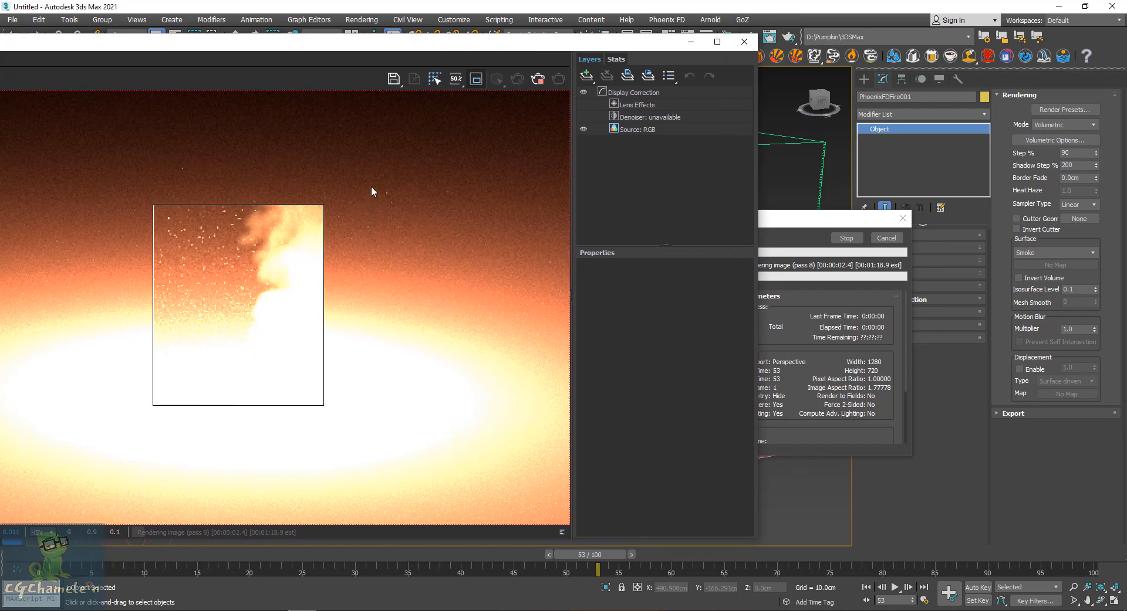
Step: Redraw the render region to enclose the whole sphere and its smoke, re-render it, and stop the render
drag(371, 185, 203, 423)
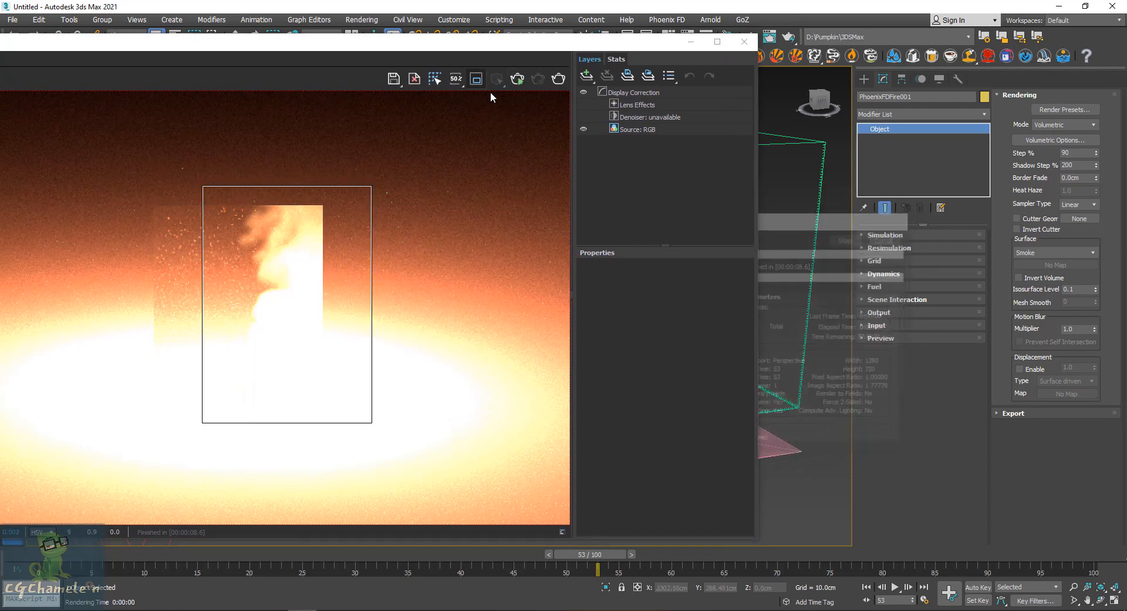
drag(570, 50, 518, 35)
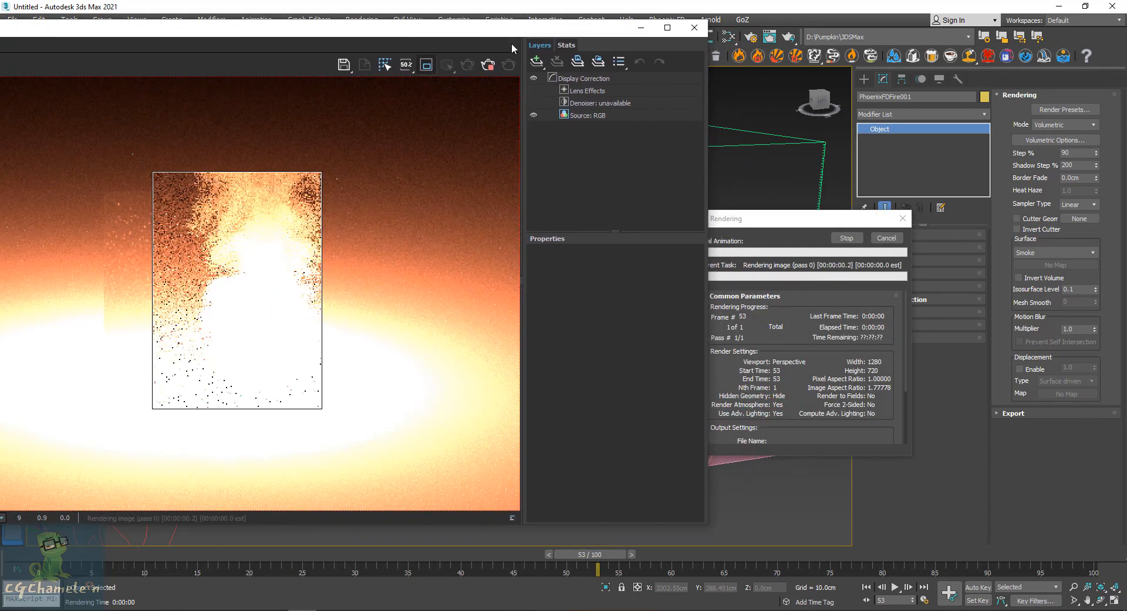
click(487, 66)
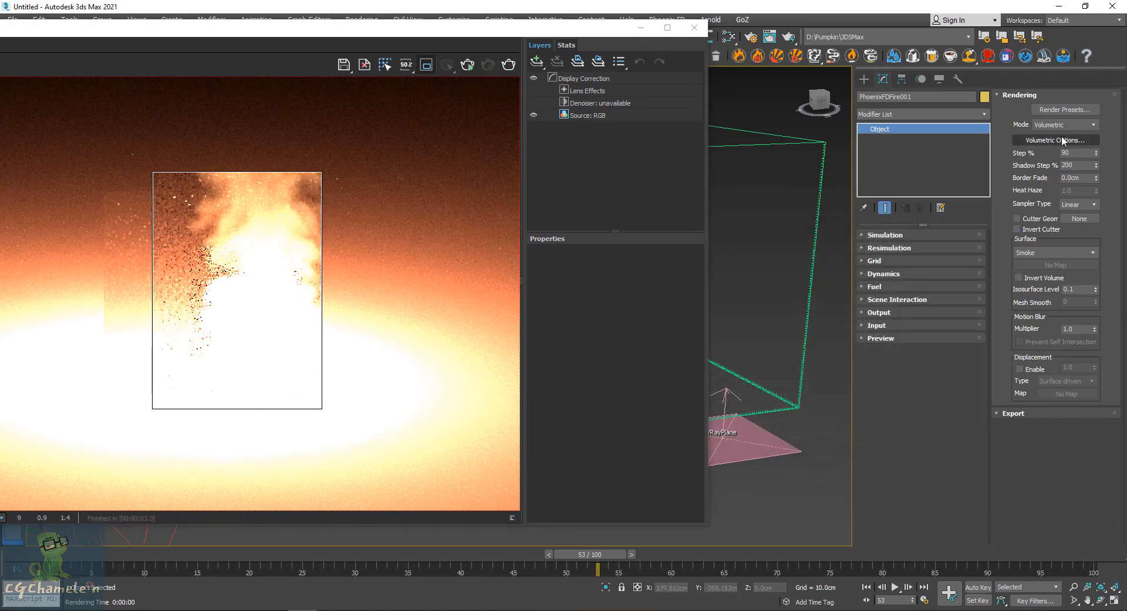
Step: Open the simulator's Volumetric Render Settings and review the Fire, Smoke Color and Smoke Opacity sections
click(1027, 141)
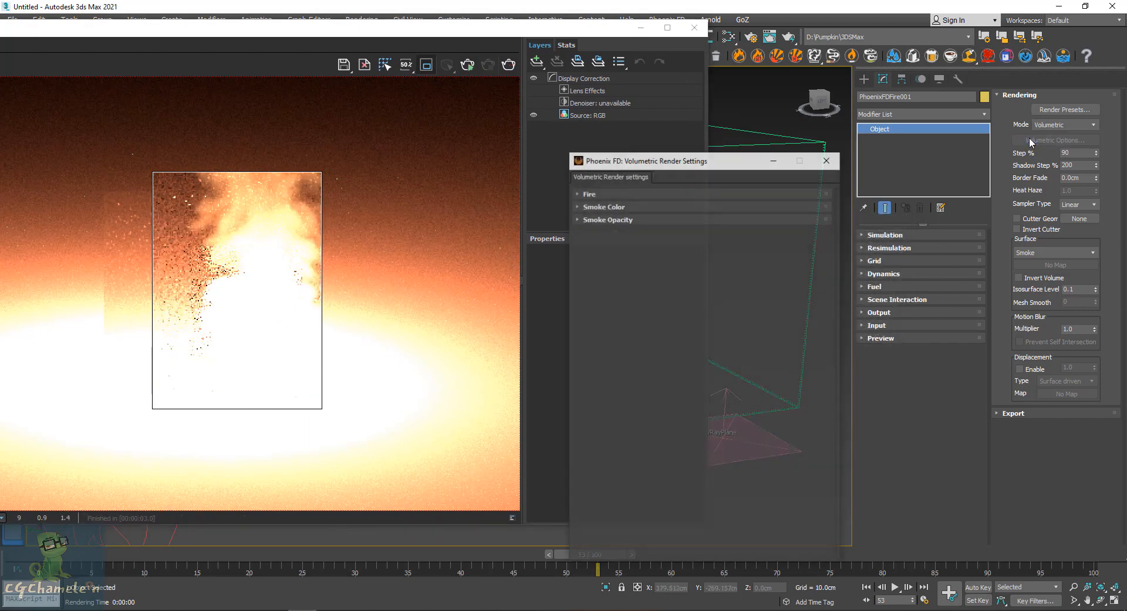
click(606, 195)
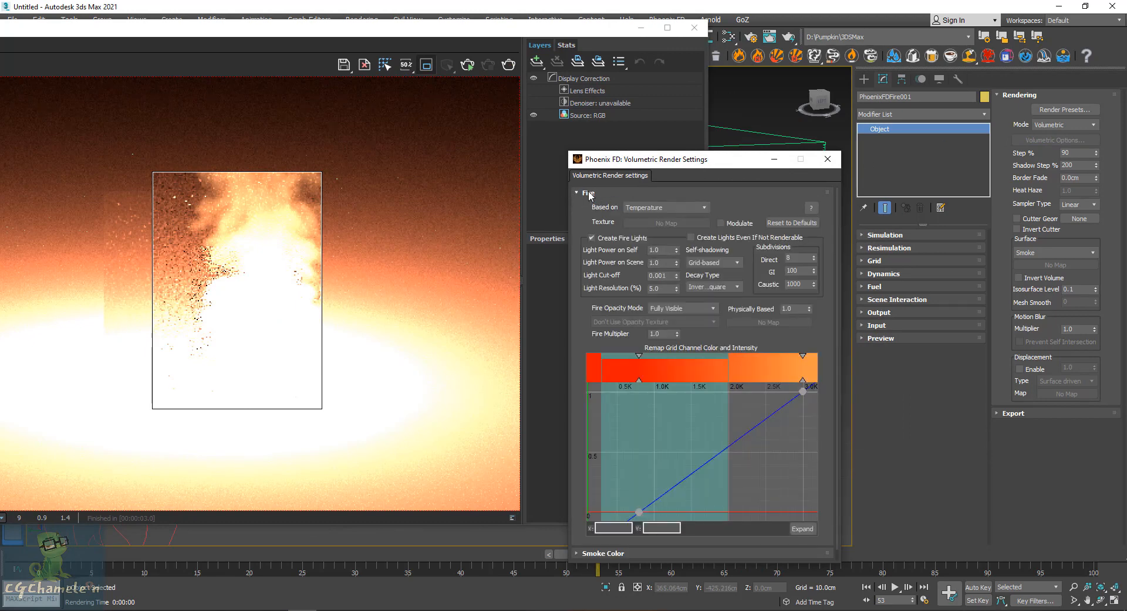
click(589, 193)
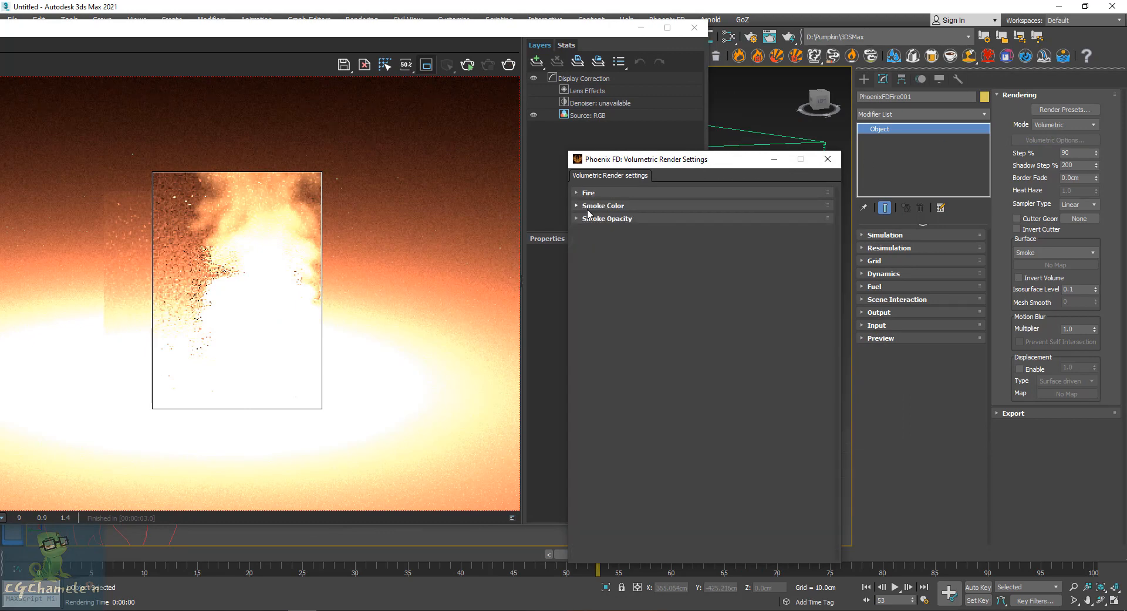
click(590, 206)
click(590, 207)
click(578, 221)
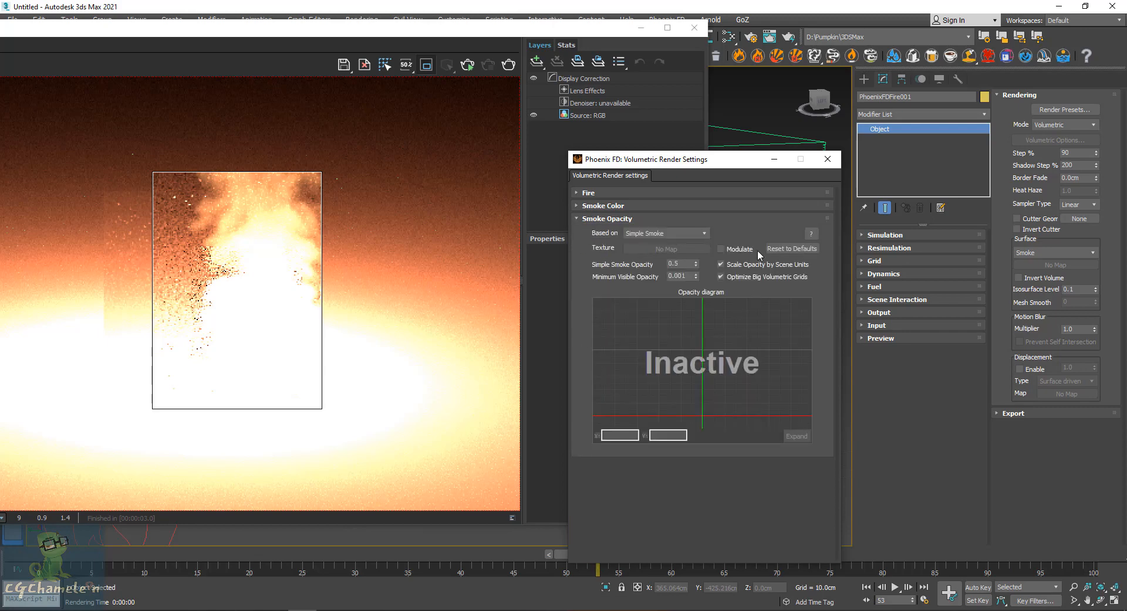
click(588, 221)
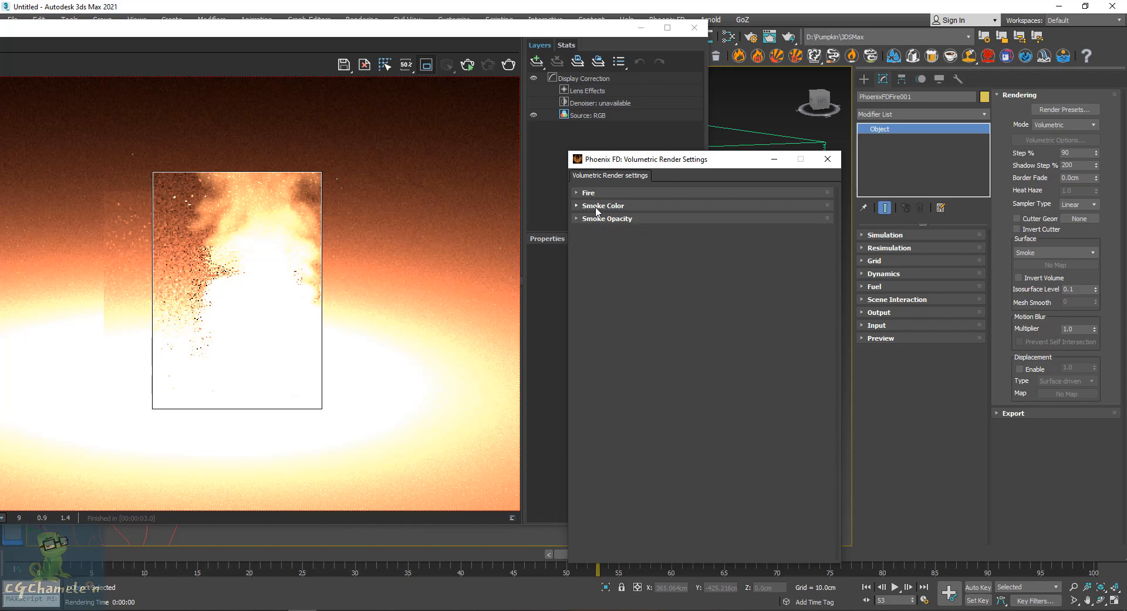
Step: Set the Fire Multiplier to 0.05 in the Fire settings, test-render the region, and stop the render
click(589, 193)
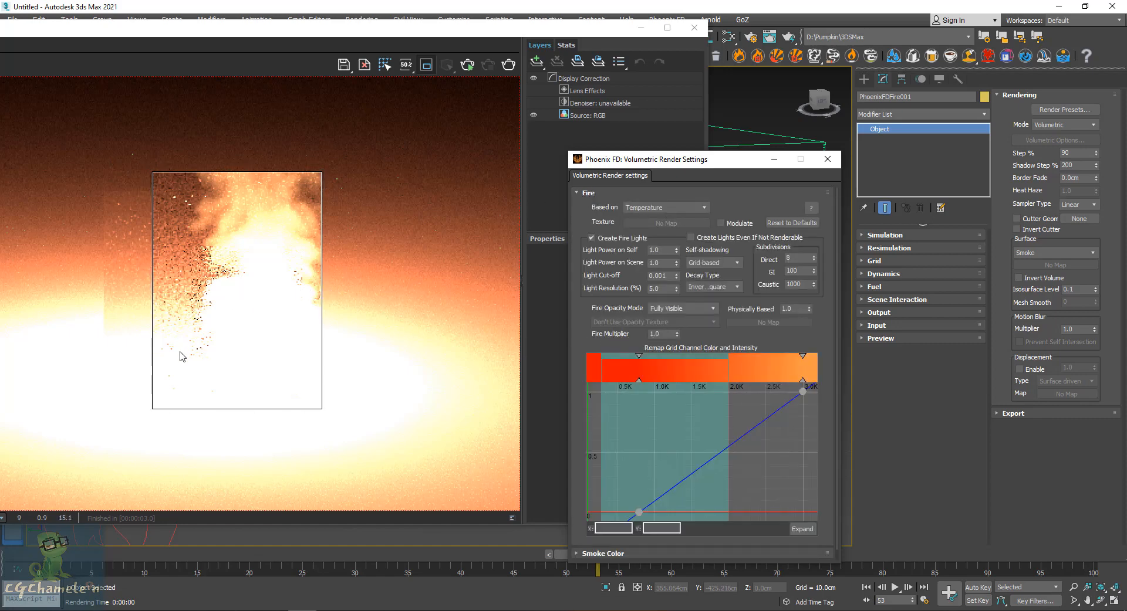
click(668, 335)
text(.)
text(01)
key(Return)
click(510, 65)
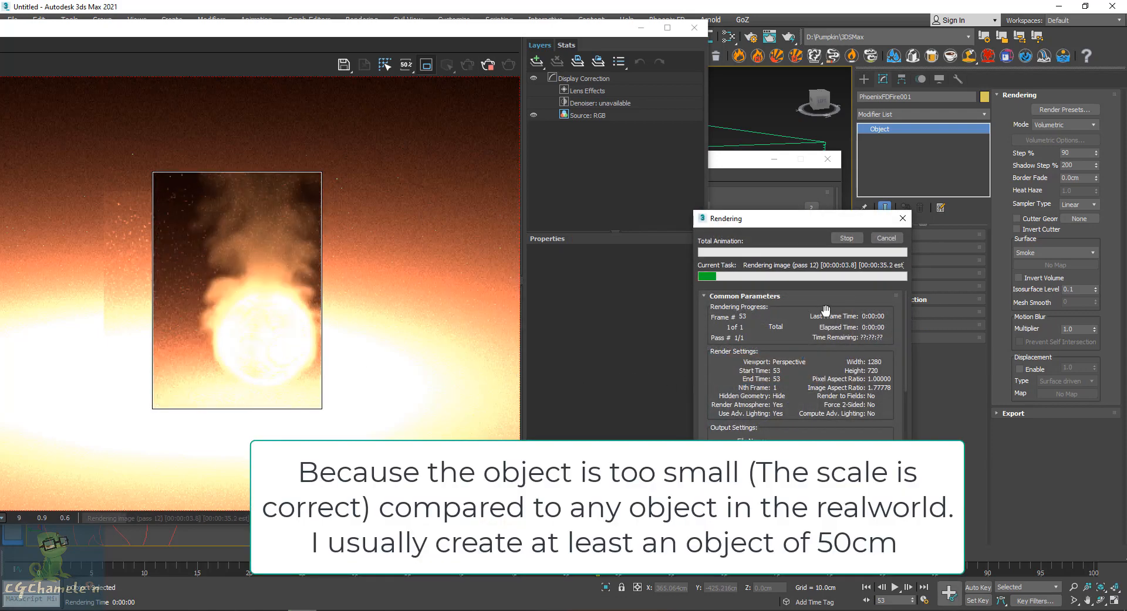
click(845, 239)
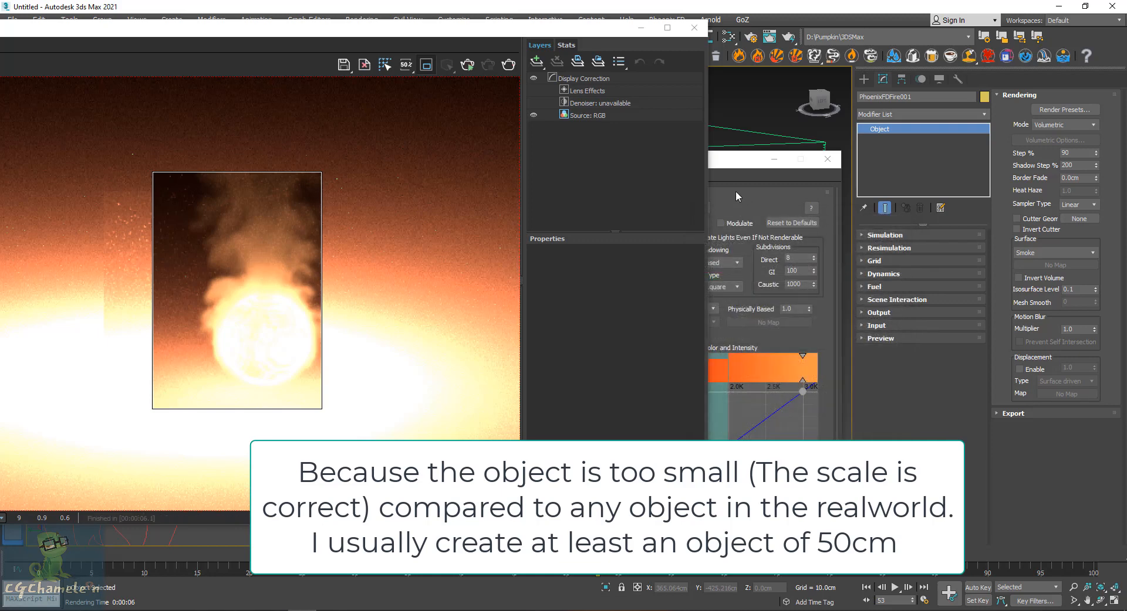
Step: Set the Fire Multiplier to 0.01, re-render the region to check the sphere's fire, and stop the render
click(588, 192)
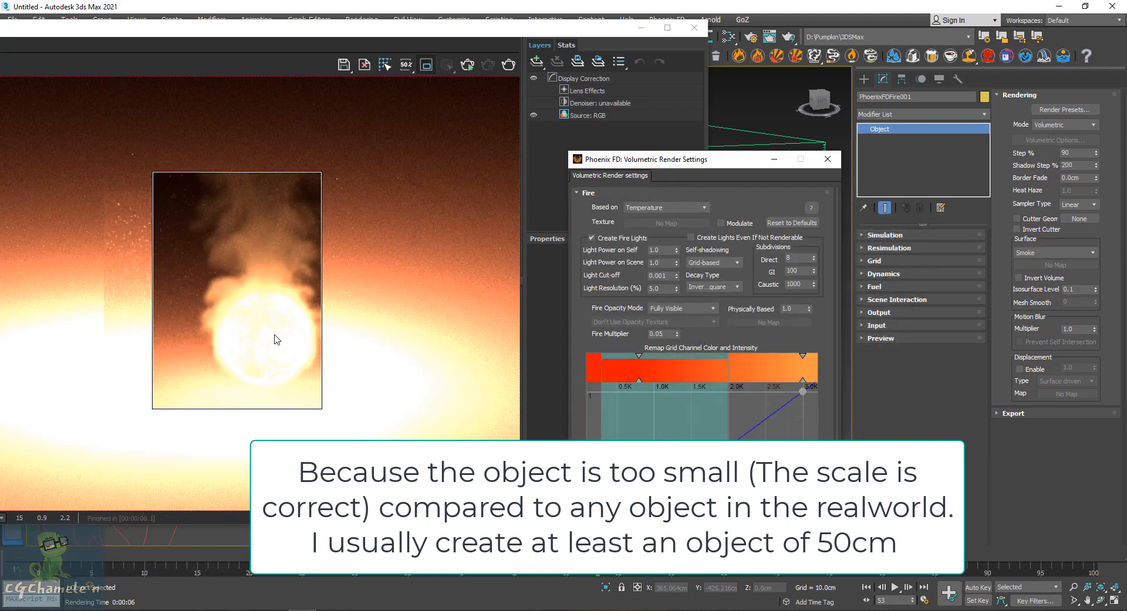
double_click(661, 334)
click(506, 64)
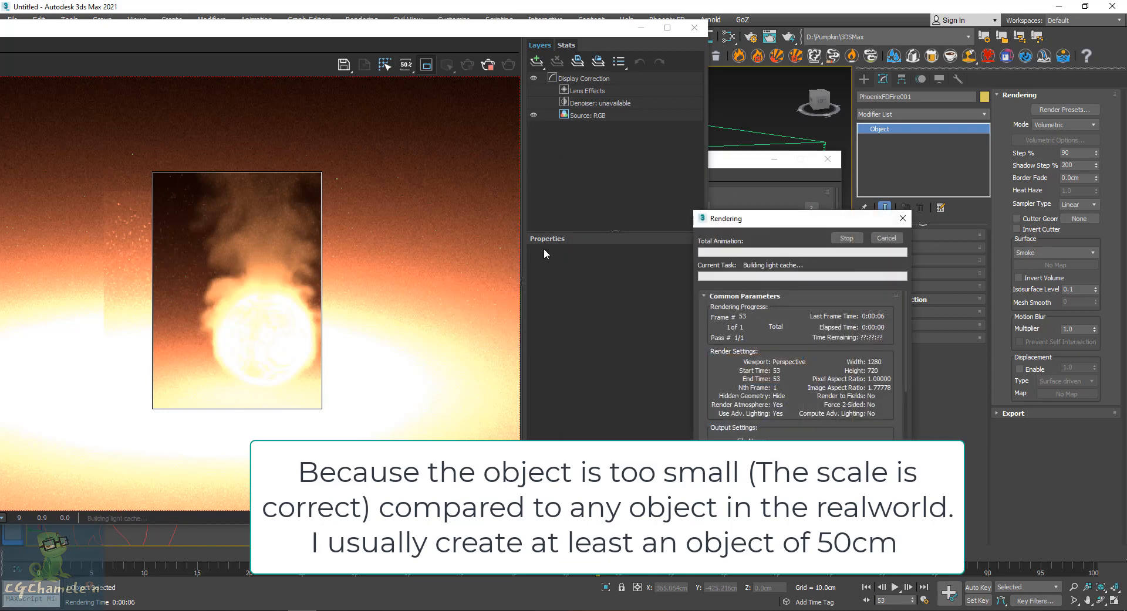
scroll(290, 349, down, 2)
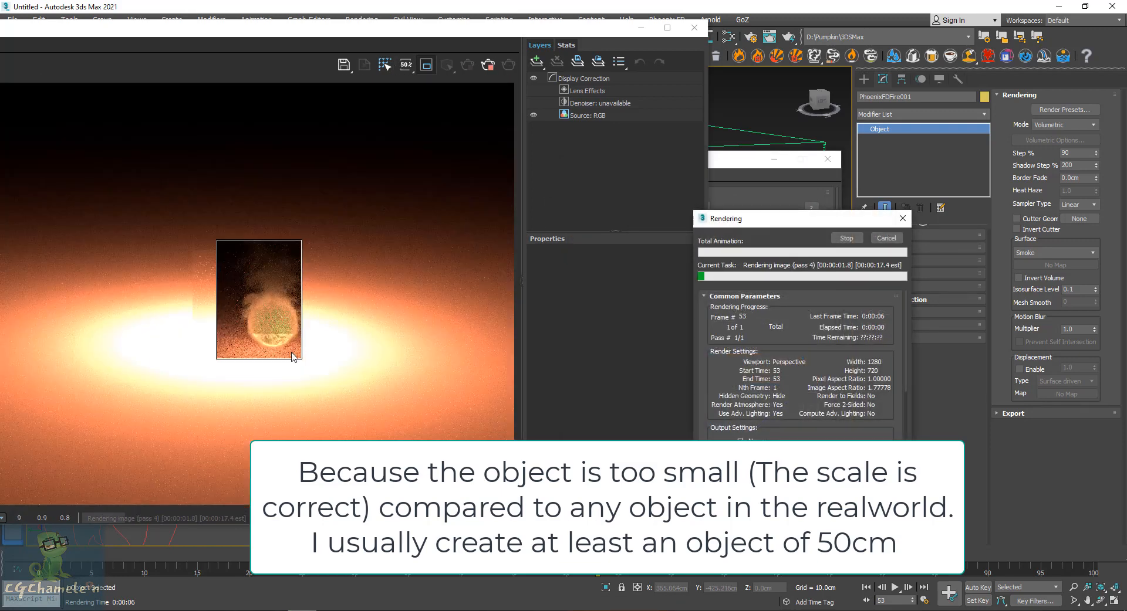
scroll(287, 339, up, 2)
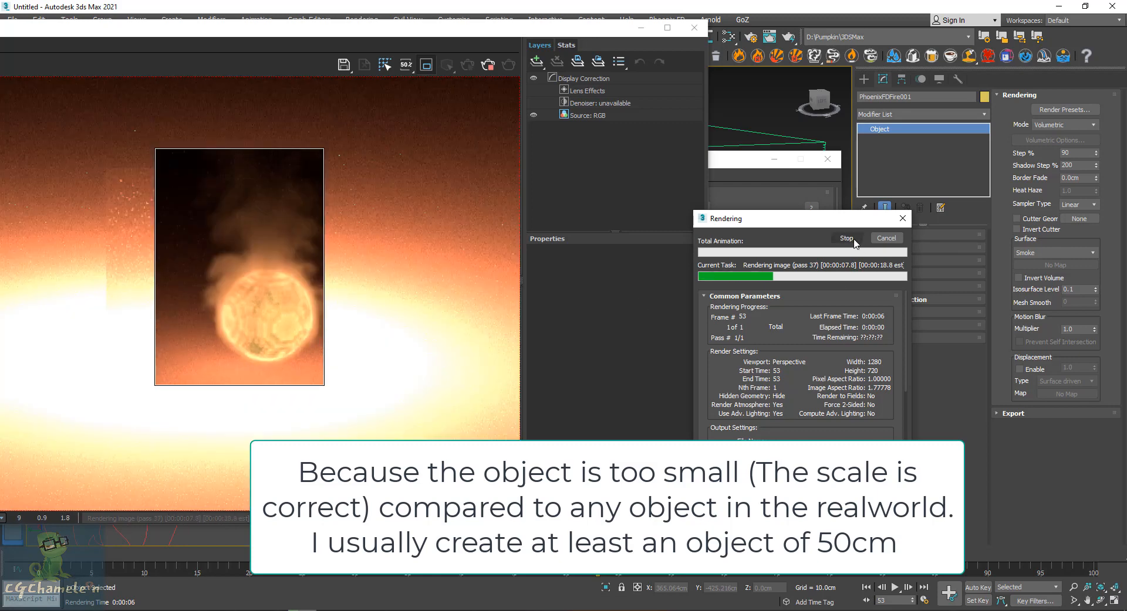
click(845, 239)
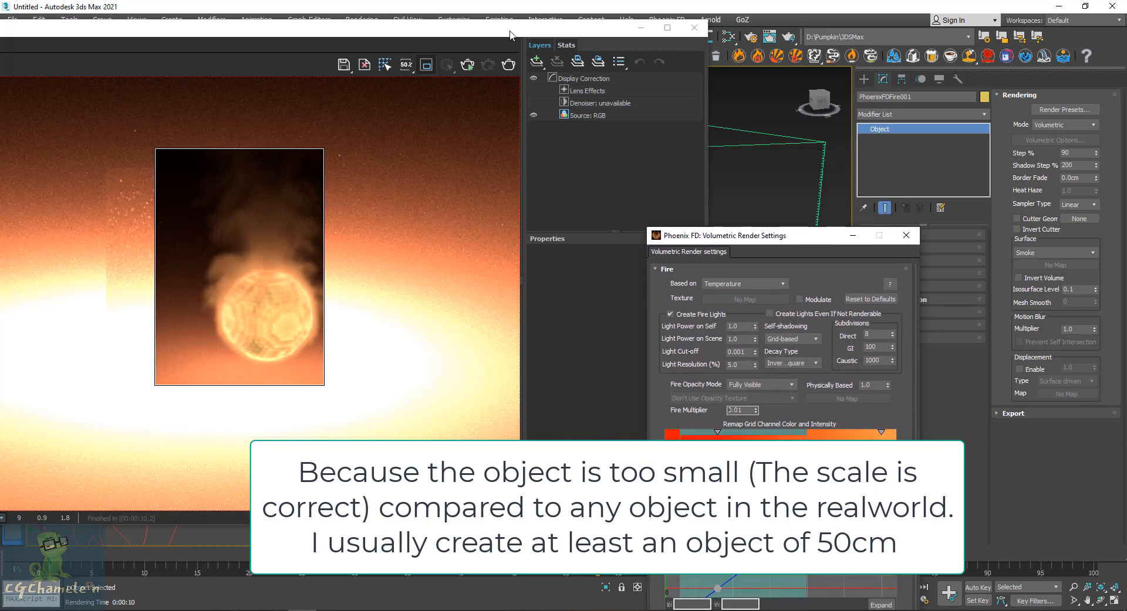
Step: Uncover the simulator in the viewport and set Cooling to 0.04 in its Dynamics settings
drag(510, 34, 301, 65)
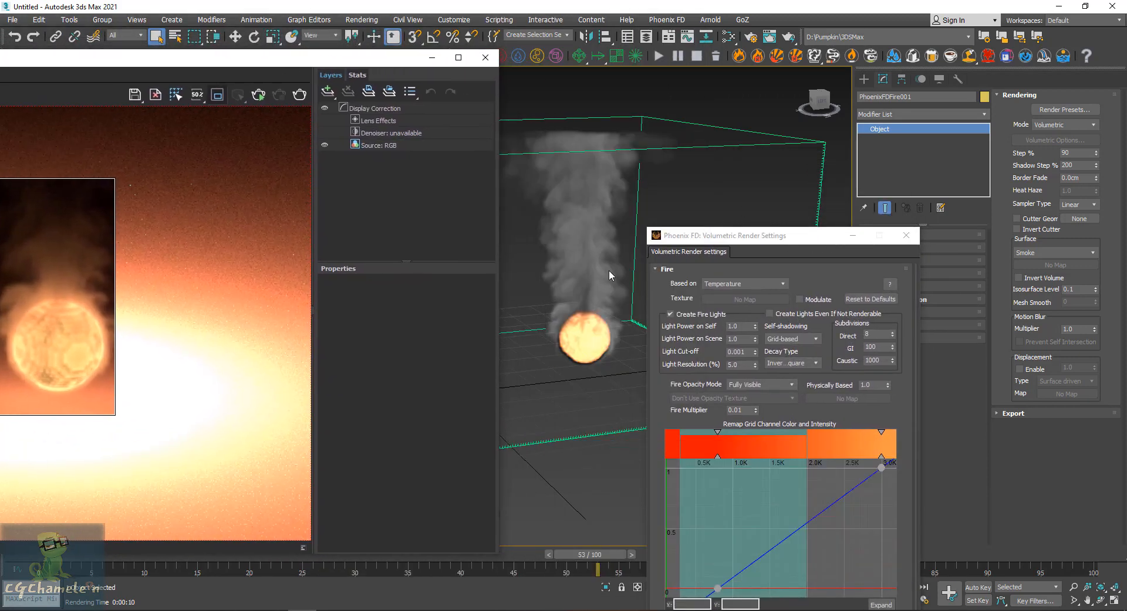
drag(752, 247, 643, 408)
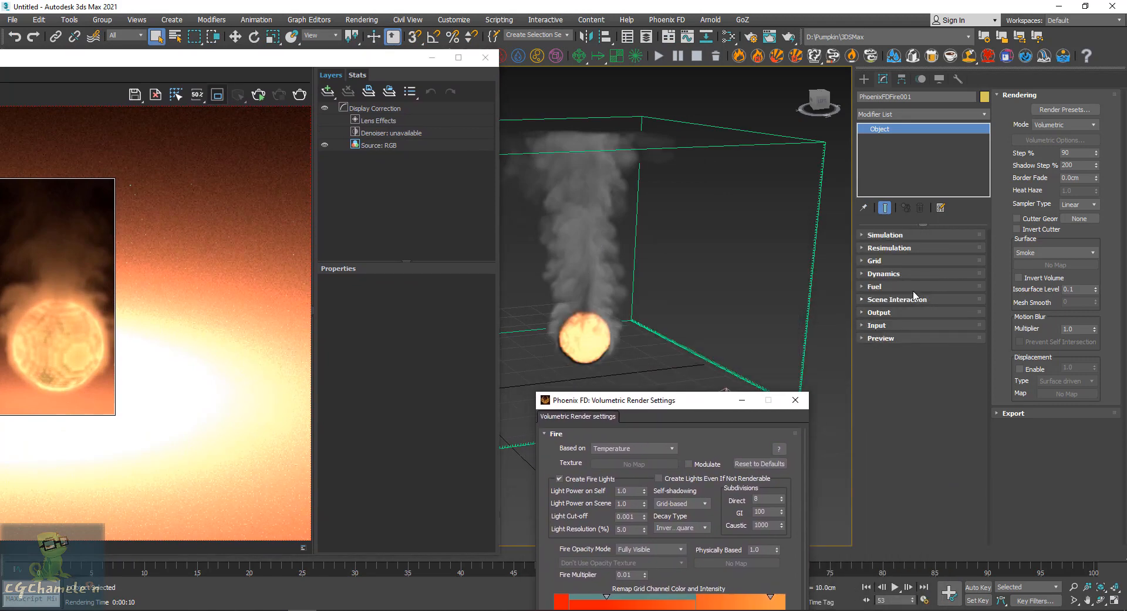
click(894, 273)
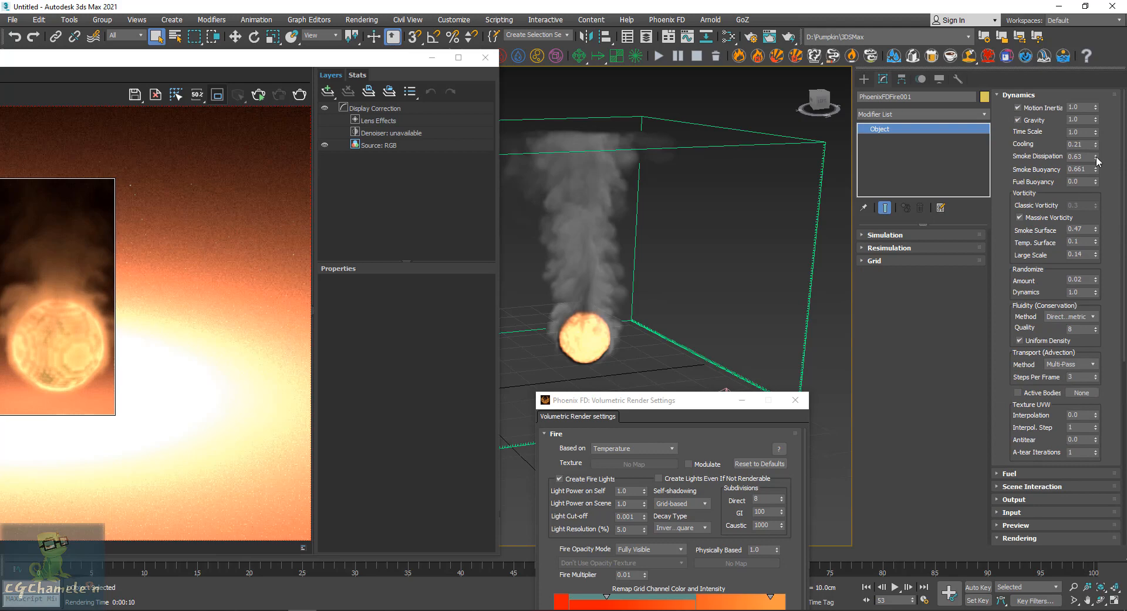
drag(1094, 146, 1095, 151)
Step: Add a point to the fire intensity curve at about 2004.6, 0.57, and close the V-Ray Frame Buffer
drag(682, 405, 697, 121)
drag(232, 58, 286, 69)
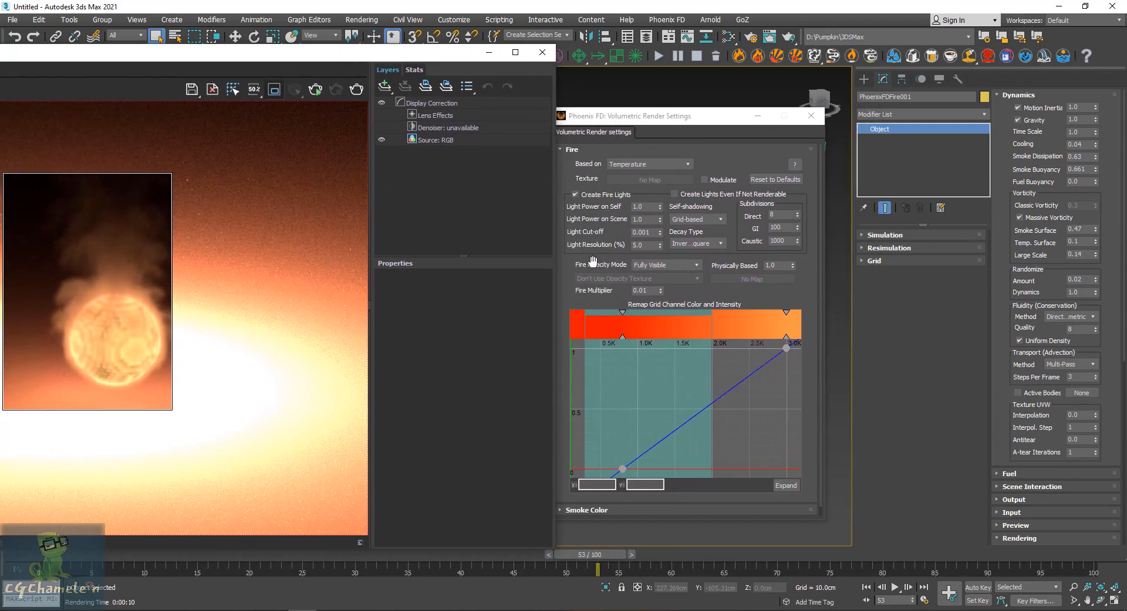
click(655, 292)
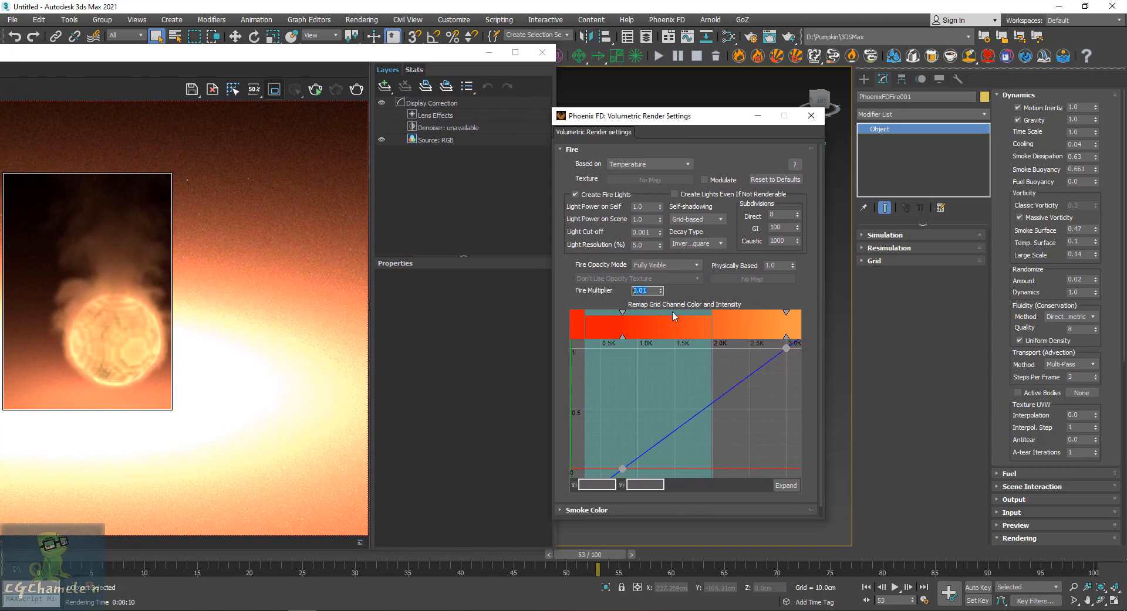
click(716, 388)
click(712, 401)
click(542, 52)
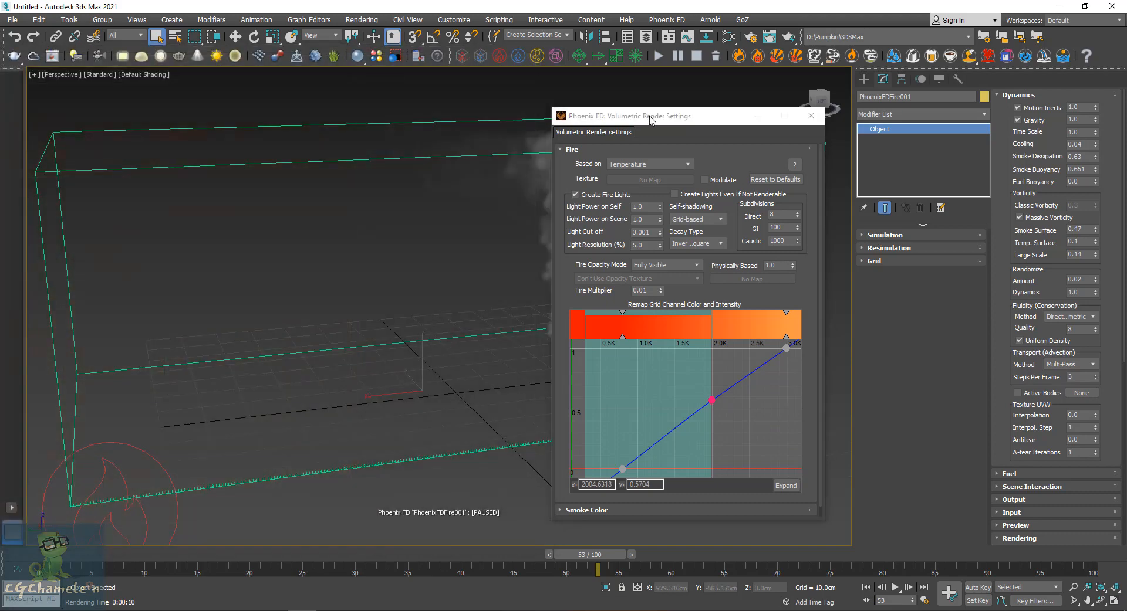
Step: Move the added intensity curve point to about 1169, 0.73, and add a second point at about 1650, 0.22
drag(674, 116, 274, 65)
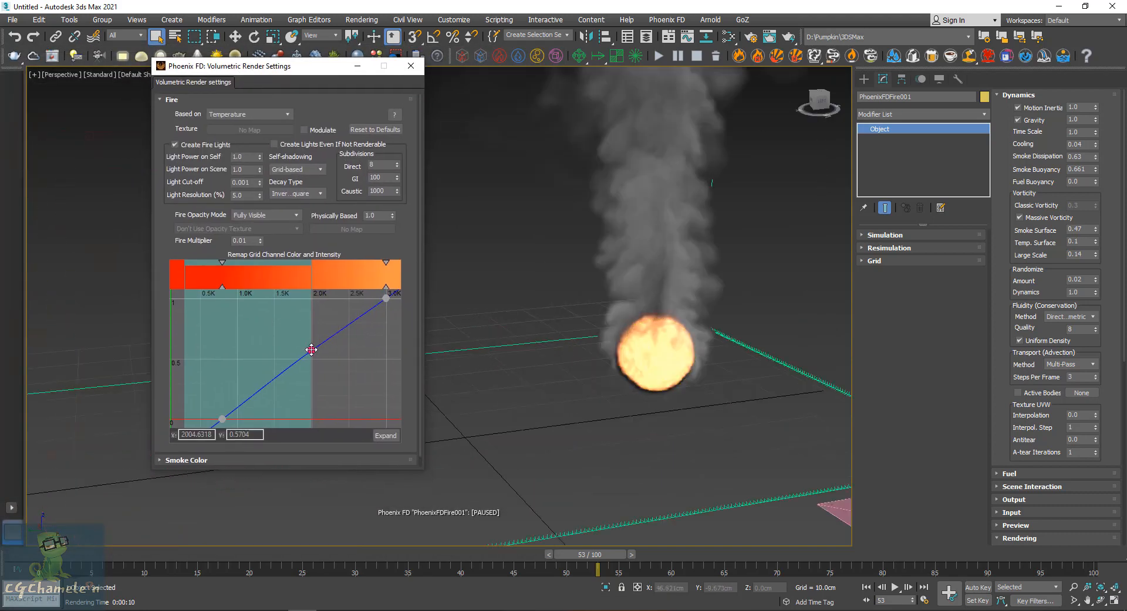
drag(311, 351, 249, 331)
double_click(262, 400)
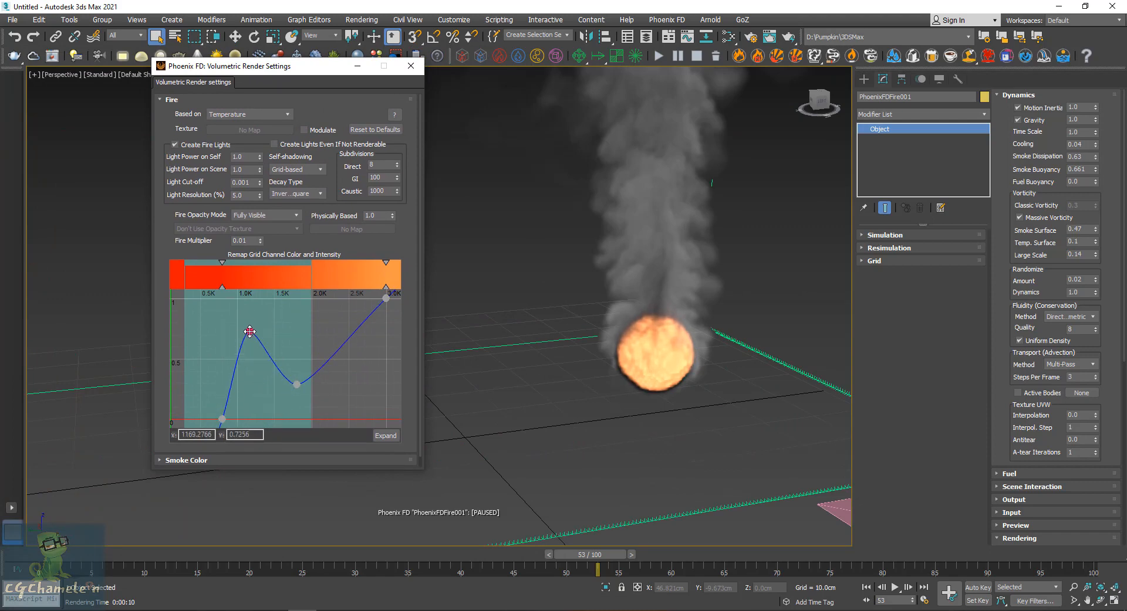
drag(294, 387, 285, 392)
scroll(283, 377, down, 1)
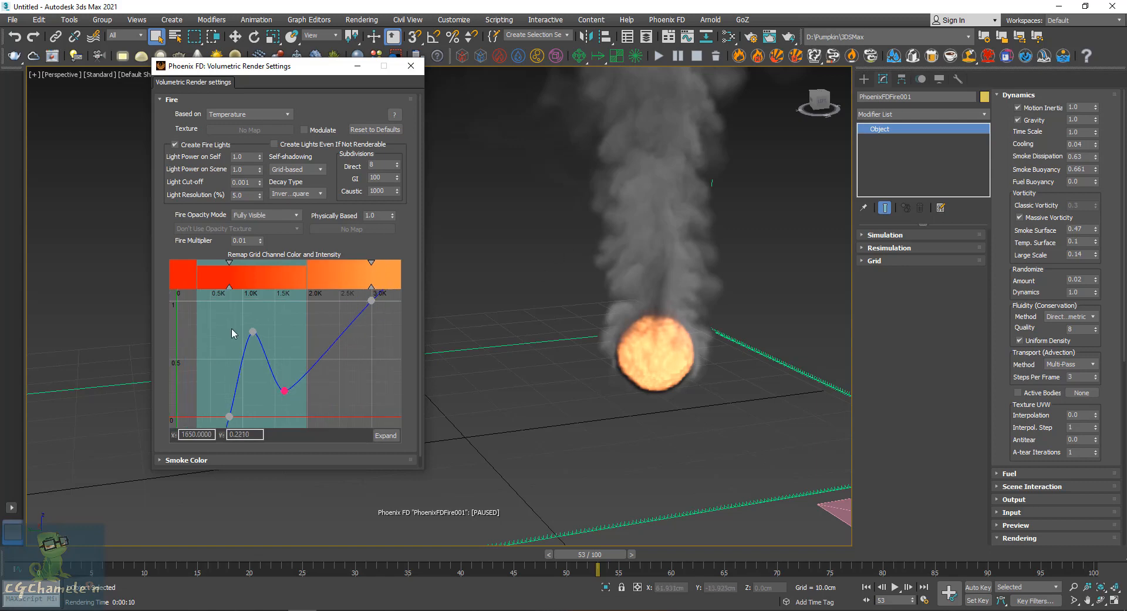
Step: Try basing the smoke color on Disabled in the Smoke Color settings
click(179, 100)
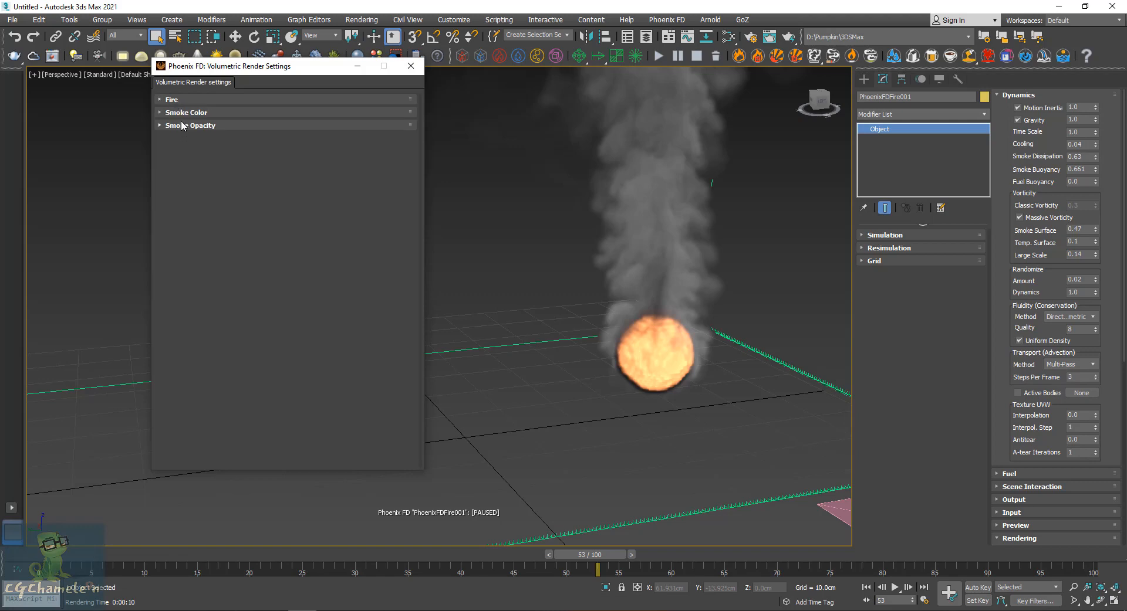
click(179, 113)
click(253, 127)
click(220, 138)
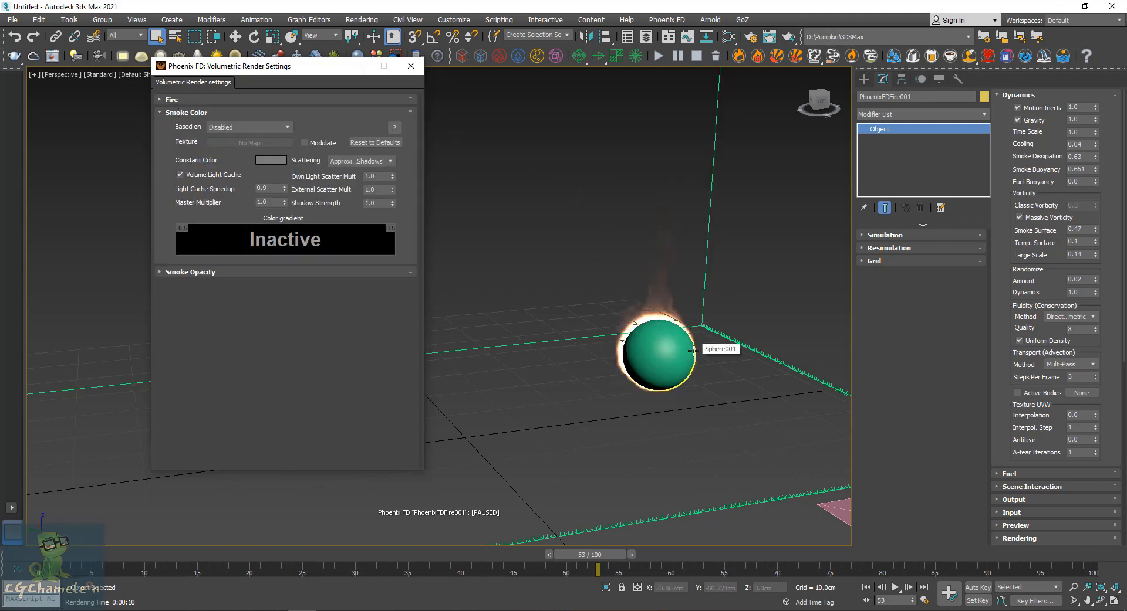
click(217, 125)
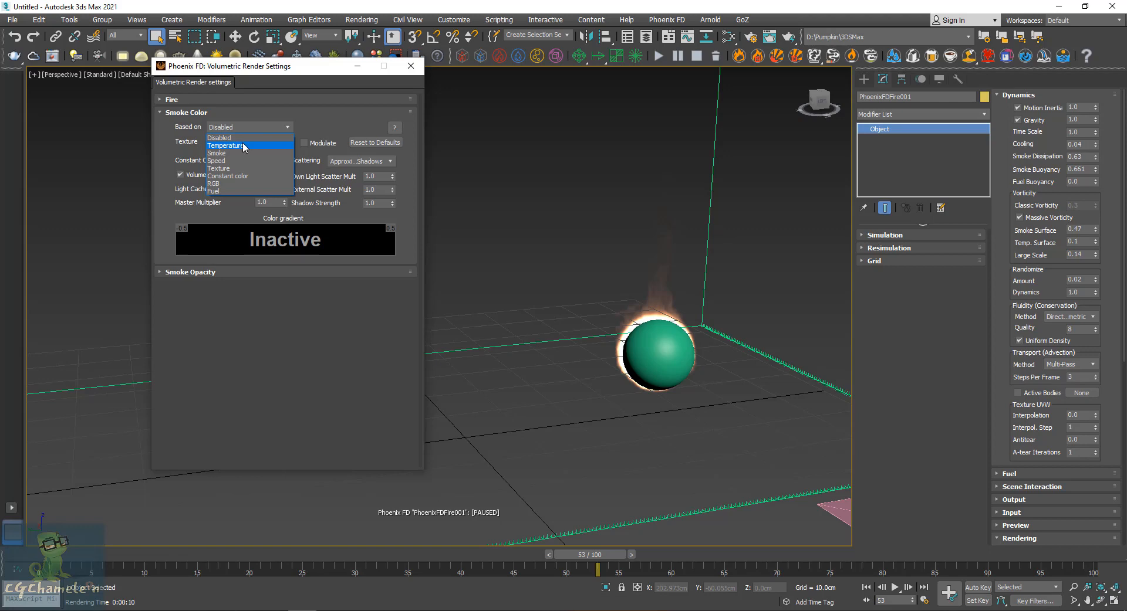
click(221, 139)
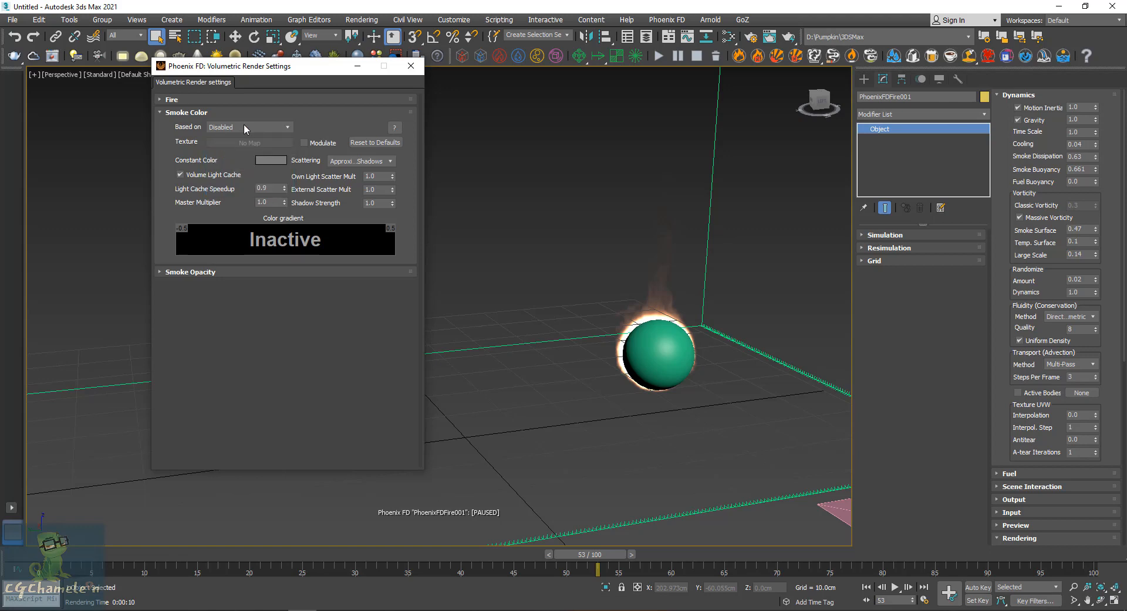
Step: Base the smoke color on Constant color, and open the Smoke Opacity settings
click(229, 127)
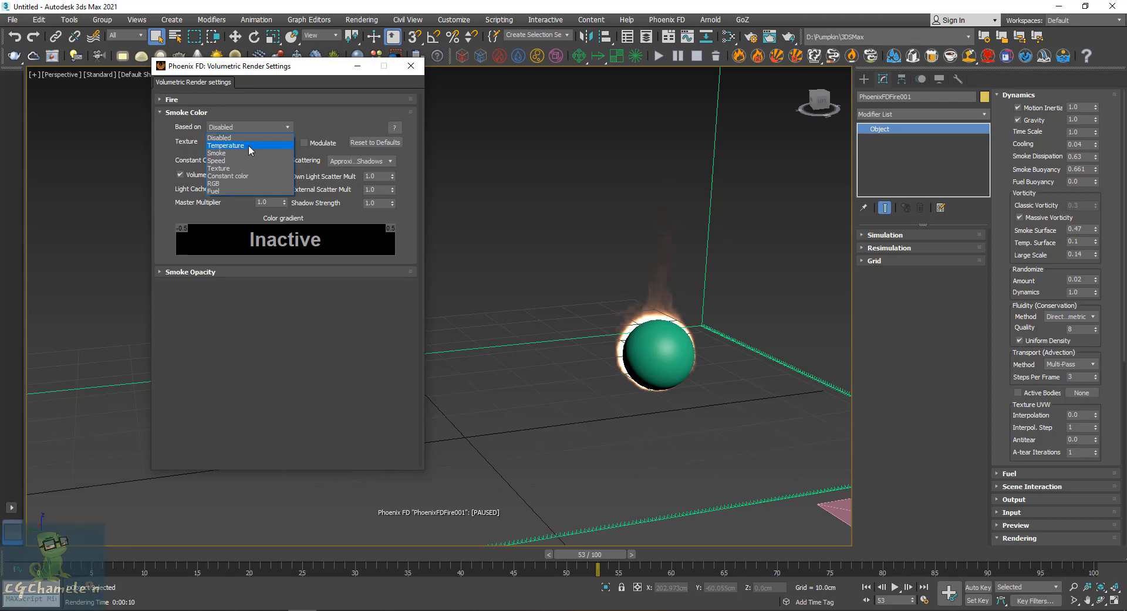
click(245, 177)
click(167, 271)
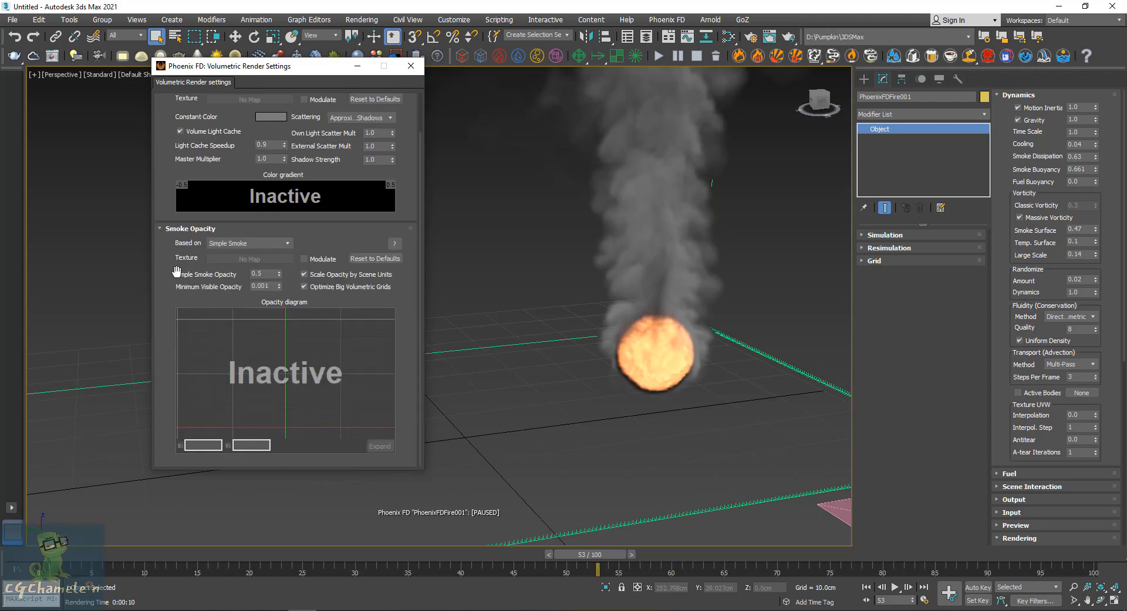
Step: Set the Simple Smoke Opacity to 0.99 and close the Volumetric Render Settings
drag(278, 279, 282, 246)
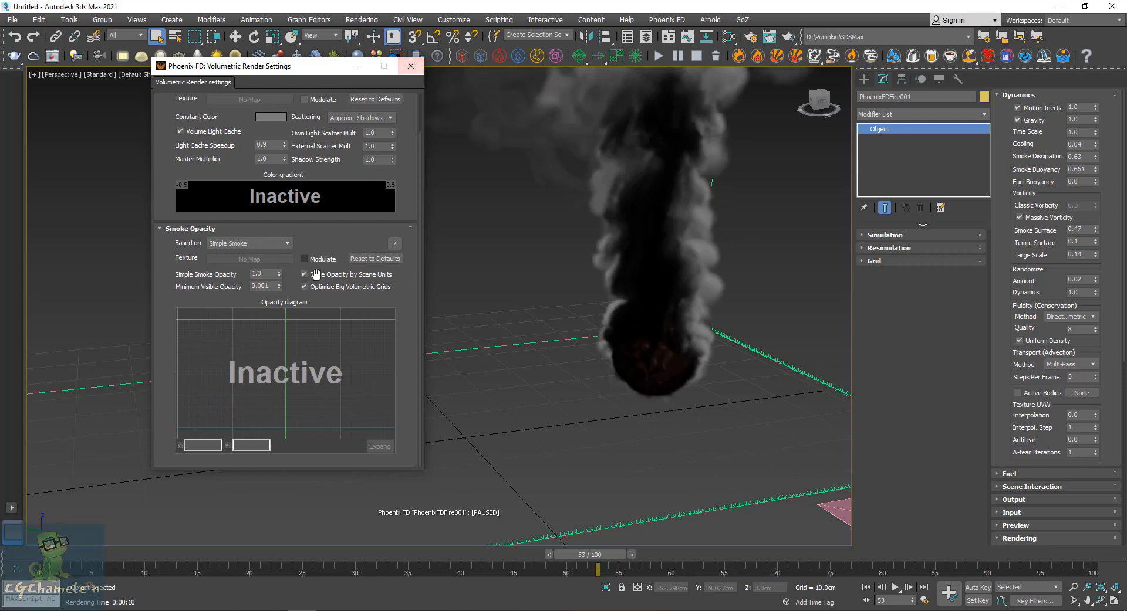
click(278, 276)
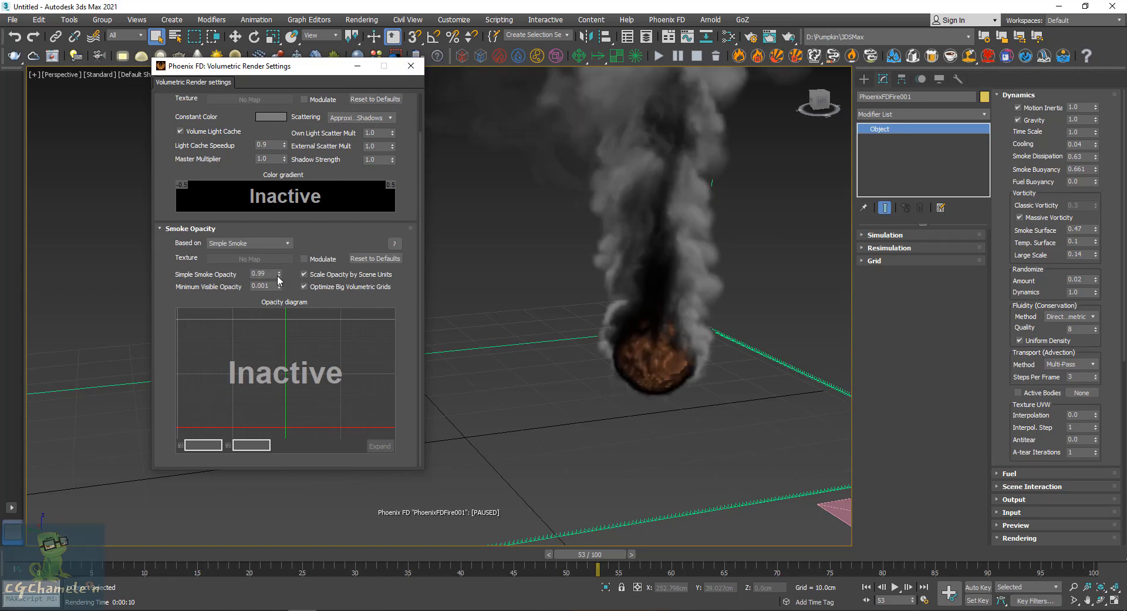
click(411, 66)
Step: Run a V-Ray test render of the marked region with the new smoke opacity, and stop it early
click(53, 57)
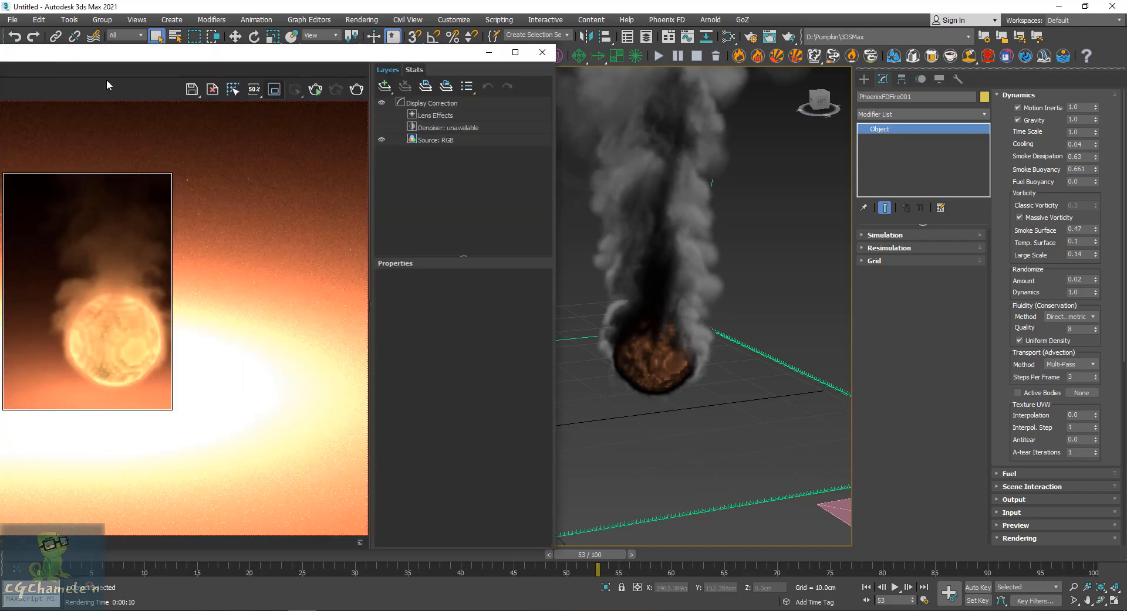
click(356, 89)
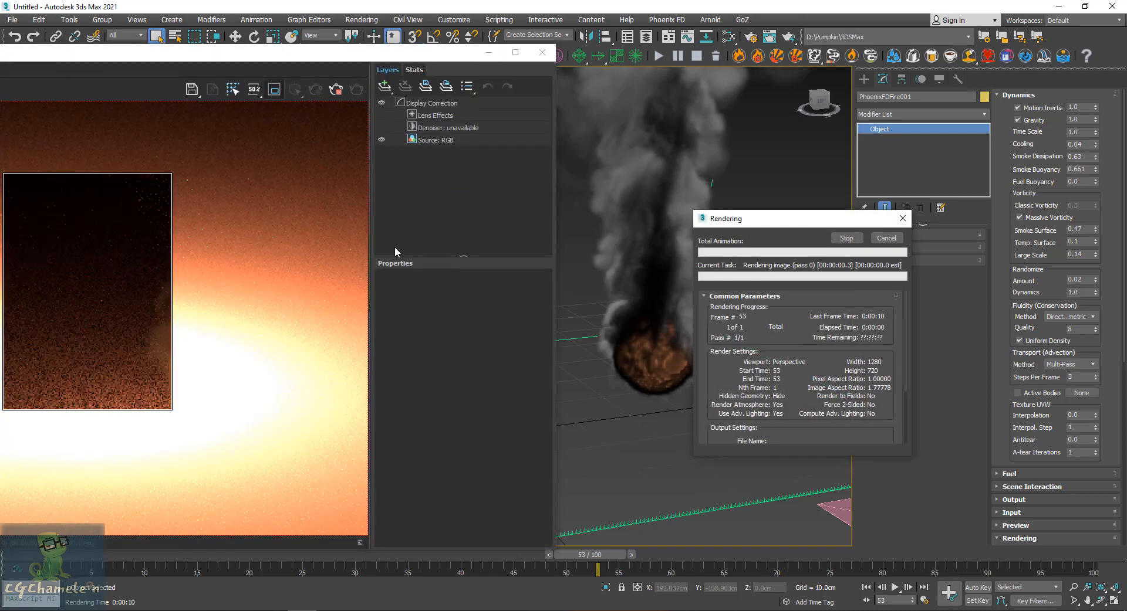
scroll(202, 364, down, 2)
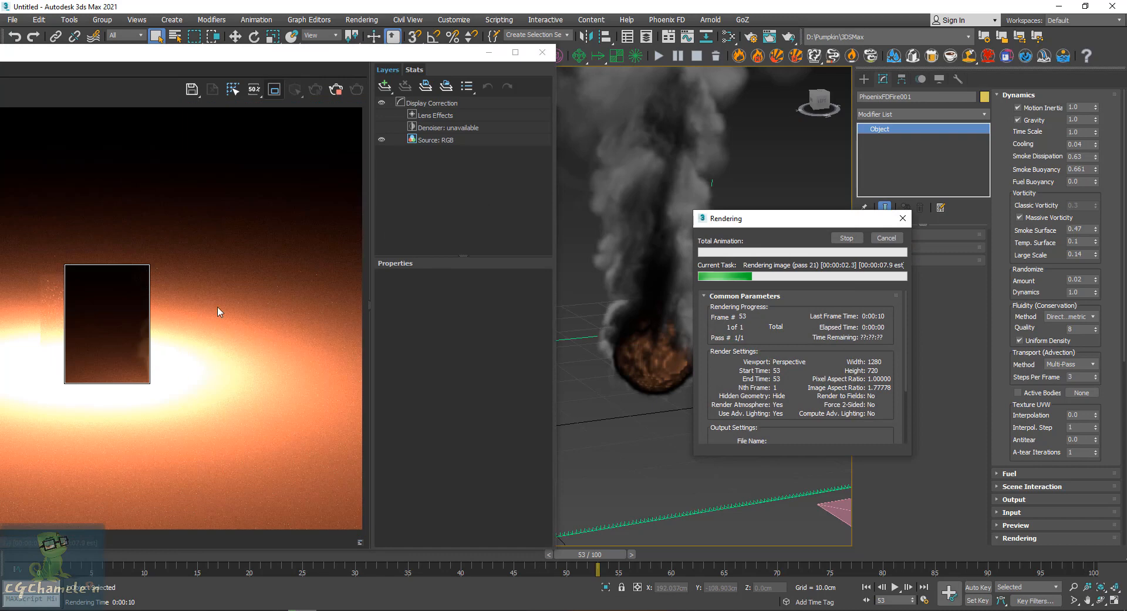
click(329, 96)
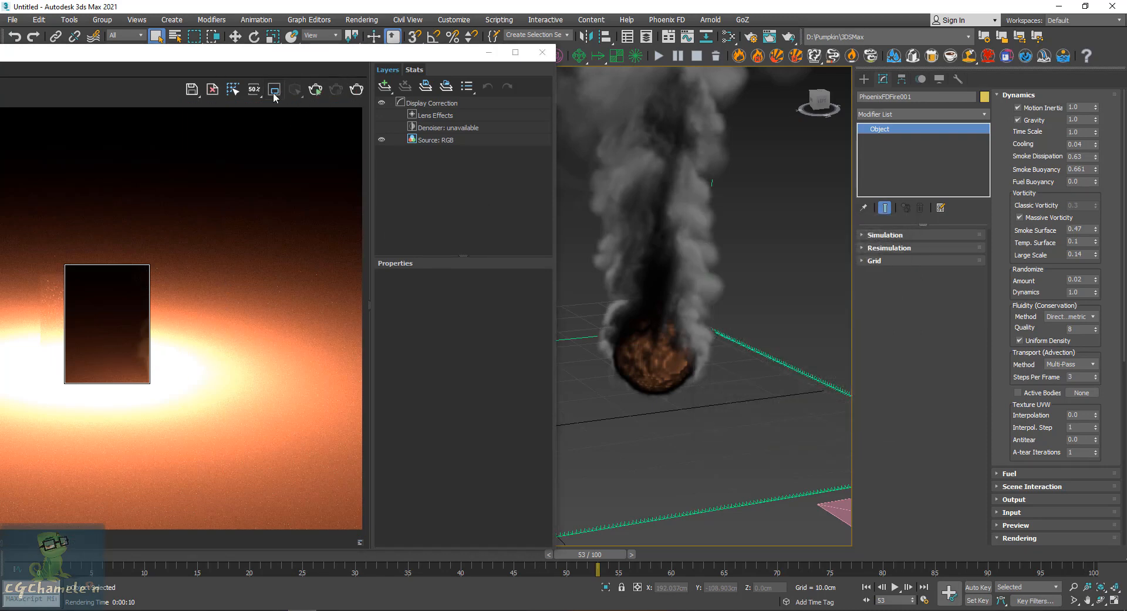
Step: Turn off region rendering, test render the full frame, and stop it before it finishes
click(277, 92)
click(358, 90)
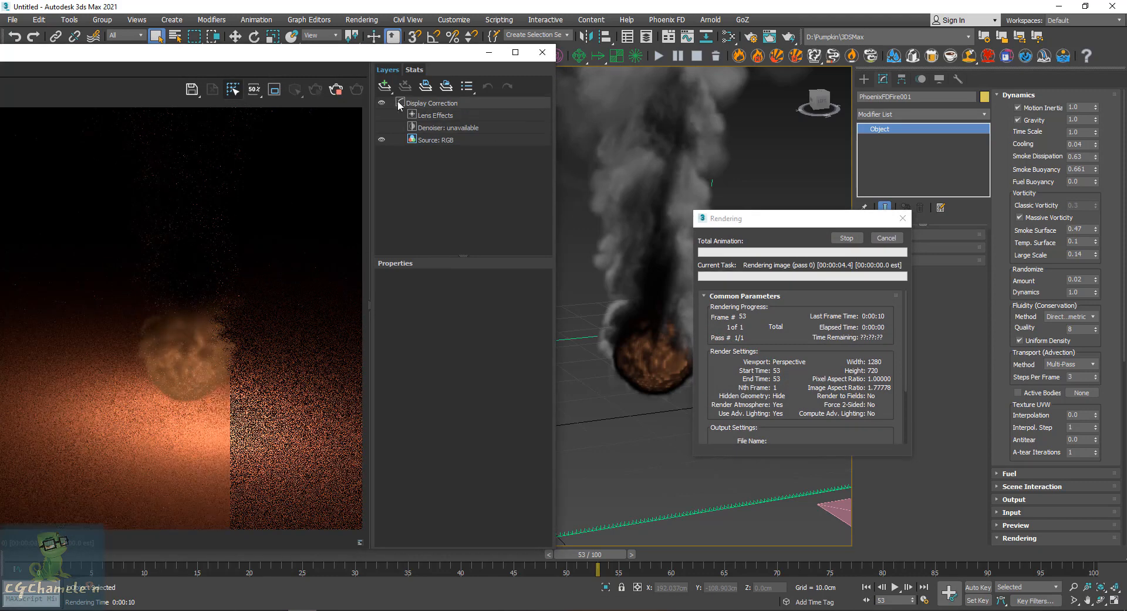
click(339, 91)
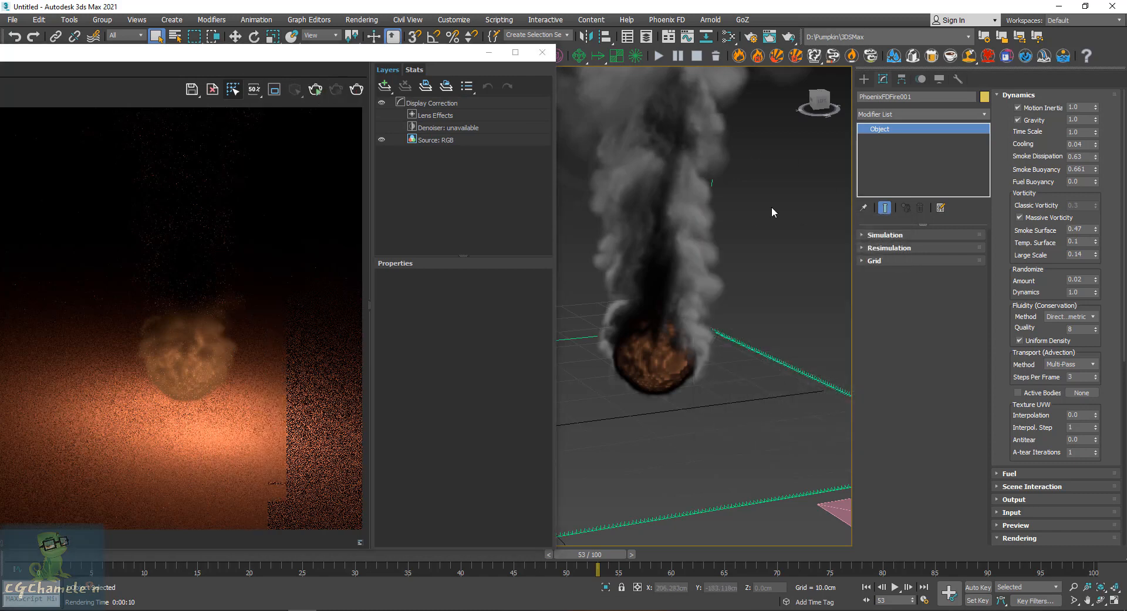
Step: Apply the Fire render preset to the simulator, accepting that it overwrites the render settings
click(1021, 96)
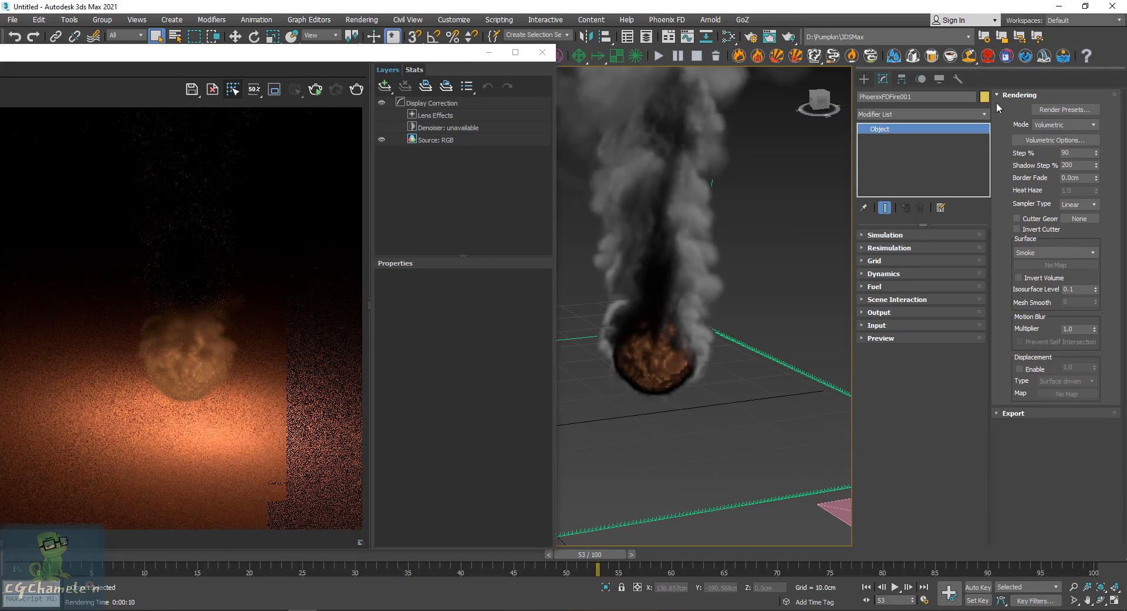
click(1075, 111)
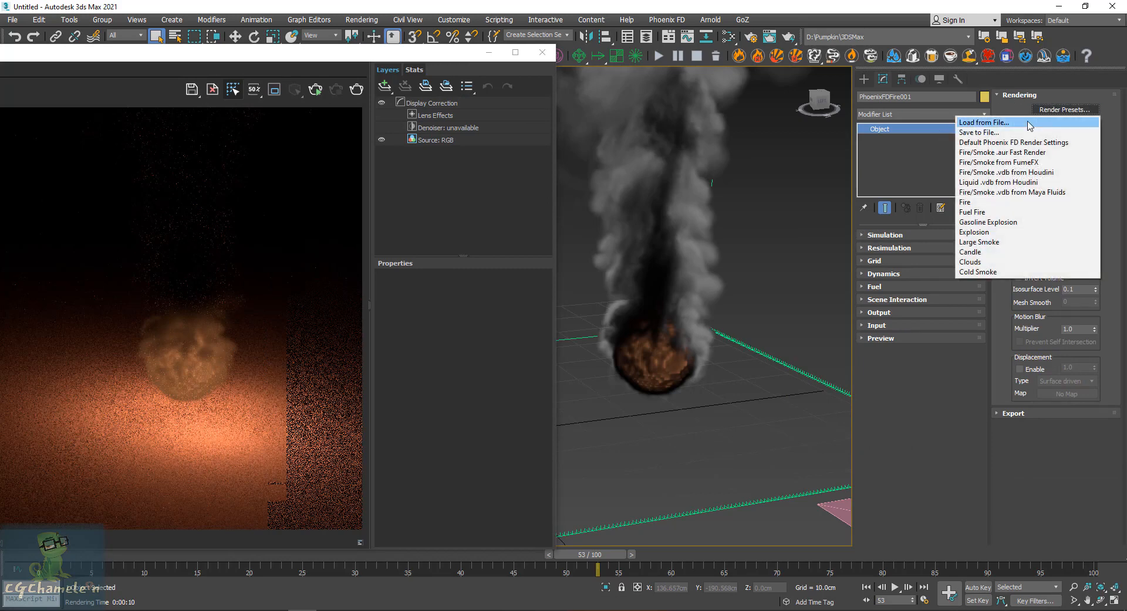
click(980, 206)
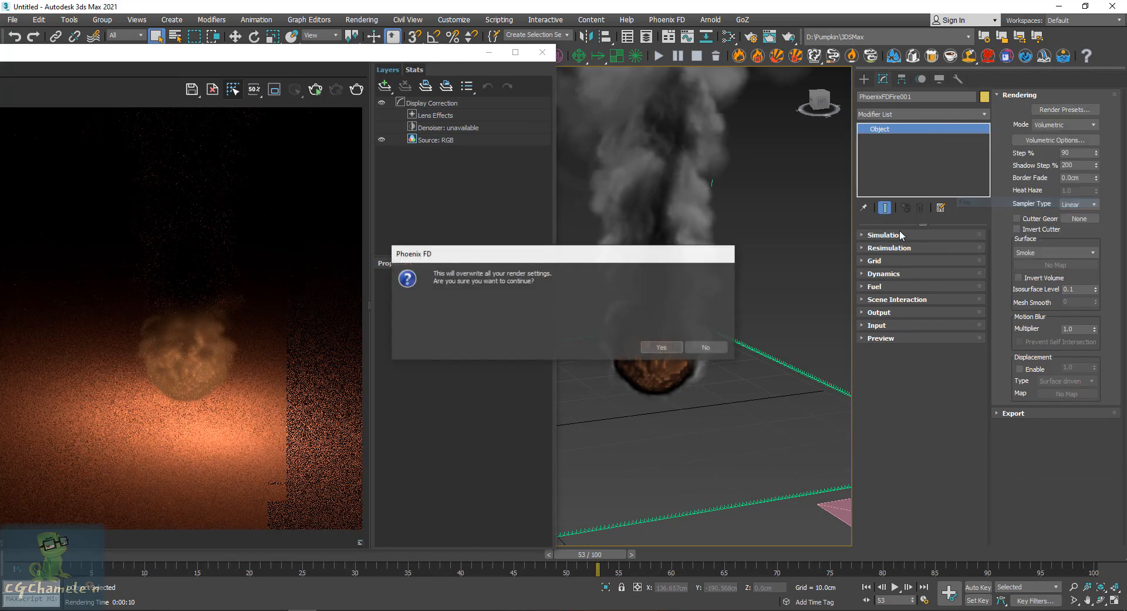
click(662, 347)
Step: Test render the Fire preset in V-Ray, inspect the burning sphere closely, and stop the render
click(357, 89)
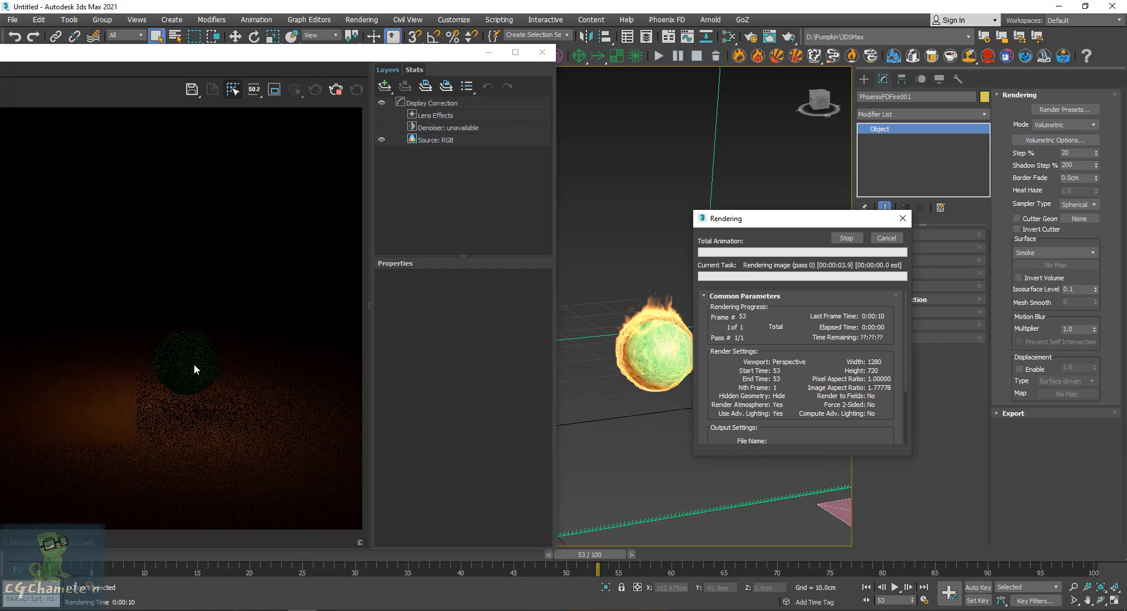
scroll(189, 371, up, 1)
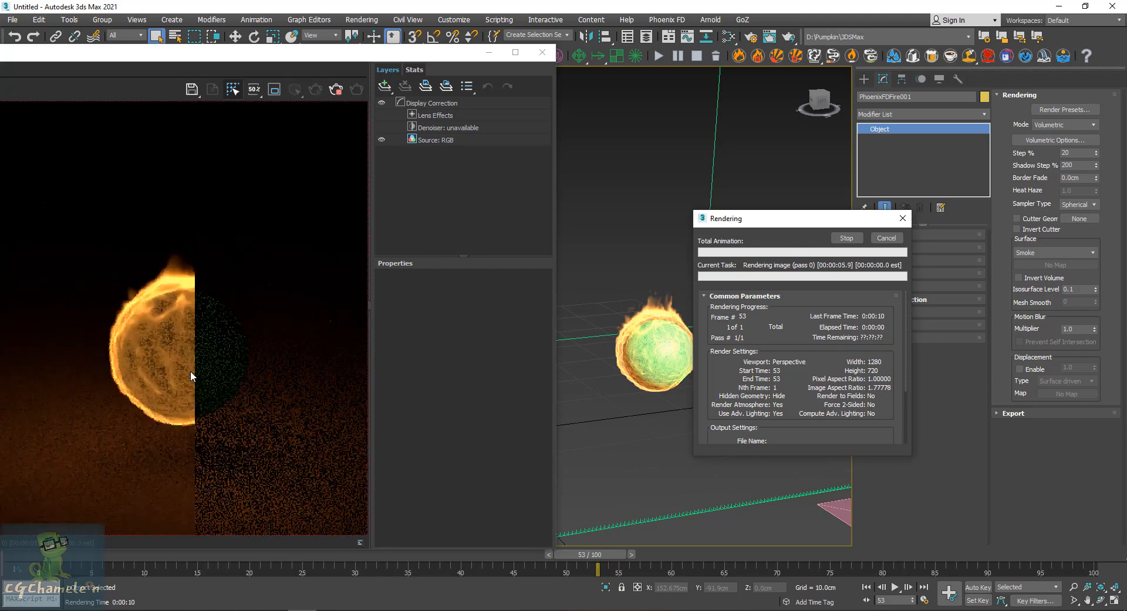
click(336, 90)
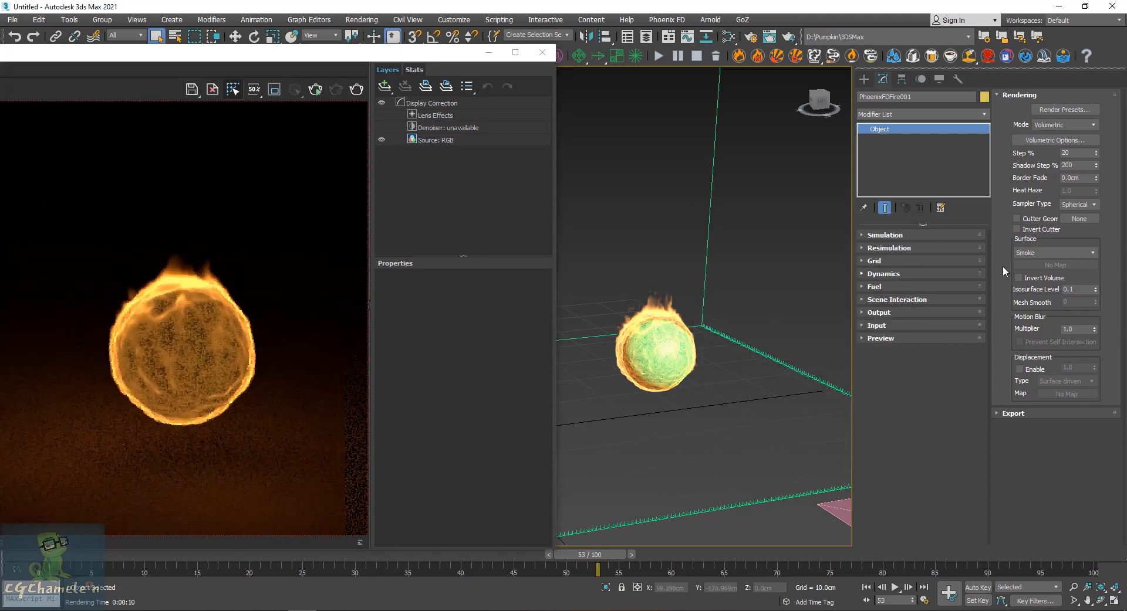
Step: Base the smoke opacity on Simple Smoke and set the Simple Smoke Opacity to 0.44
click(1054, 141)
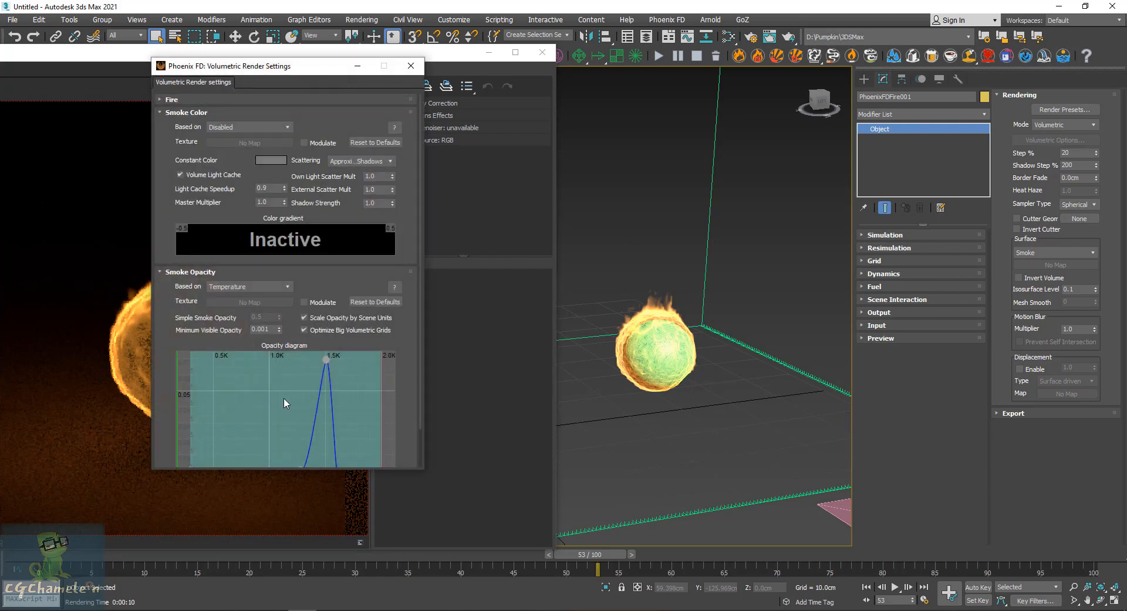
click(239, 287)
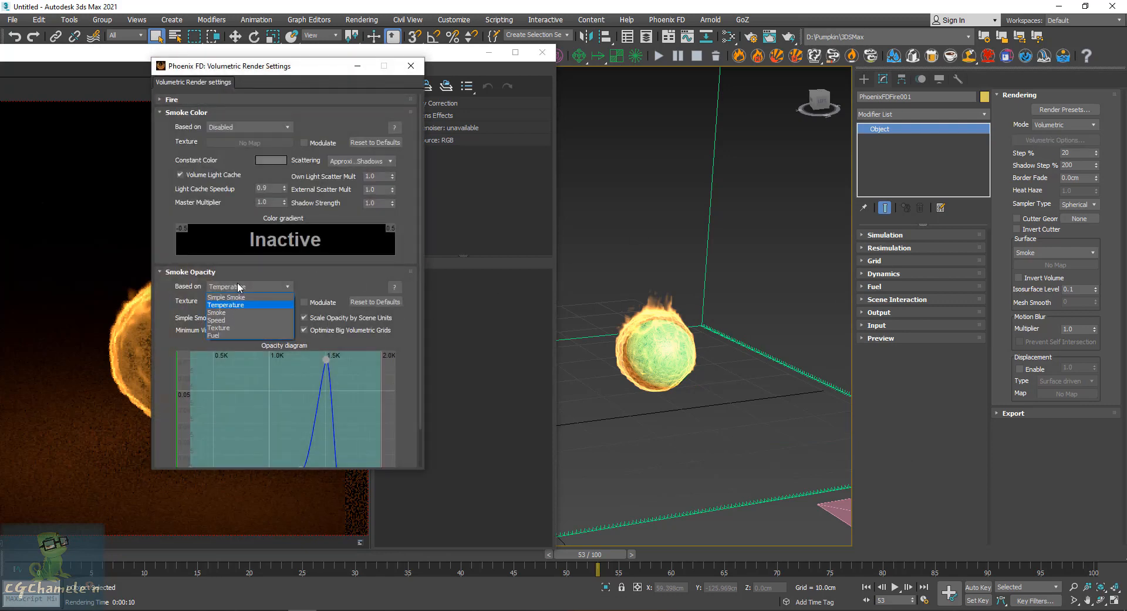
click(234, 298)
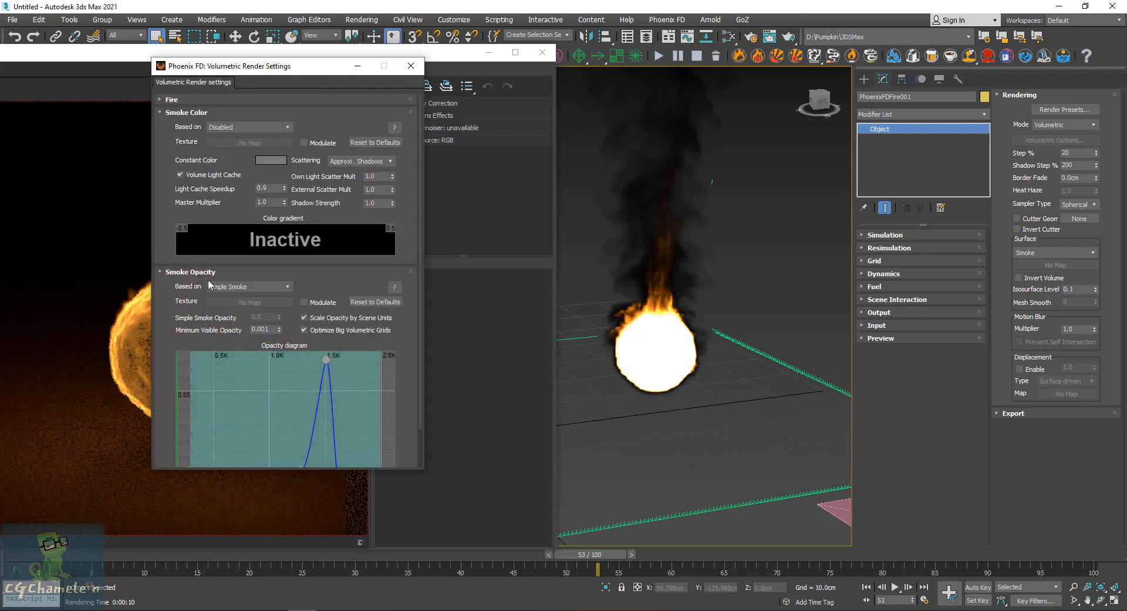
drag(179, 299, 179, 146)
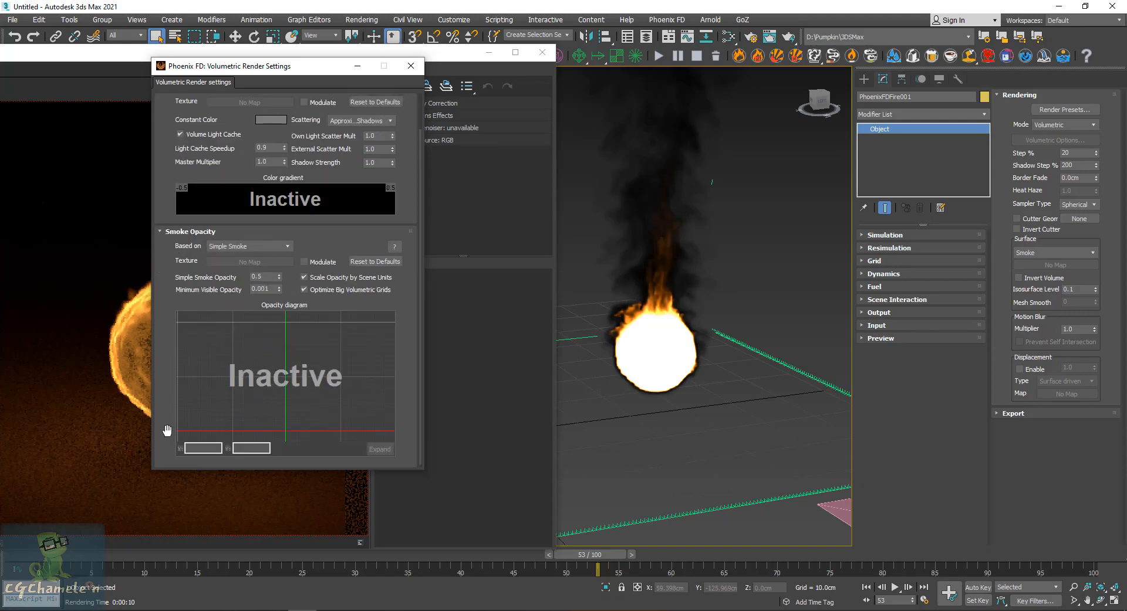
click(279, 277)
click(279, 276)
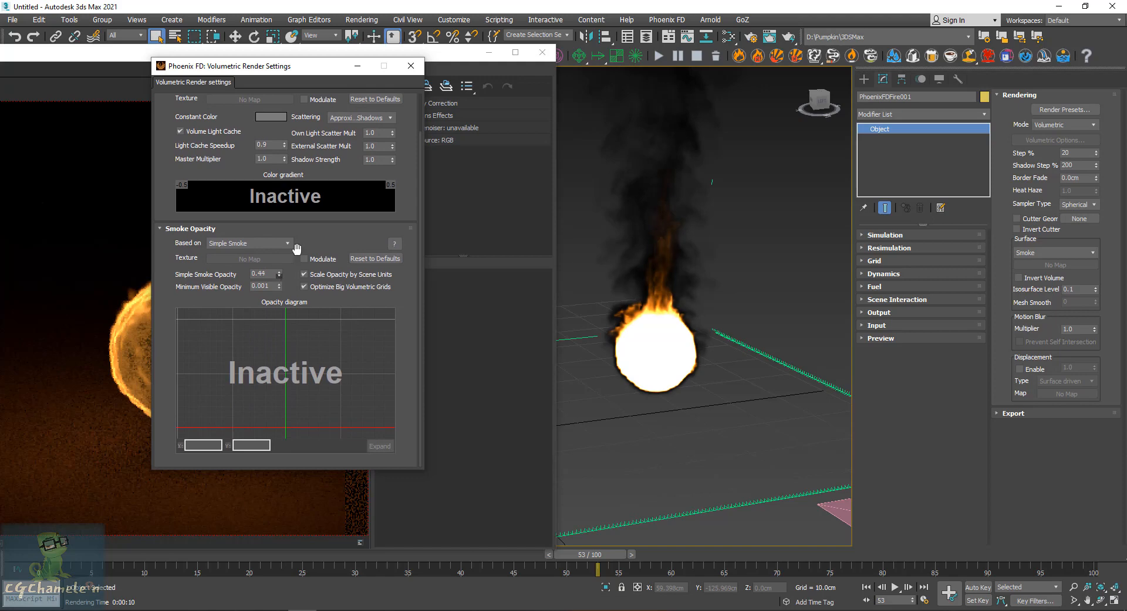
drag(414, 191, 412, 330)
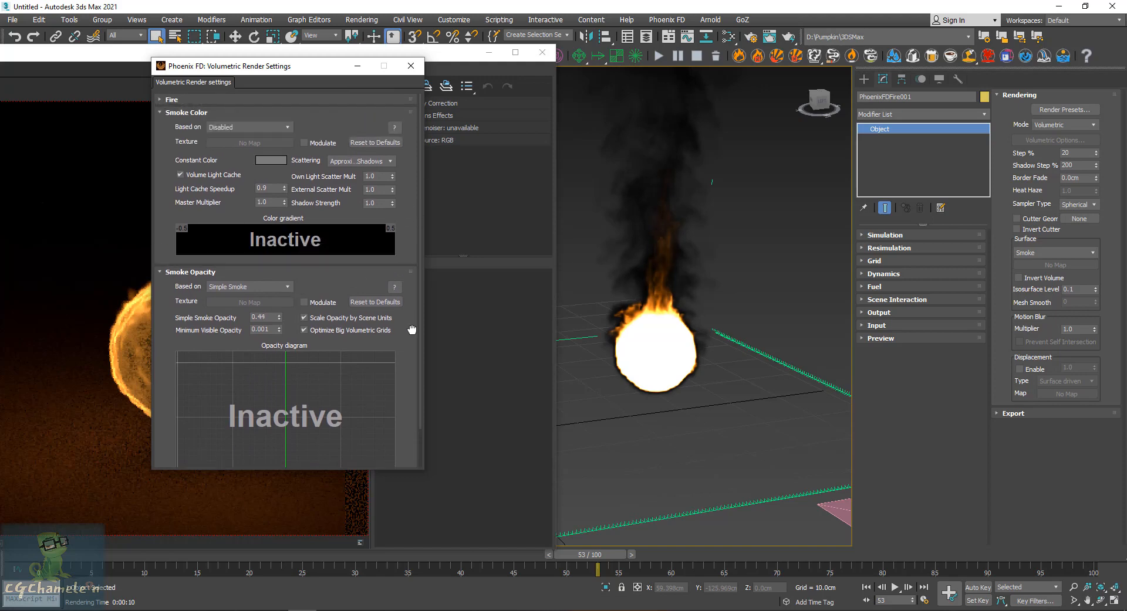
Step: Lower two points of the fire intensity curve in the Fire settings, placing one at about 1346, 0.28
click(239, 100)
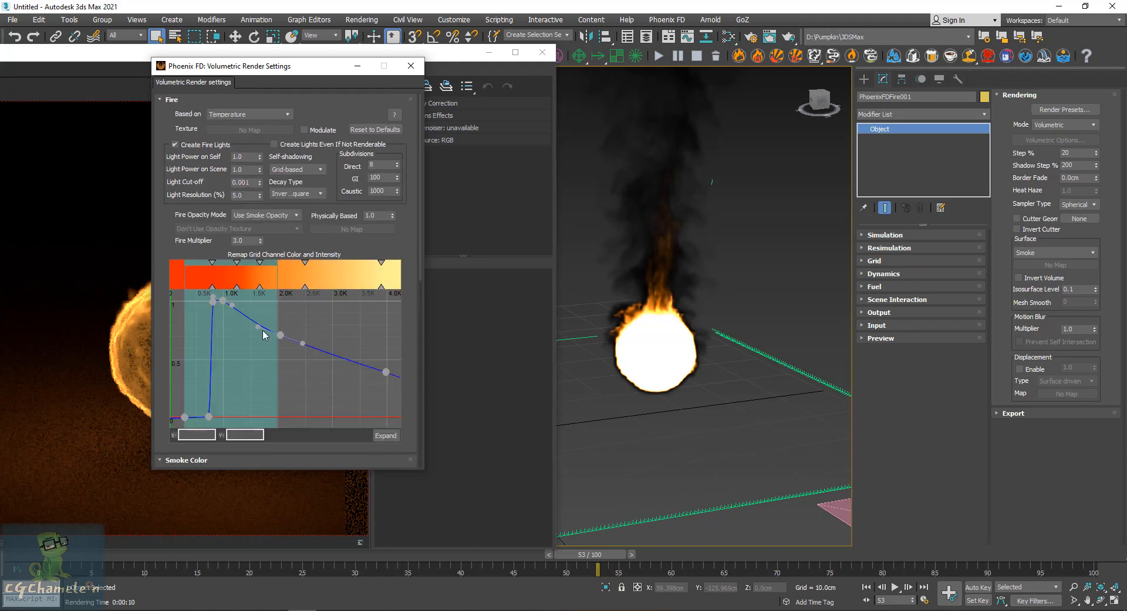
drag(280, 336, 277, 375)
drag(223, 301, 242, 385)
Step: Test render the reshaped fire intensity curve in V-Ray, and move the frame buffer off the volumetric settings
click(107, 74)
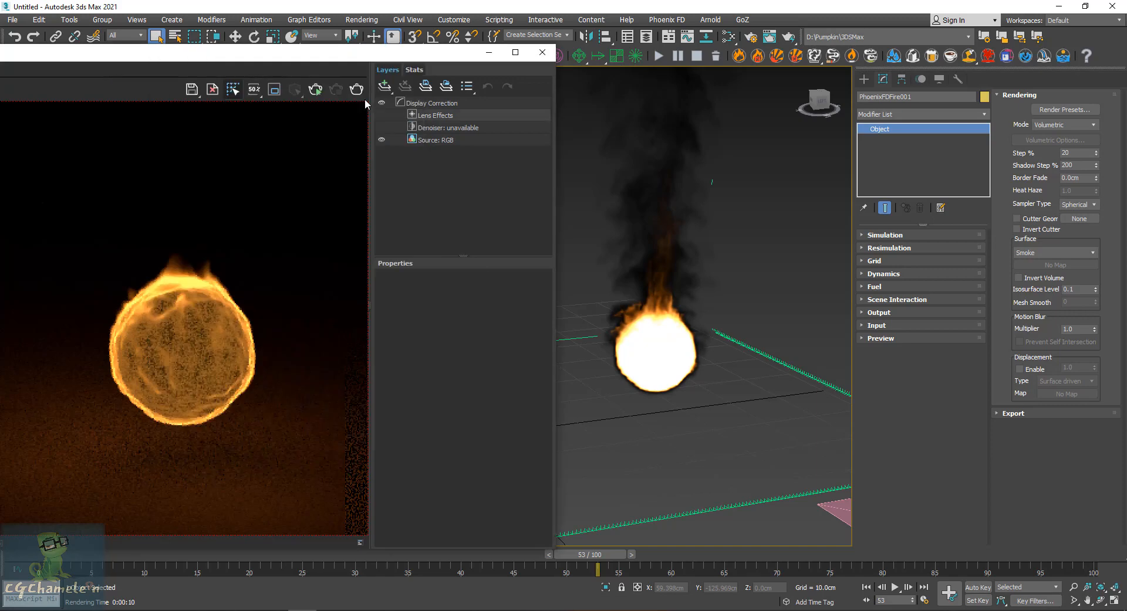
click(356, 89)
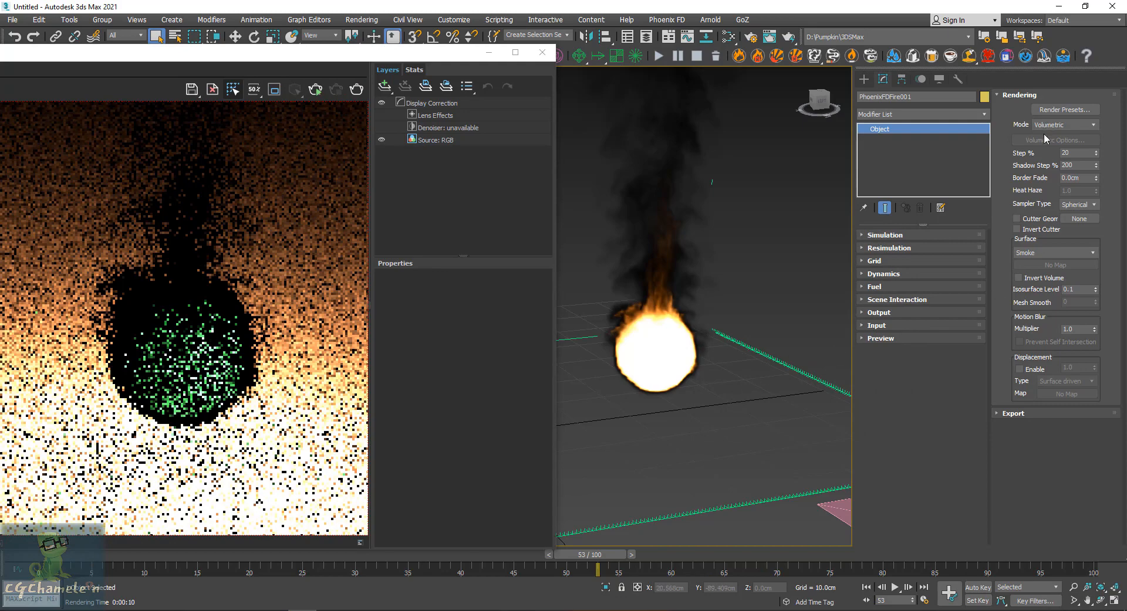
drag(314, 66, 703, 147)
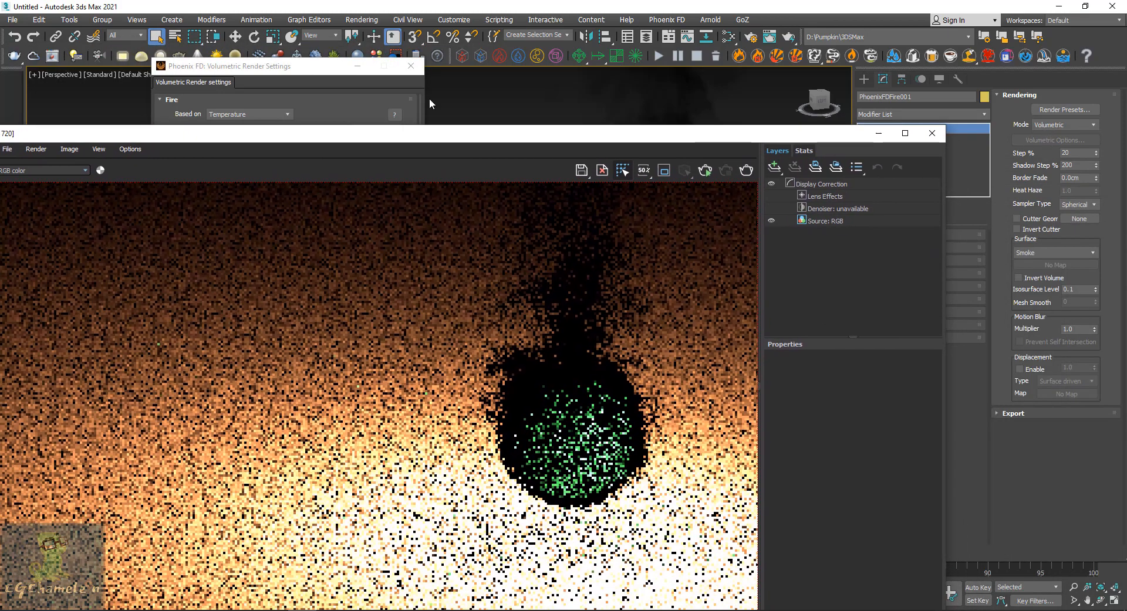
Step: Lower the Fire Multiplier, test render the result in V-Ray, and move the frame buffer out of the way
click(302, 76)
double_click(243, 240)
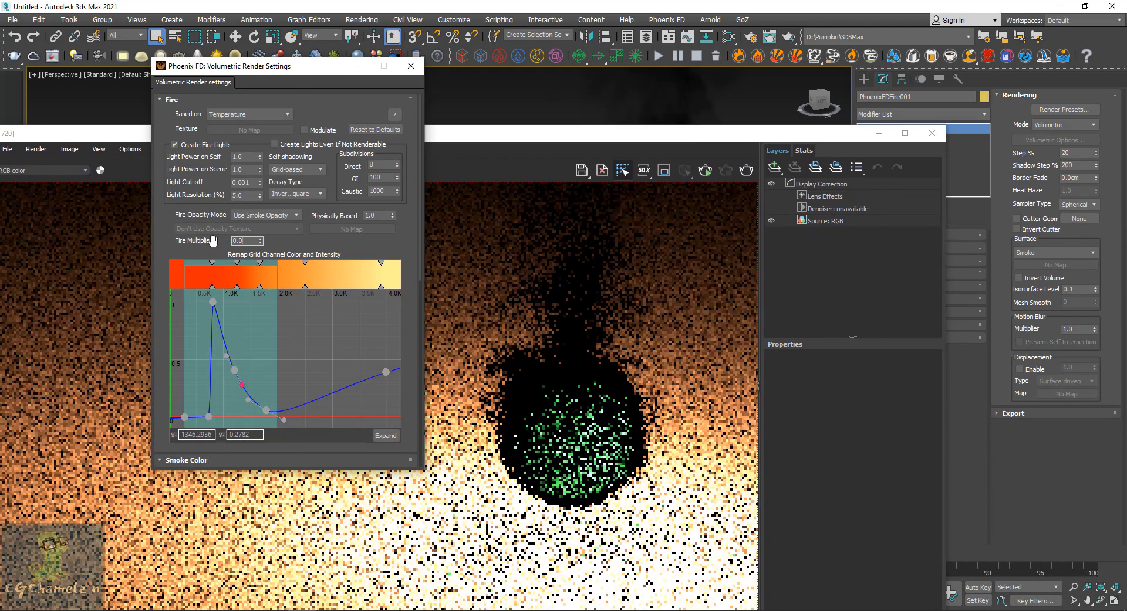
click(745, 170)
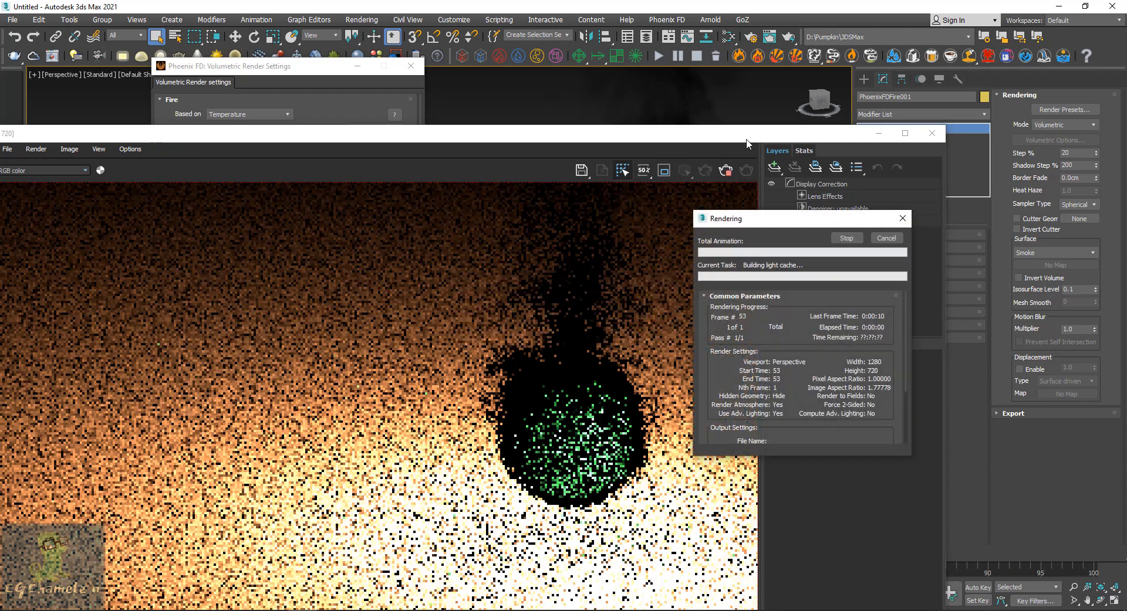
drag(736, 140, 534, 102)
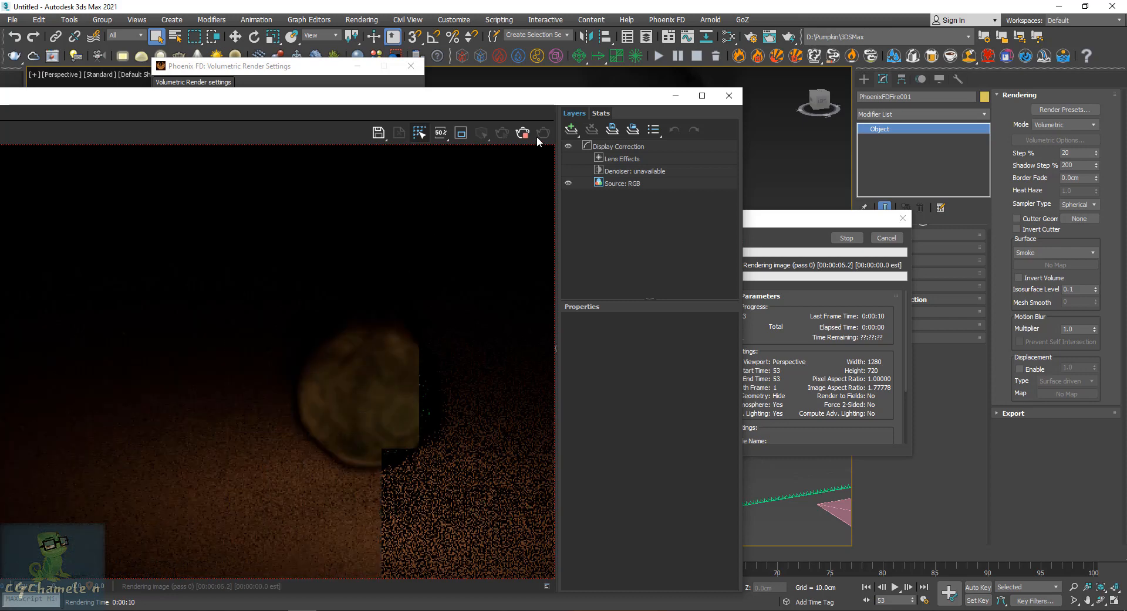
drag(589, 97, 399, 235)
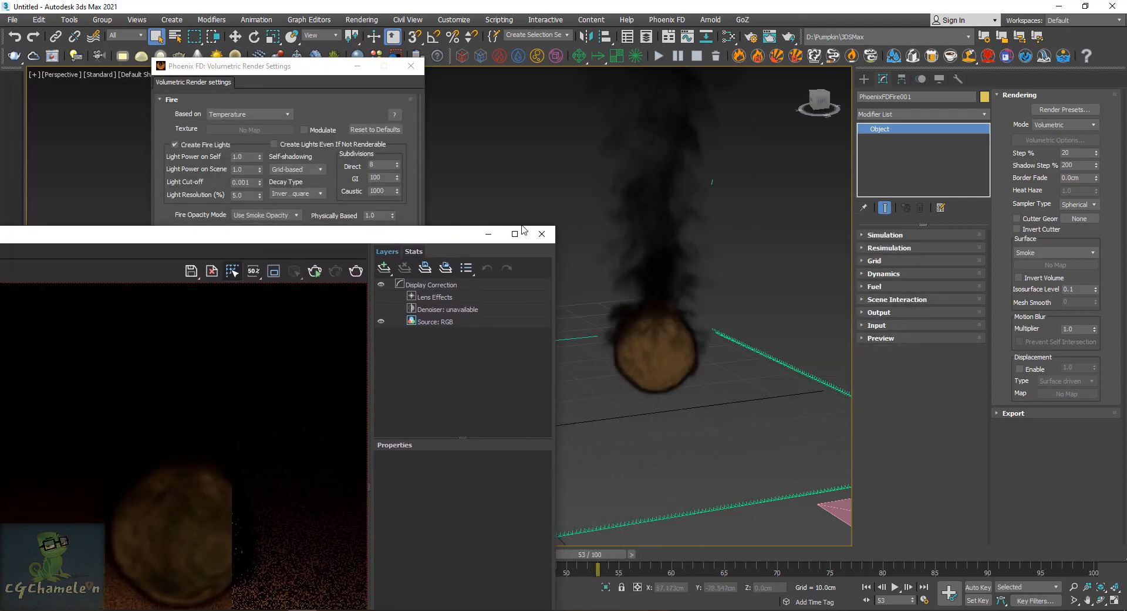
Step: Close the volumetric settings, apply the Explosion render preset over the current render settings, and check its fire settings
click(411, 66)
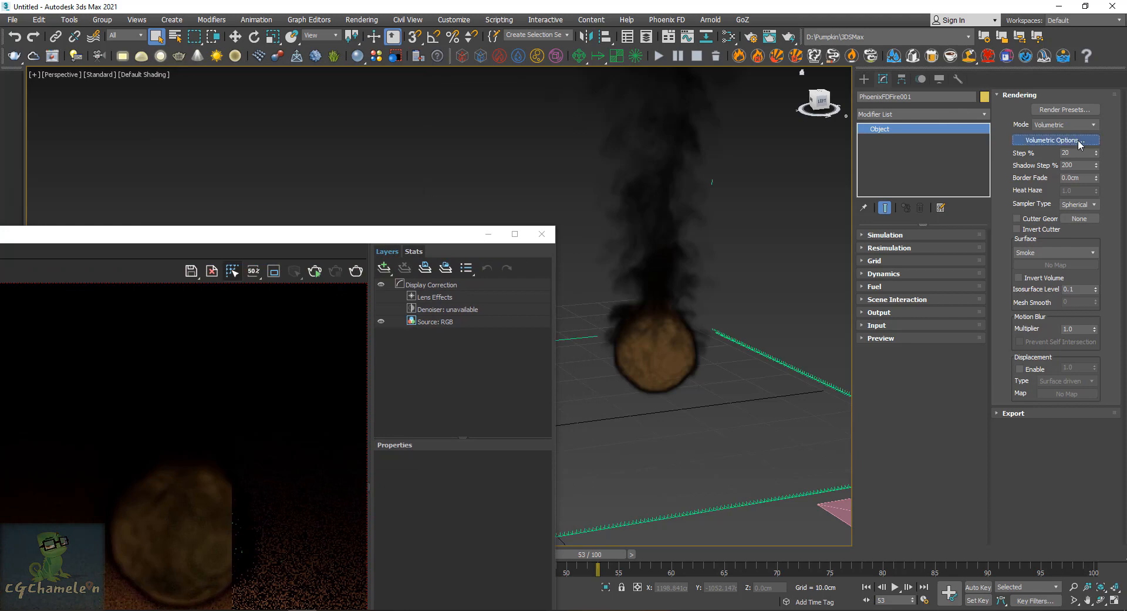
click(1079, 143)
click(1054, 137)
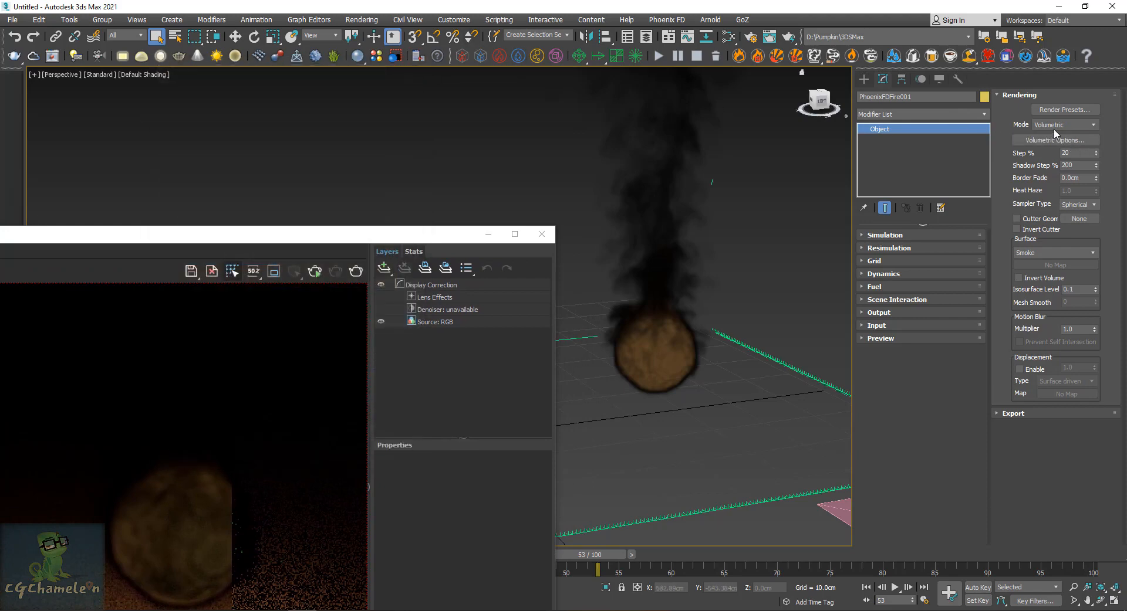
click(1085, 111)
click(1051, 230)
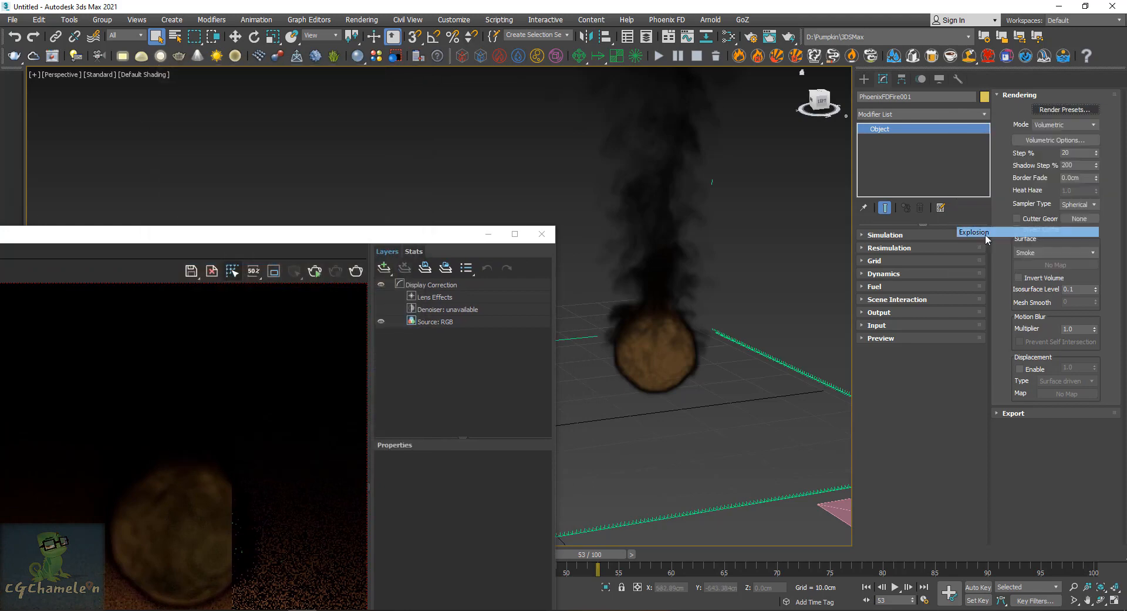
click(662, 347)
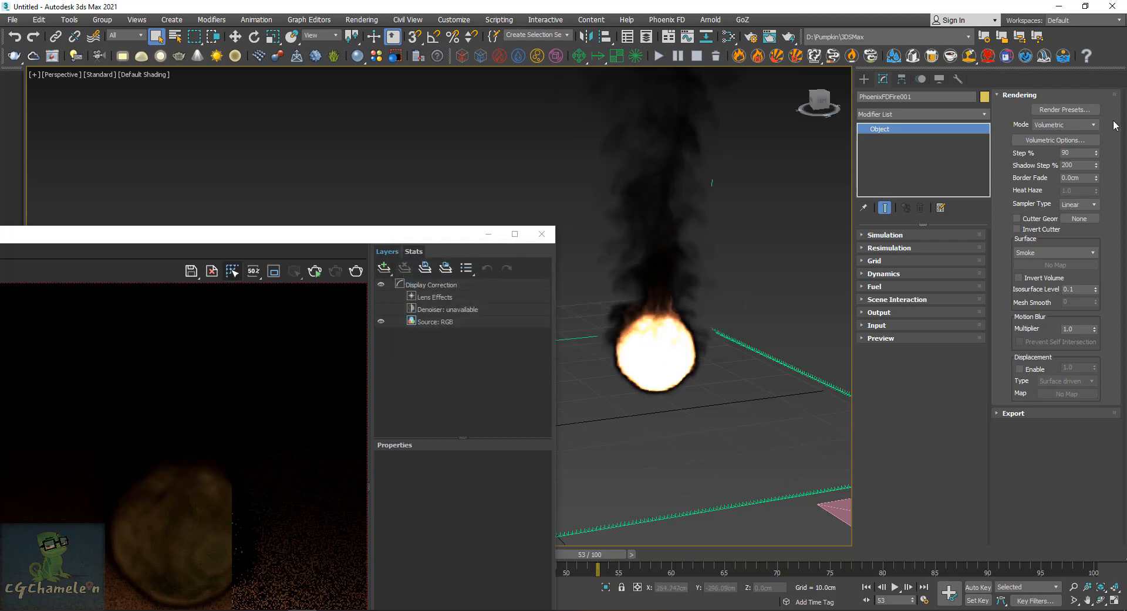
click(1075, 140)
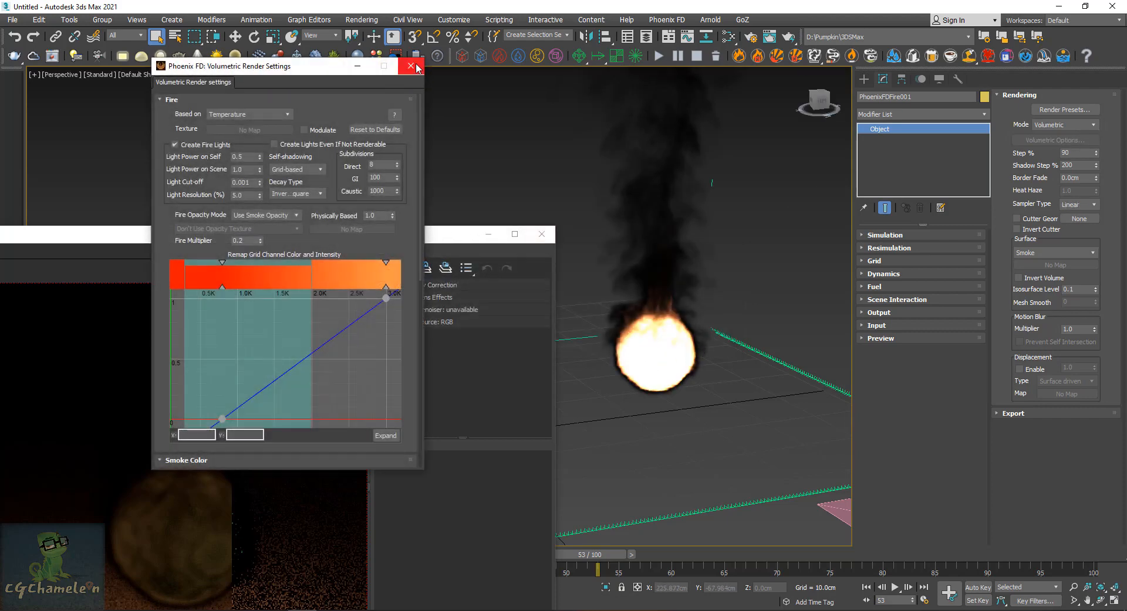
click(1080, 141)
Step: Apply the Gasoline Explosion render preset over the current render settings and check its fire and smoke in the viewport
click(1085, 111)
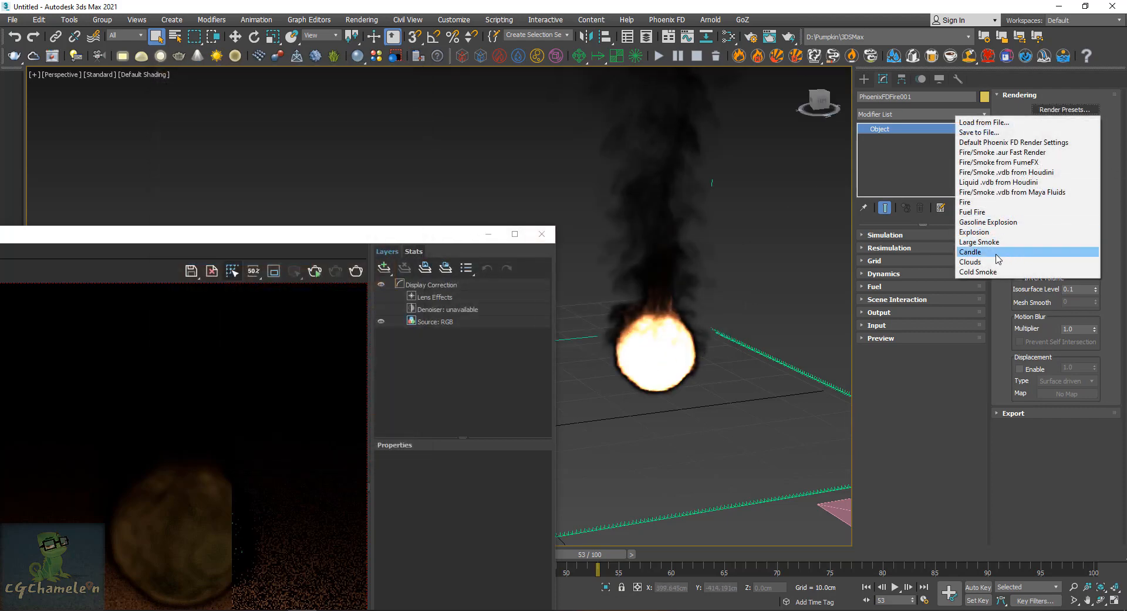
click(988, 222)
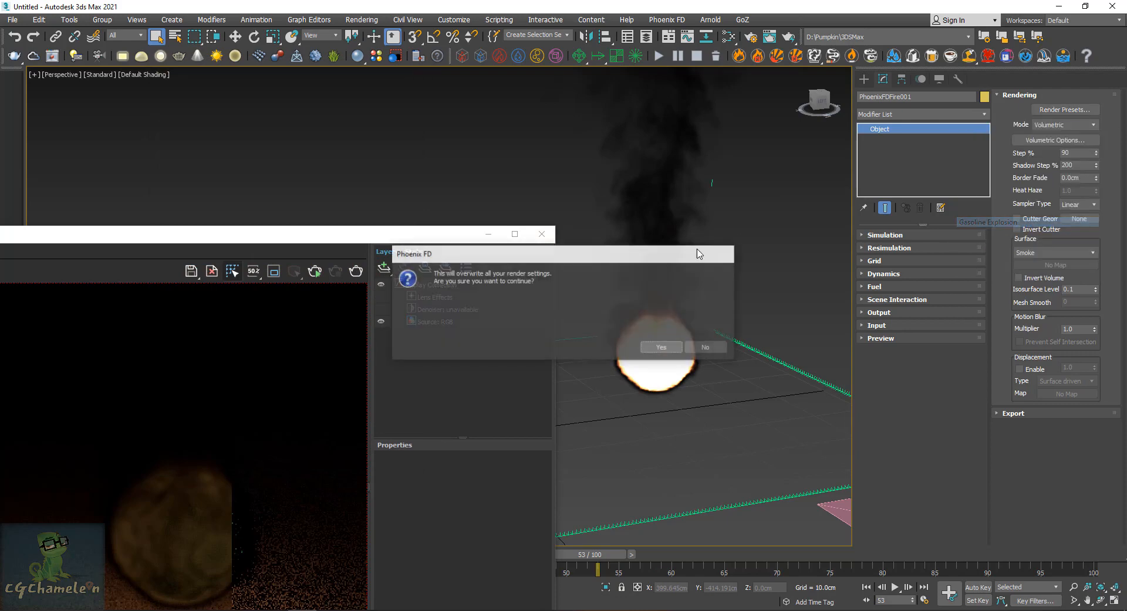
click(662, 348)
scroll(681, 280, up, 6)
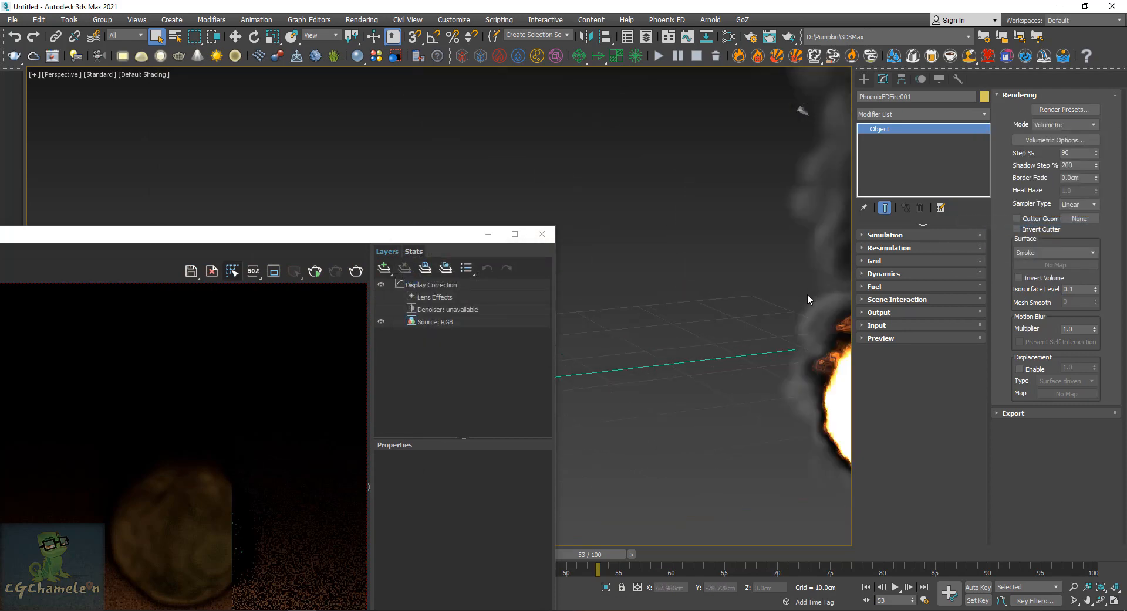
key(z)
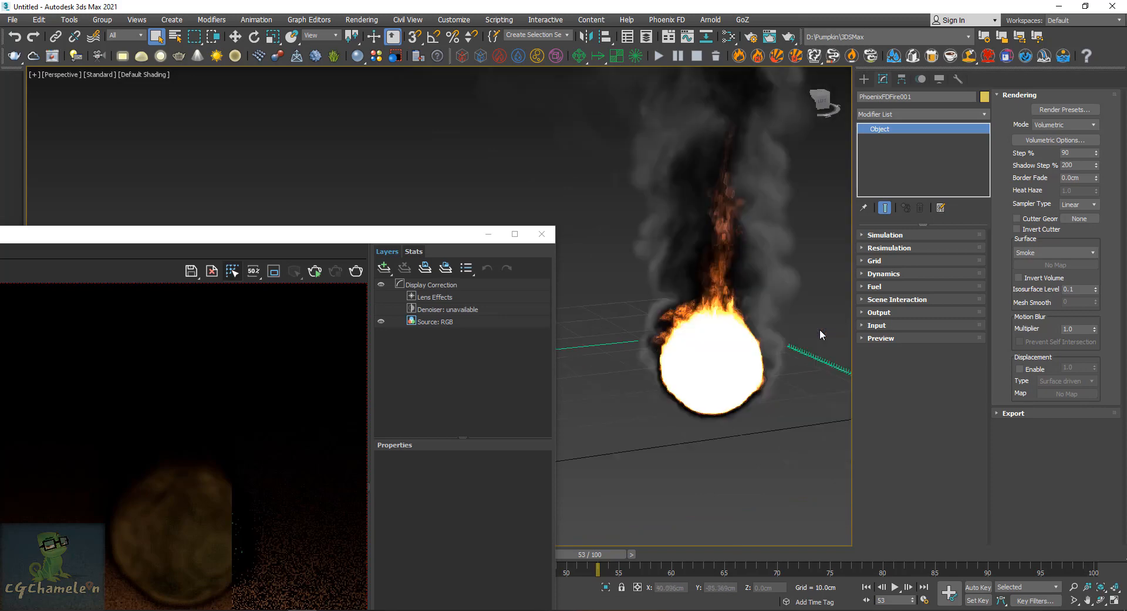
Step: Close the V-Ray frame buffer and collapse the simulator's Rendering settings
drag(415, 238, 452, 229)
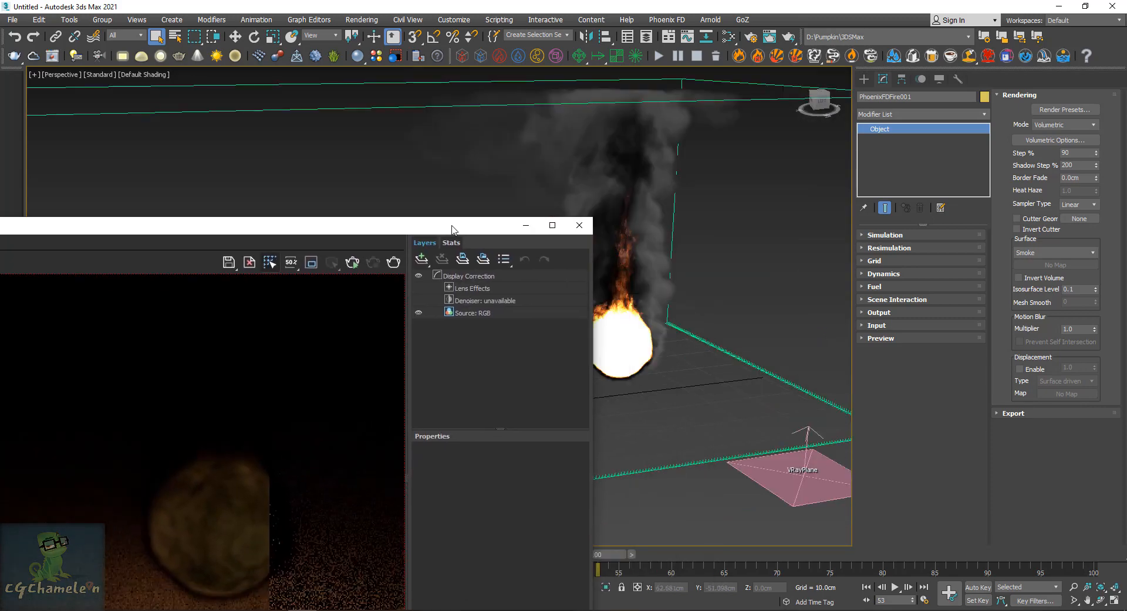
click(580, 225)
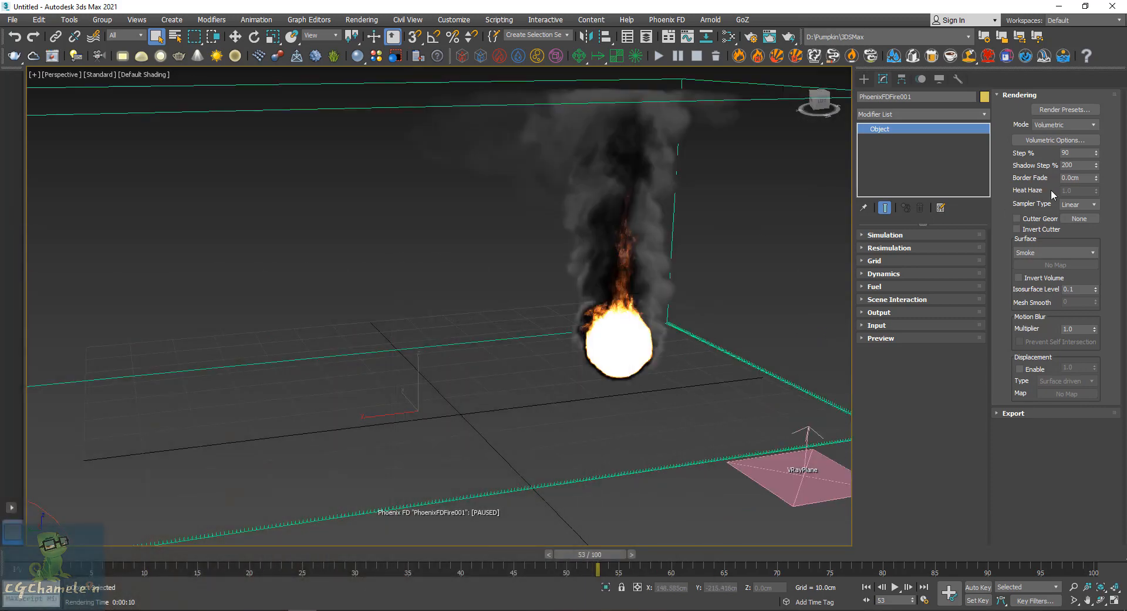
click(1021, 96)
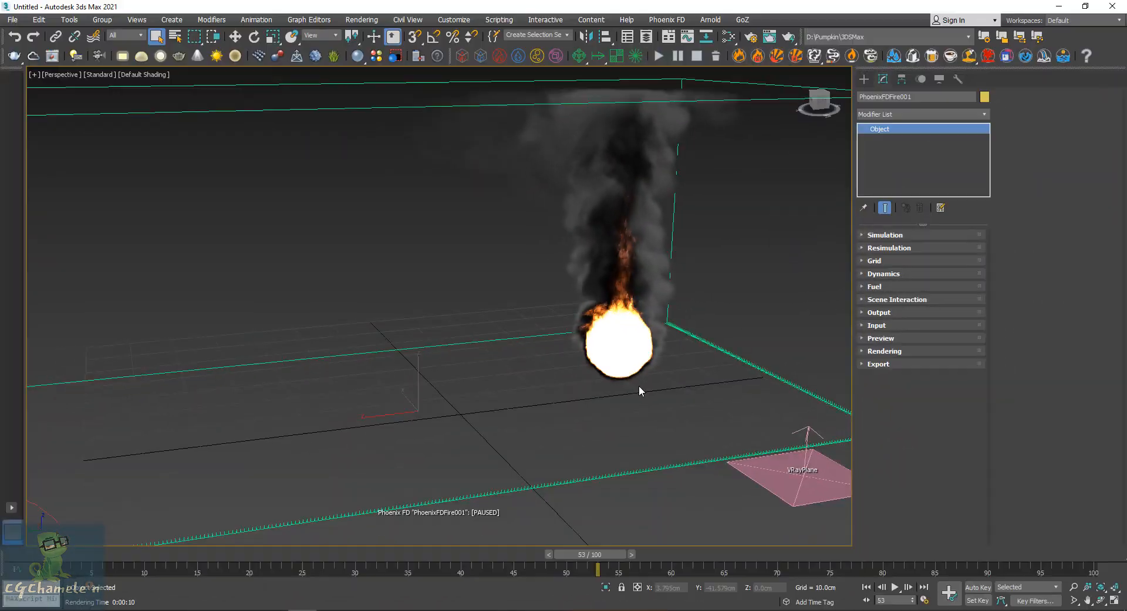
Step: Return the animation to frame 0 and review the sphere's Phoenix FD properties, leaving them as they are
click(637, 376)
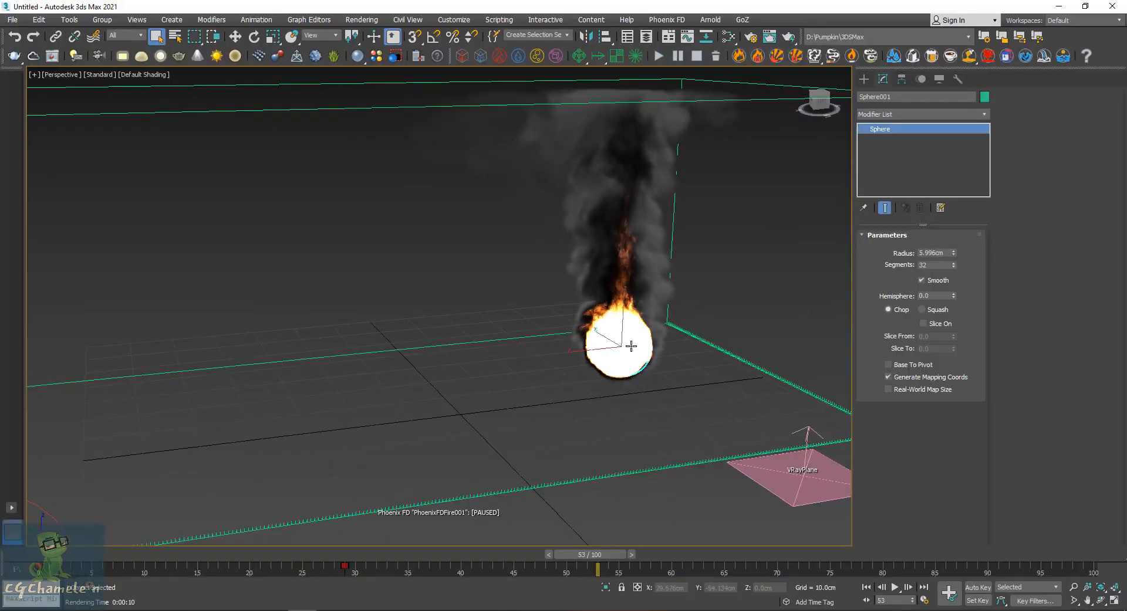
drag(605, 555, 24, 565)
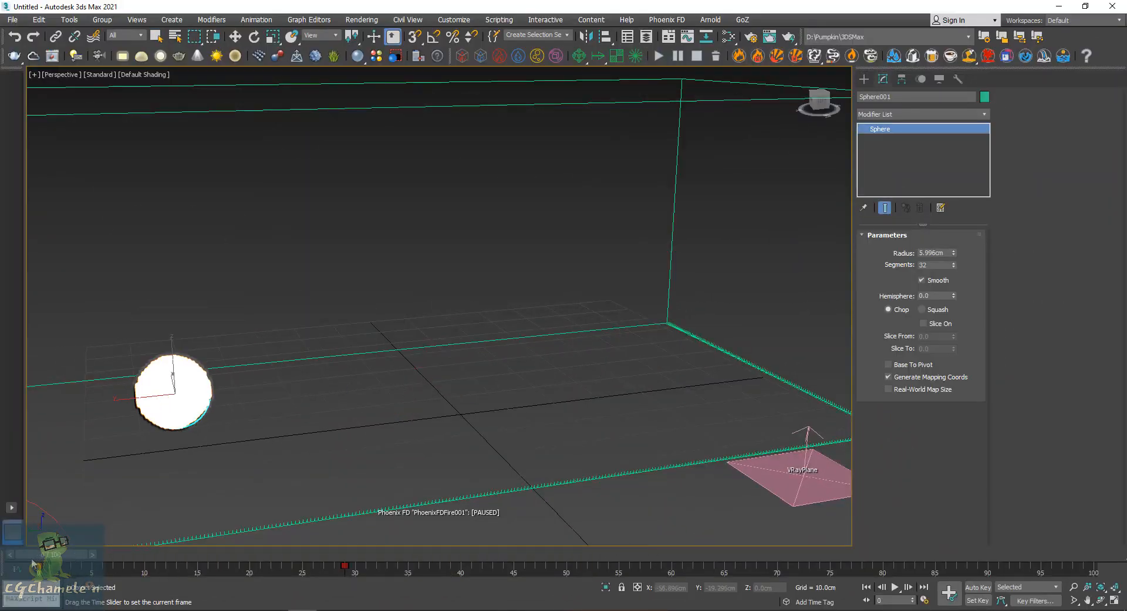
key(q)
click(234, 423)
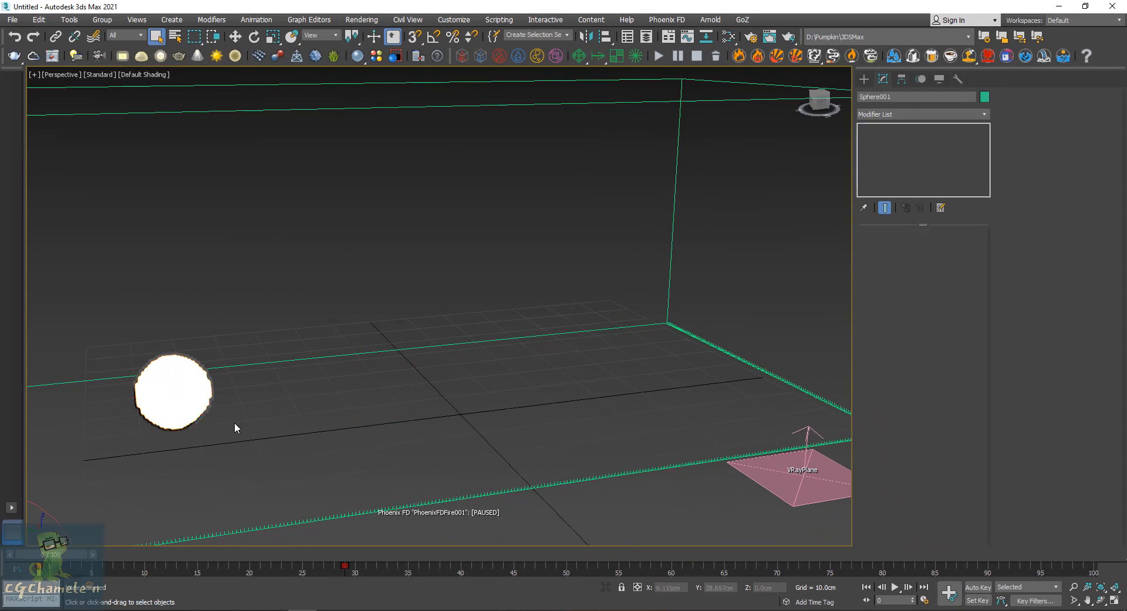
click(193, 419)
scroll(206, 437, down, 3)
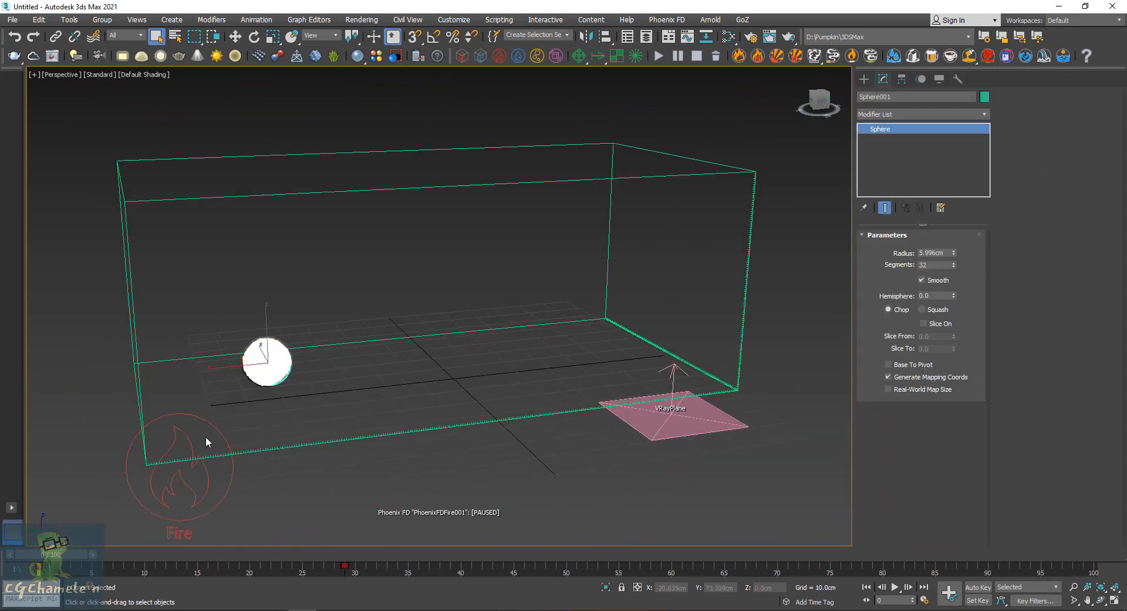
right_click(277, 375)
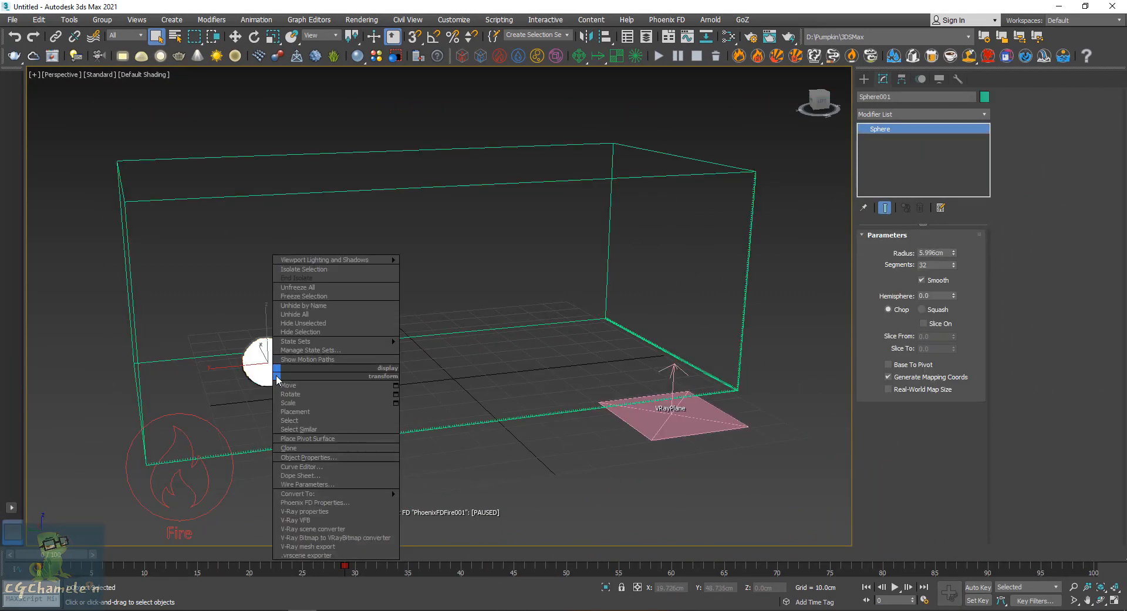
click(300, 504)
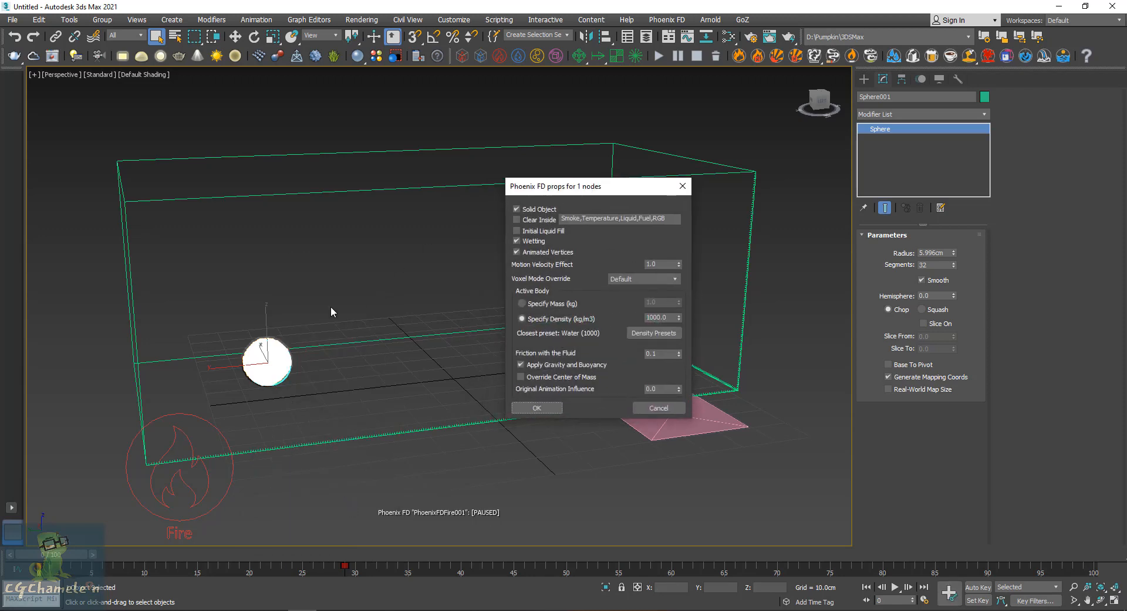
click(666, 407)
Step: Create a flat standard box beside the sphere, about 41.9 cm long, 24.6 cm wide and 2.2 cm high
click(863, 80)
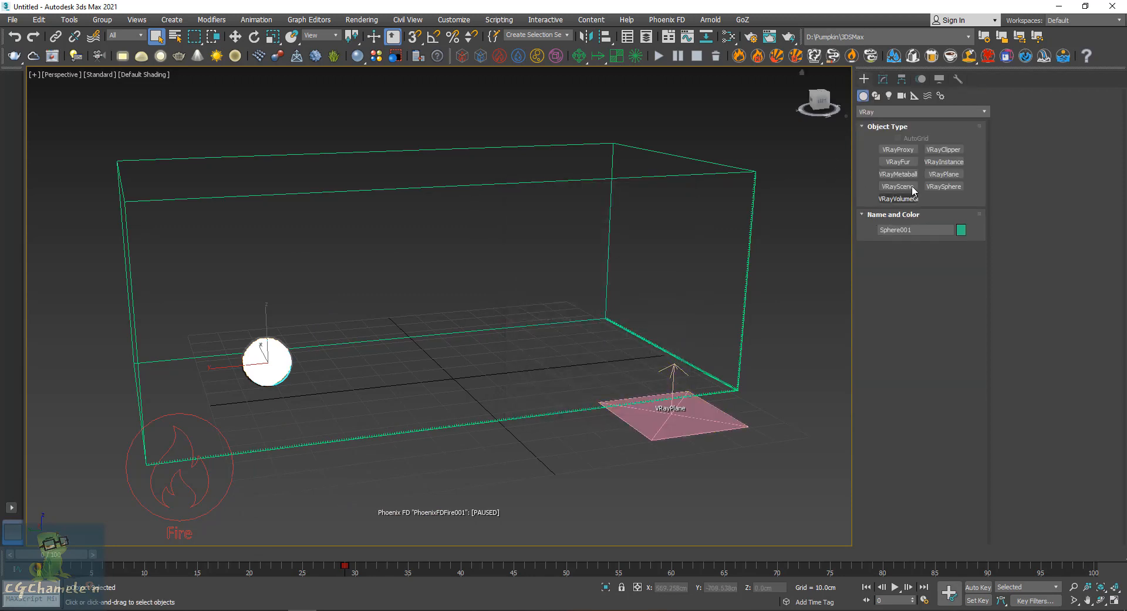
click(922, 111)
click(883, 117)
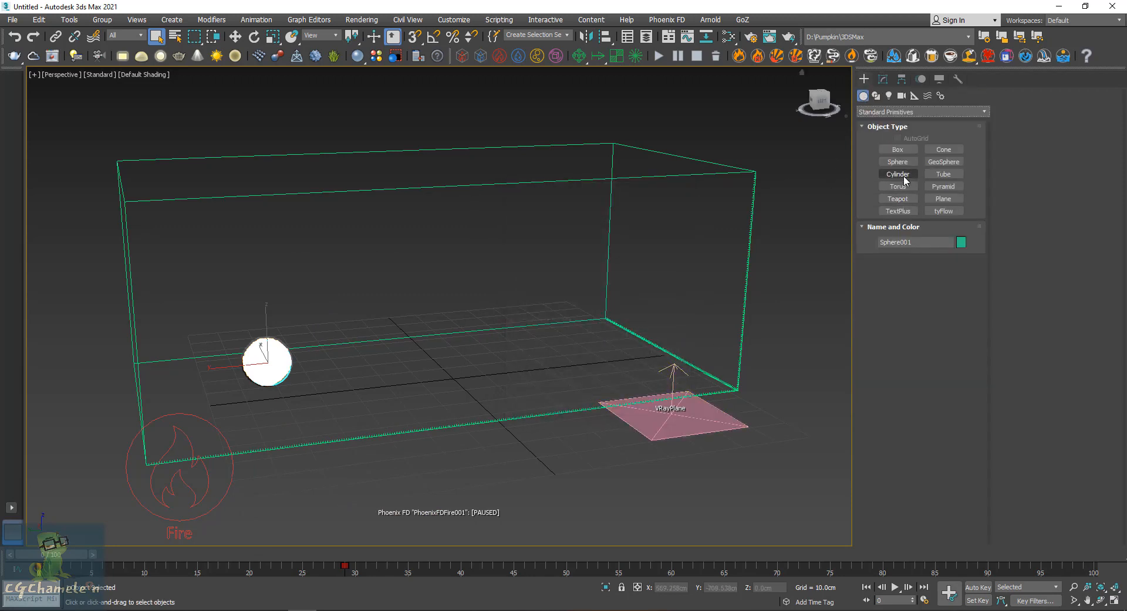
click(909, 151)
alt+middle_drag(446, 358, 424, 411)
drag(414, 370, 282, 447)
click(284, 435)
Step: Raise the box to about 28 cm in Z and slide it directly above the sphere, with Y at about 48.8 cm
key(w)
alt+middle_drag(342, 382, 347, 347)
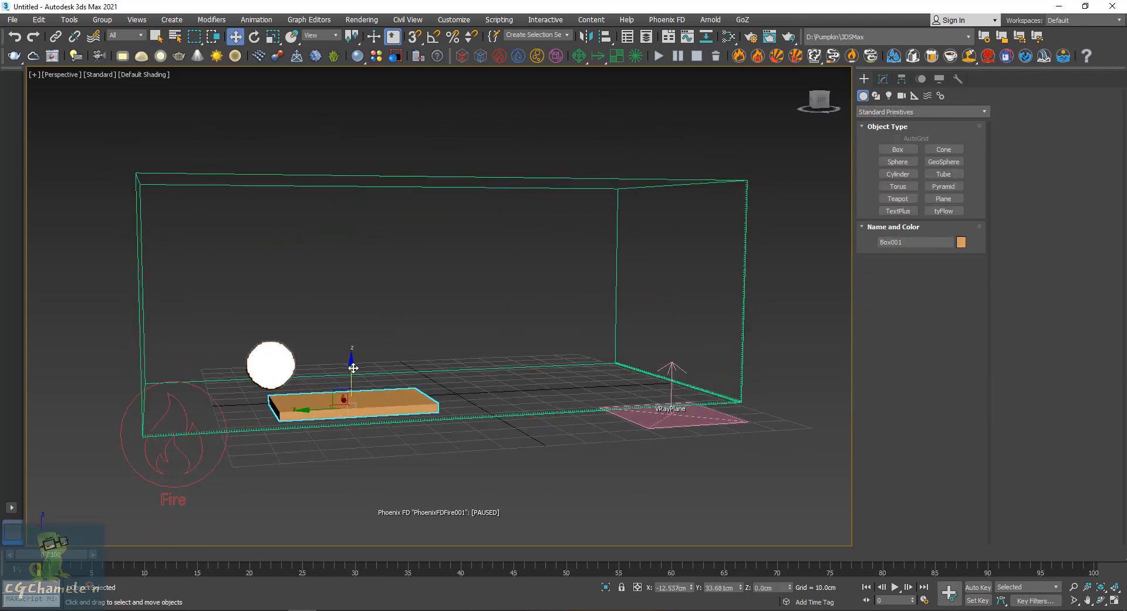
drag(352, 369, 352, 262)
alt+middle_drag(354, 303, 352, 329)
drag(319, 309, 293, 319)
mouse_move(279, 329)
alt+middle_down()
mouse_move(284, 346)
mouse_move(288, 312)
alt+middle_up()
drag(280, 302, 234, 300)
alt+middle_drag(235, 300, 226, 250)
drag(240, 306, 208, 306)
Step: Delete the fire simulator's existing caches, rerun the simulation with the box above the sphere, and stop it around frame 7
click(519, 200)
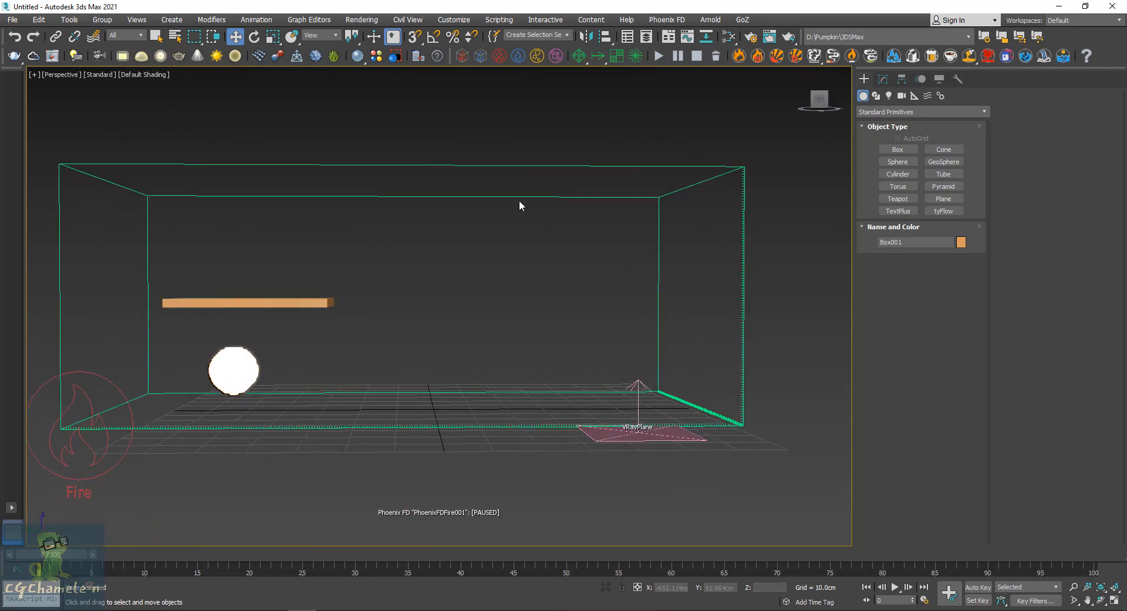
click(881, 79)
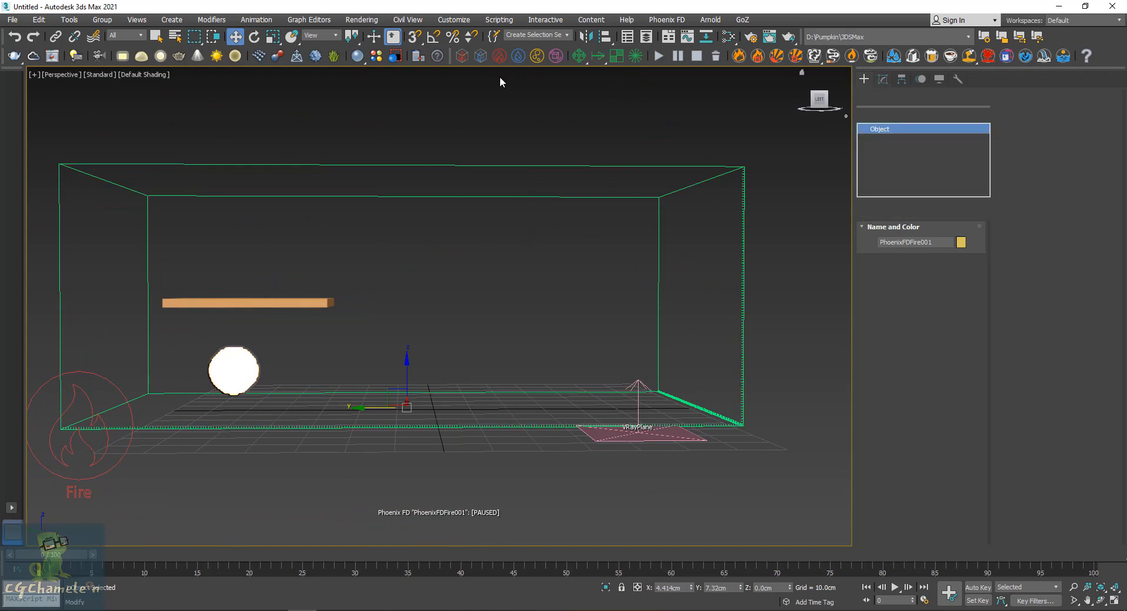
click(715, 56)
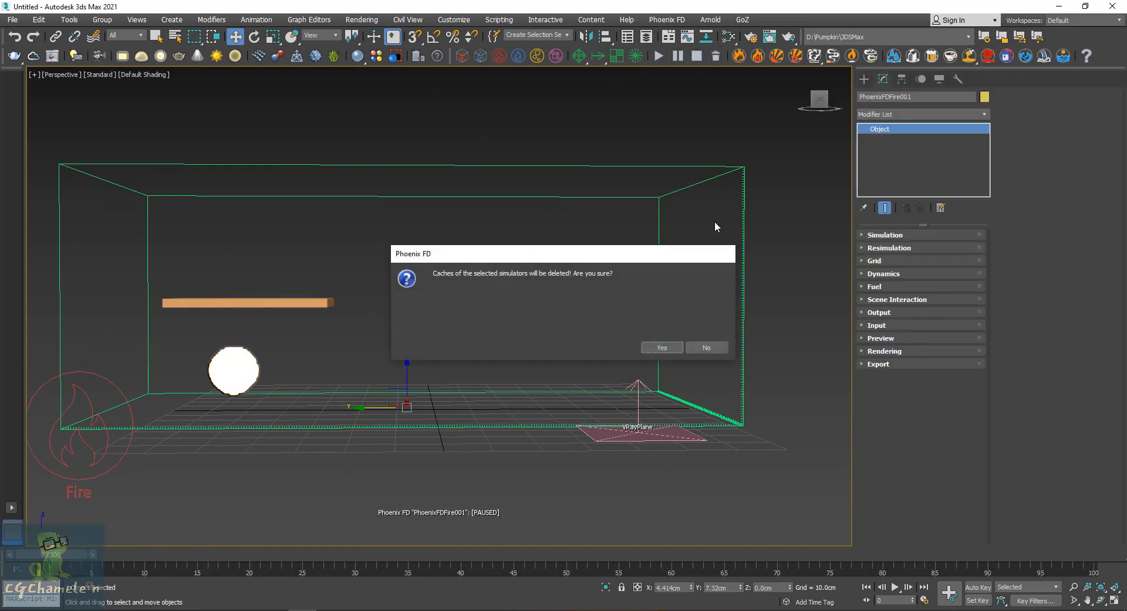
click(663, 348)
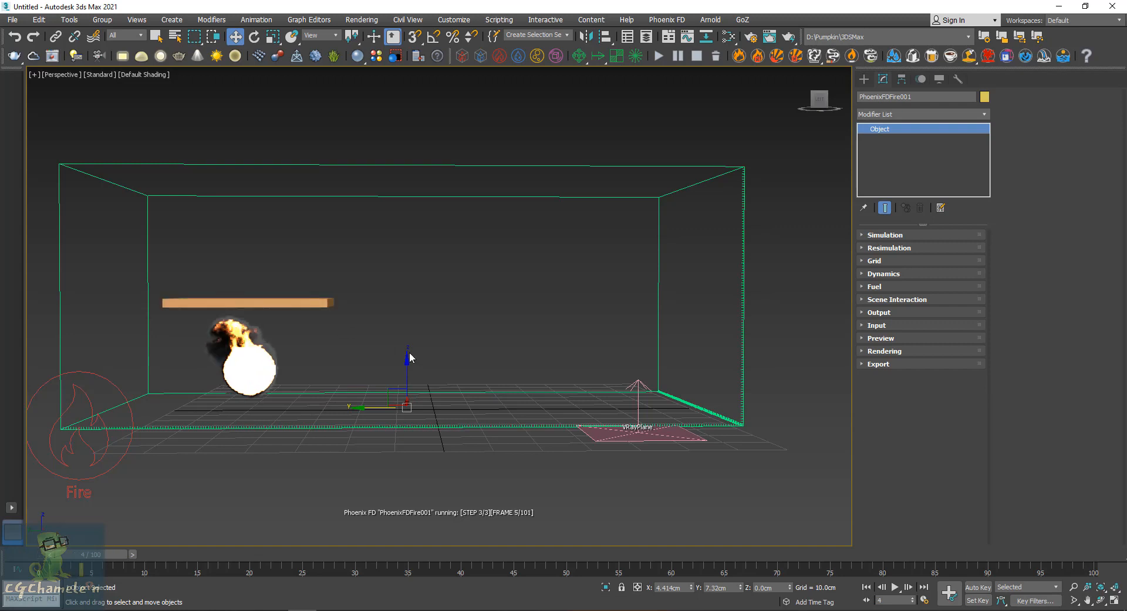
scroll(221, 352, up, 2)
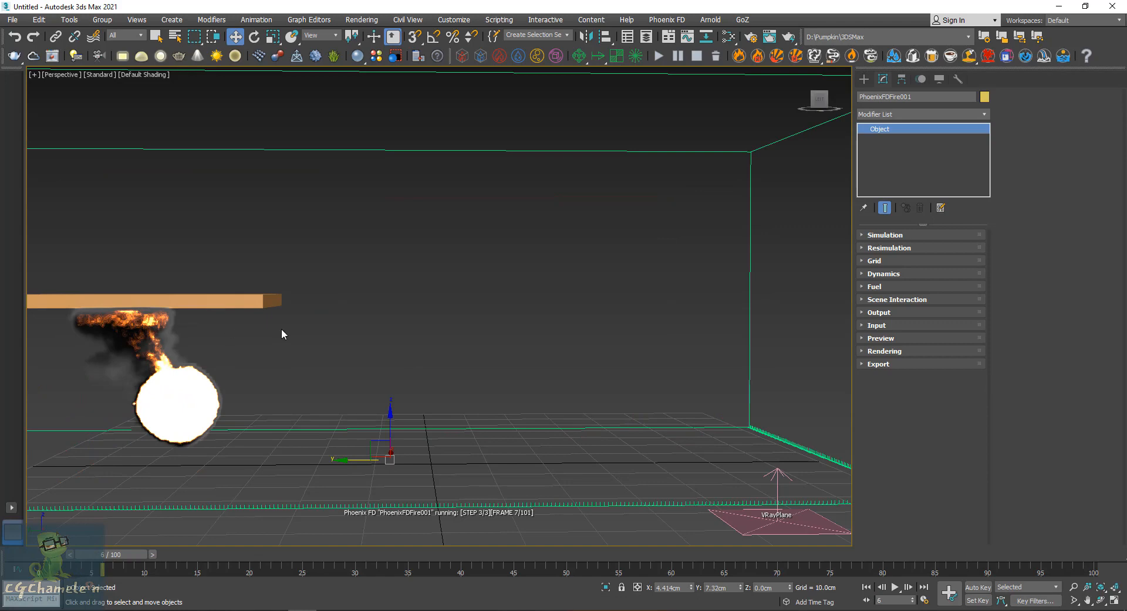
click(677, 57)
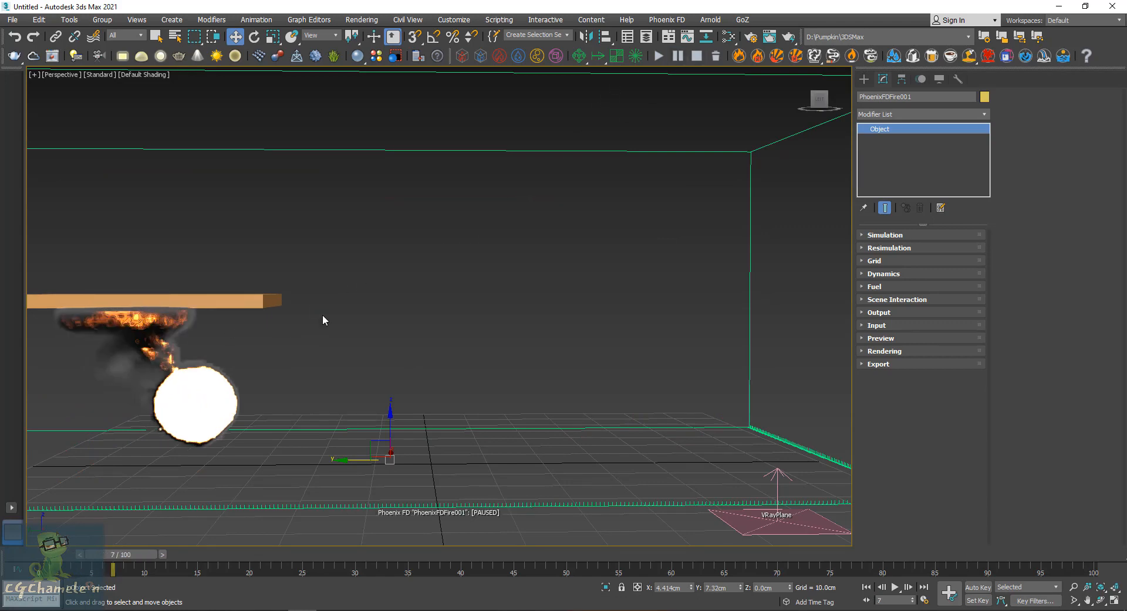
Step: Clone the box as an instance and place it beside the original, slightly lower, at about Y 6 cm and Z 23.4 cm
alt+middle_drag(322, 320, 262, 280)
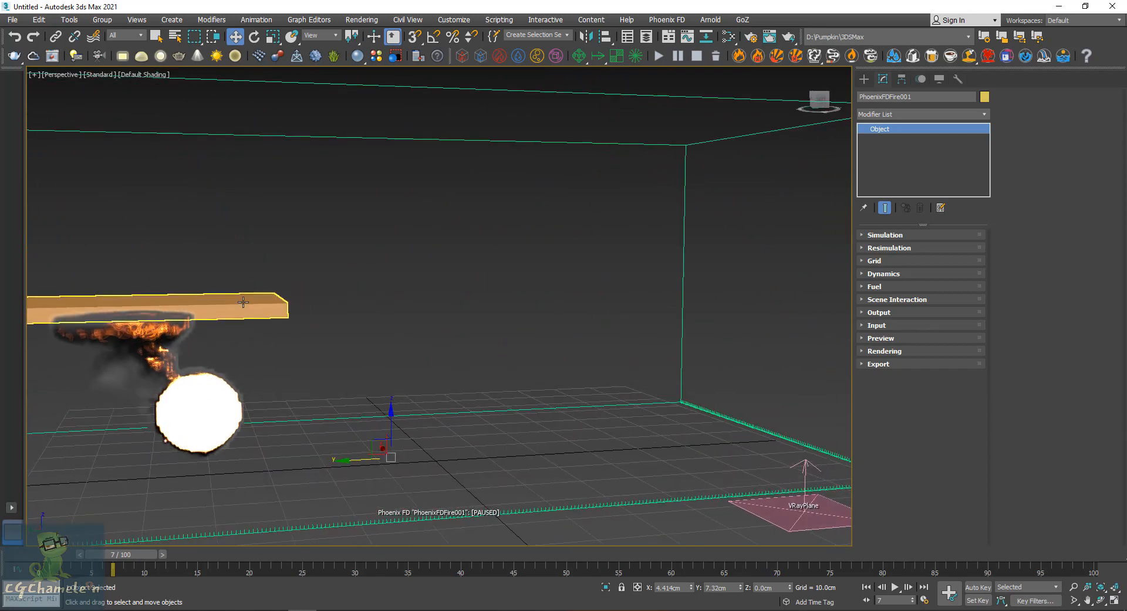
click(252, 307)
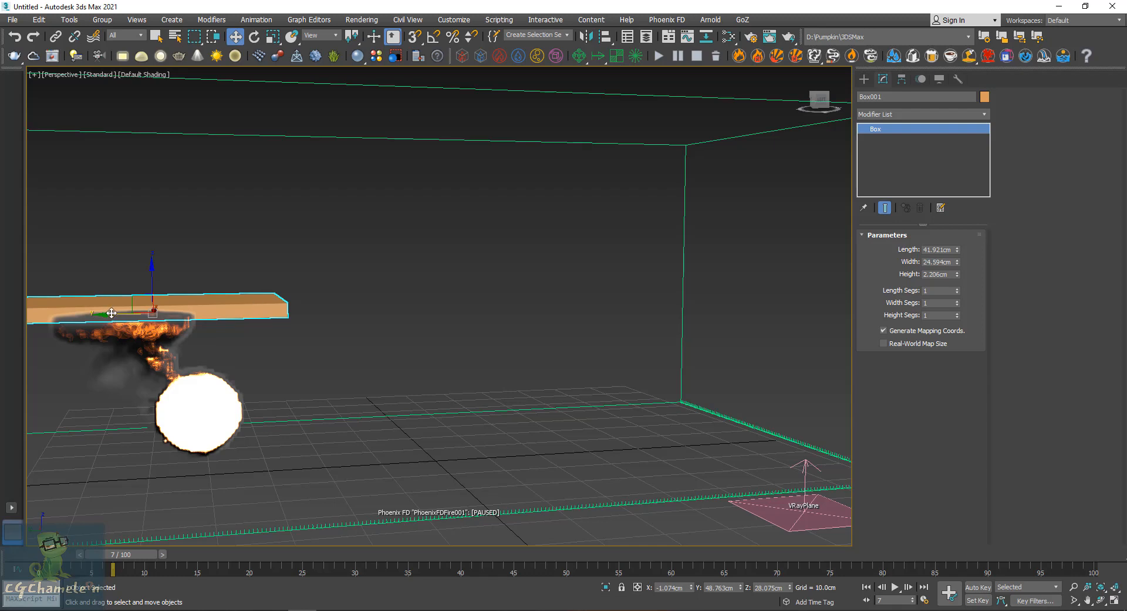
click(262, 263)
click(176, 301)
key(ctrl+v)
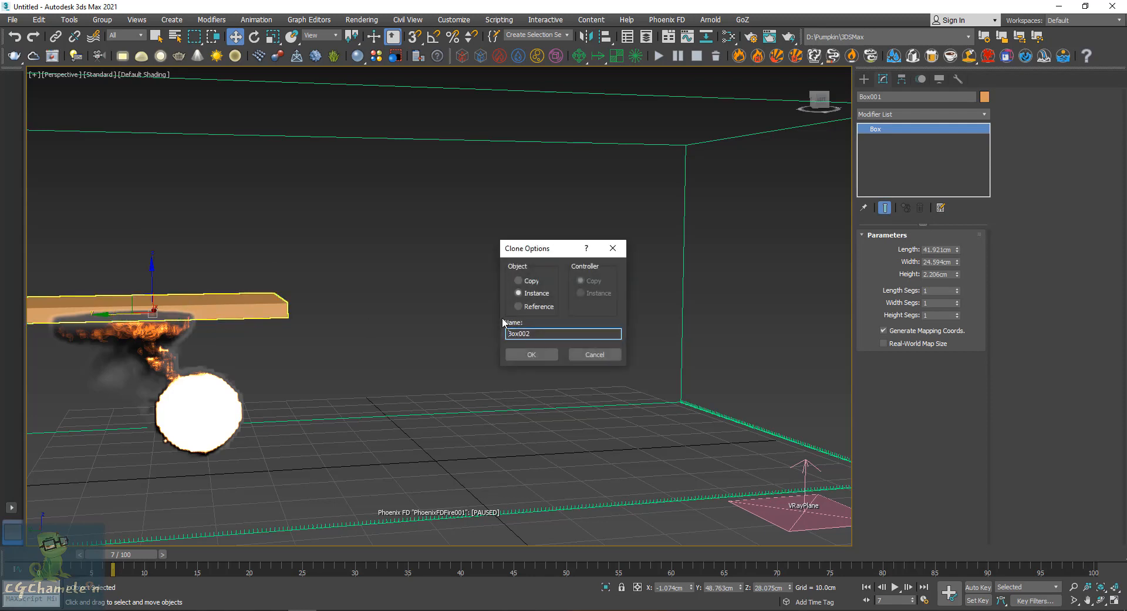
click(531, 354)
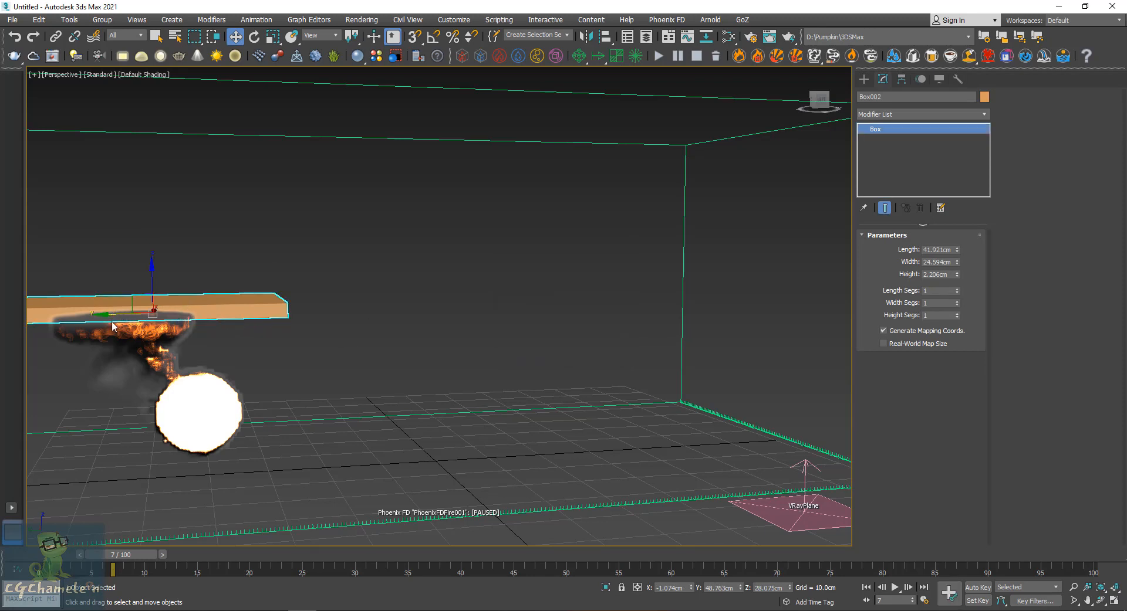
drag(112, 322, 354, 299)
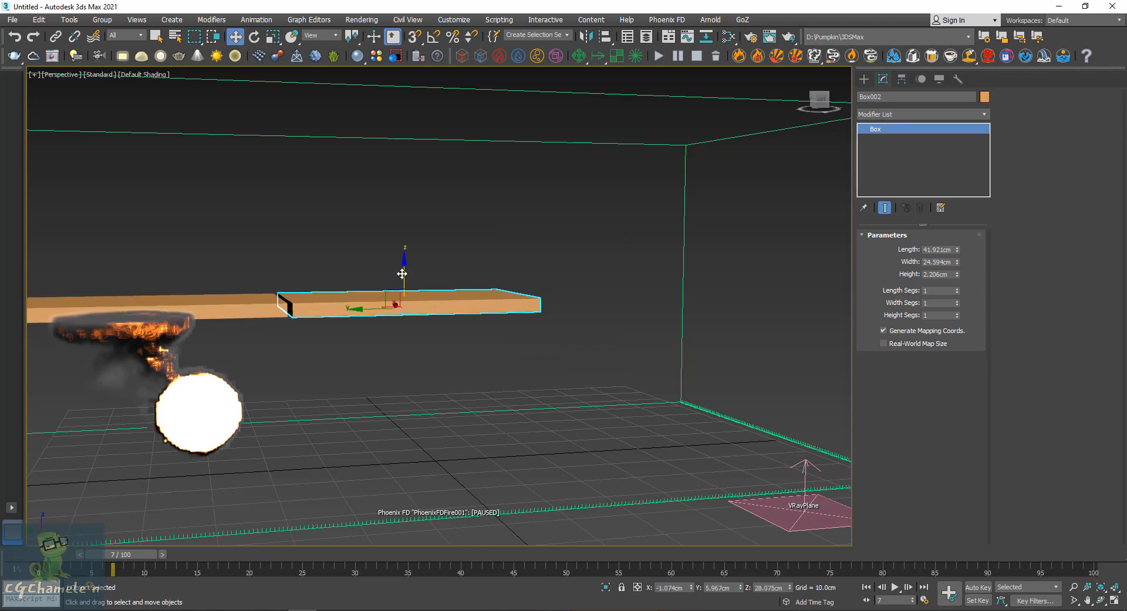
drag(401, 267, 408, 300)
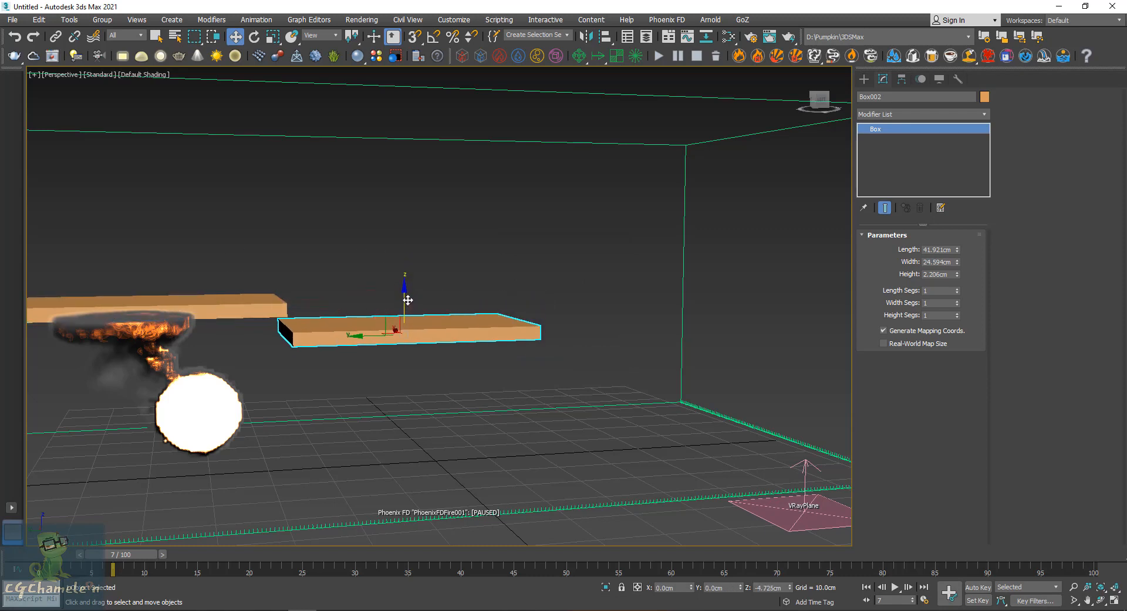
Step: Review the cloned box's Phoenix FD properties, trying Solid Object off and on and examining Clear Inside, density and Motion Velocity Effect, and dismiss them
right_click(434, 329)
click(468, 459)
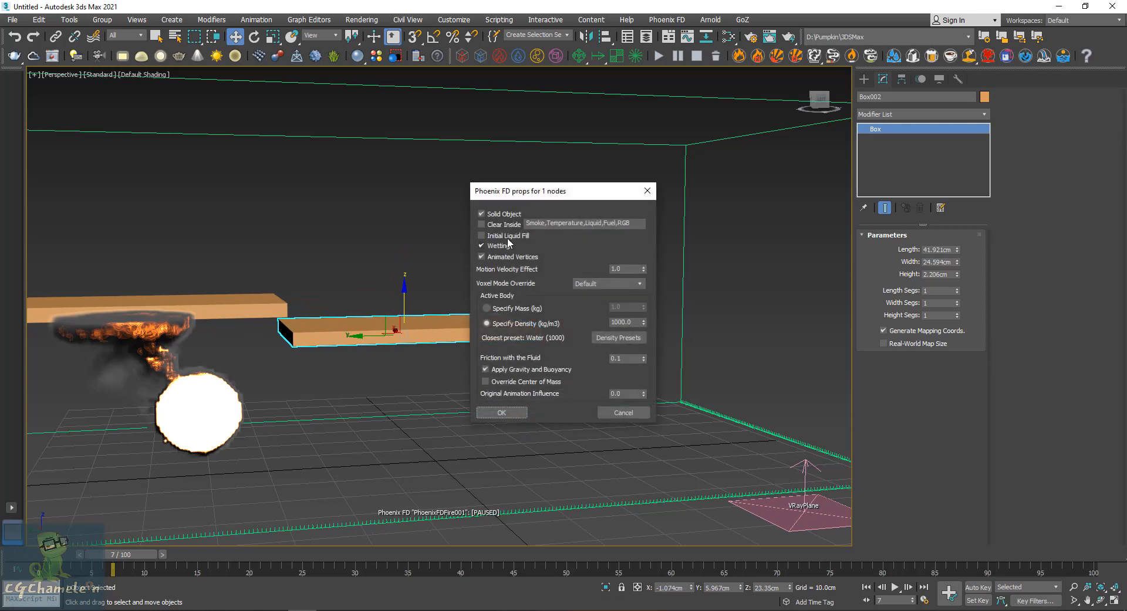
click(482, 214)
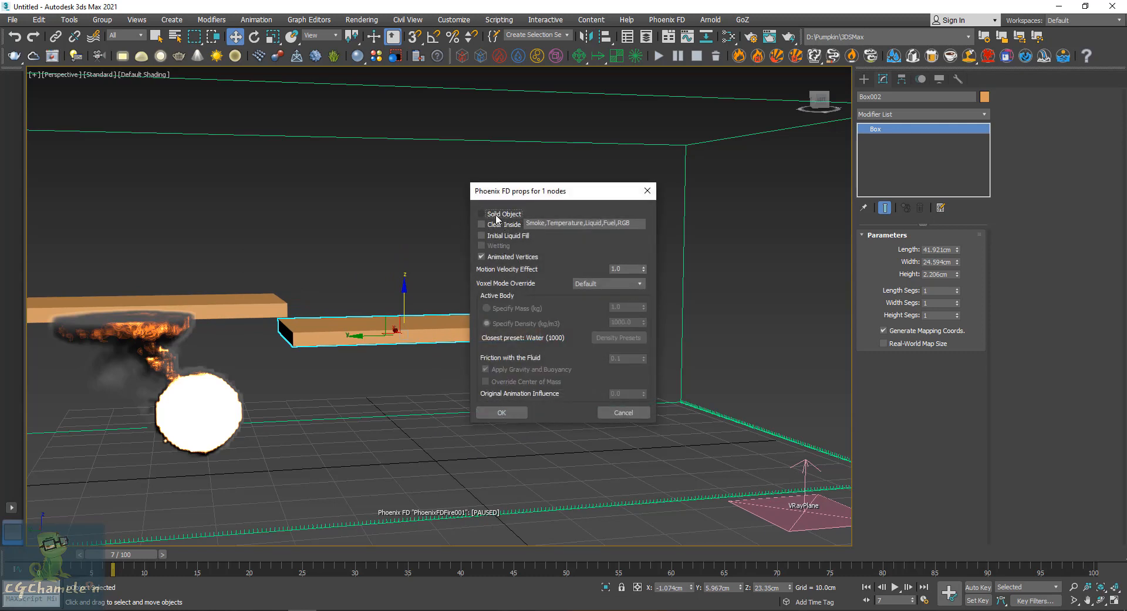
click(495, 214)
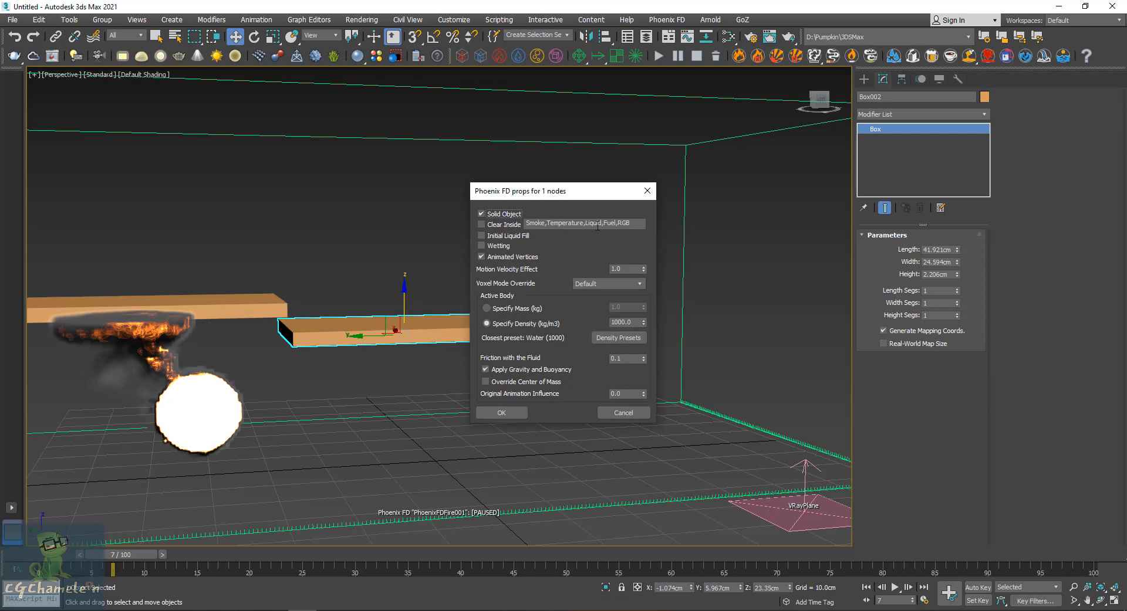
drag(636, 223, 526, 224)
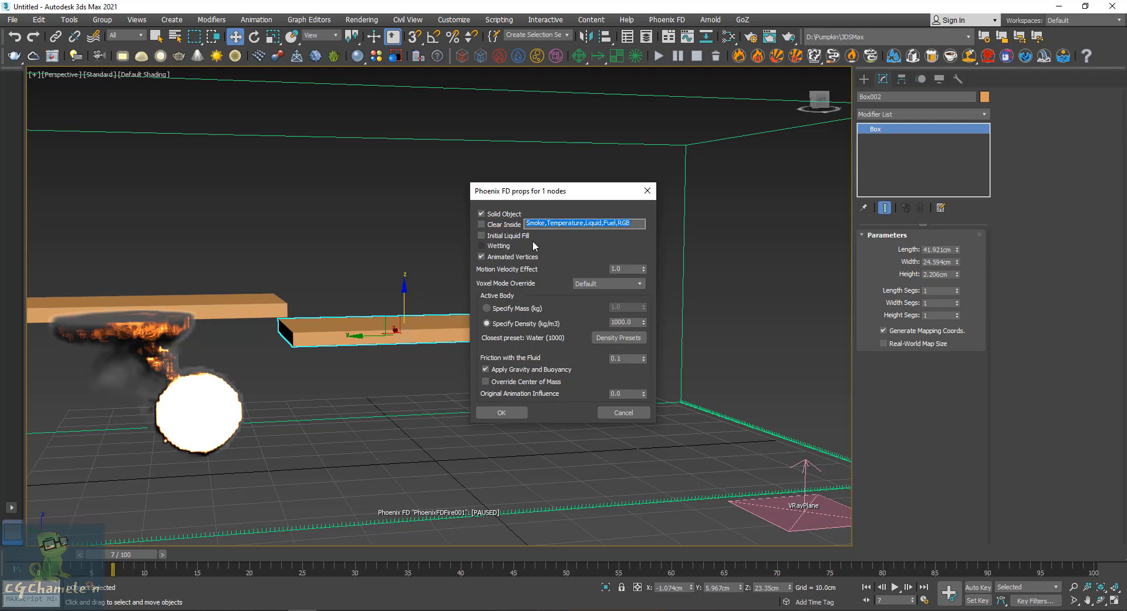
click(481, 214)
click(481, 214)
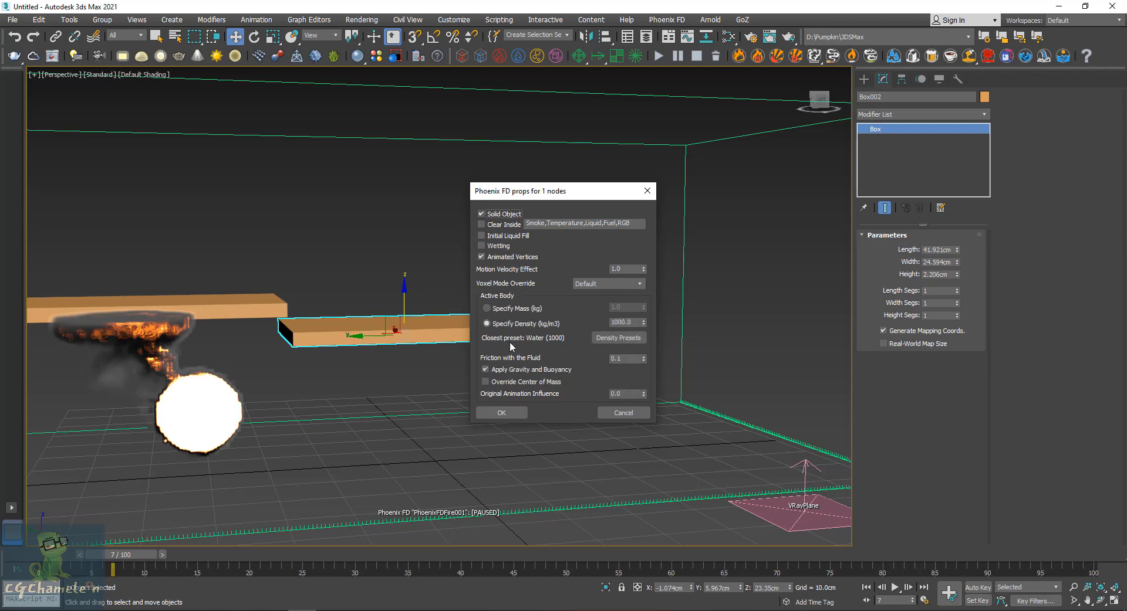
double_click(634, 322)
double_click(625, 269)
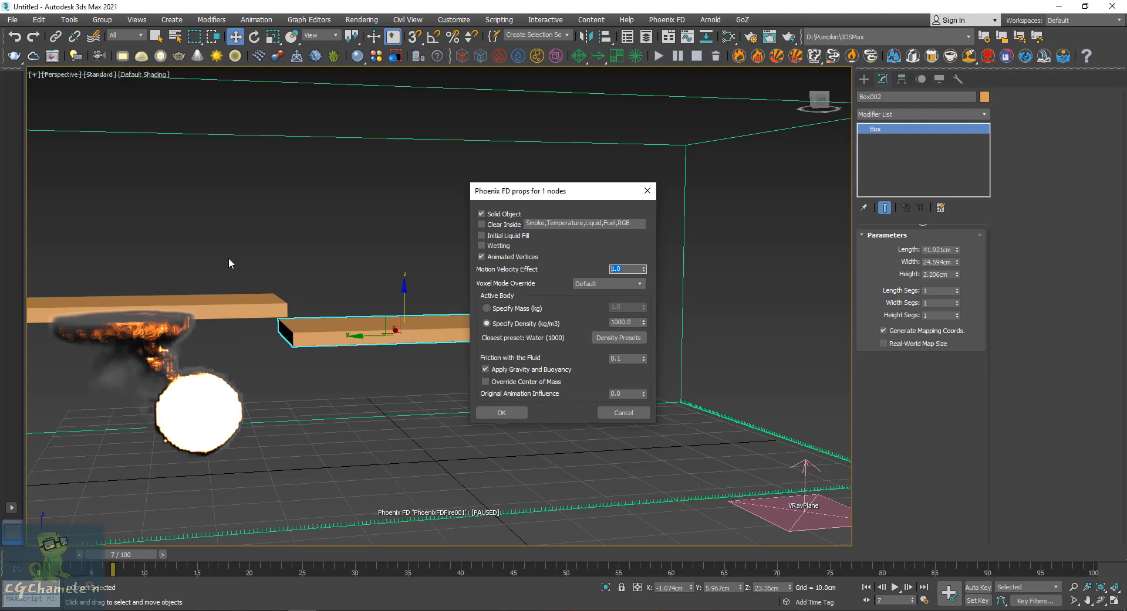
click(645, 192)
Step: Slide the cloned box farther away from the first box, to about -3.8 cm in Y
drag(354, 335, 406, 335)
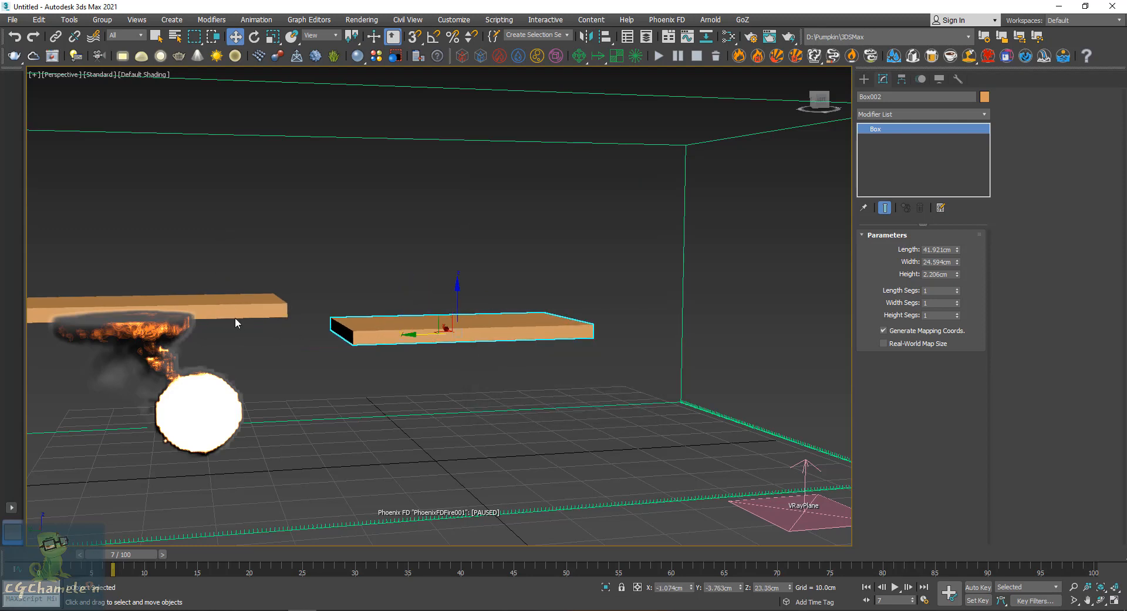
Step: Enable Auto Key and animate the first box's height, at about Z 24.7 cm on frame 0 and 29.3 cm on frame 3
click(234, 314)
click(977, 587)
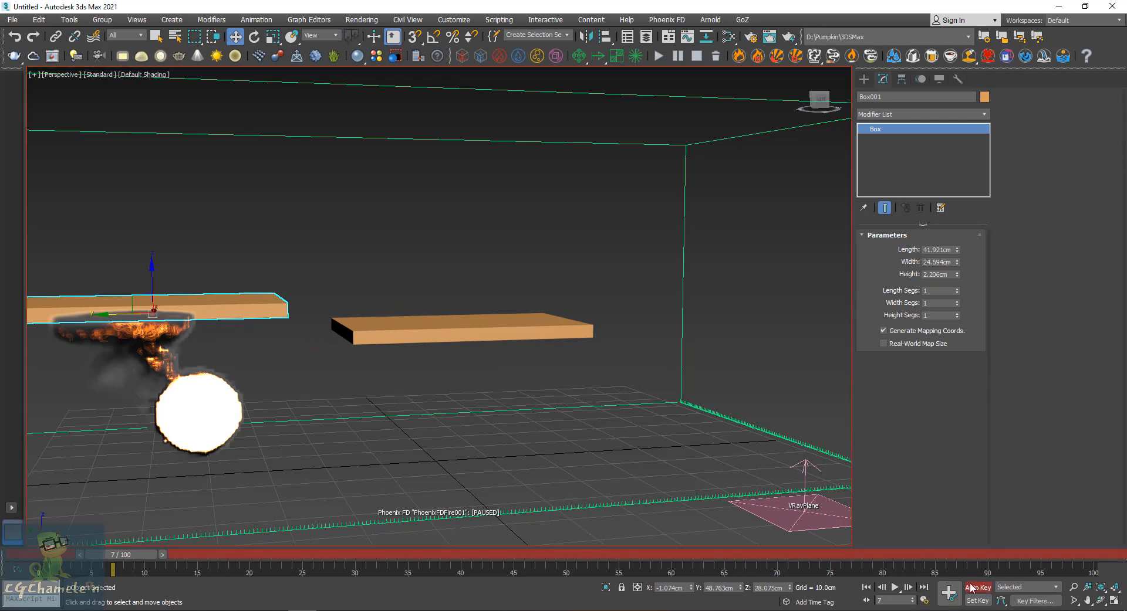
drag(125, 556, 50, 556)
alt+middle_drag(153, 480, 160, 440)
drag(153, 285, 154, 305)
drag(54, 556, 91, 559)
drag(154, 292, 153, 262)
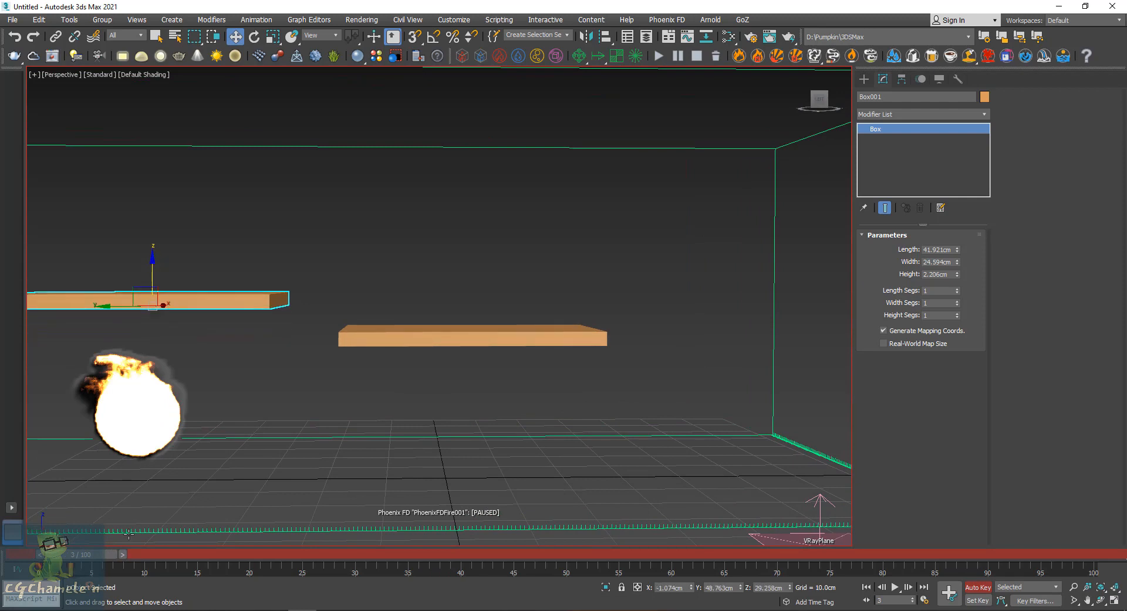
Step: Continue the first box's vertical animation, lowering it to about Z 23.6 cm at frame 6 and raising it to 32.5 cm at frame 9
drag(106, 556, 134, 559)
drag(152, 265, 154, 300)
drag(129, 557, 166, 554)
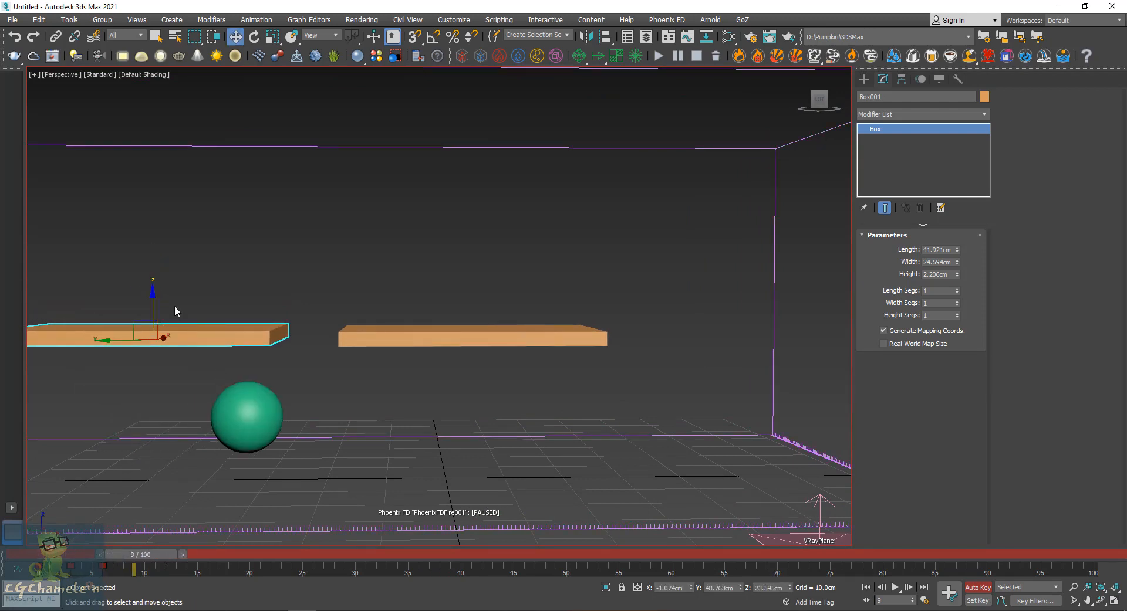
drag(154, 290, 155, 238)
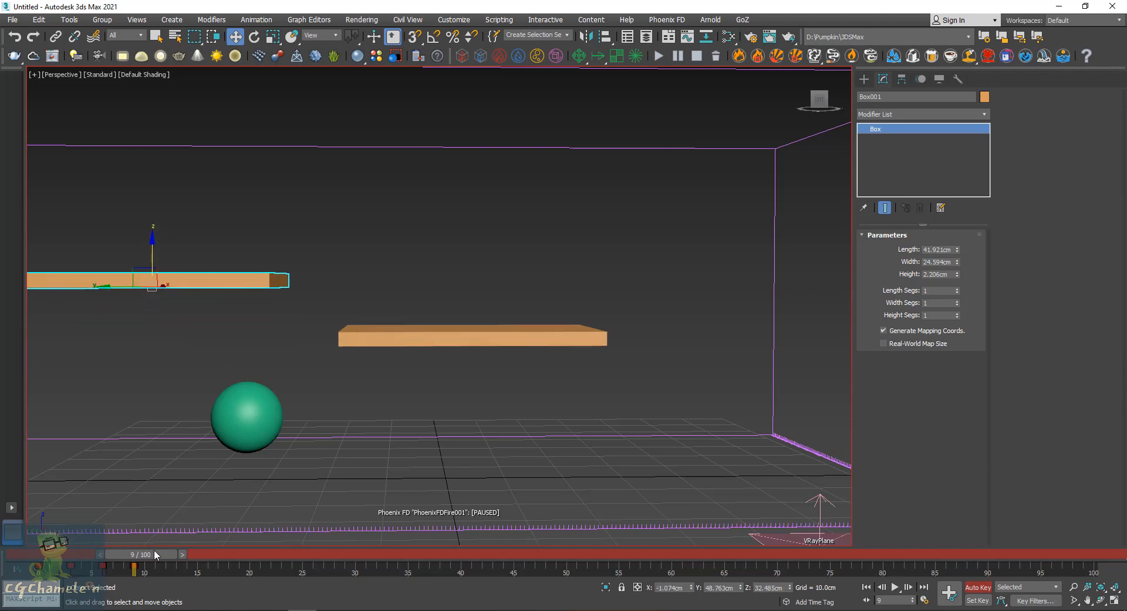
Step: At frame 0, turn off Solid Object for the second box and slide it toward the first, to about Y 6.5 cm
drag(157, 555, 2, 544)
key(q)
click(457, 267)
right_click(419, 333)
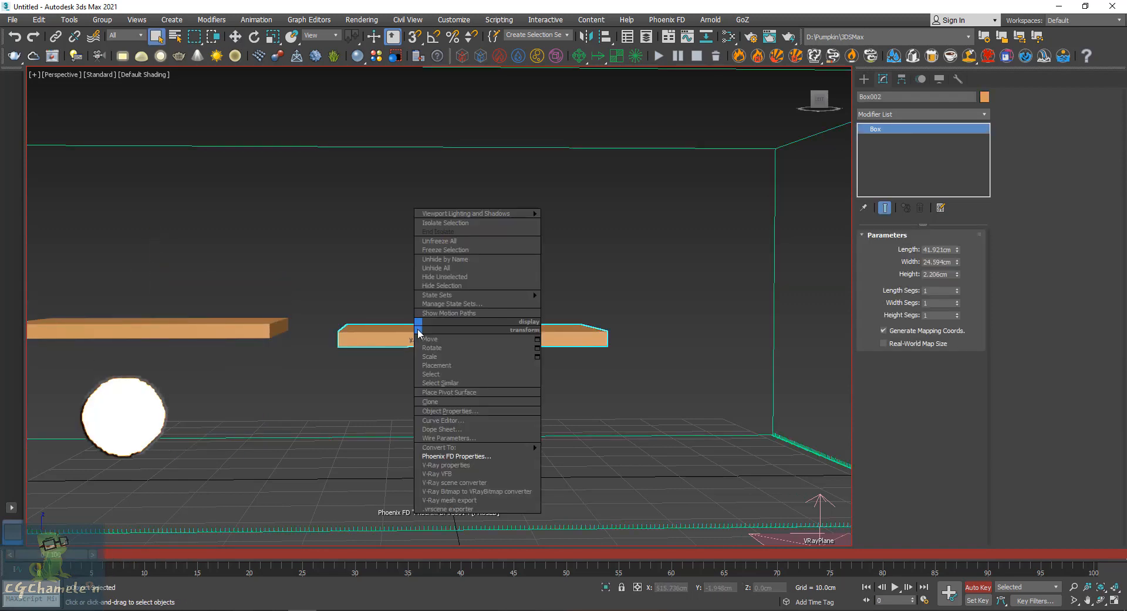
click(454, 460)
click(500, 216)
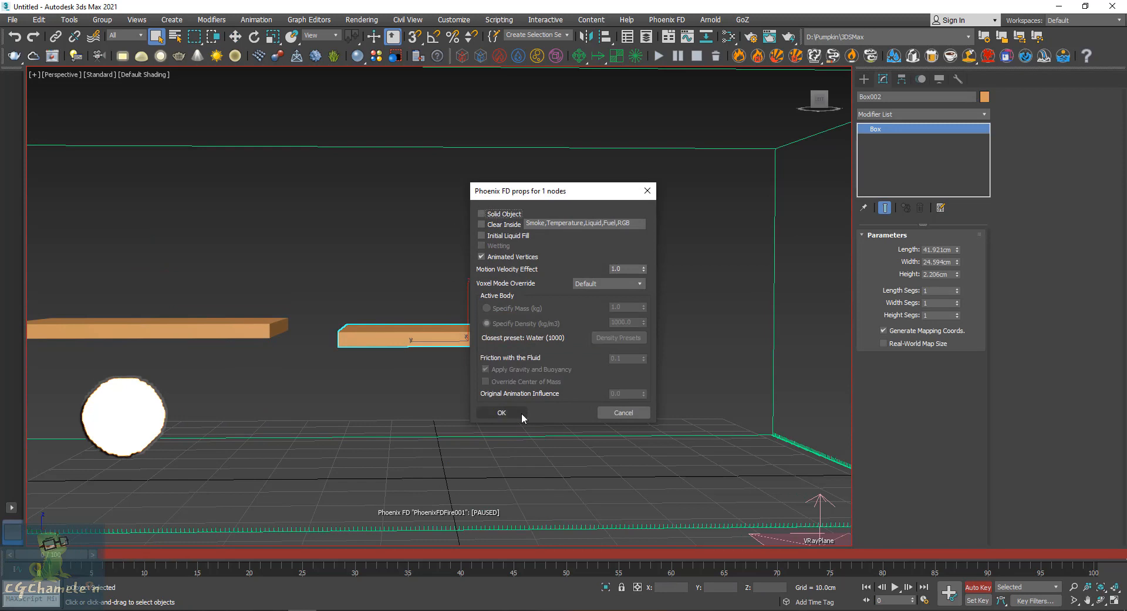
click(485, 416)
key(w)
drag(437, 340, 399, 339)
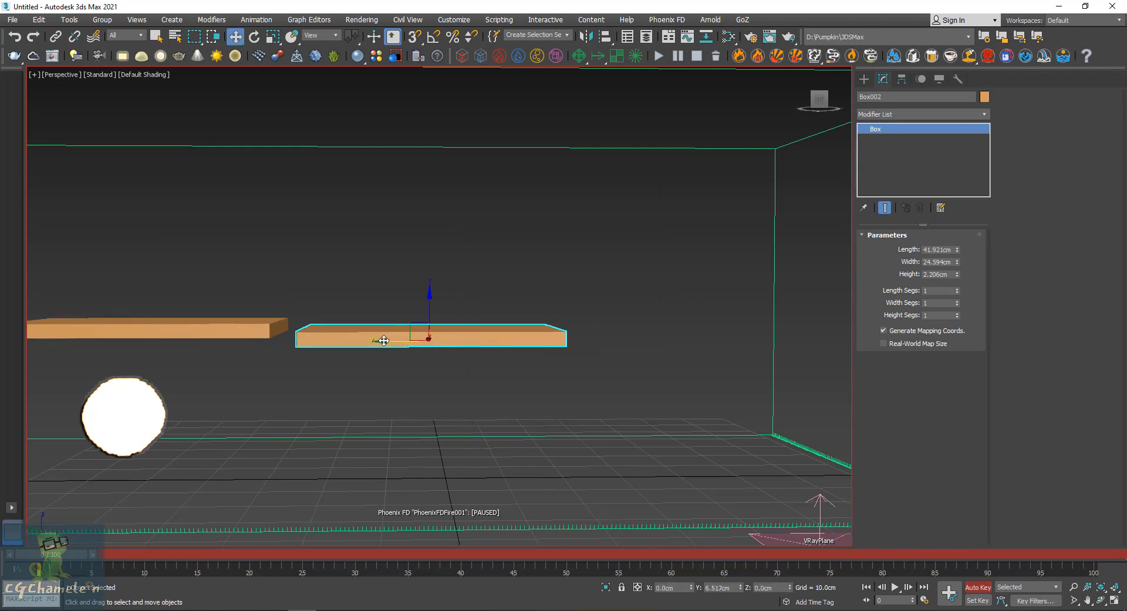
Step: Scale the first box to about 52% along Y and move the second box closer to it
click(223, 328)
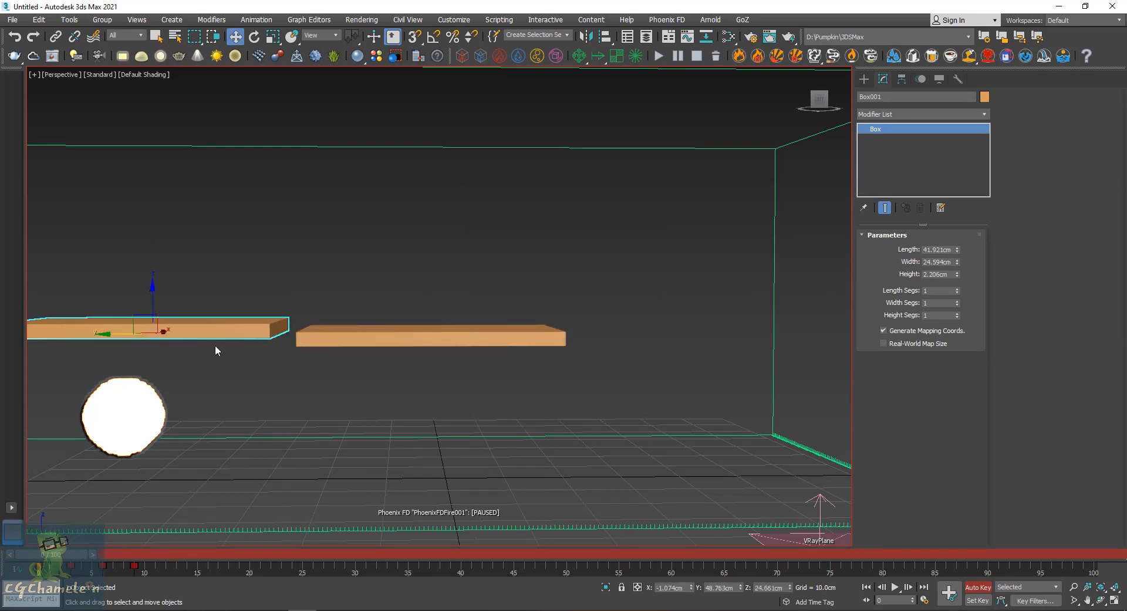
key(r)
drag(141, 328, 140, 338)
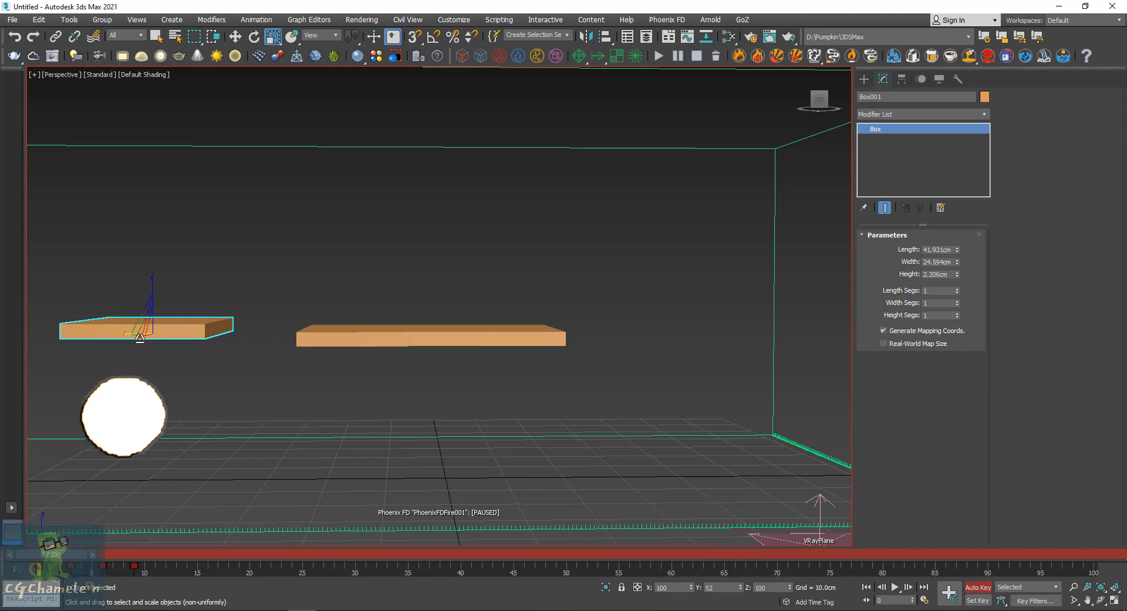
key(w)
click(411, 336)
drag(410, 336, 364, 321)
scroll(365, 321, down, 3)
alt+middle_drag(369, 305, 394, 235)
Step: Delete the fire simulator's caches and restart the simulation with Auto Key turned off
click(394, 216)
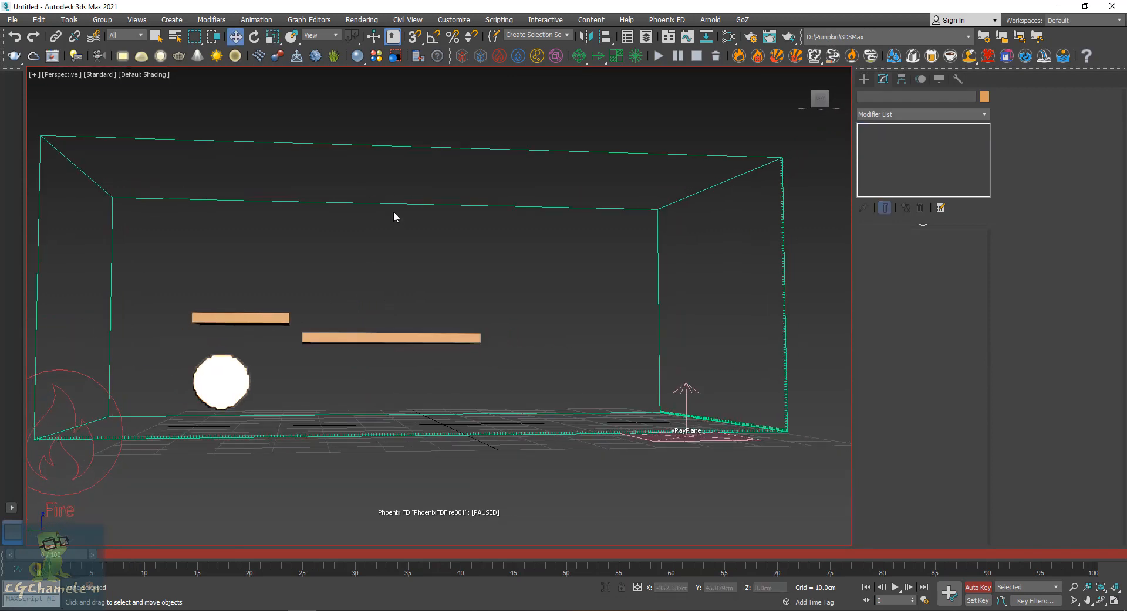
click(393, 204)
click(683, 91)
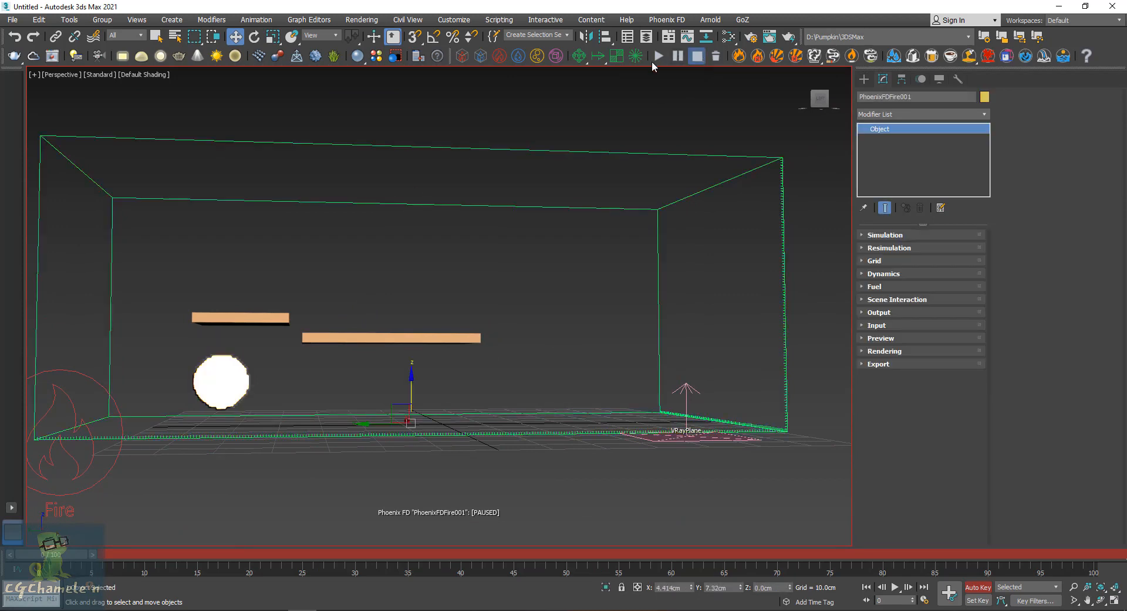
click(716, 56)
click(661, 347)
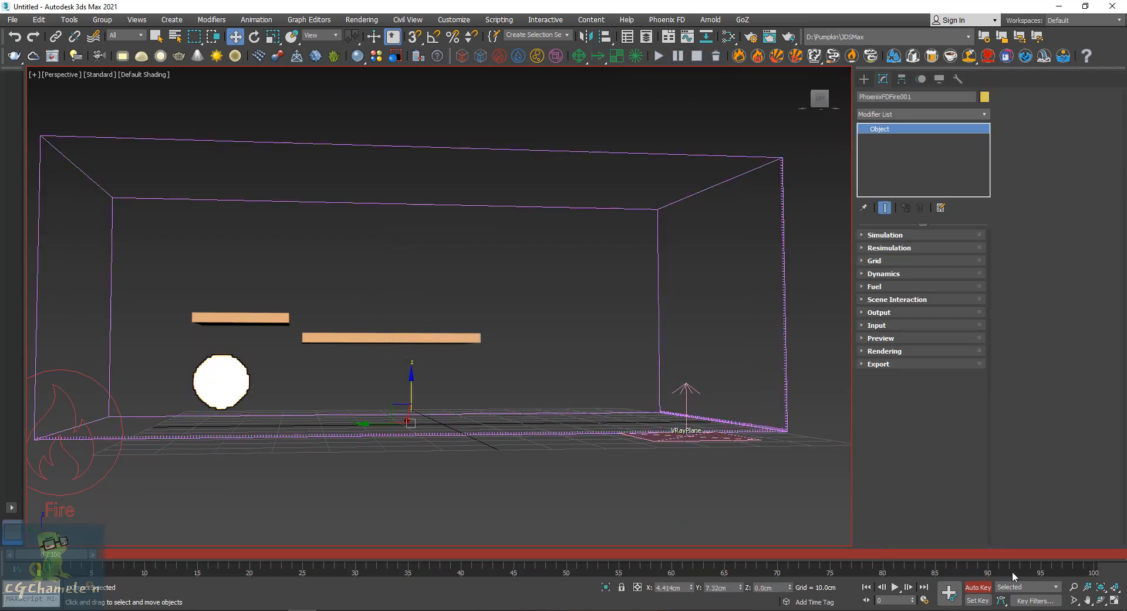
click(658, 55)
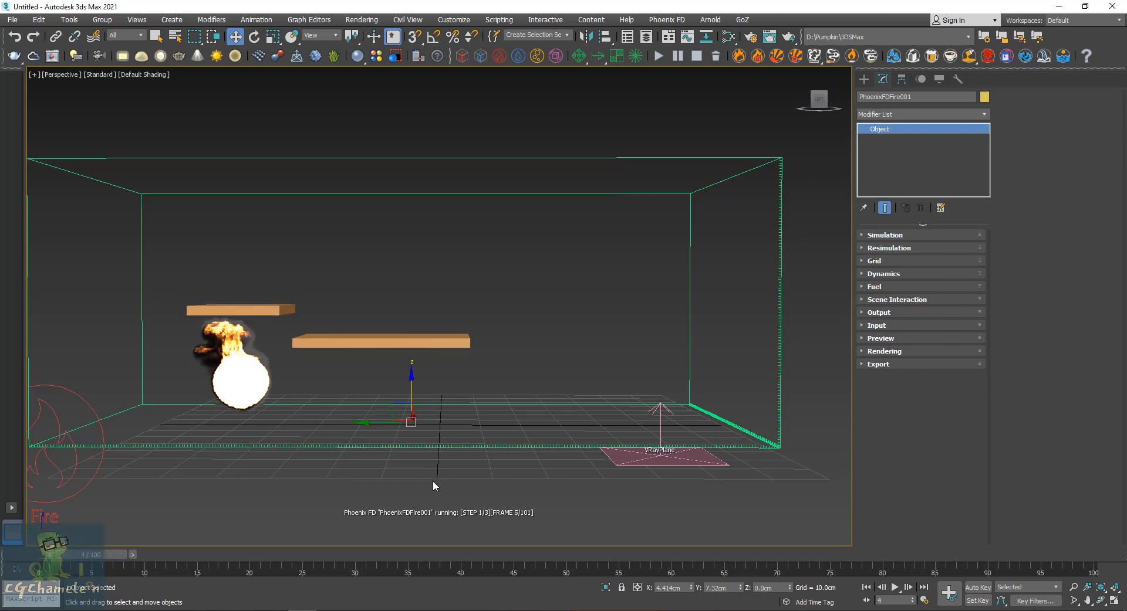
Step: Examine the smoke around both boxes from several angles while the simulation runs, and pause it at frame 18
scroll(229, 363, up, 3)
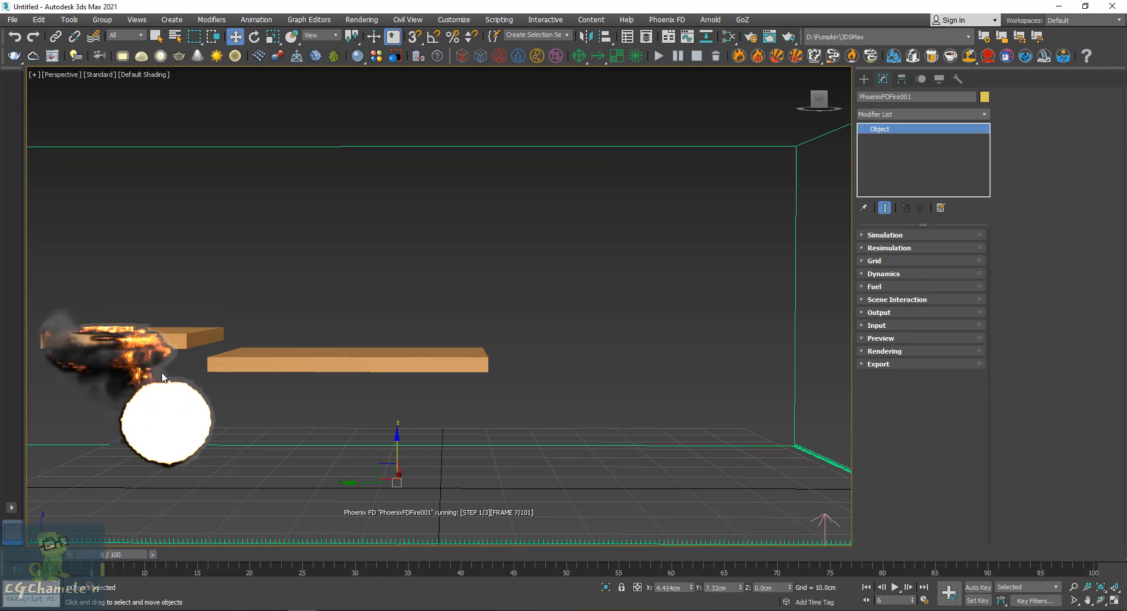
alt+middle_drag(196, 397, 171, 410)
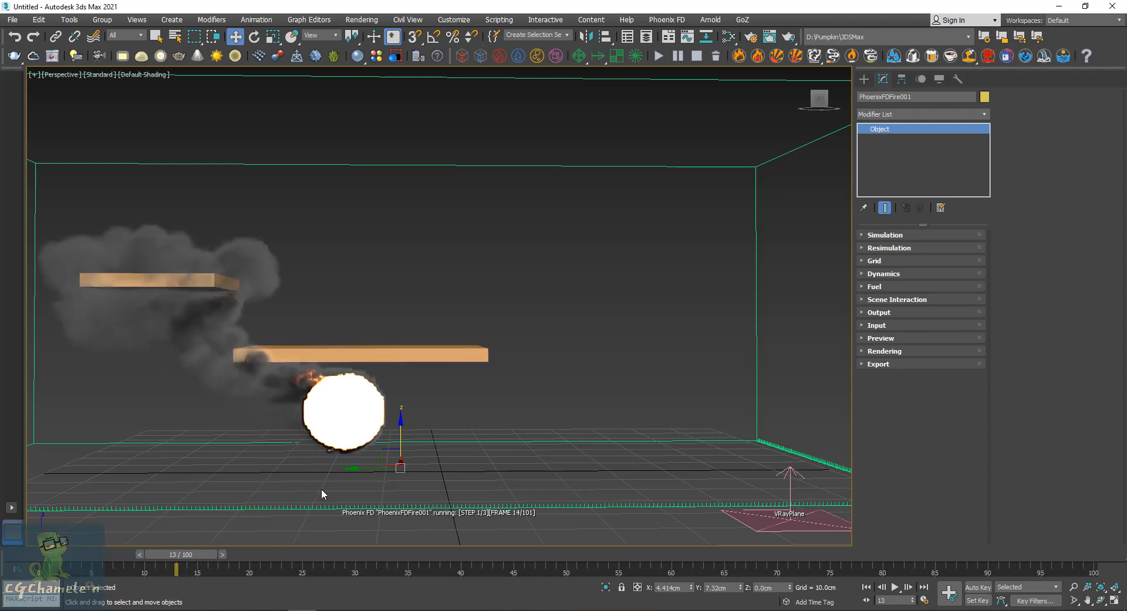
alt+middle_drag(289, 442, 188, 459)
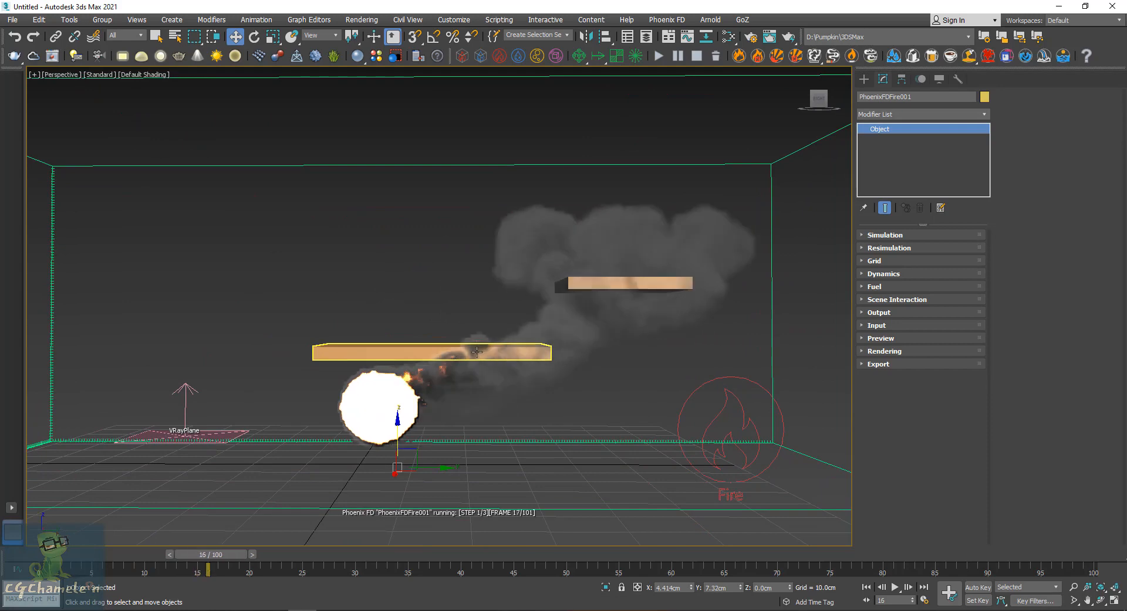
alt+middle_drag(431, 361, 624, 395)
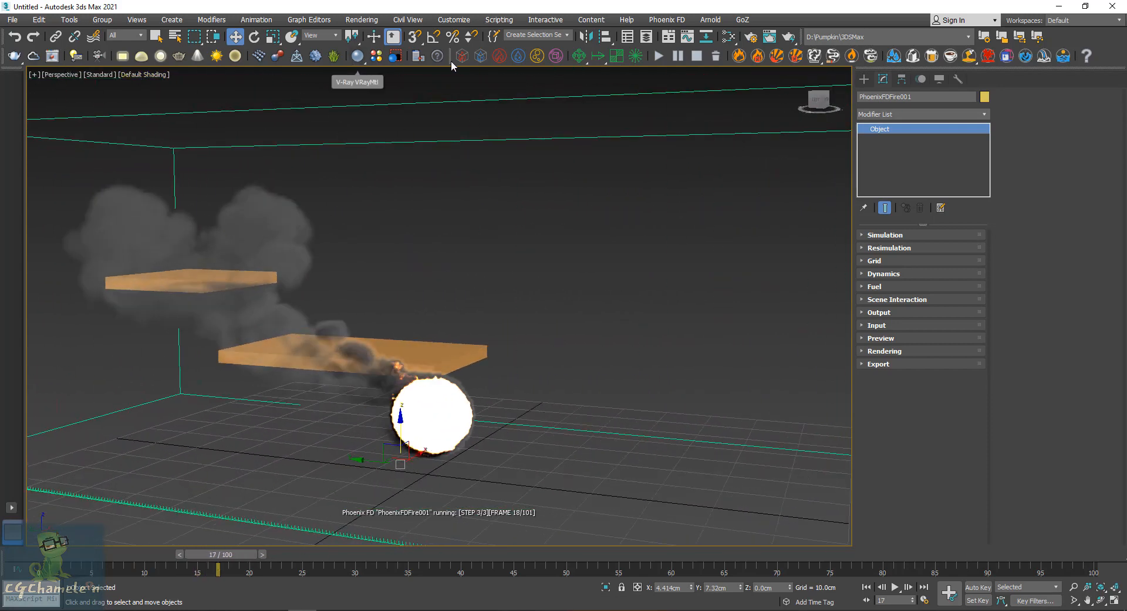
click(677, 59)
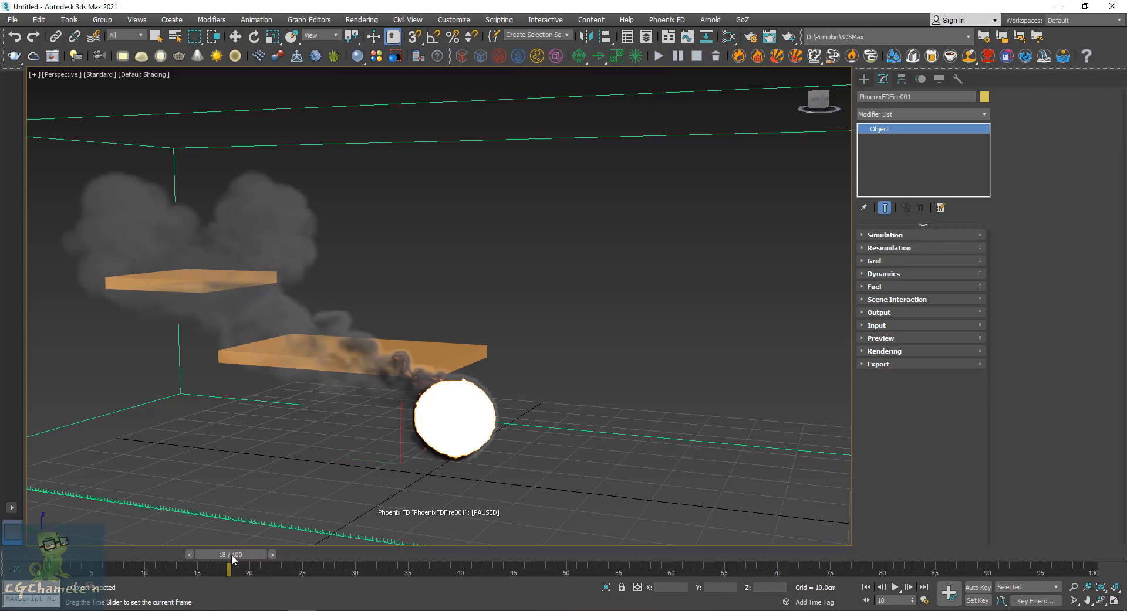
Step: Return to frame 7 and enable Clear Inside in the first box's Phoenix FD properties
drag(231, 555, 135, 541)
key(w)
alt+middle_drag(264, 382, 211, 329)
click(209, 320)
right_click(208, 320)
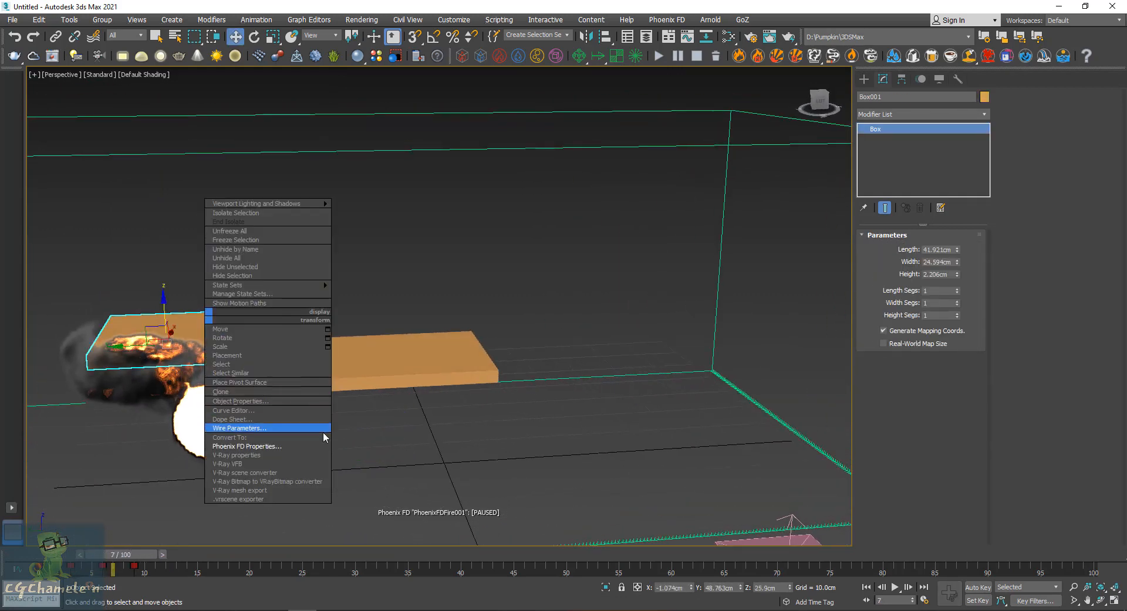
click(276, 453)
click(507, 226)
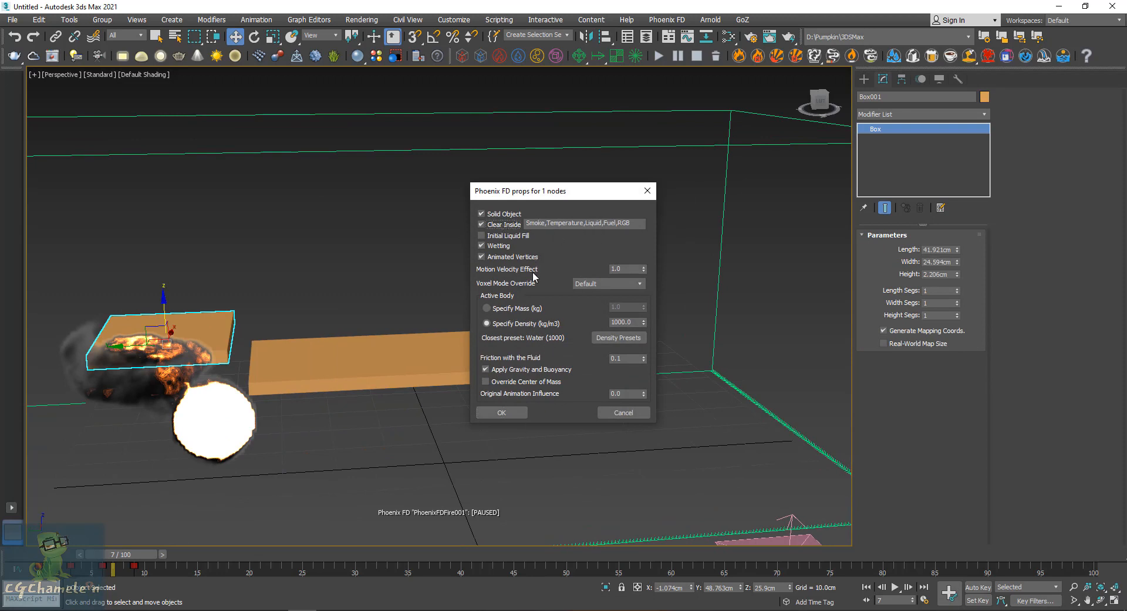
click(501, 413)
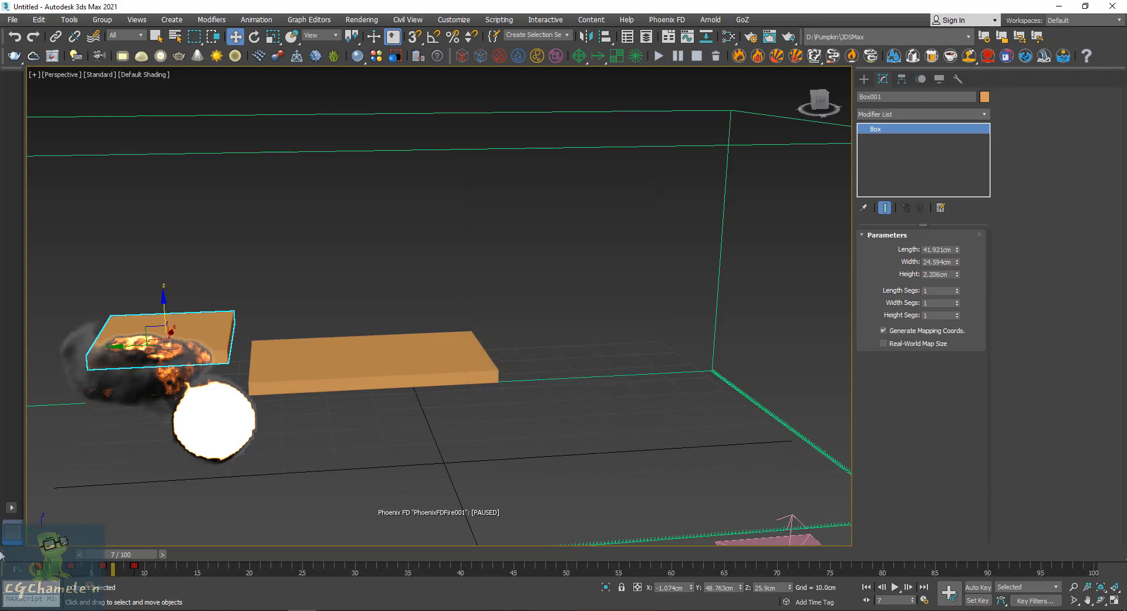
Step: Go back to frame 0, stop the paused simulation, clear its caches and run it again
drag(115, 554, 48, 554)
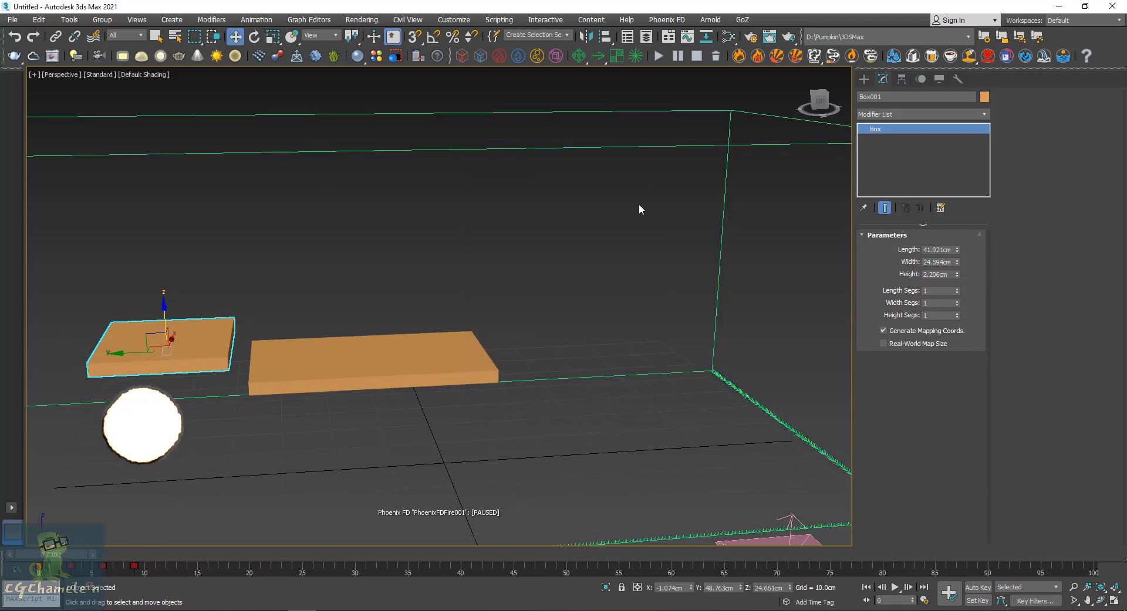
click(697, 56)
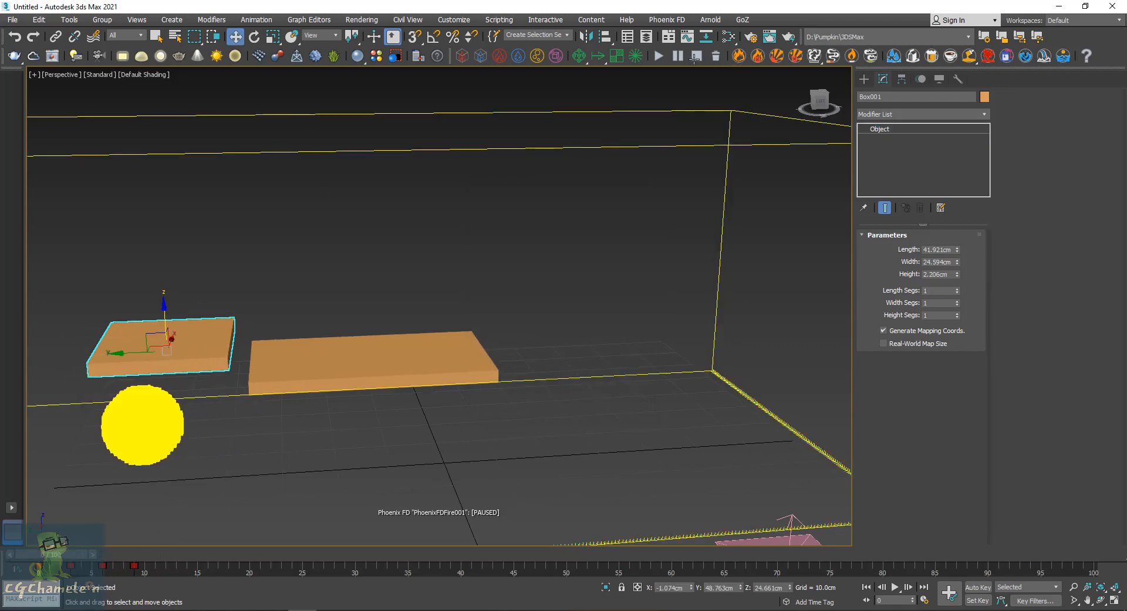
click(716, 55)
click(661, 348)
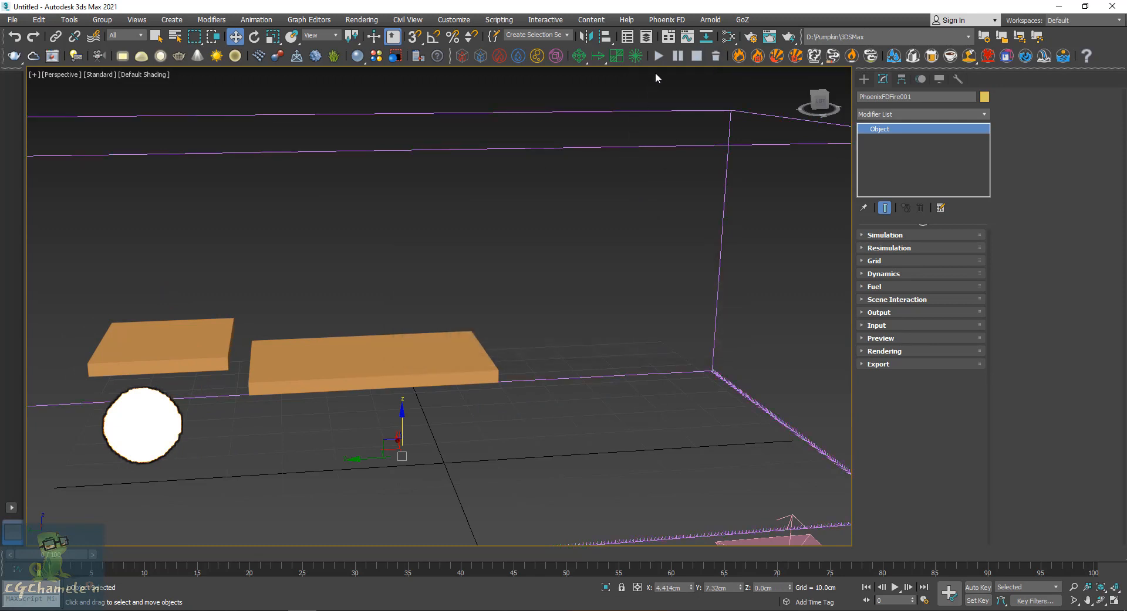
click(659, 56)
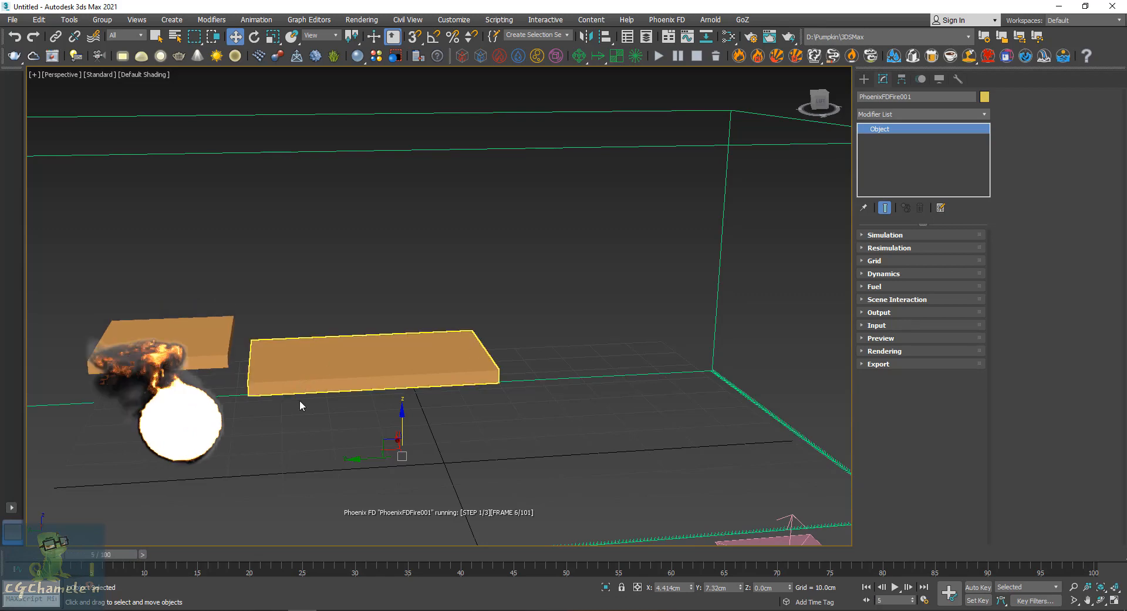
alt+middle_drag(299, 400, 267, 339)
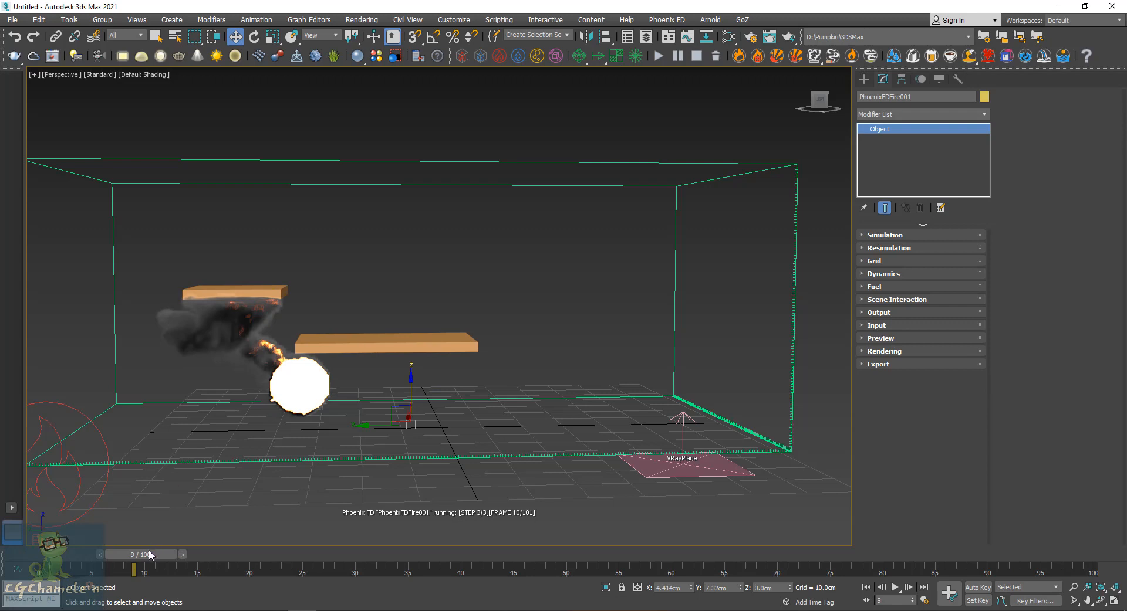
Step: Set the first box's Motion Velocity Effect to 25 in its Phoenix FD properties
drag(149, 551, 69, 561)
key(w)
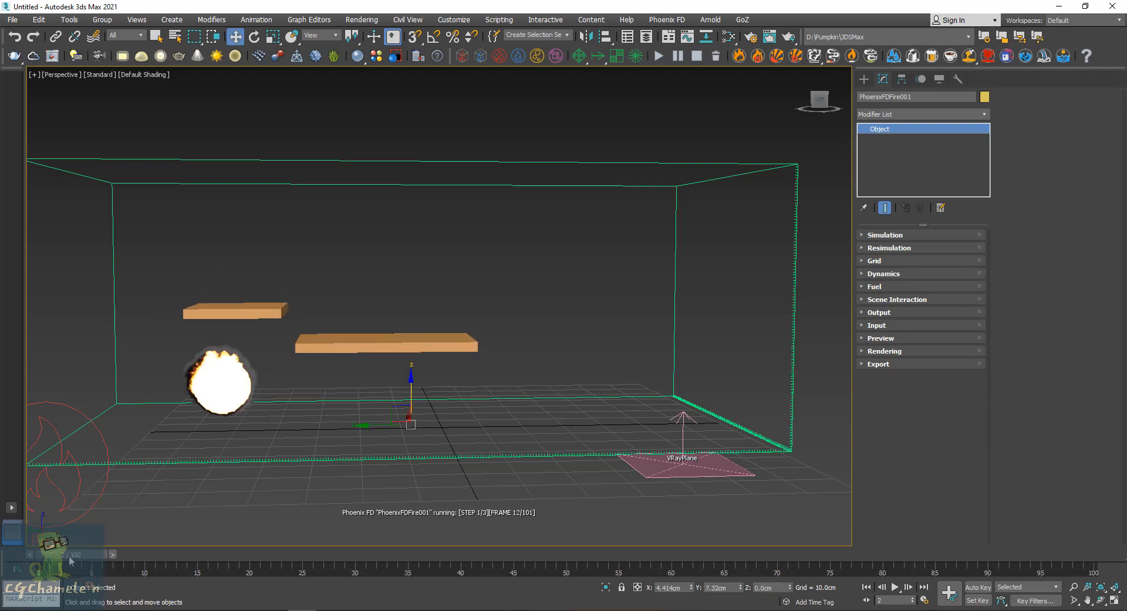
click(253, 311)
right_click(259, 307)
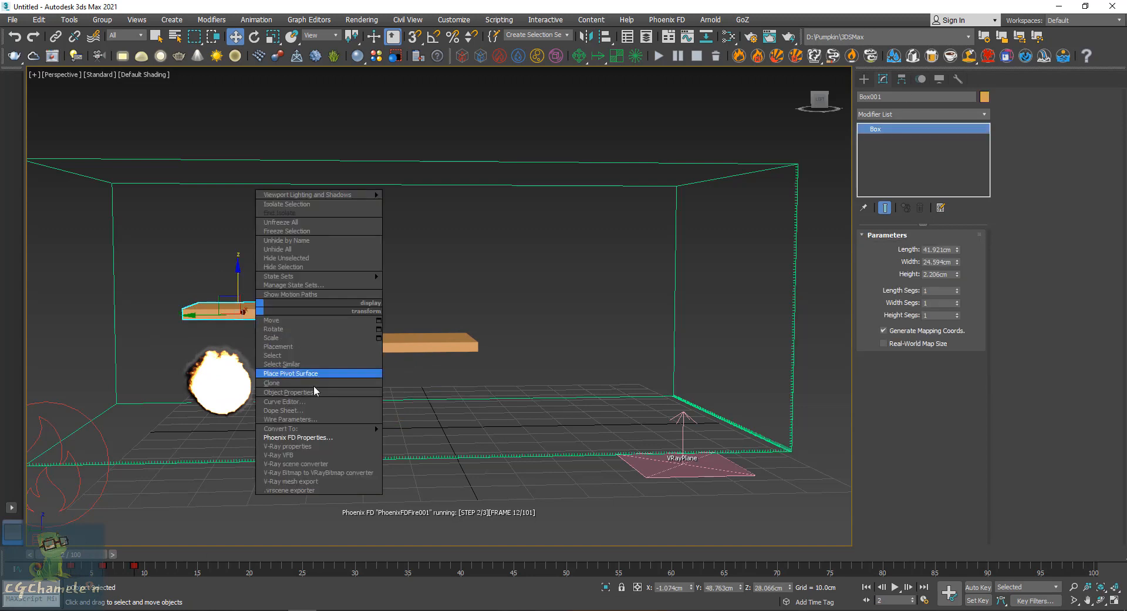
click(312, 442)
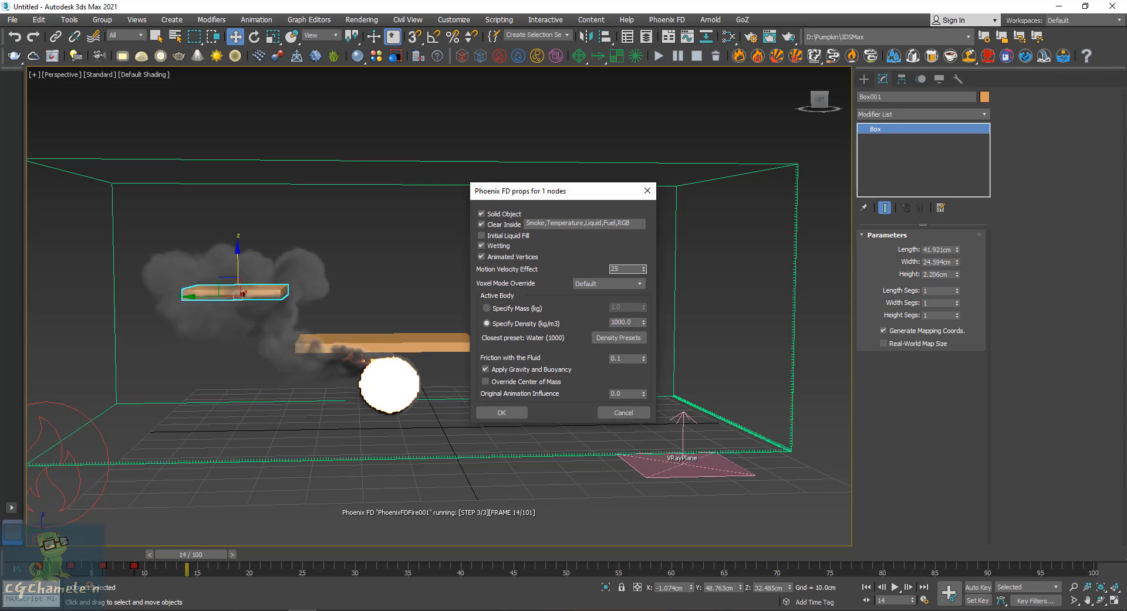
click(501, 412)
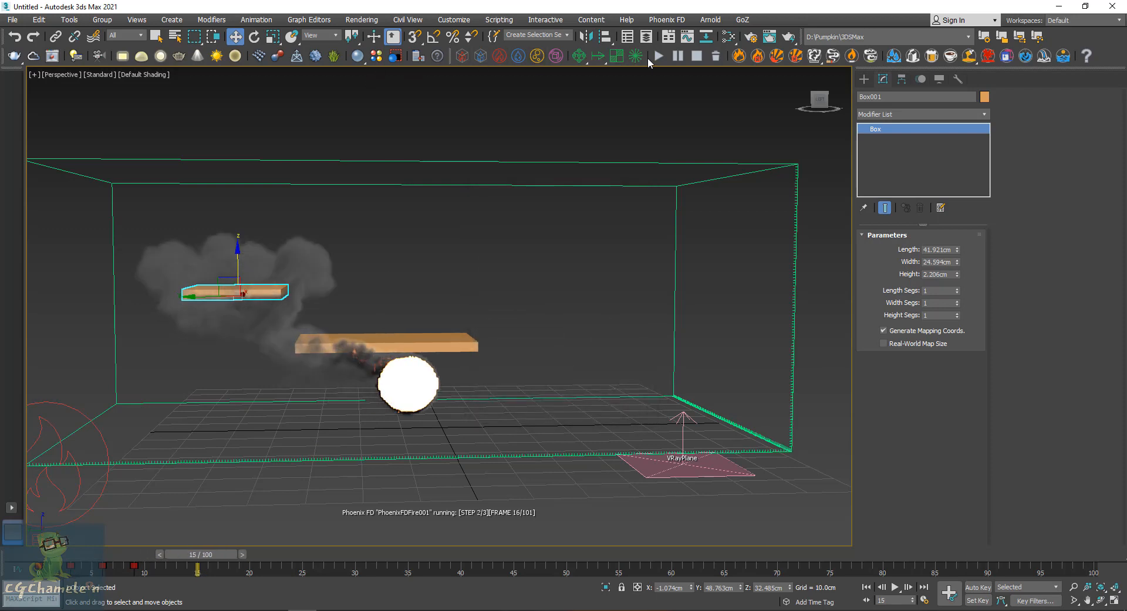
Step: Clear the current simulation's caches, rerun it with the stronger velocity effect and pause it at frame 9
click(678, 56)
click(654, 164)
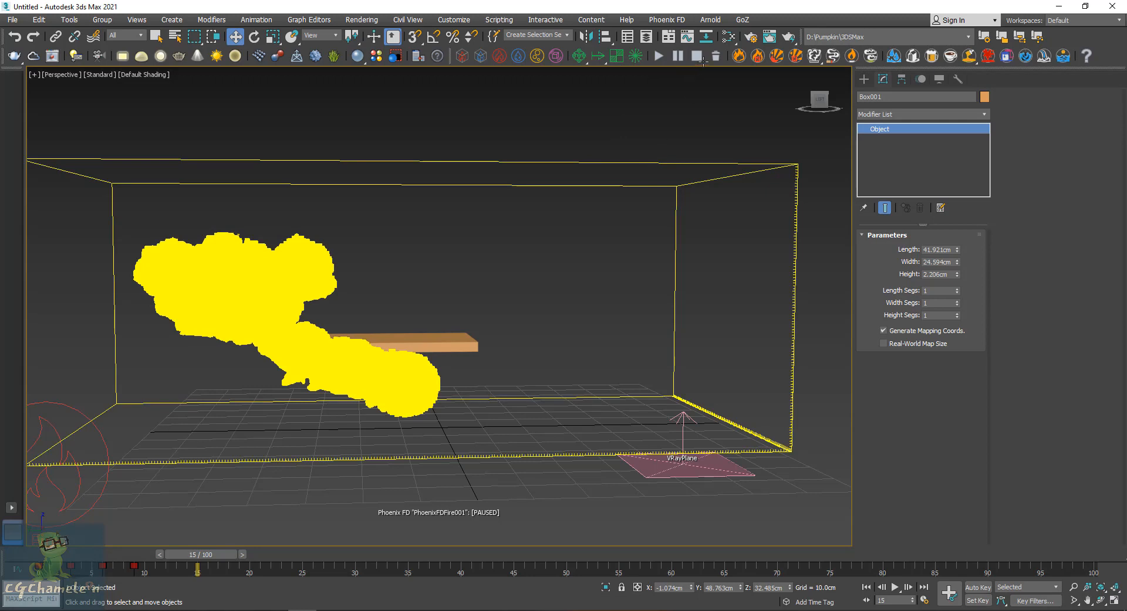
click(686, 257)
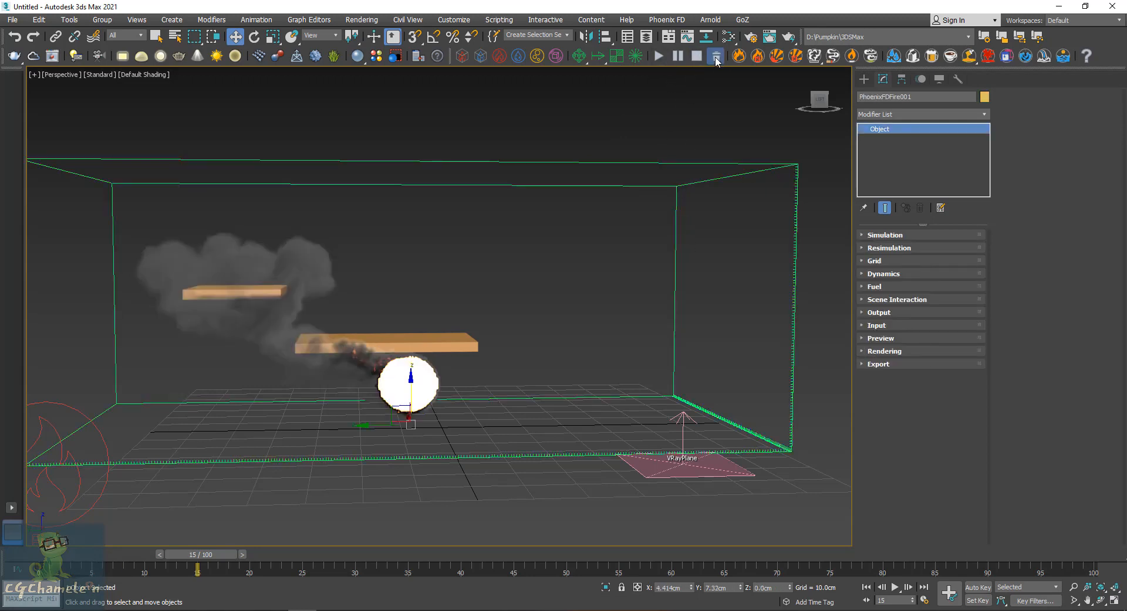
click(716, 56)
click(724, 347)
click(658, 55)
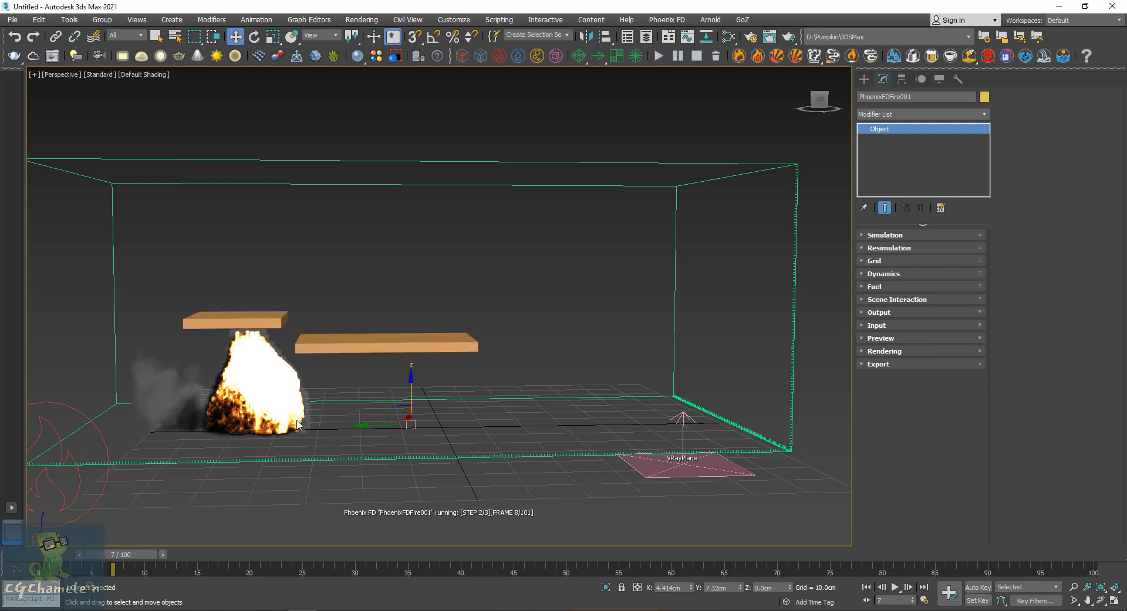
mouse_move(298, 425)
alt+middle_down()
mouse_move(319, 428)
mouse_move(280, 426)
alt+middle_up()
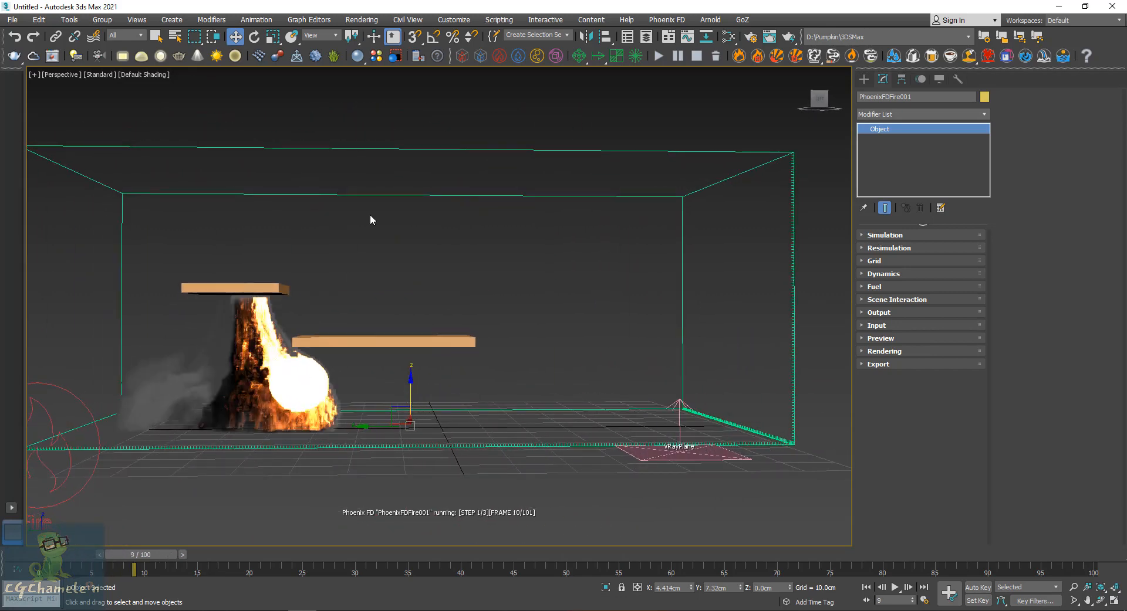
click(677, 56)
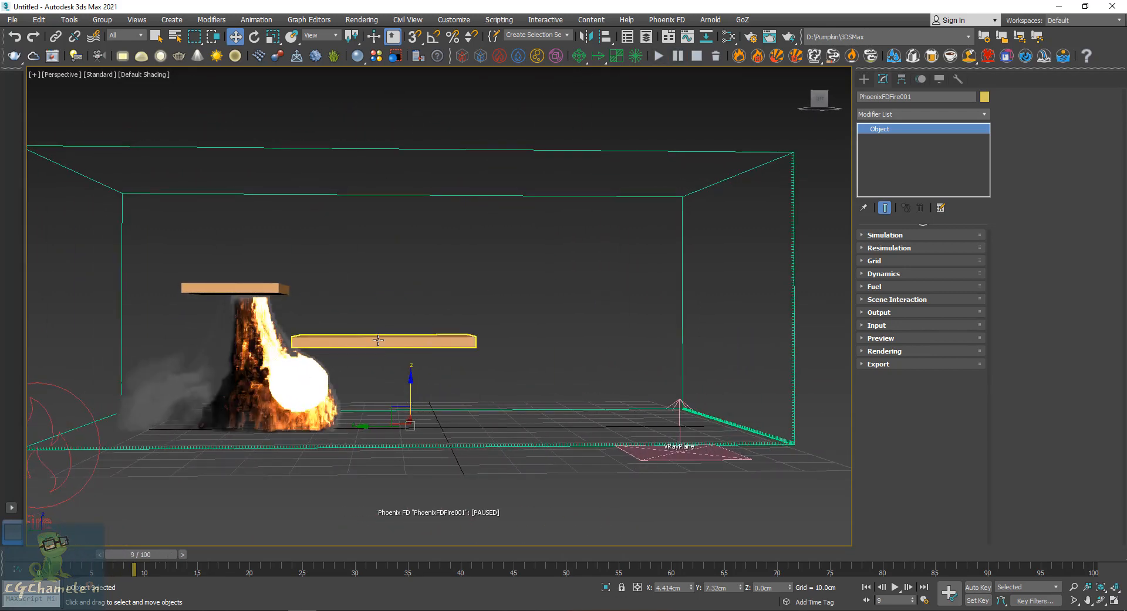
mouse_move(152, 554)
mouse_down()
mouse_move(47, 555)
mouse_move(154, 548)
mouse_up()
key(w)
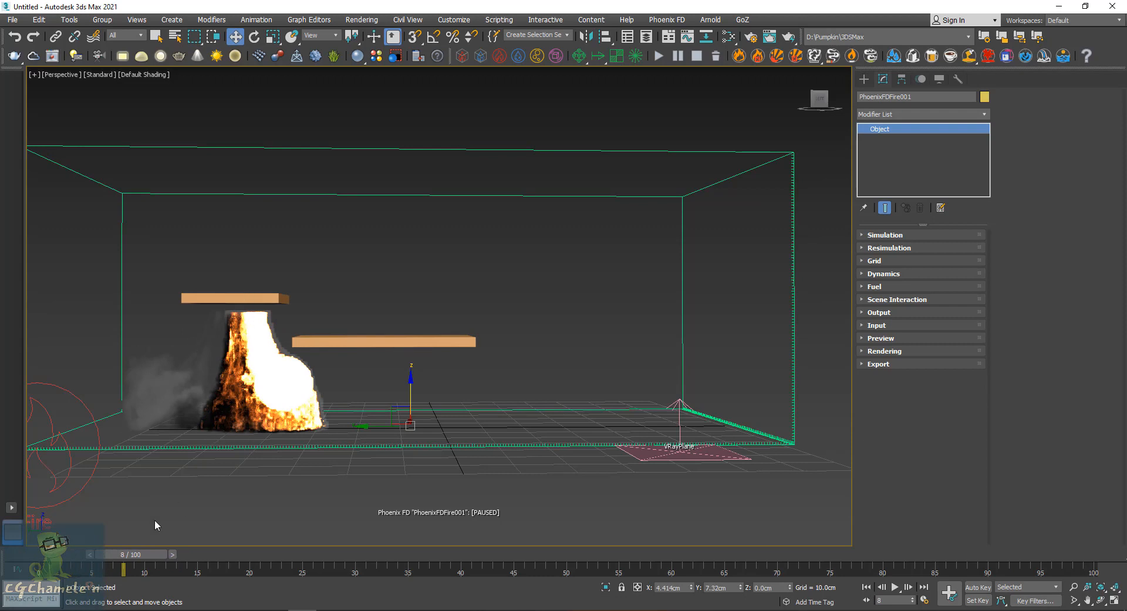
click(230, 299)
right_click(224, 299)
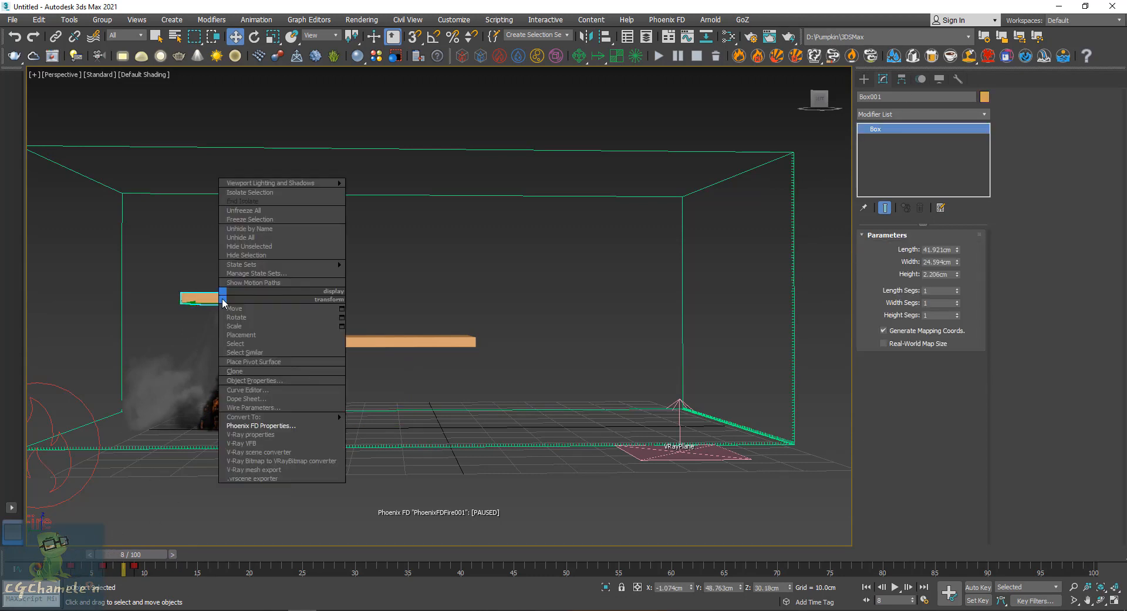
click(264, 426)
drag(634, 268, 579, 270)
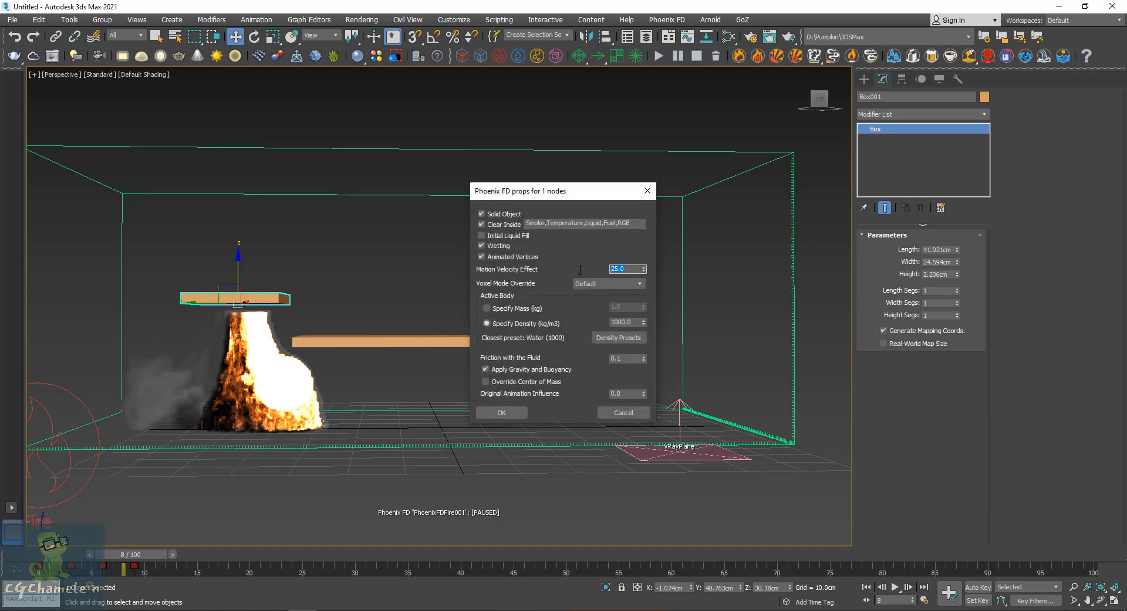
text(1)
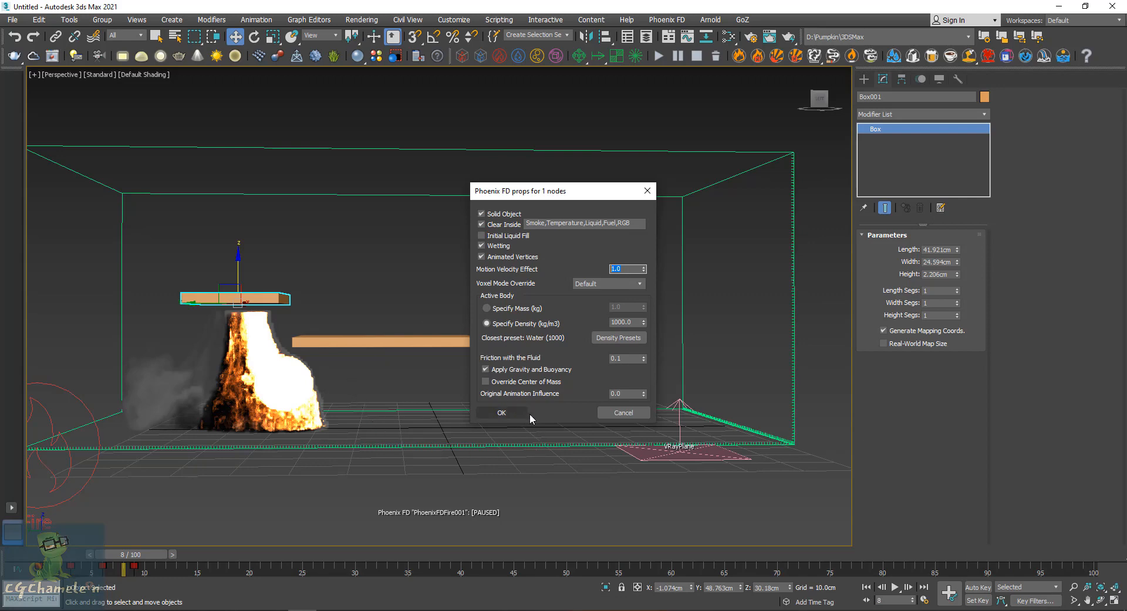
click(616, 410)
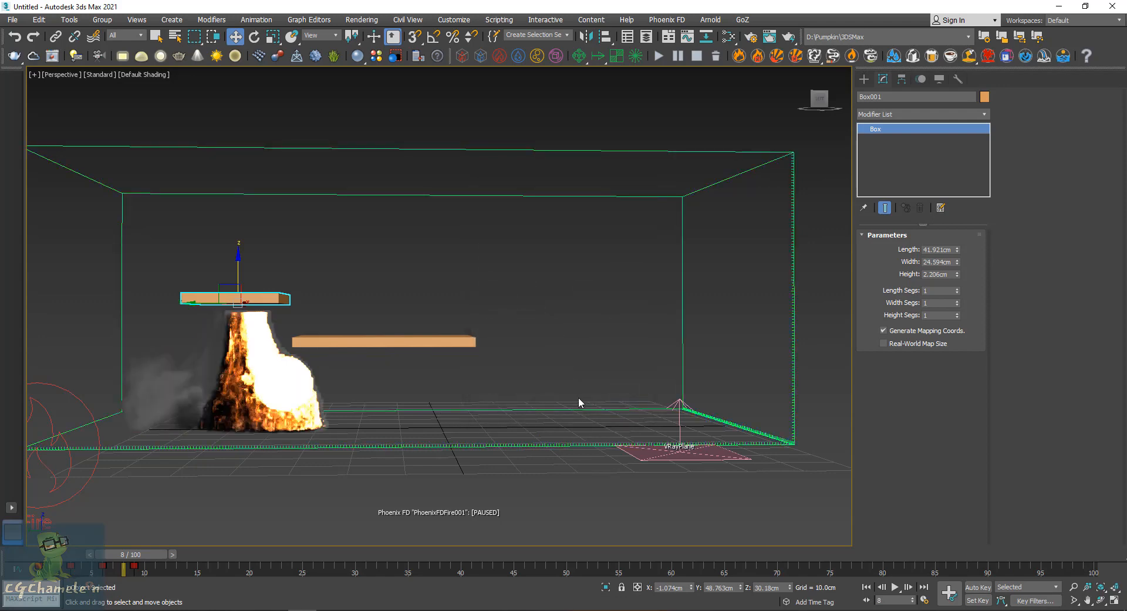
click(579, 397)
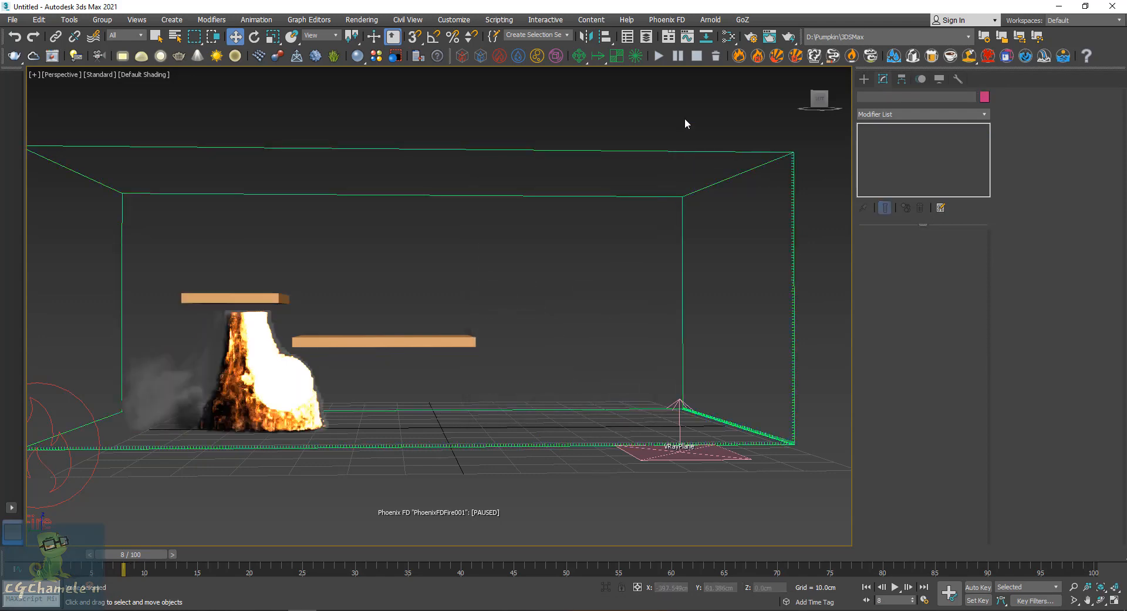
click(580, 61)
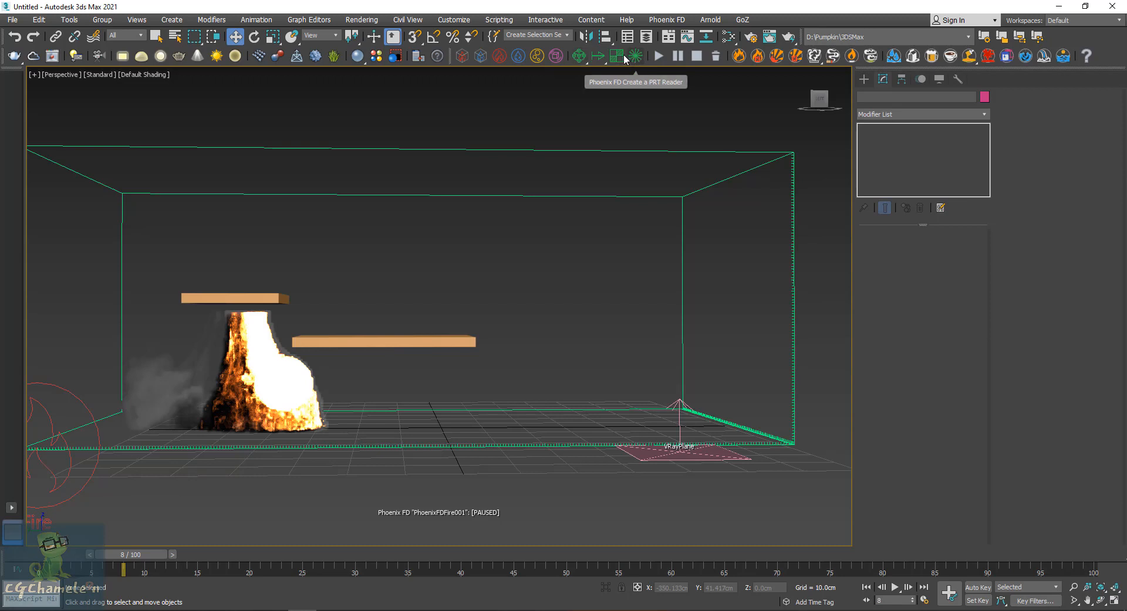
click(583, 58)
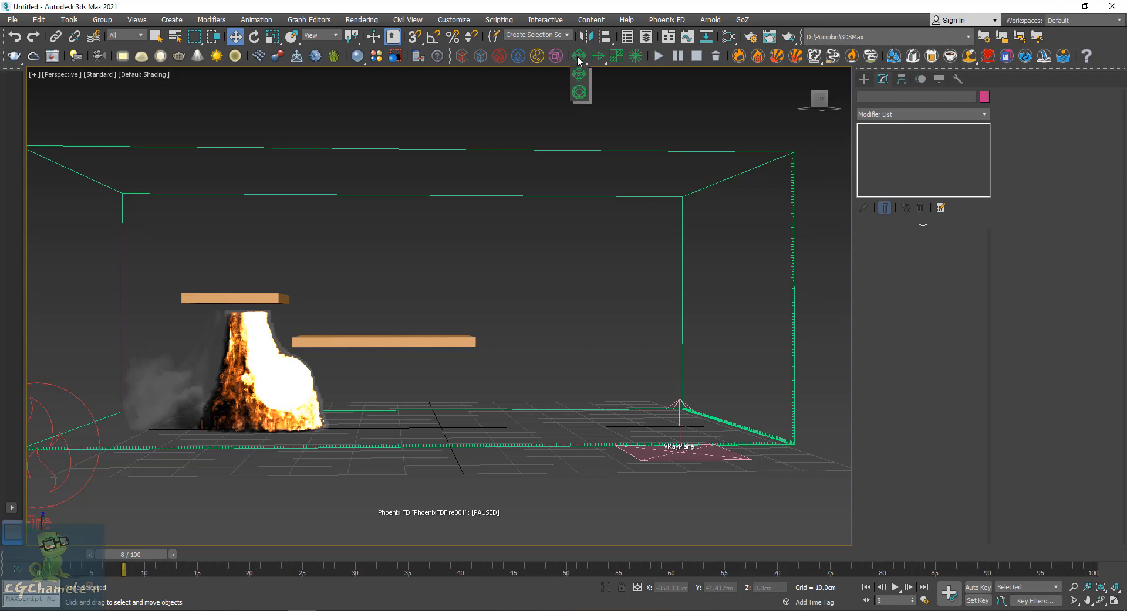
mouse_move(577, 58)
mouse_down()
mouse_move(581, 82)
mouse_move(586, 59)
mouse_up()
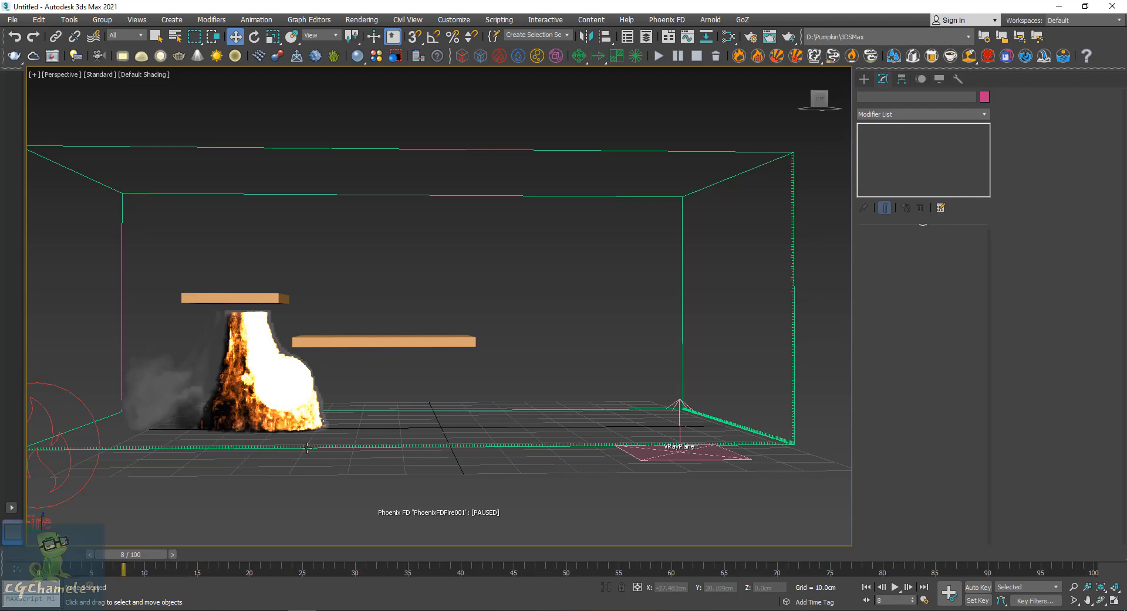
Step: Stop the paused simulation and delete the upper animated box
scroll(379, 426, down, 5)
alt+middle_drag(379, 426, 291, 431)
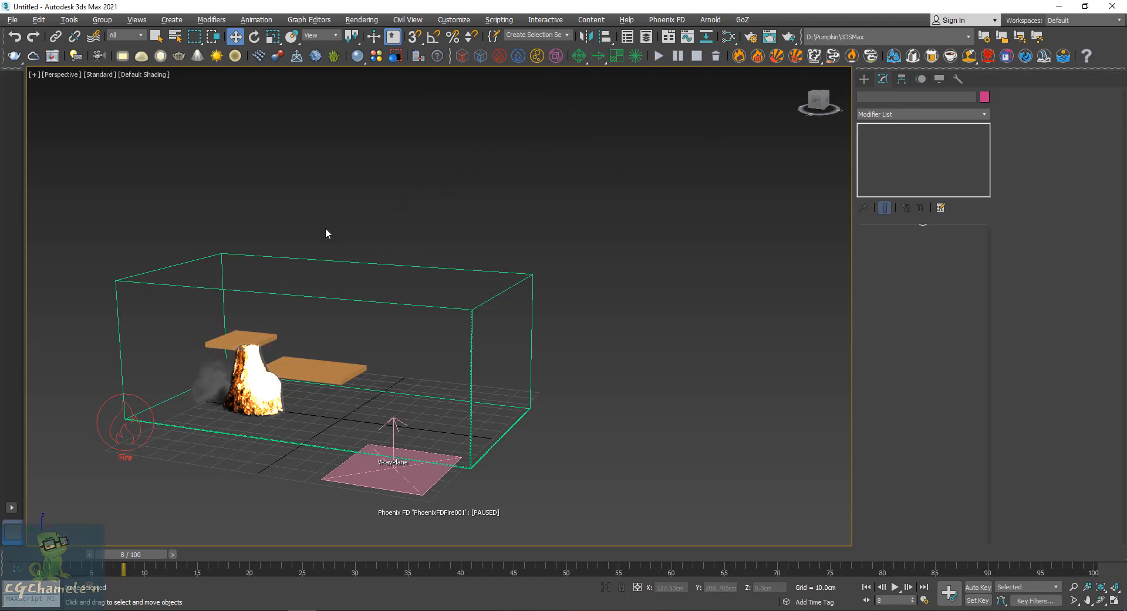
click(696, 58)
click(258, 344)
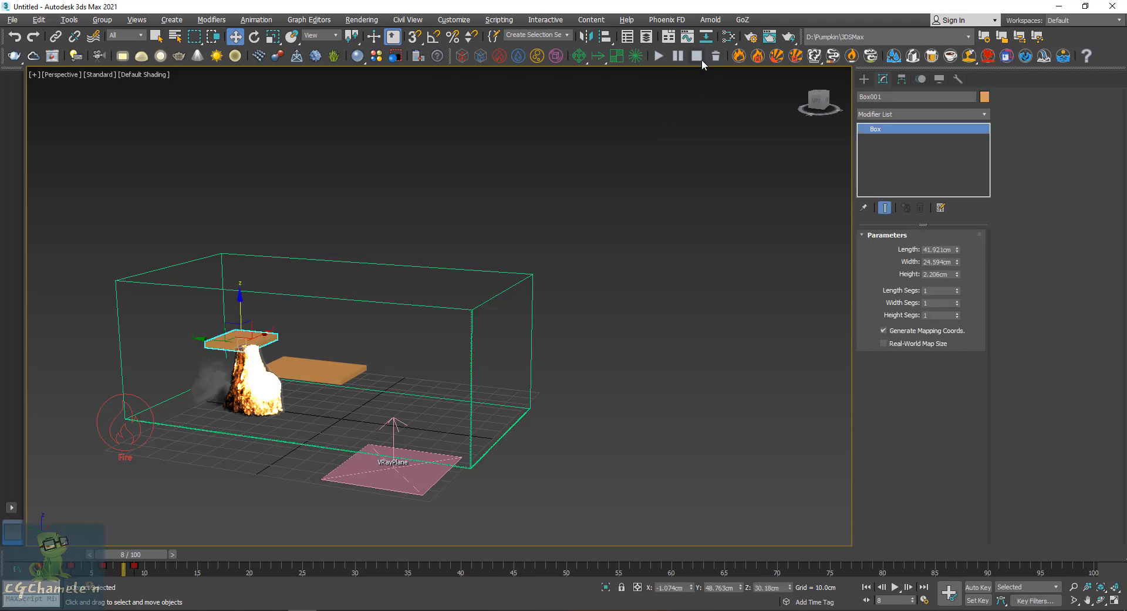
key(Delete)
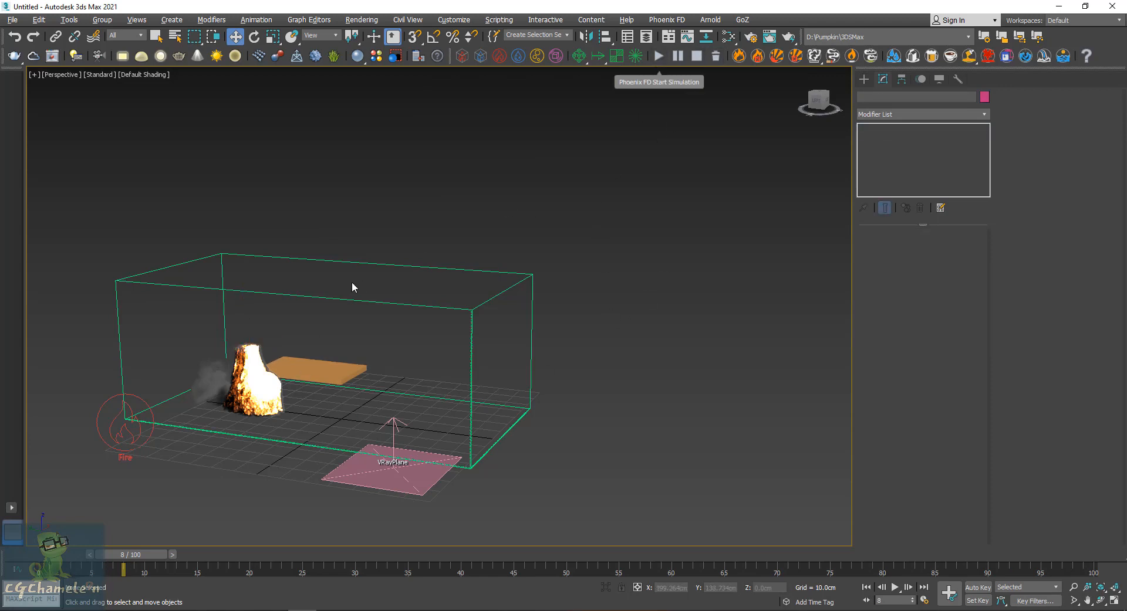
Step: Return to frame 0 and clear the fire simulator's caches
alt+middle_drag(329, 364, 372, 349)
drag(103, 555, 23, 554)
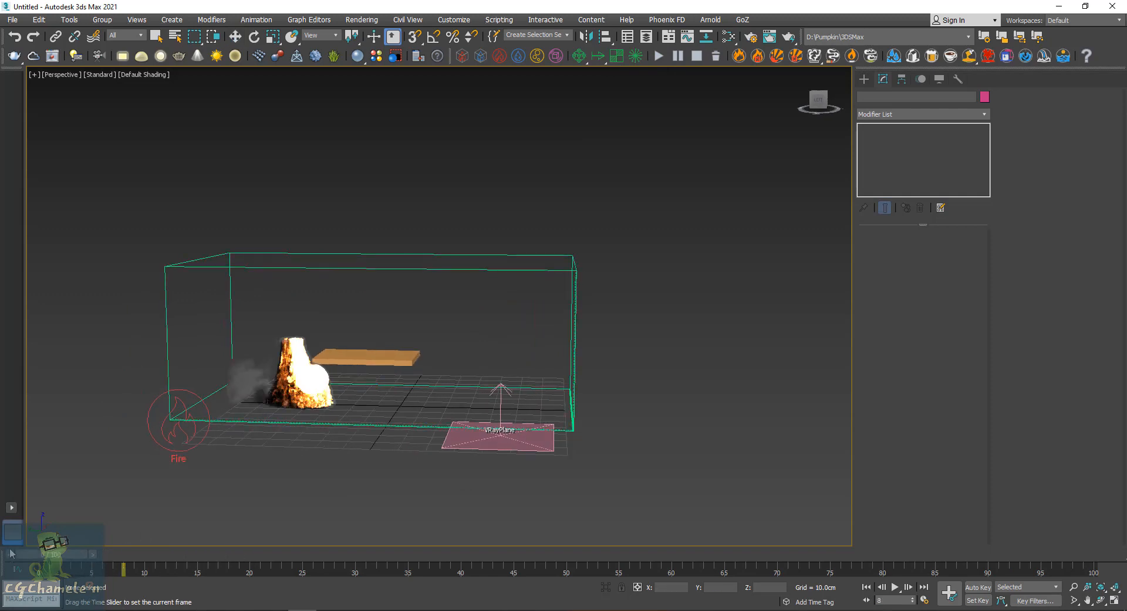
drag(598, 225, 542, 277)
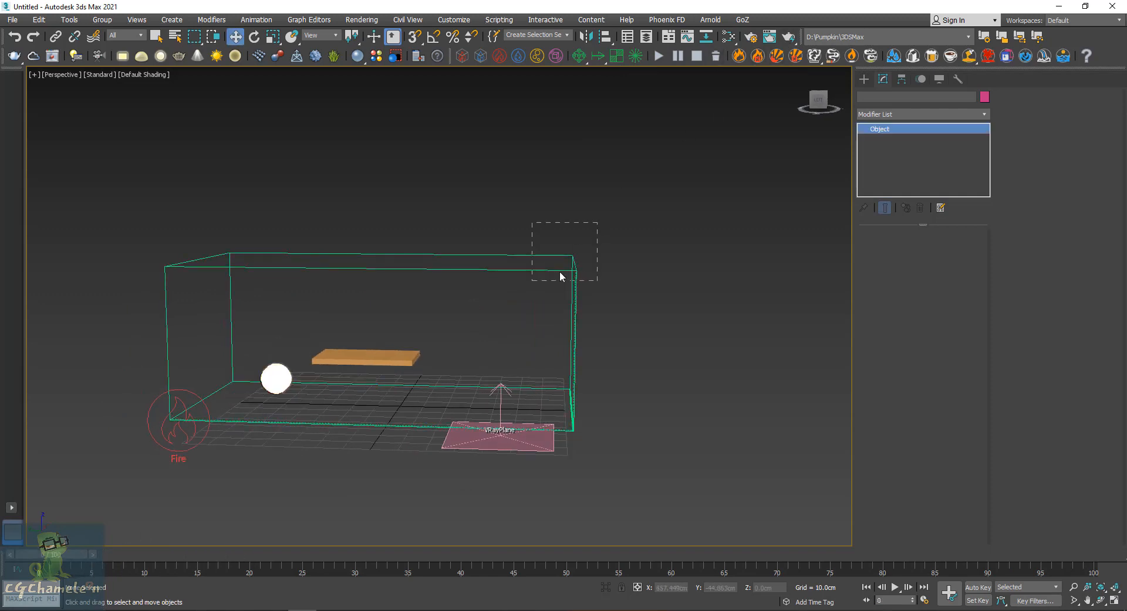
click(716, 56)
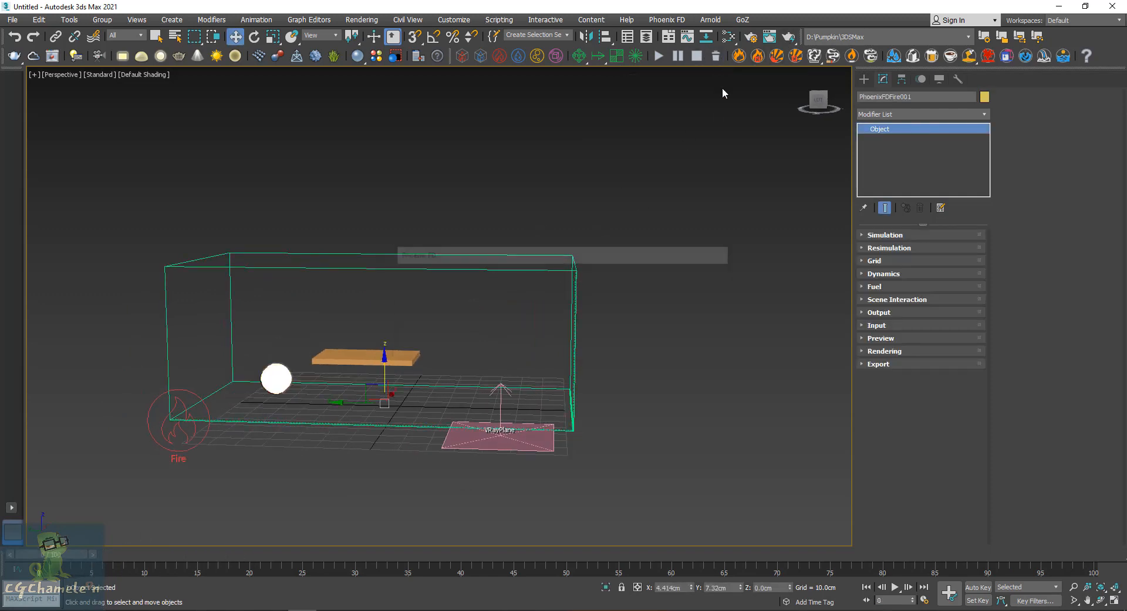
click(660, 348)
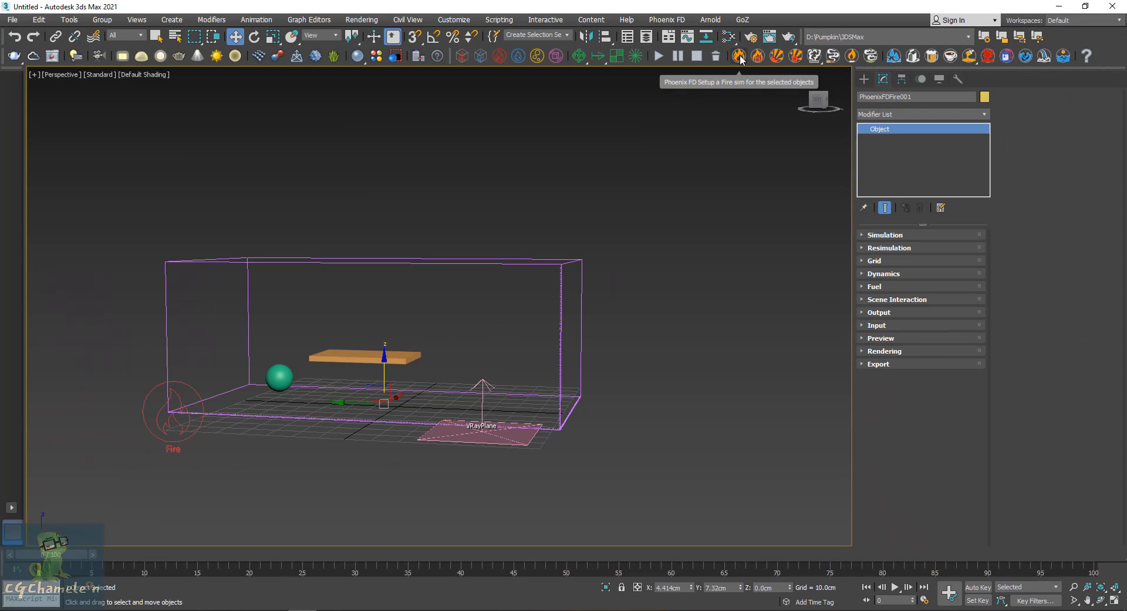
Step: Delete the old fire source next to the simulation container
click(442, 350)
click(280, 377)
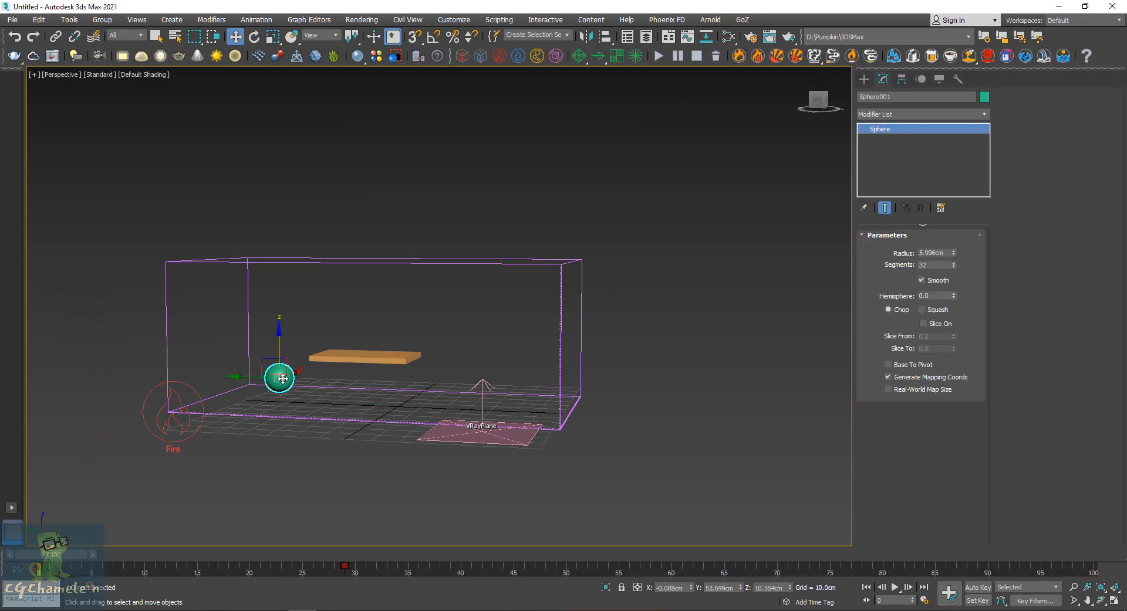
click(171, 431)
click(299, 450)
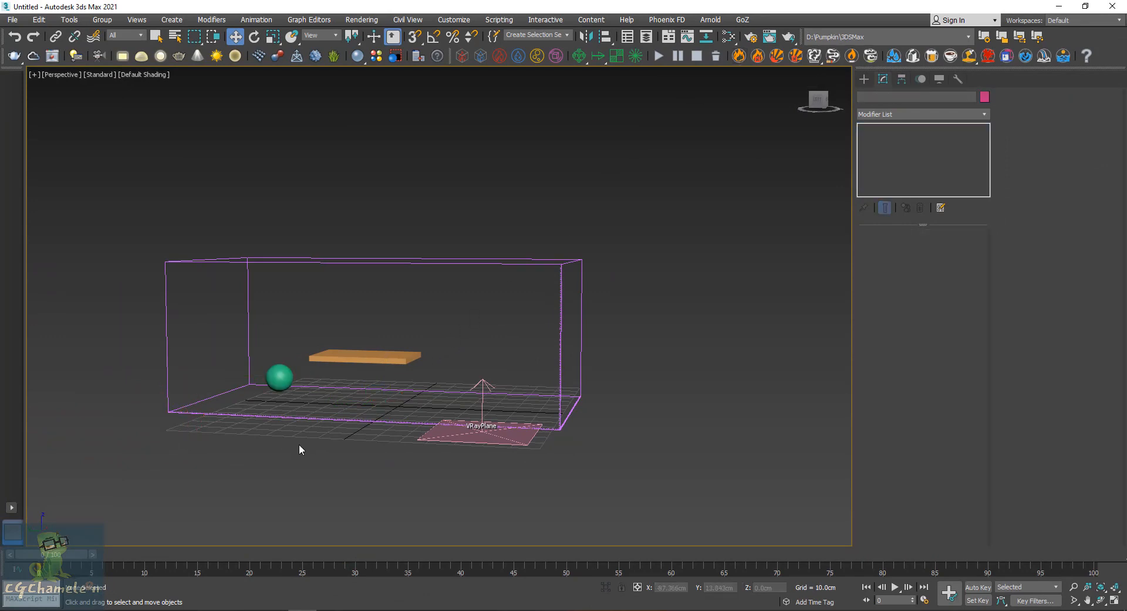
Step: Set up a new Phoenix FD simulation on the sphere with the quick Fire preset
click(283, 373)
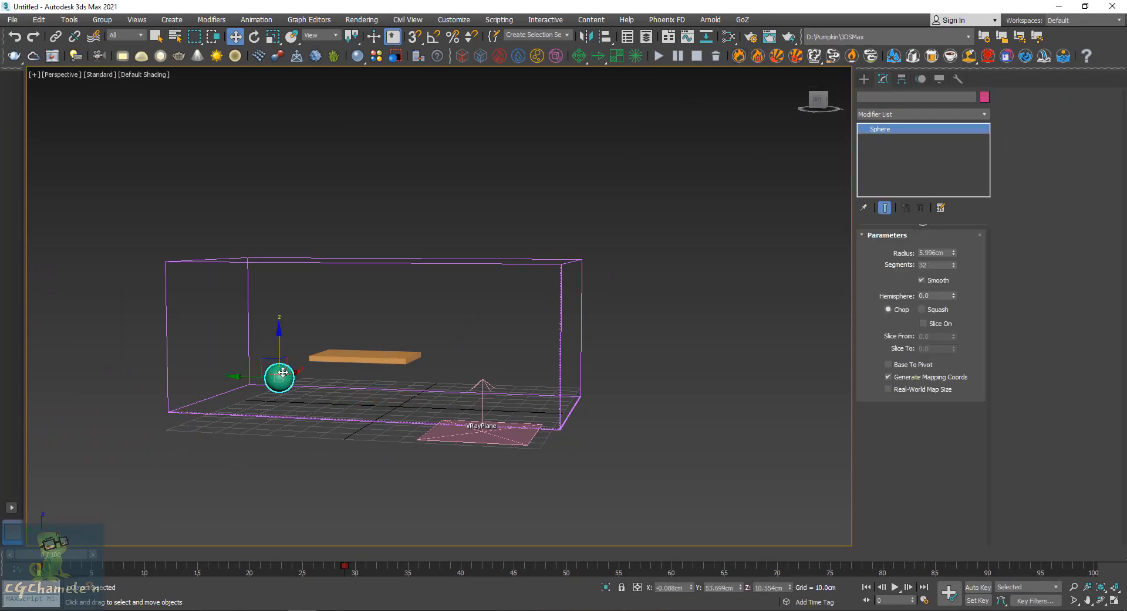
click(738, 56)
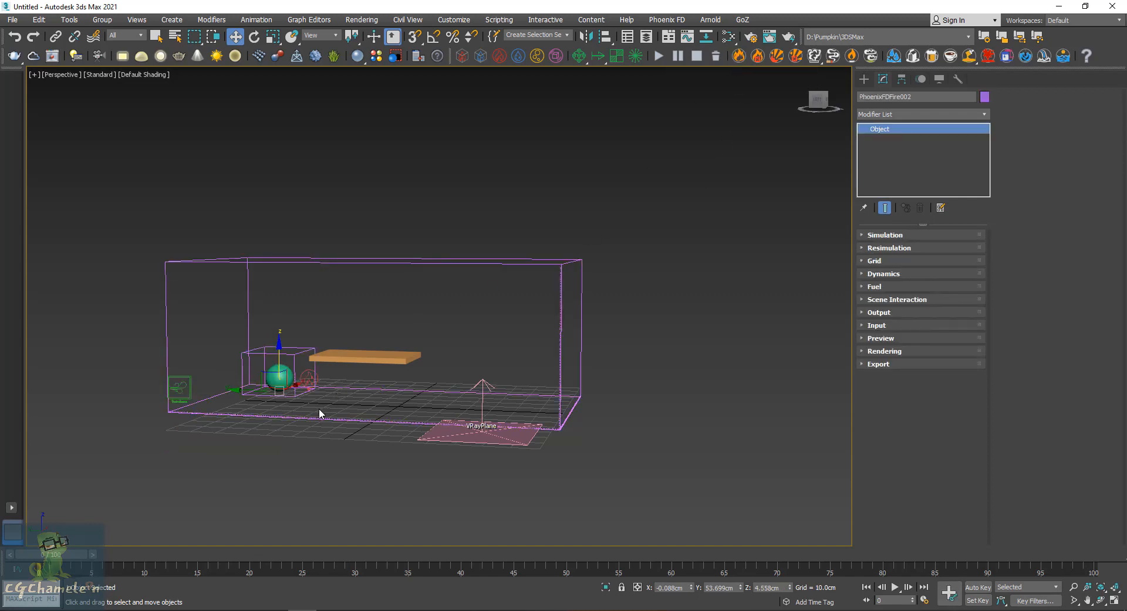
alt+middle_drag(318, 408, 337, 408)
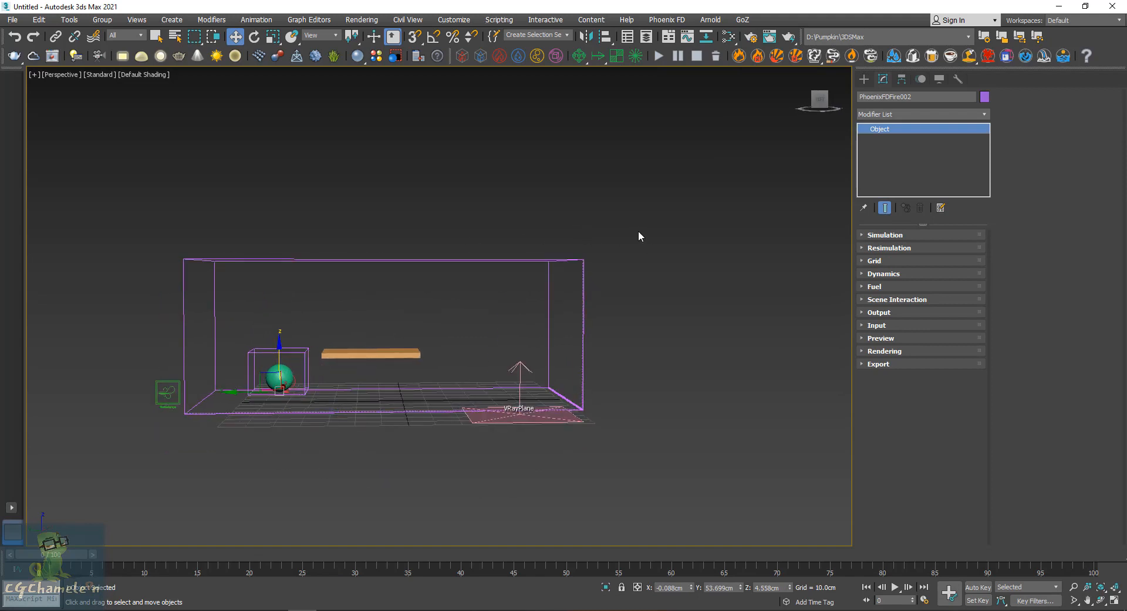
Step: Delete the old large simulation container and the V-Ray plane
drag(378, 496, 368, 475)
key(Delete)
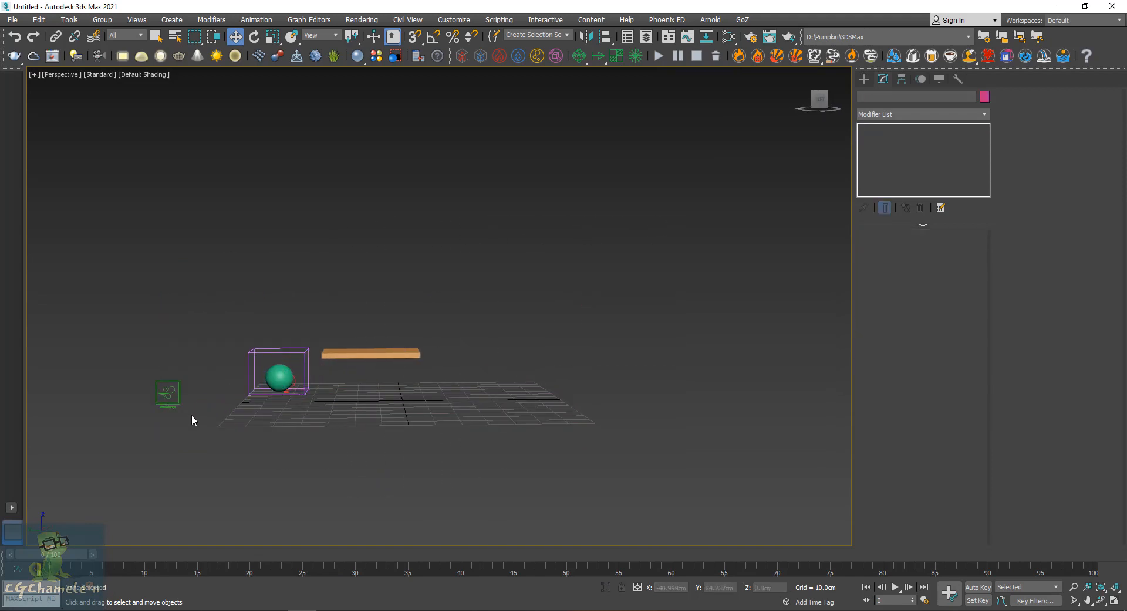
Step: Move the remaining box away from the sphere along Y, to about -48.3 cm
alt+middle_drag(232, 380, 236, 353)
click(311, 356)
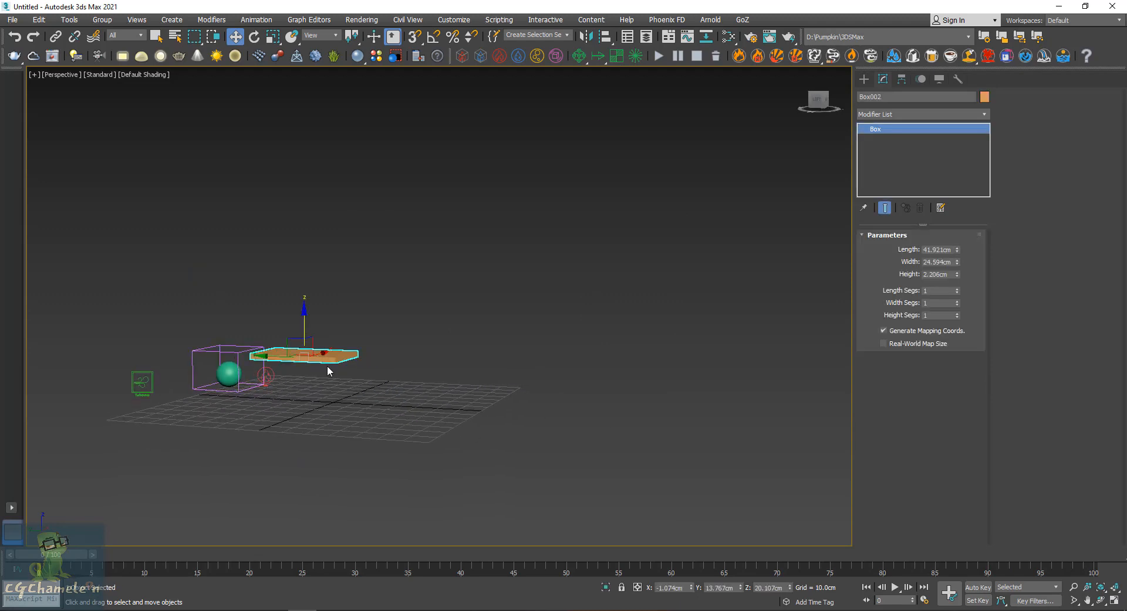
drag(311, 357, 445, 360)
alt+middle_drag(248, 369, 273, 383)
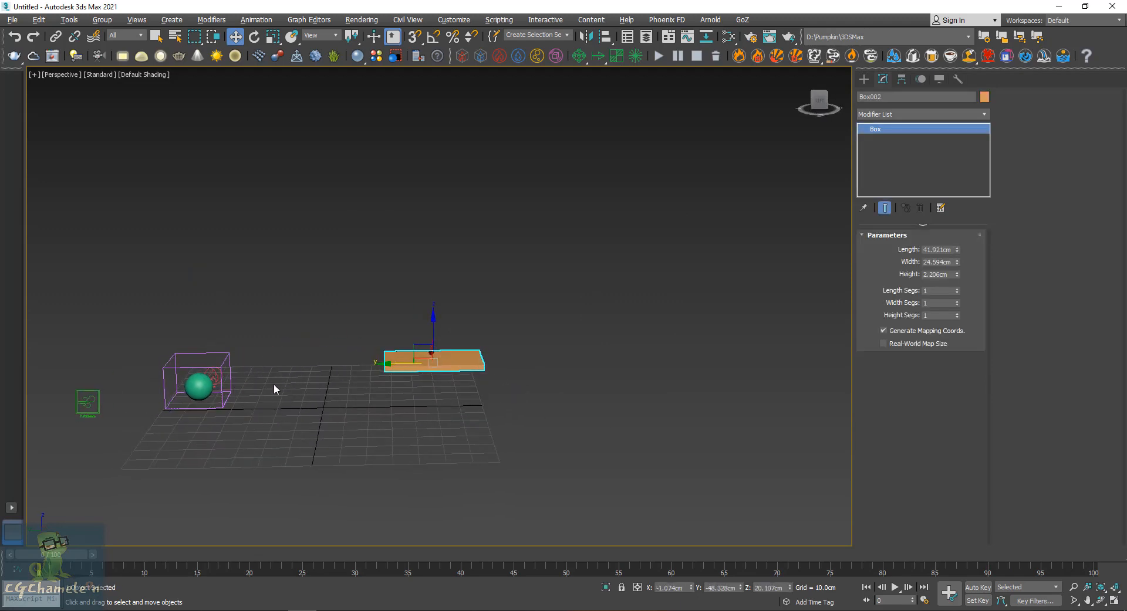
Step: Display the preset's turbulence helper settings and start the new fire simulation
click(88, 403)
alt+middle_drag(119, 413, 235, 407)
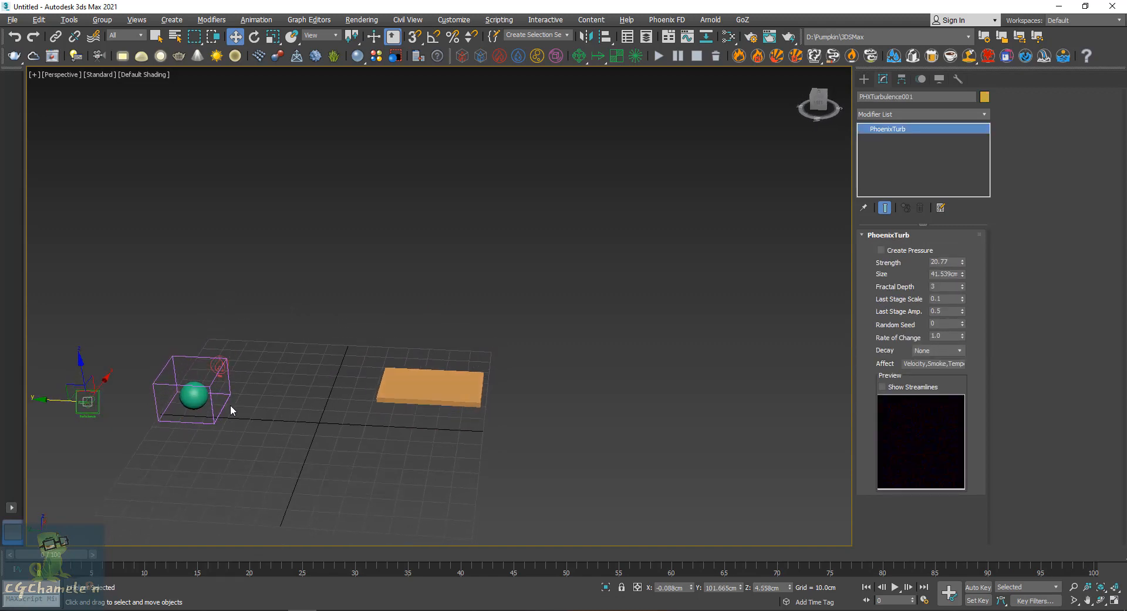
click(658, 59)
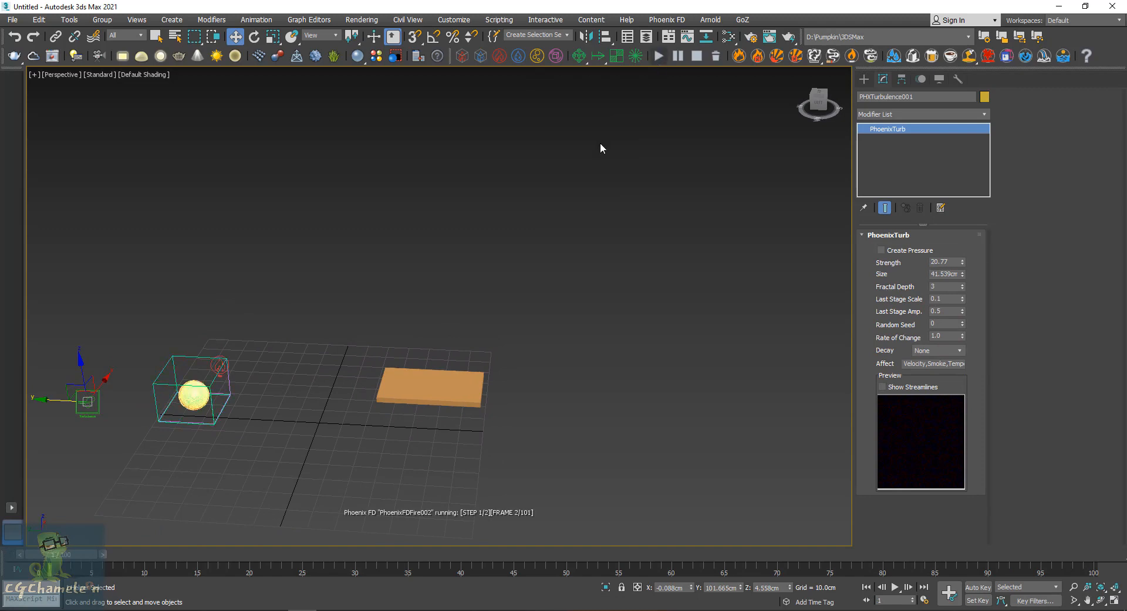
Step: Open the new fire simulator's Grid settings while it runs and pause the simulation at frame 5
alt+middle_drag(329, 317, 389, 349)
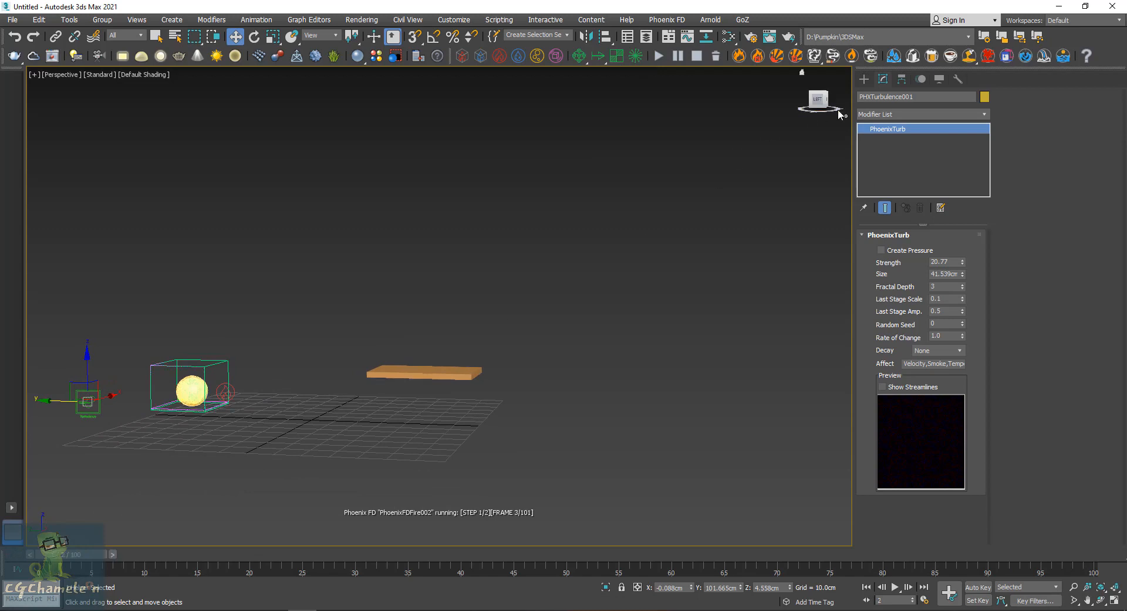
click(188, 382)
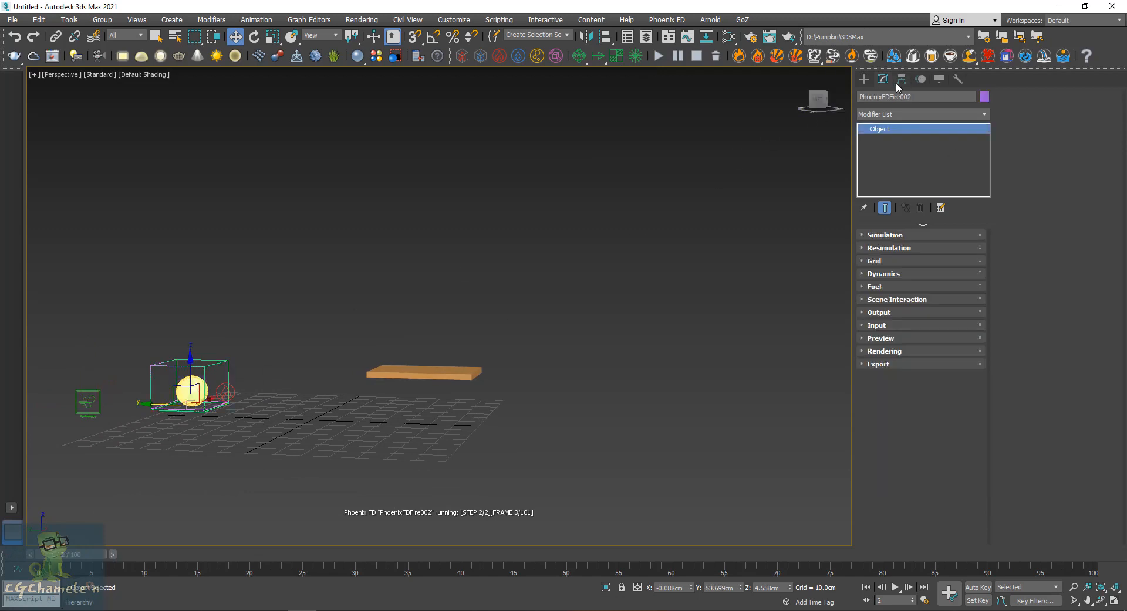
click(894, 261)
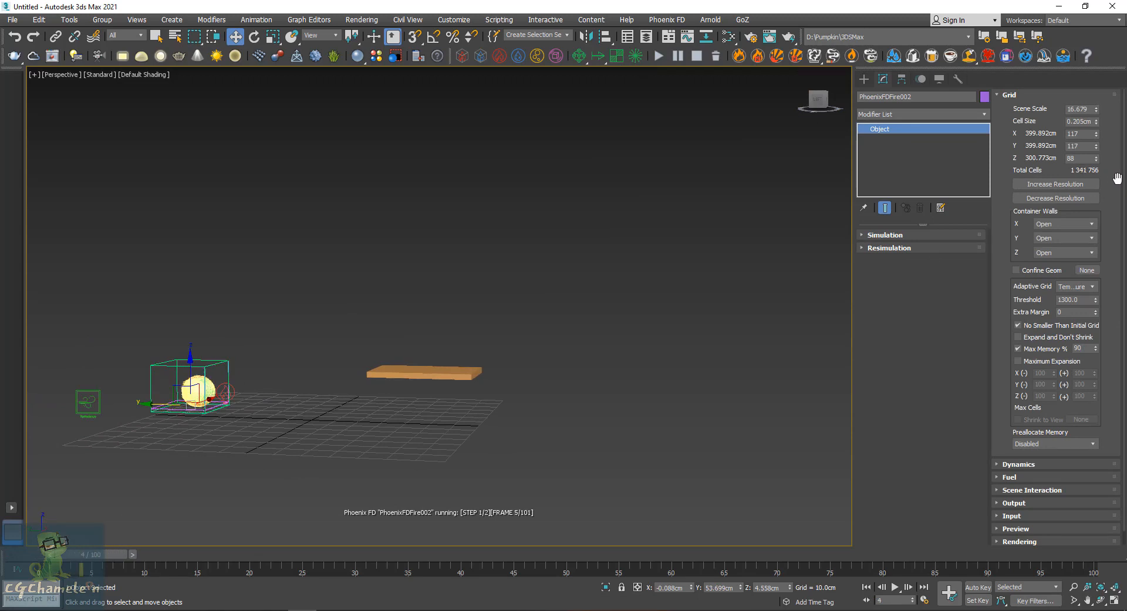
click(677, 57)
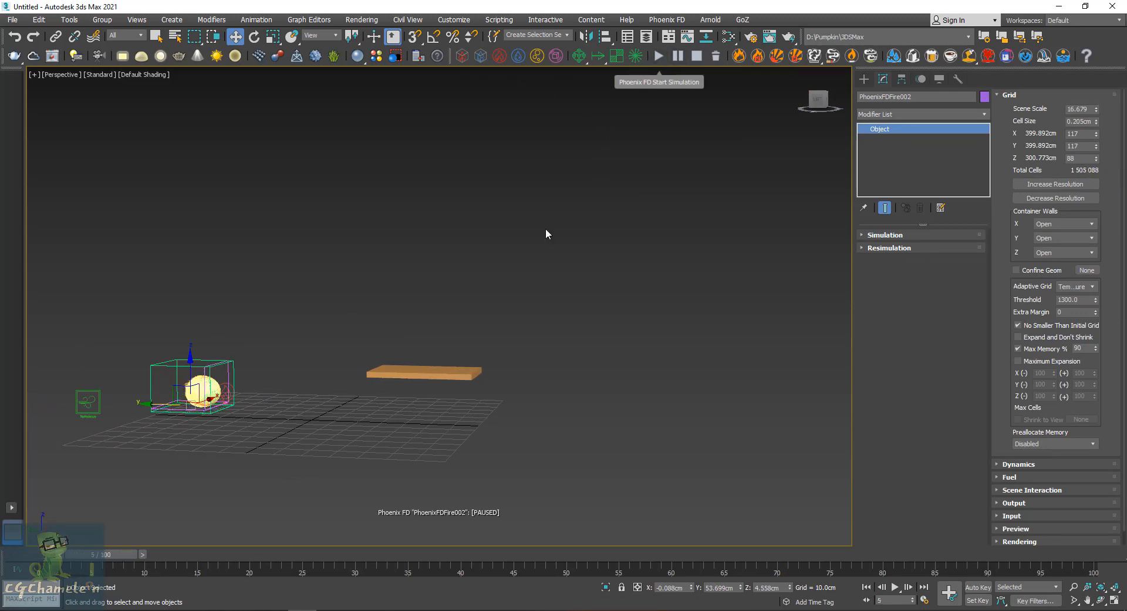
Step: Go back to frame 0, reselect the preset's fire simulator and clear its caches
drag(125, 556, 15, 557)
key(w)
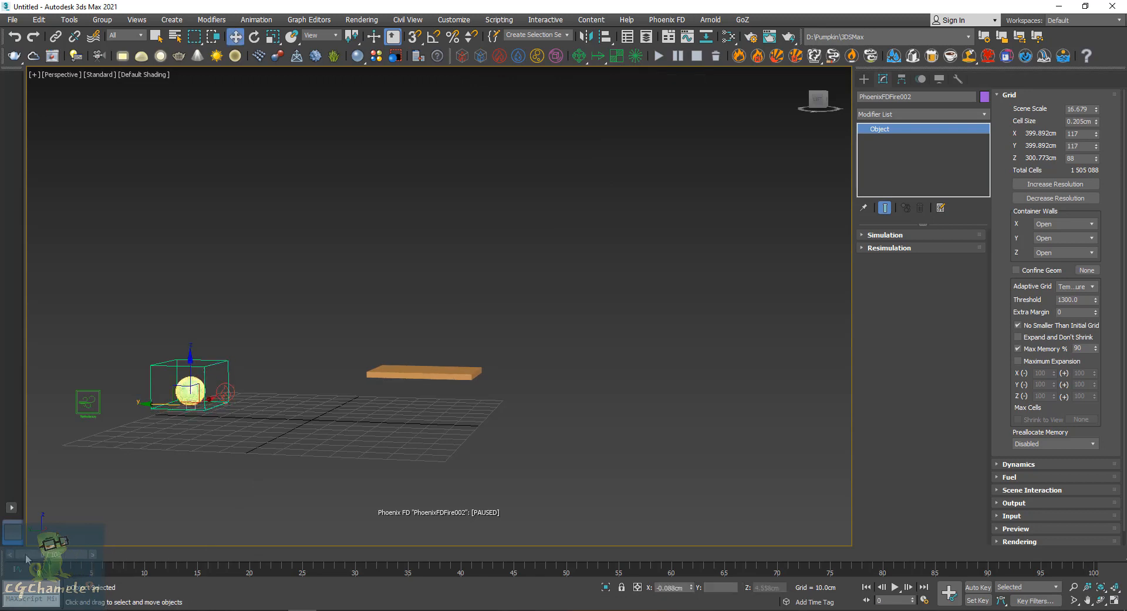
alt+middle_drag(284, 427, 288, 375)
click(287, 369)
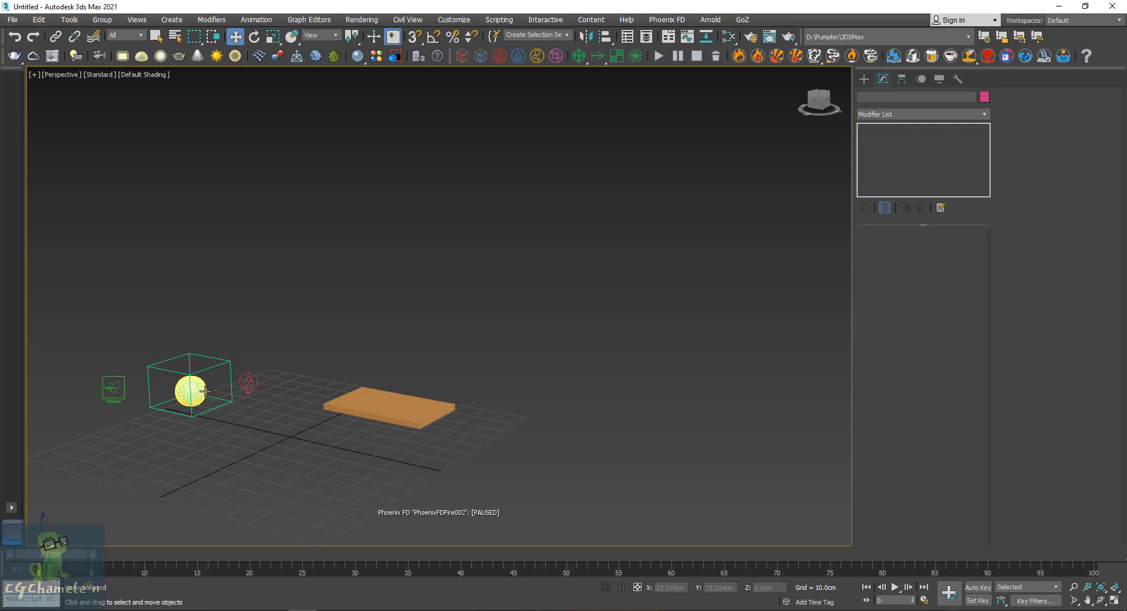
click(223, 359)
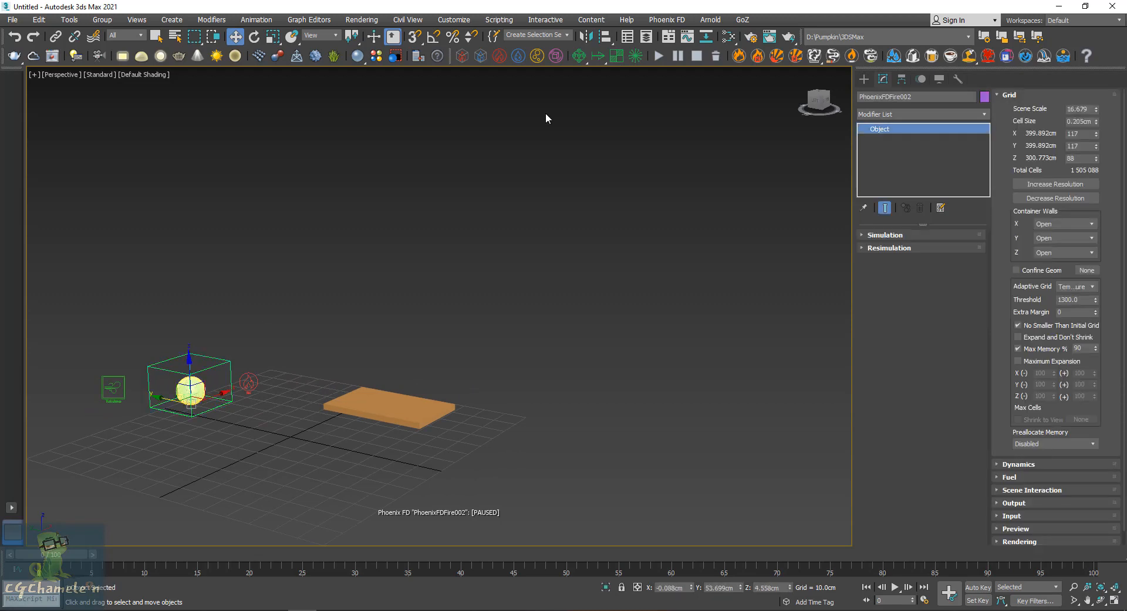
click(715, 59)
click(675, 347)
Step: Delete the preset's simulator, fire source and turbulence helper, leaving the sphere selected
key(Delete)
click(250, 378)
key(Delete)
click(111, 384)
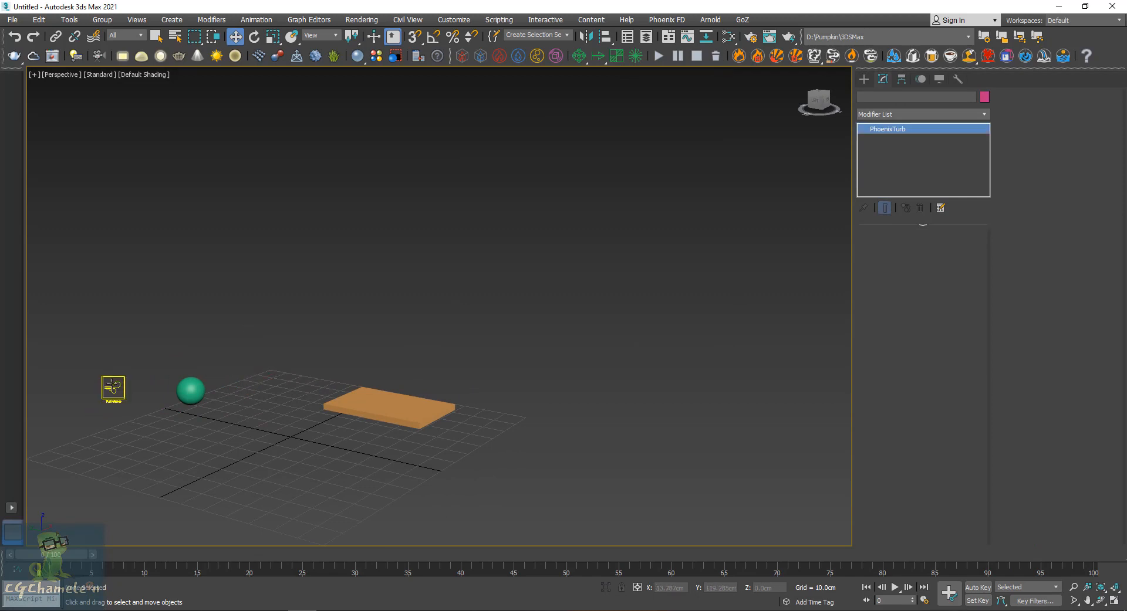
key(Delete)
click(190, 390)
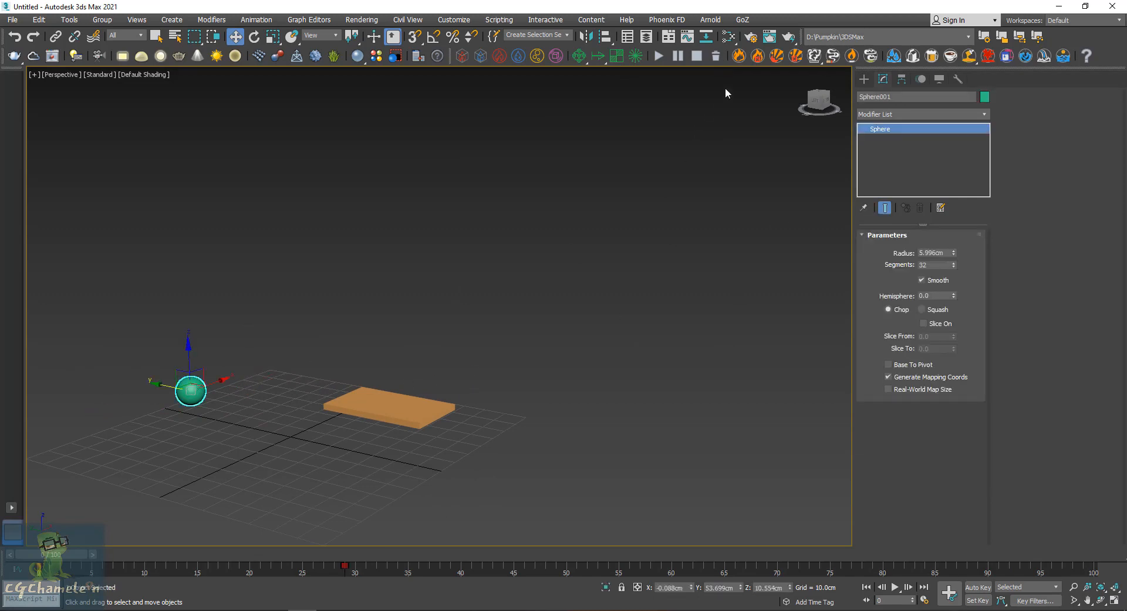
click(775, 57)
alt+middle_drag(216, 399, 238, 396)
alt+middle_drag(387, 250, 340, 259)
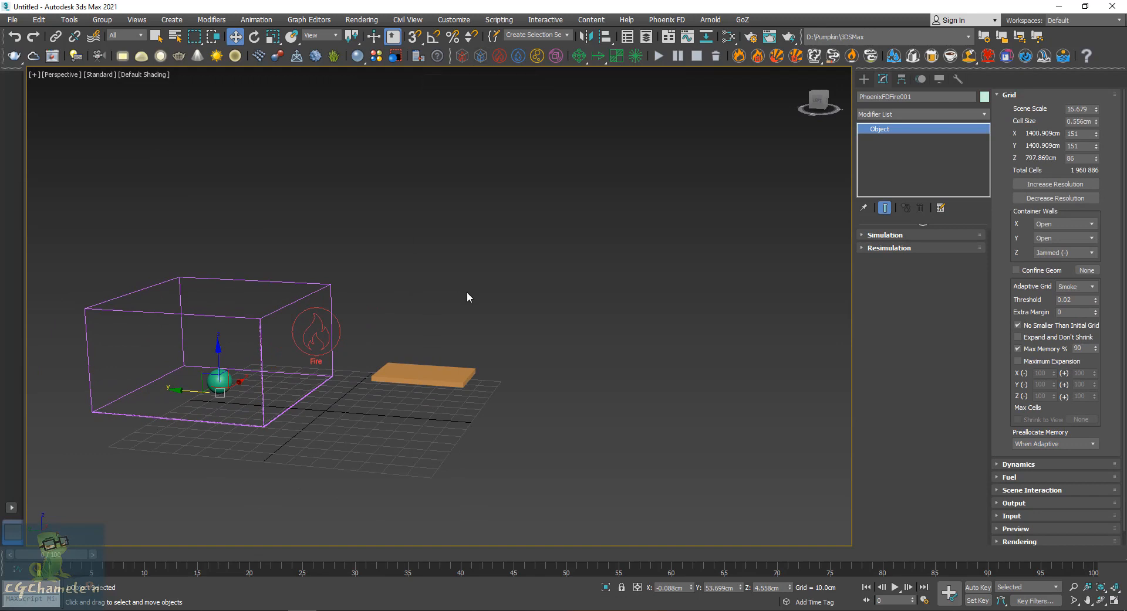
key(ctrl+z)
Step: Set the sphere's radius to 50 cm and delete the flat orange box obstacle
click(945, 253)
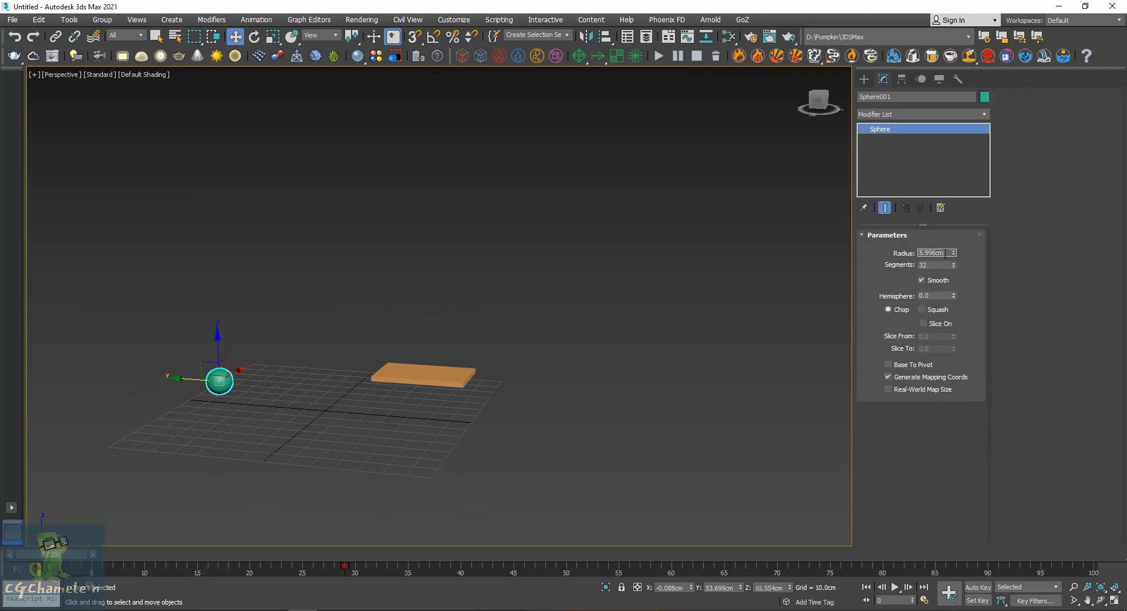
text(50)
key(Return)
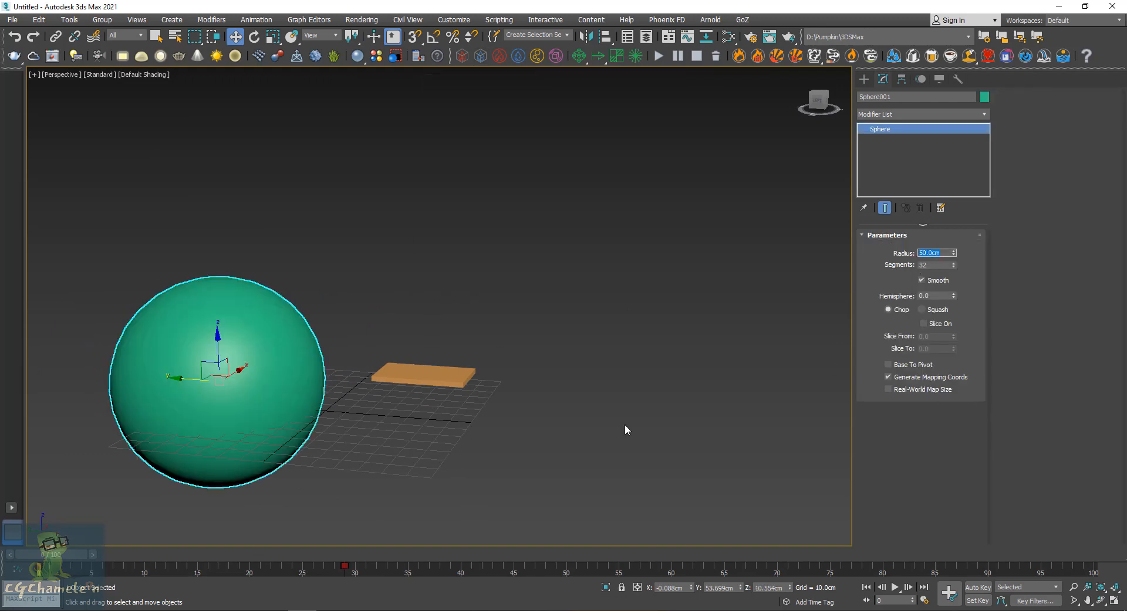
click(430, 383)
key(Delete)
Step: Move the sphere up and over the grid, to about Y -1.3 cm and Z 51.8 cm
click(311, 399)
scroll(345, 343, down, 4)
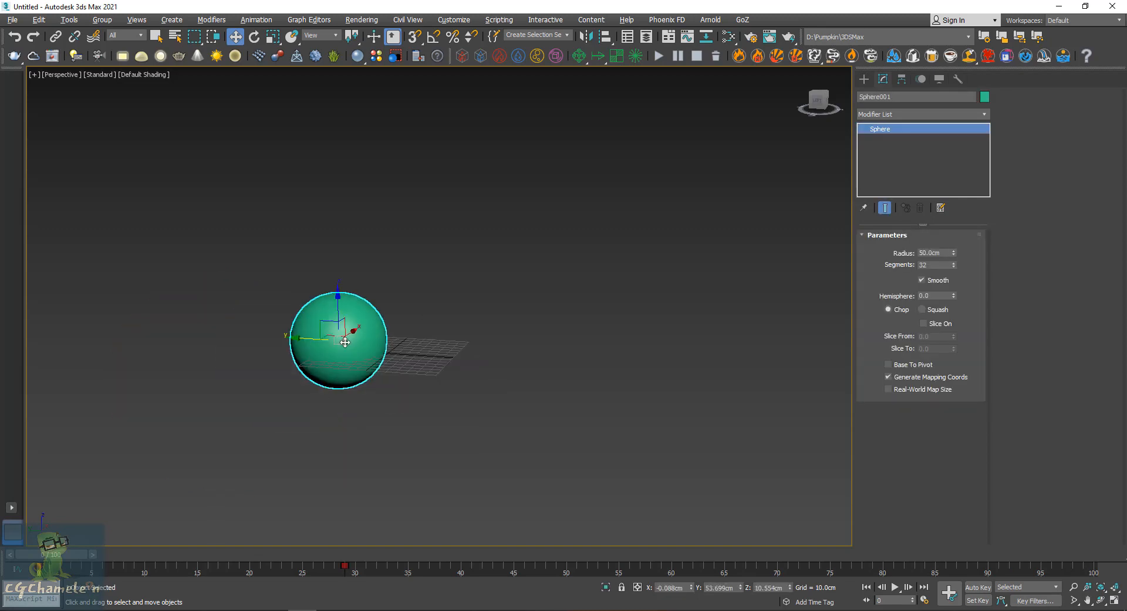
drag(341, 306, 340, 269)
drag(298, 303, 348, 306)
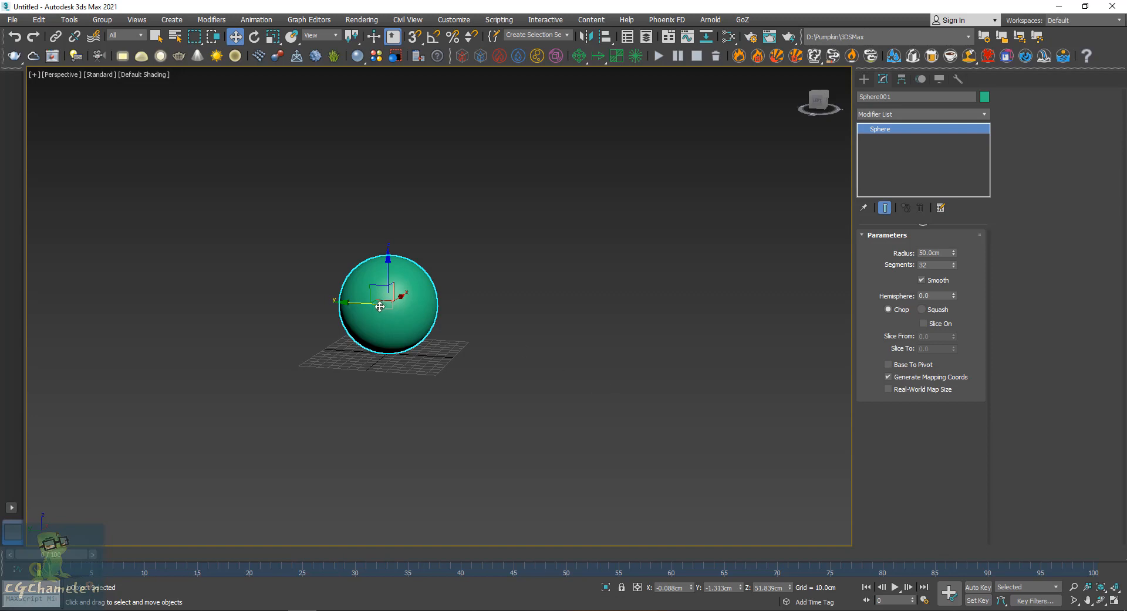
Step: Apply the Phoenix FD explosion preset to the sphere and watch the running simulation from several angles
scroll(553, 325, down, 4)
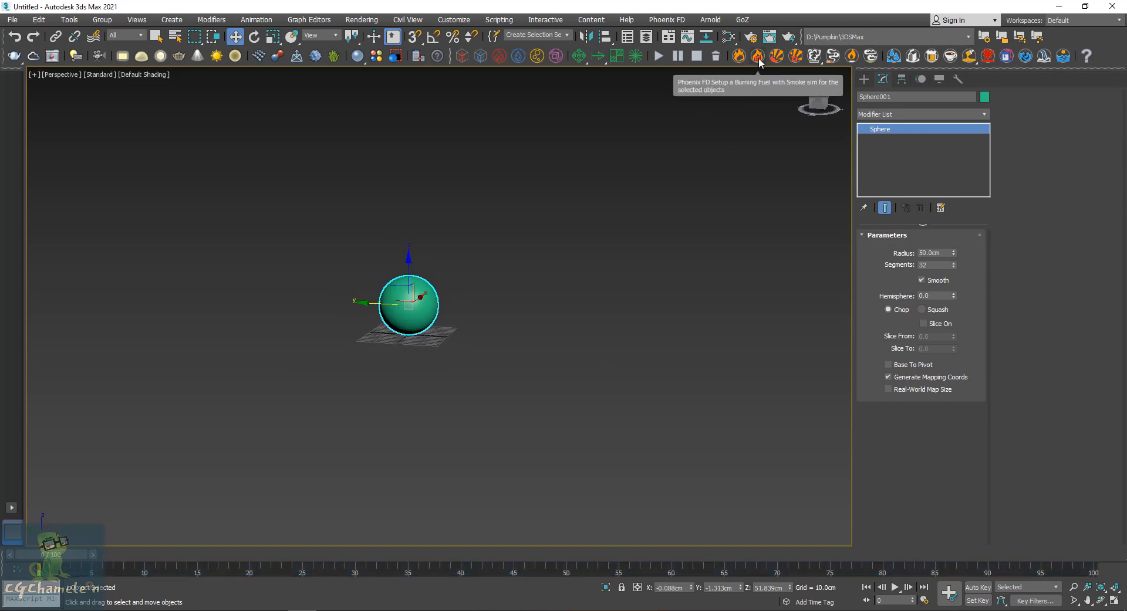
click(776, 56)
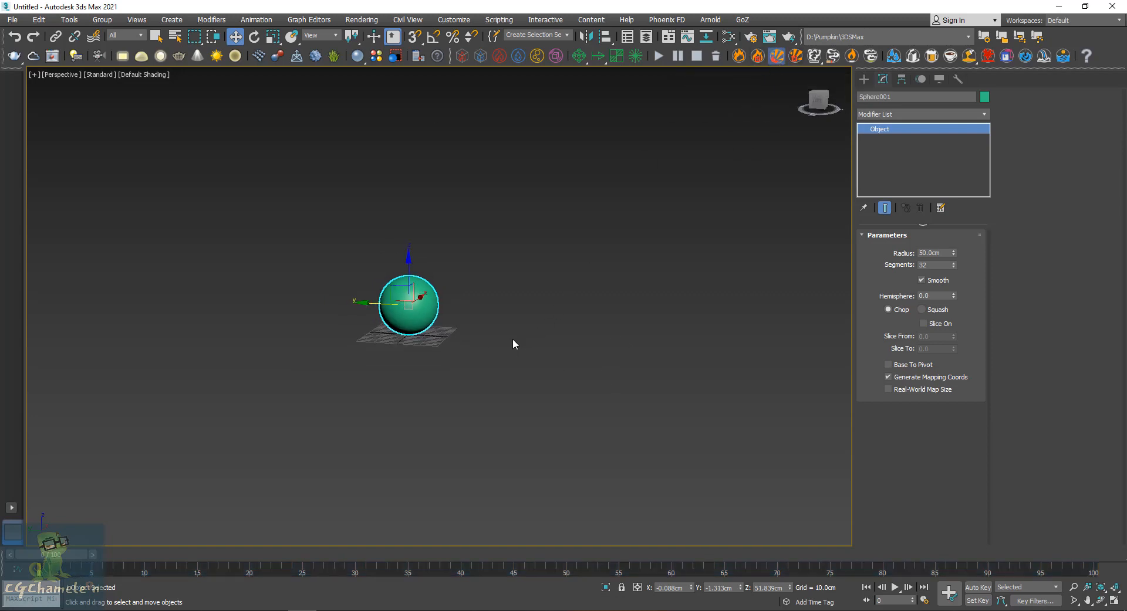
scroll(485, 343, down, 3)
alt+middle_drag(535, 196, 586, 328)
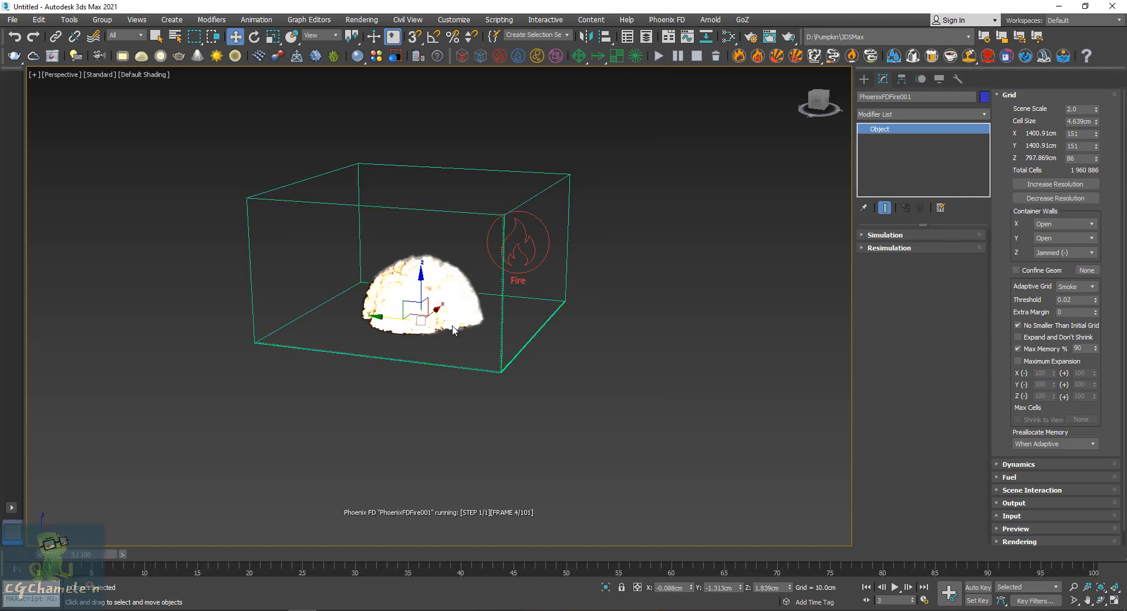
scroll(452, 330, up, 3)
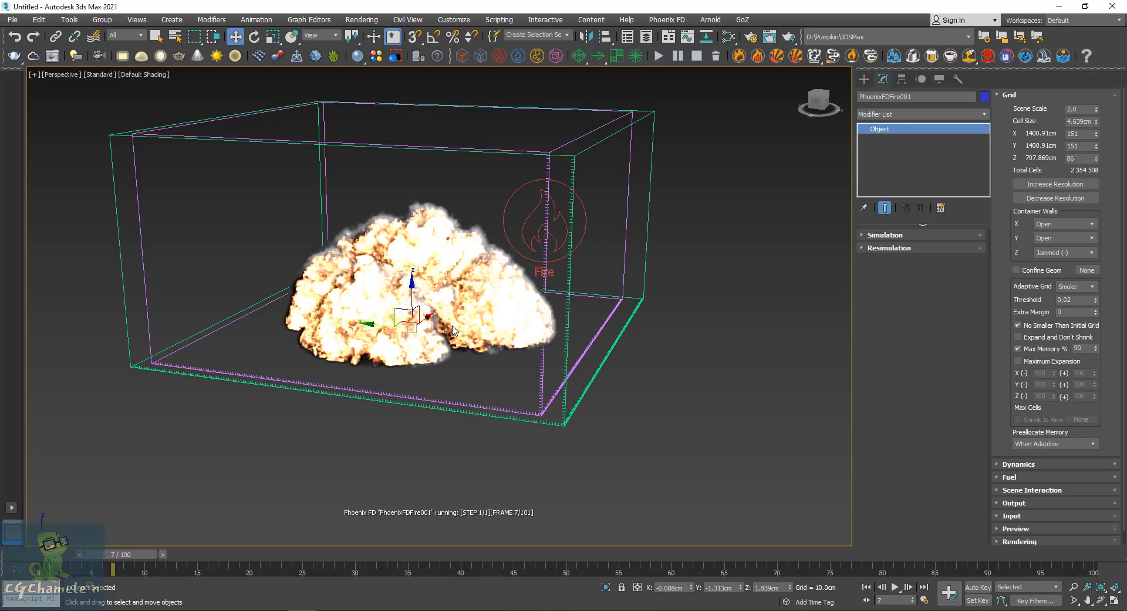
scroll(452, 331, up, 3)
alt+middle_drag(438, 406, 499, 379)
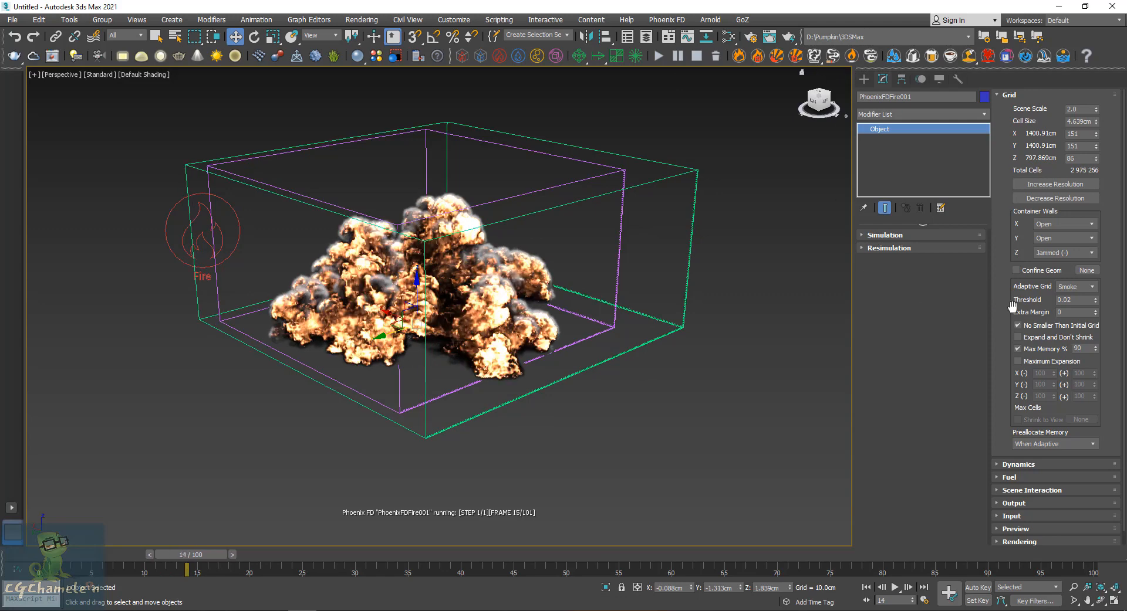
Step: Examine the explosion simulator's Dynamics settings, including the conservation quality and the steps per frame
scroll(1011, 311, down, 1)
click(1018, 450)
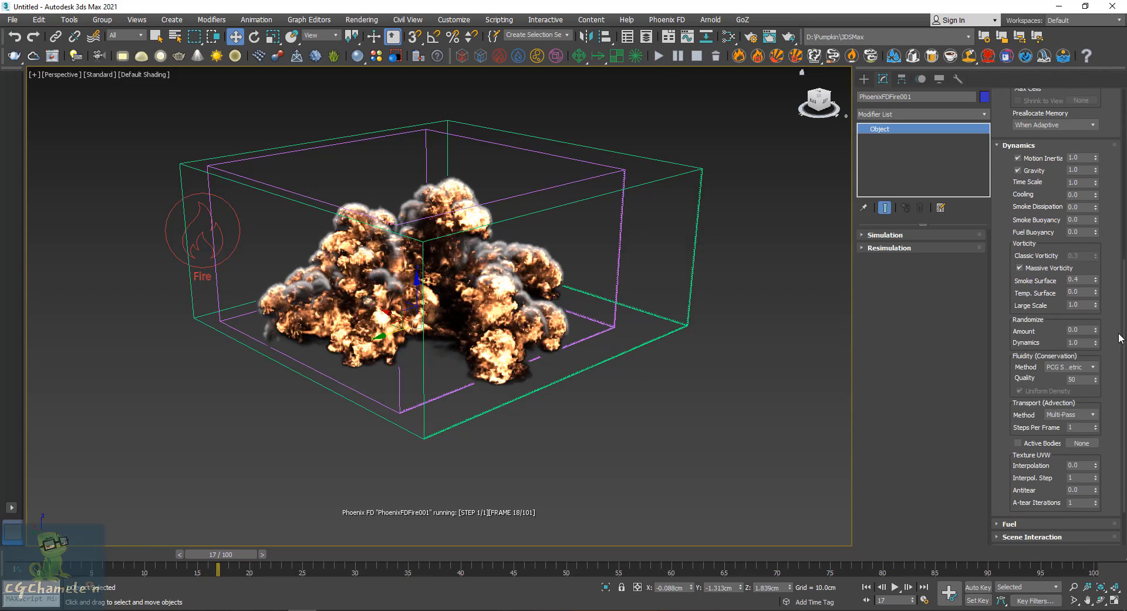
scroll(1090, 328, down, 2)
click(1094, 351)
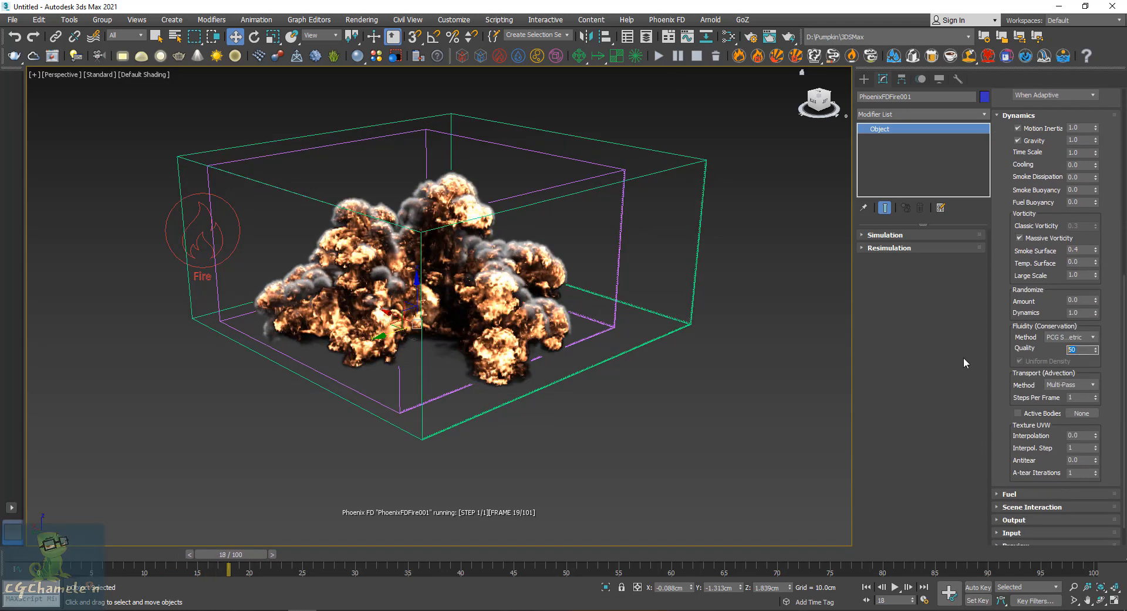
scroll(1014, 313, down, 2)
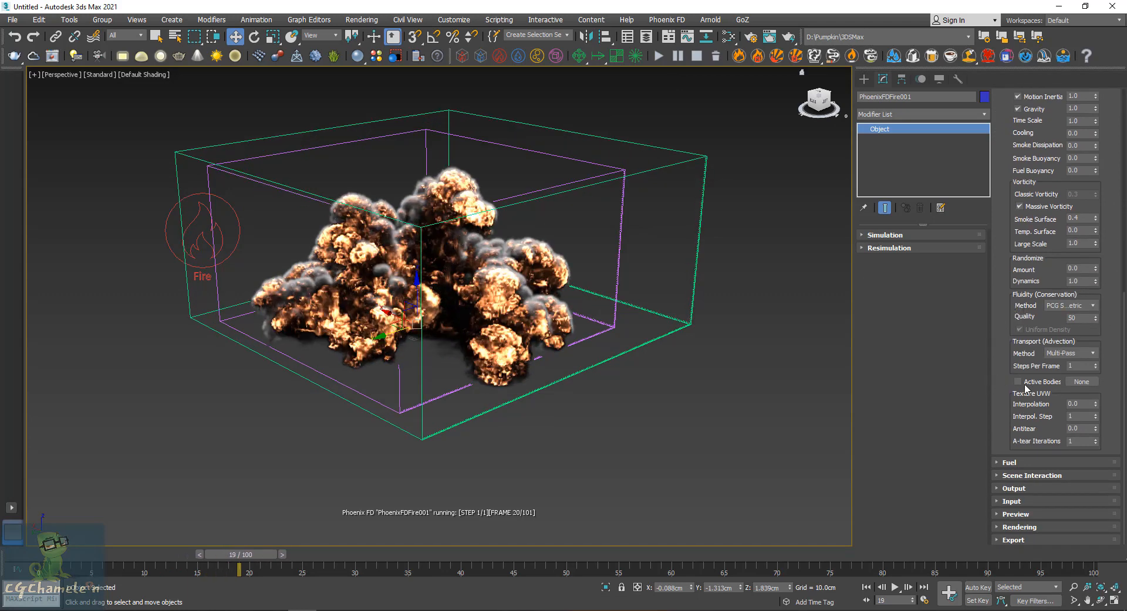
click(1078, 365)
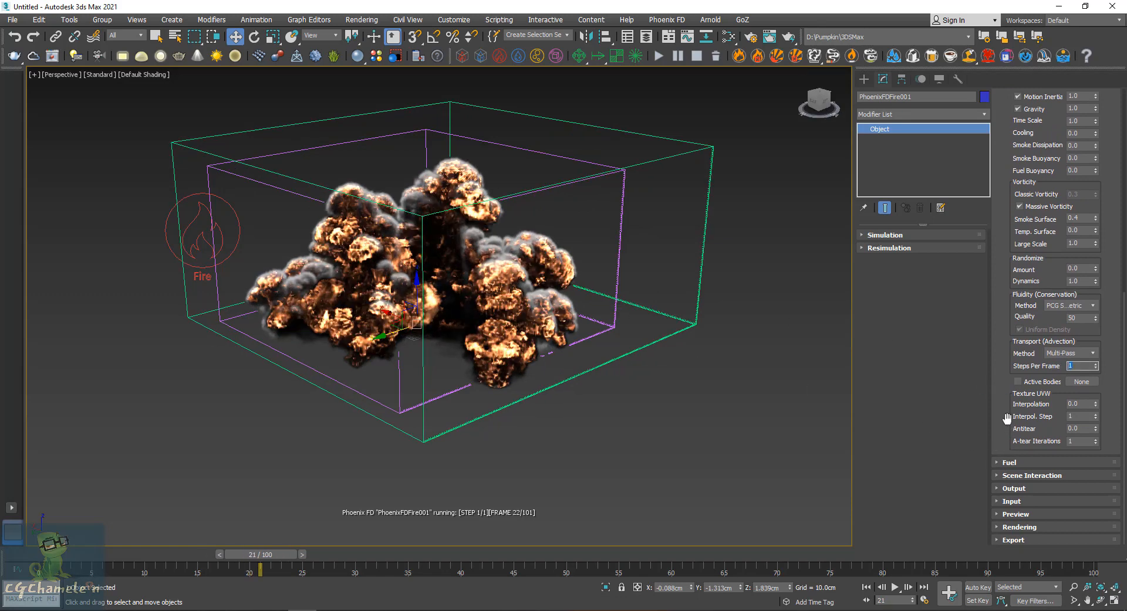
Step: Check the simulator's Fuel settings and its Output settings for cache path and grid channels
click(1006, 463)
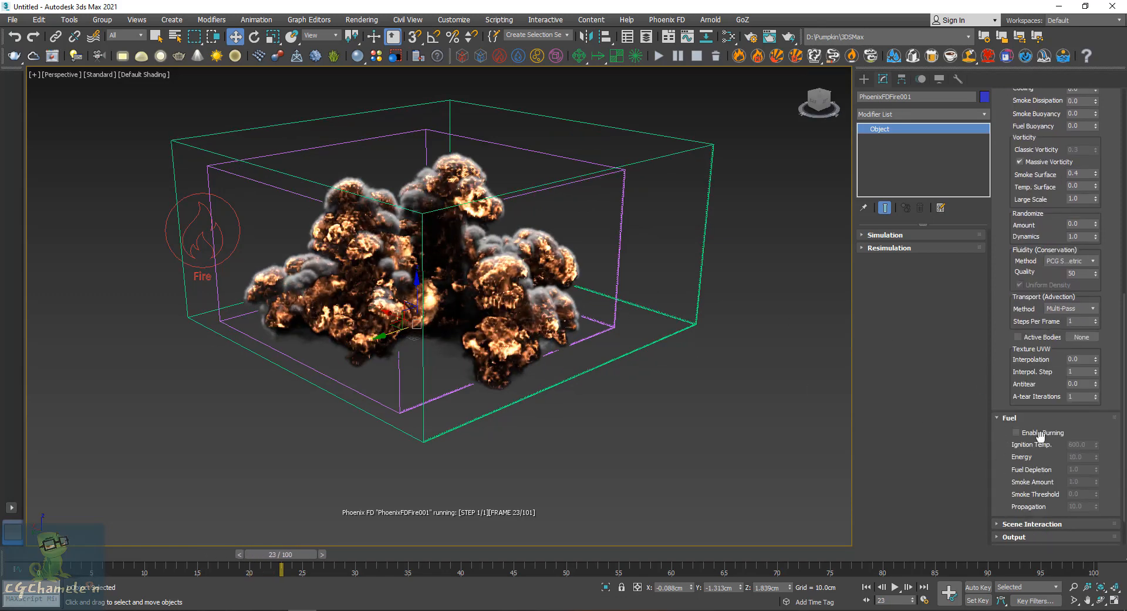
click(1013, 417)
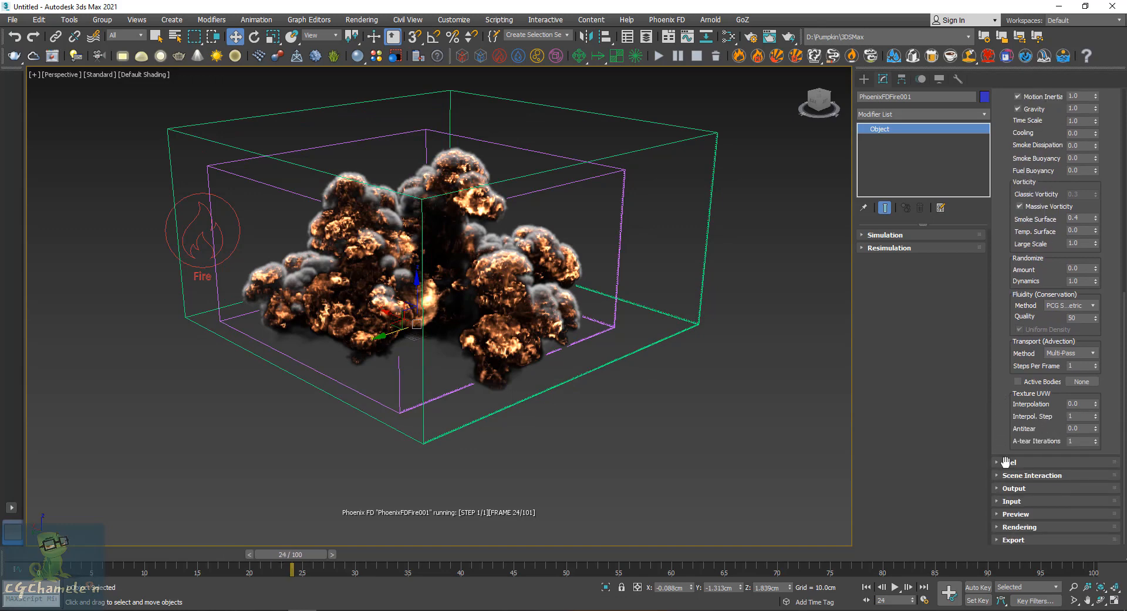
click(1015, 489)
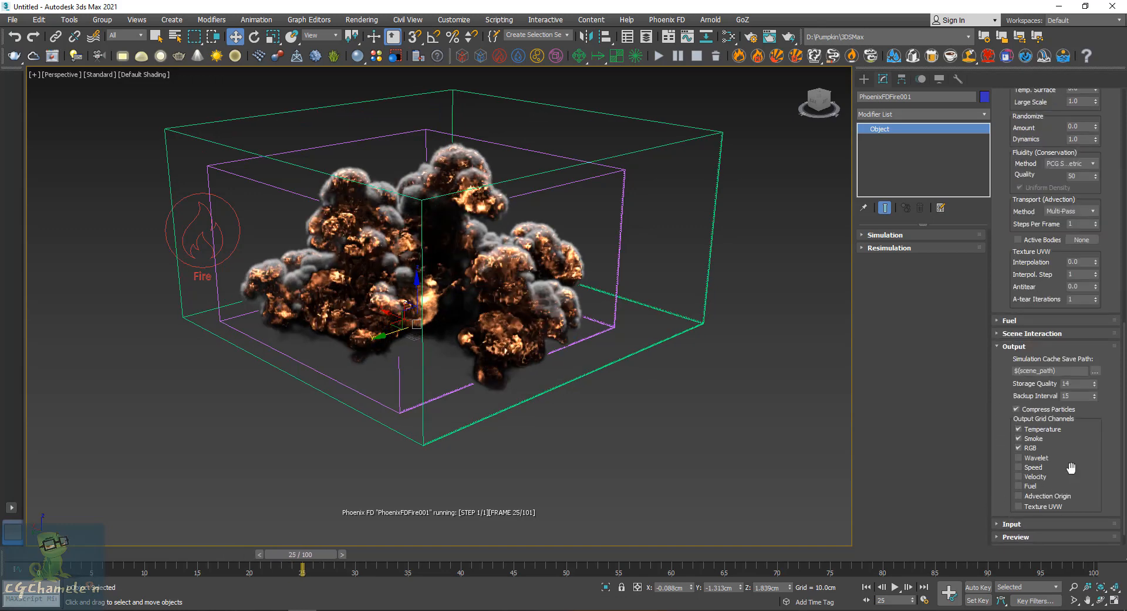
scroll(1091, 473, down, 2)
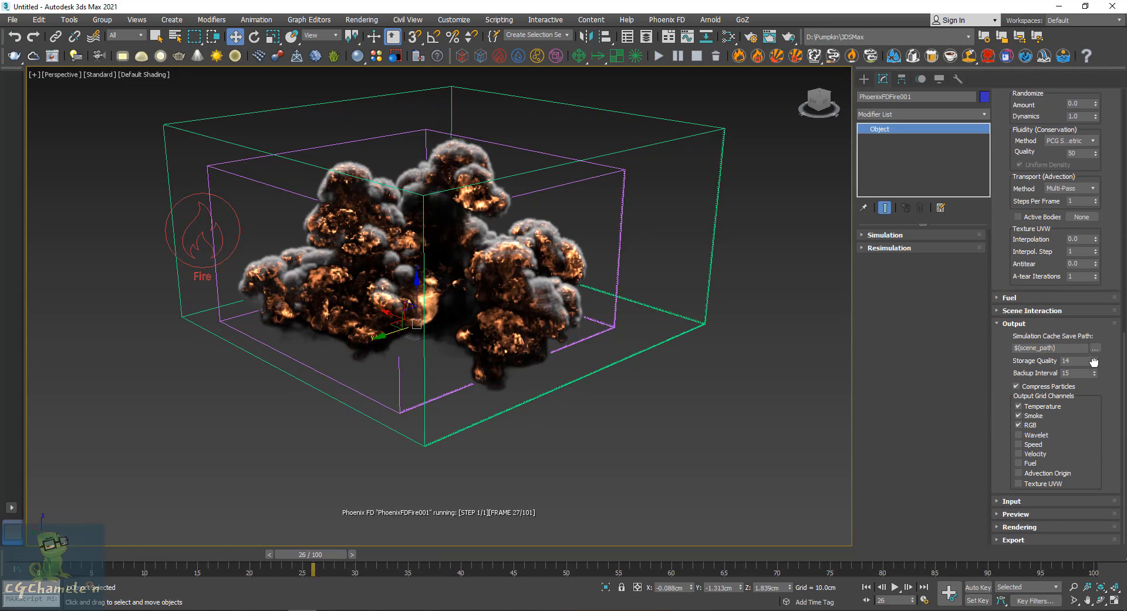
Step: Review the simulator's Preview and Rendering settings, including the fire section of its volumetric options
click(1016, 514)
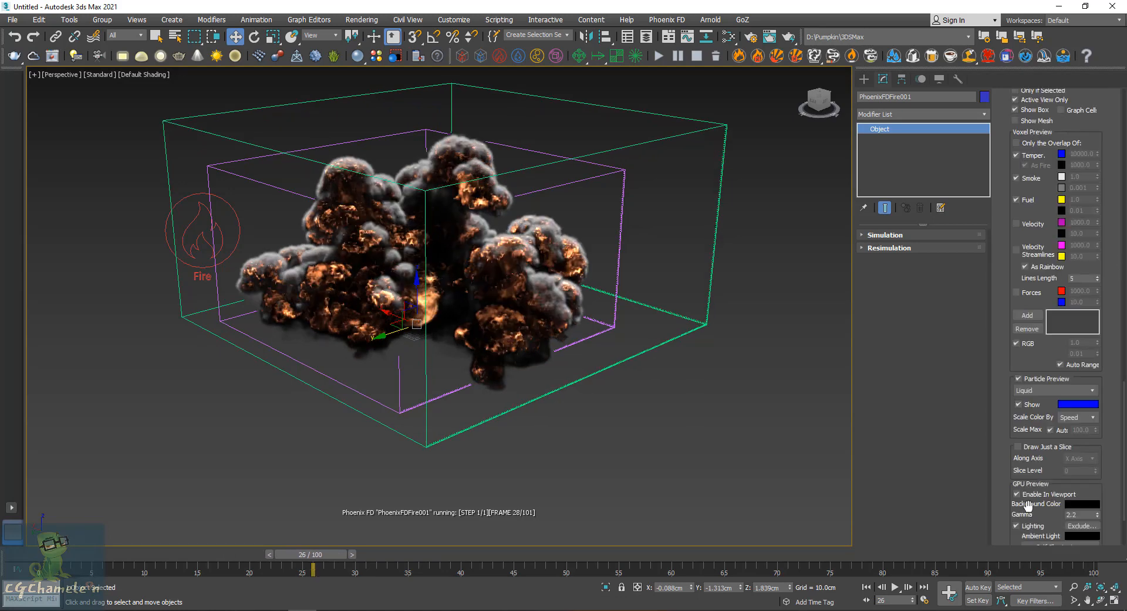
scroll(1019, 461, down, 5)
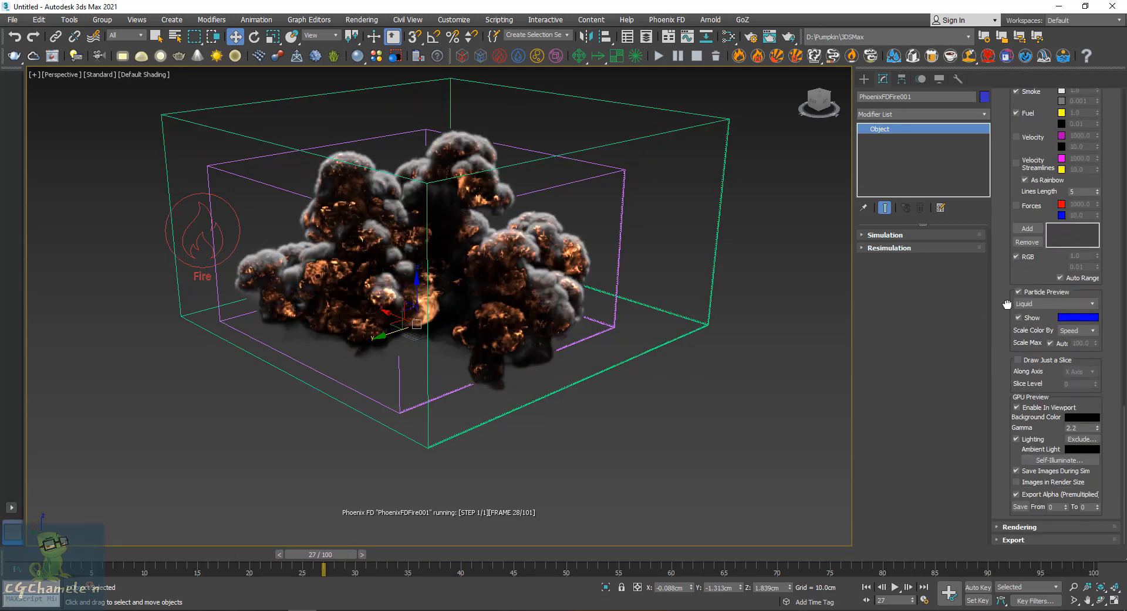
click(1019, 527)
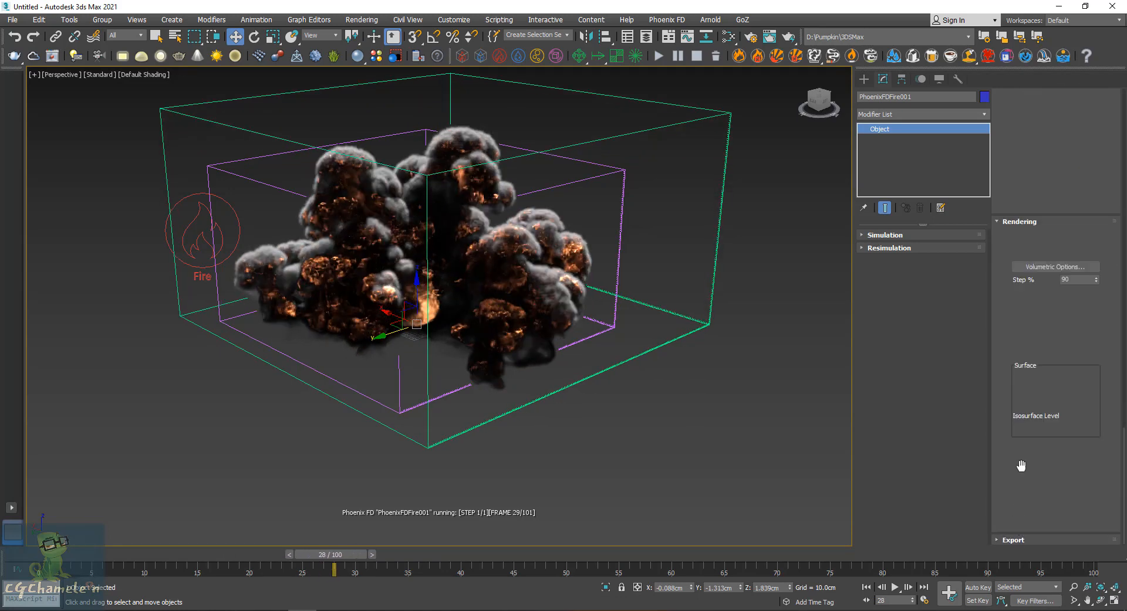
click(1055, 267)
click(625, 192)
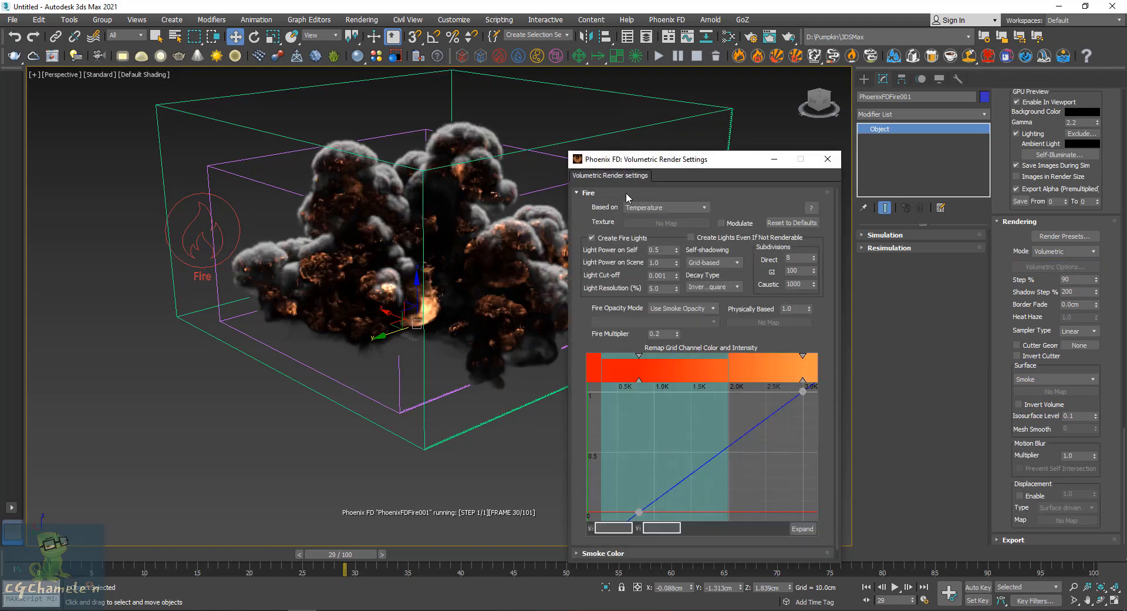
click(828, 159)
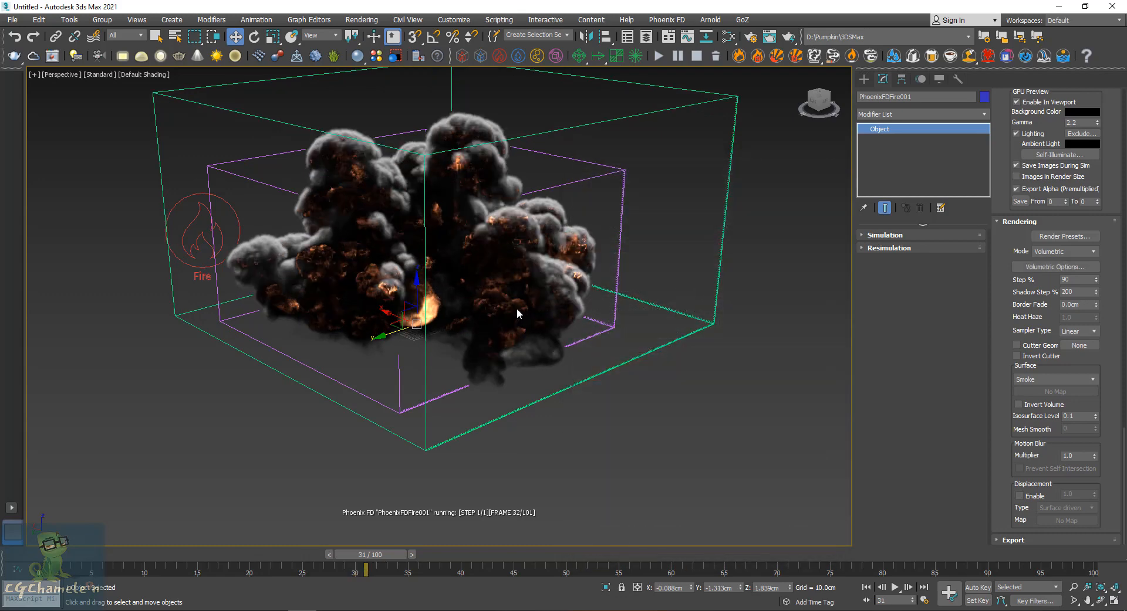
Step: Scrub through the simulated explosion frames and pause the simulation at frame 33
drag(357, 553, 160, 565)
drag(75, 570, 343, 555)
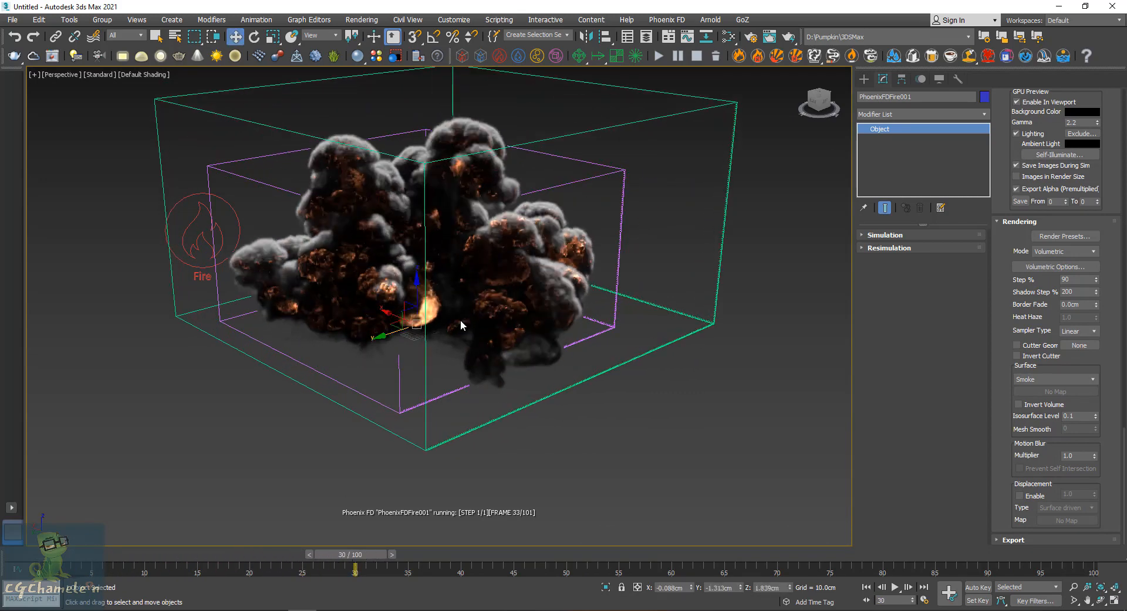
mouse_move(444, 316)
alt+middle_down()
mouse_move(410, 306)
mouse_move(432, 318)
alt+middle_up()
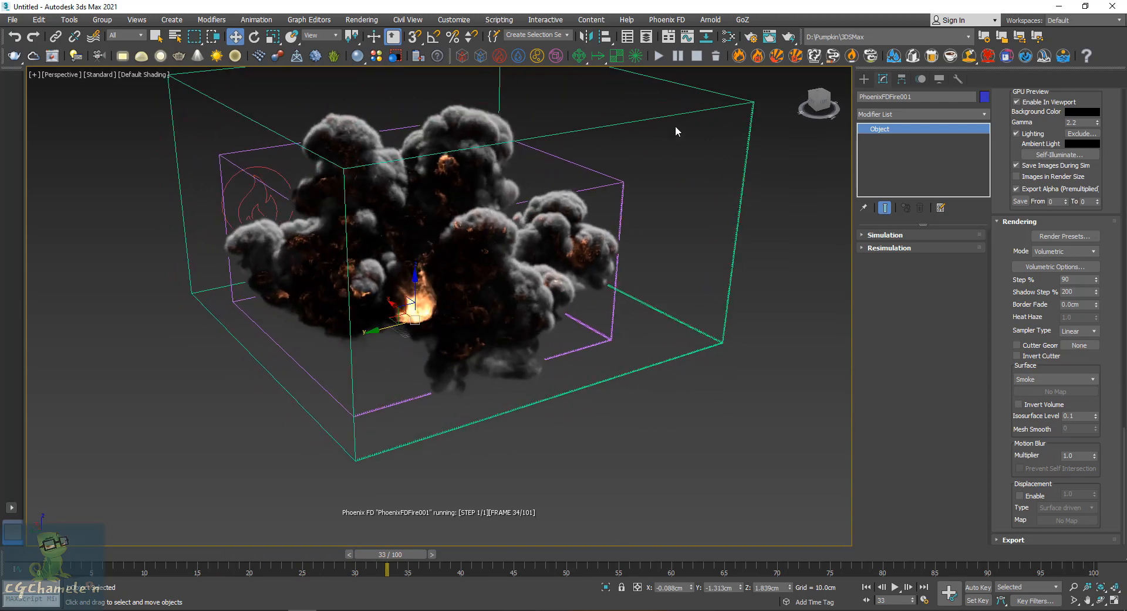
click(678, 56)
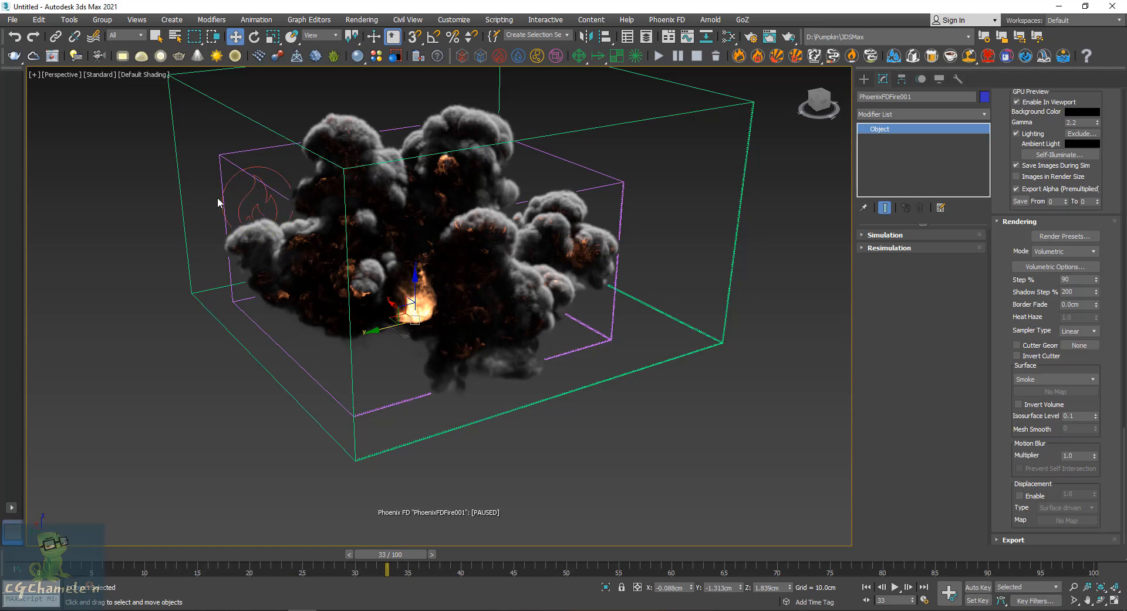
Step: Select the preset's fire source, go to frame 22 and examine its outgoing velocity and emission channels
click(268, 200)
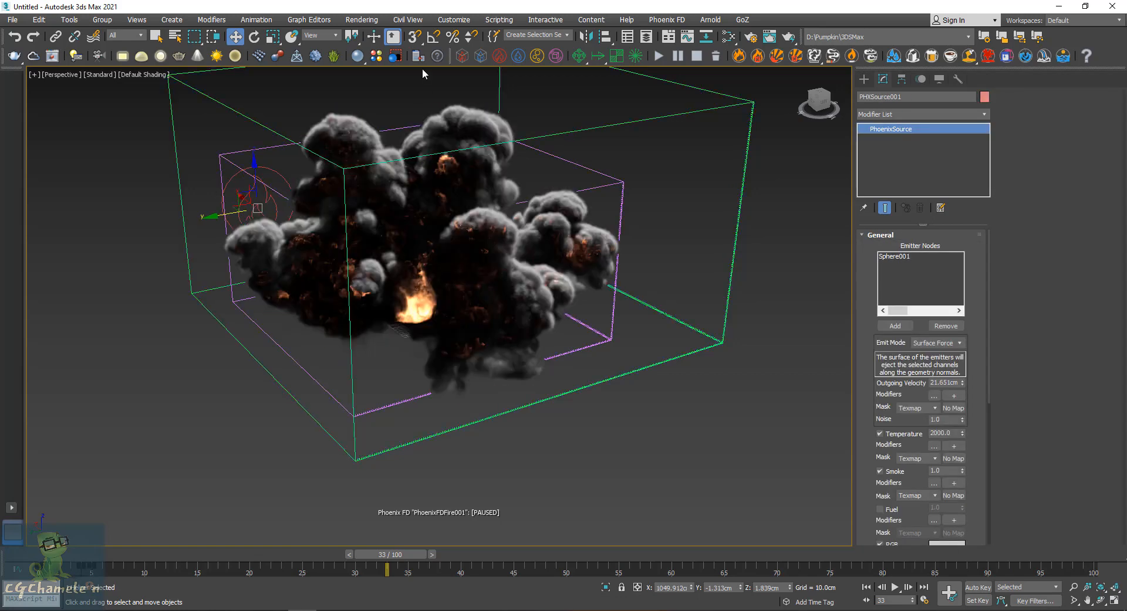
double_click(959, 383)
drag(210, 556, 270, 567)
key(w)
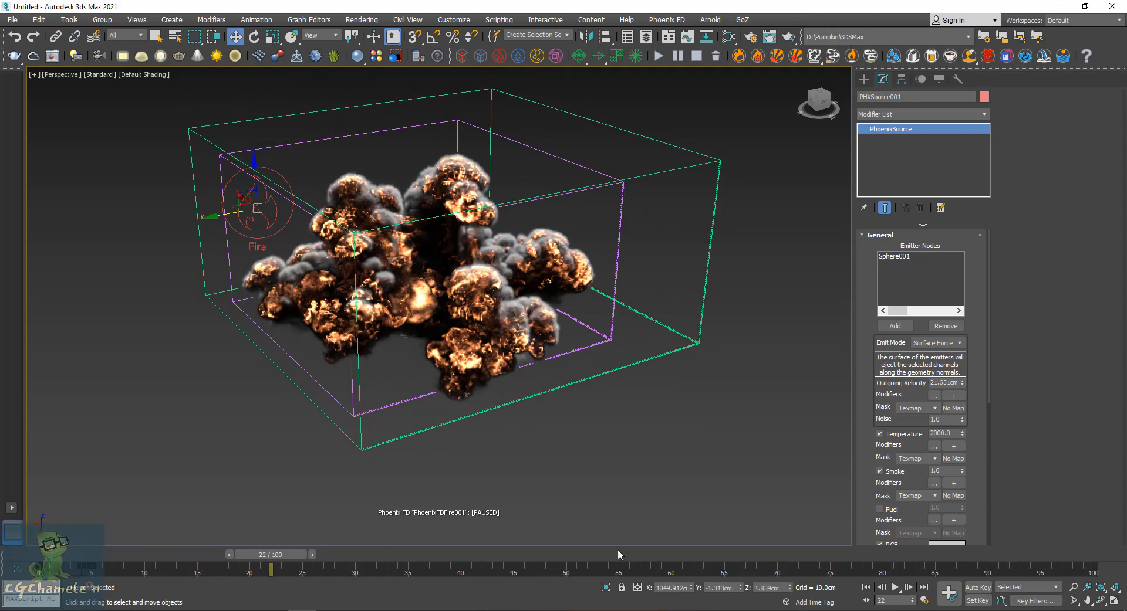
scroll(867, 456, down, 3)
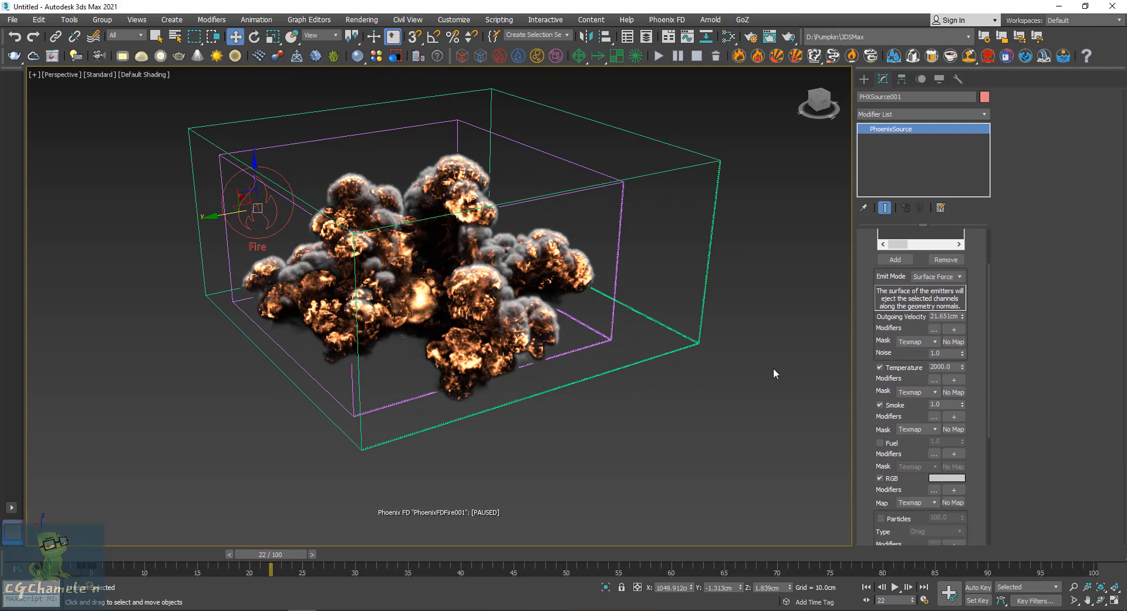